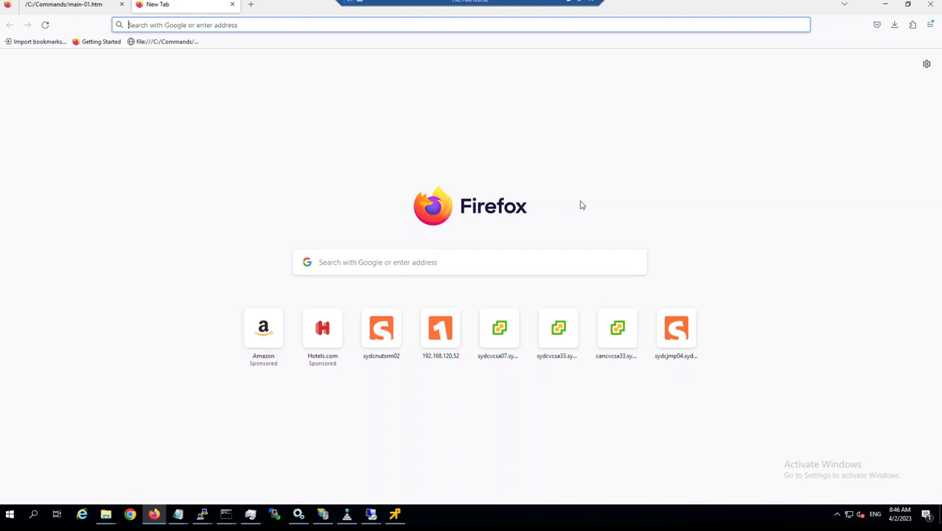
From the main-01.htm link page, open the sydcvcsa33 and cancvcsa33 vCenter UI links in new browser tabs
click(48, 9)
scroll(457, 352, down, 3)
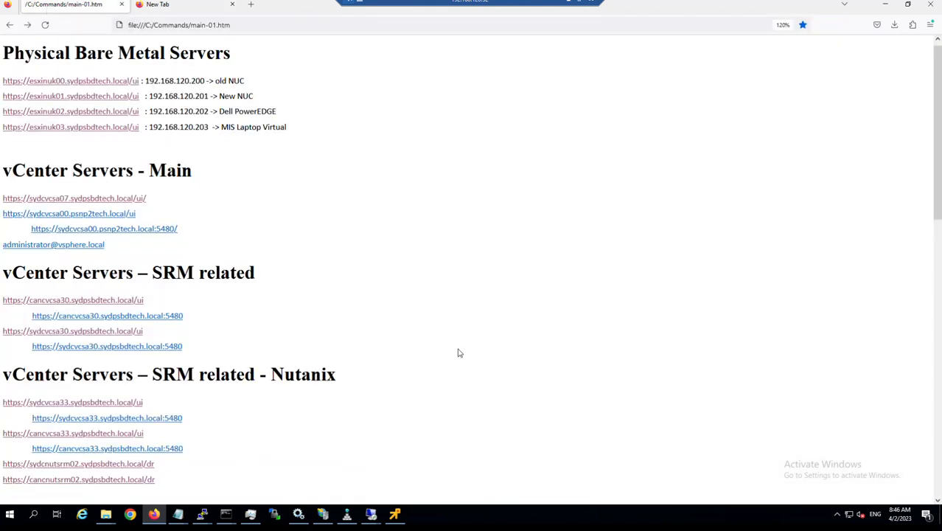
scroll(458, 353, down, 3)
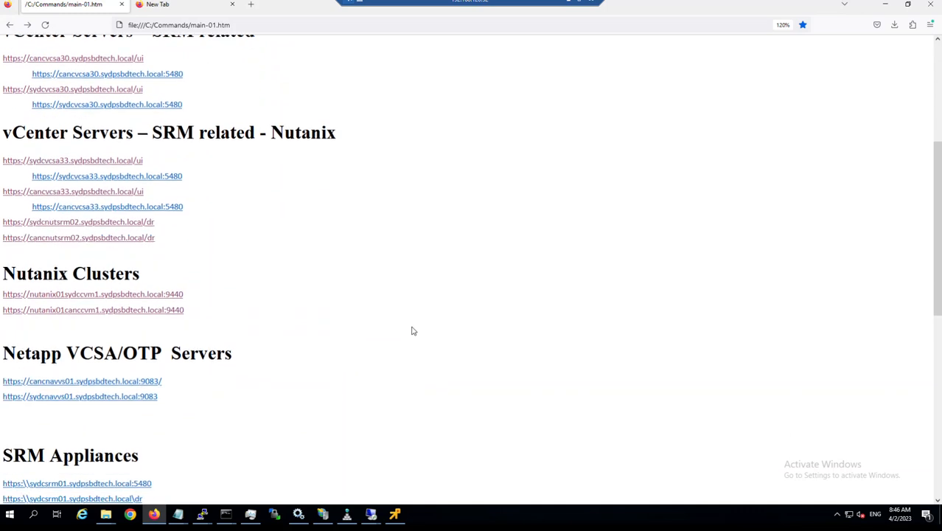
right_click(125, 161)
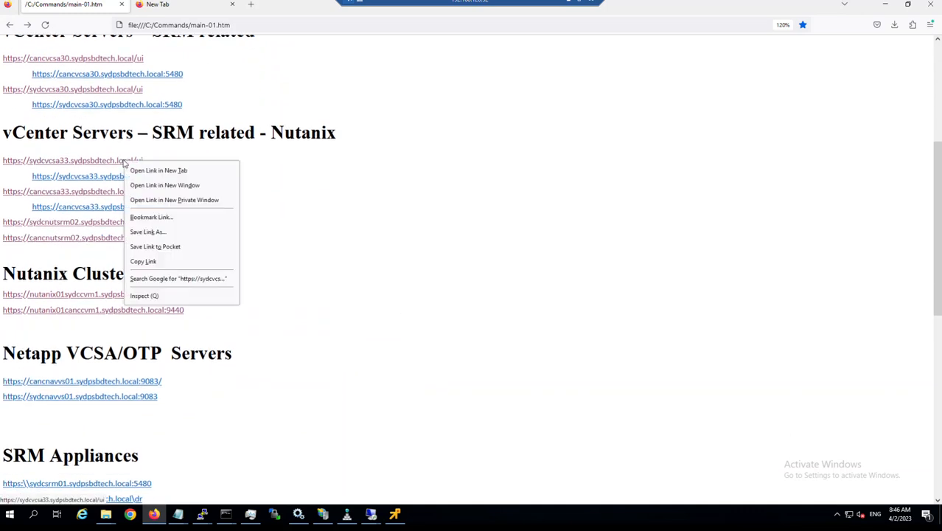
click(177, 172)
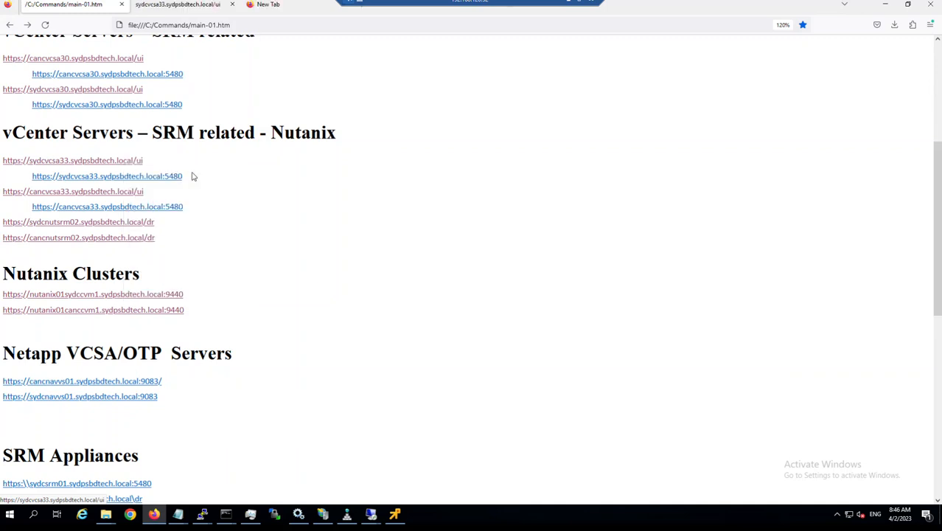
right_click(127, 191)
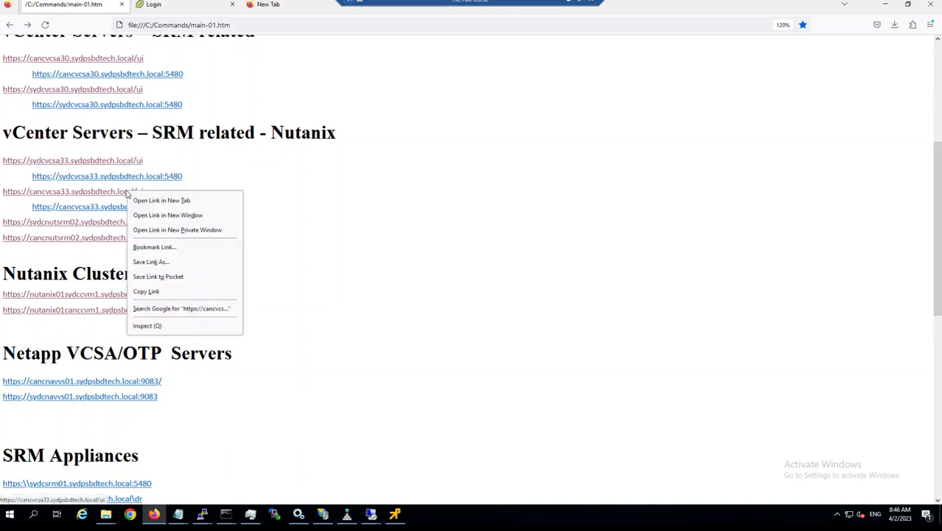
click(184, 201)
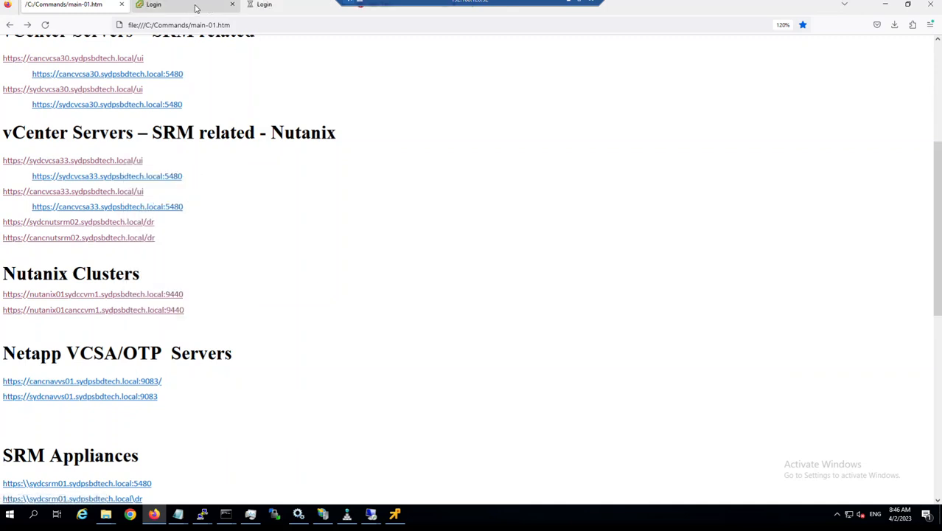
Log in to the cancvcsa33 vSphere Client with the administrator account name and its password
click(190, 8)
click(269, 6)
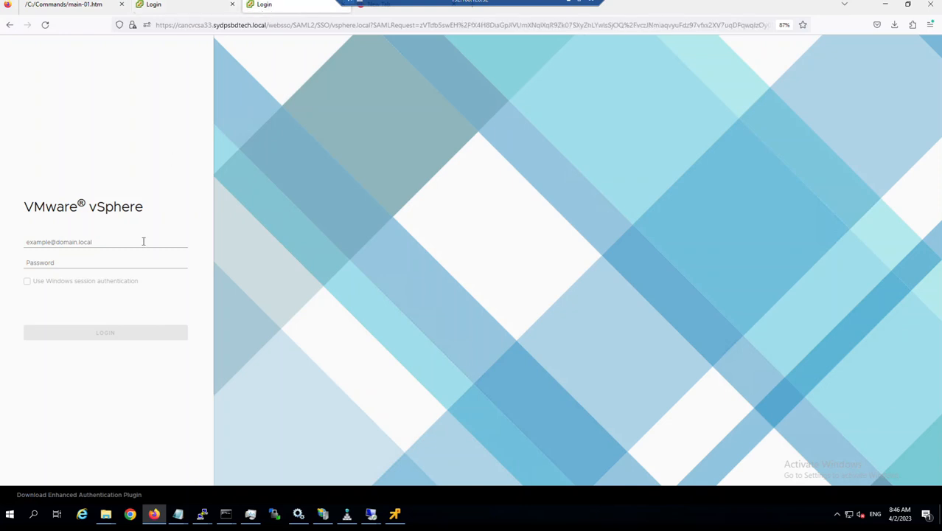
click(143, 241)
click(142, 260)
click(143, 263)
click(143, 333)
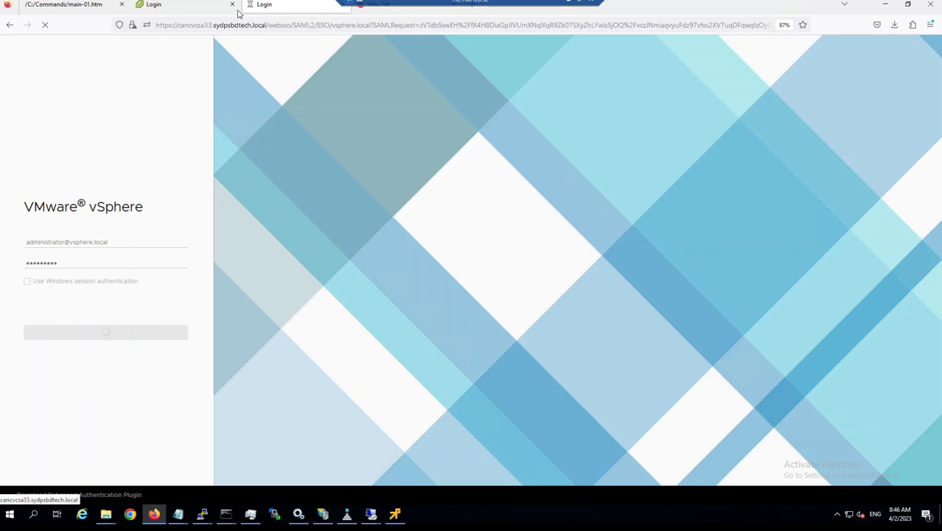
Log in to the sydcvcsa33 vSphere Client with the administrator account name and its password
click(200, 7)
click(128, 241)
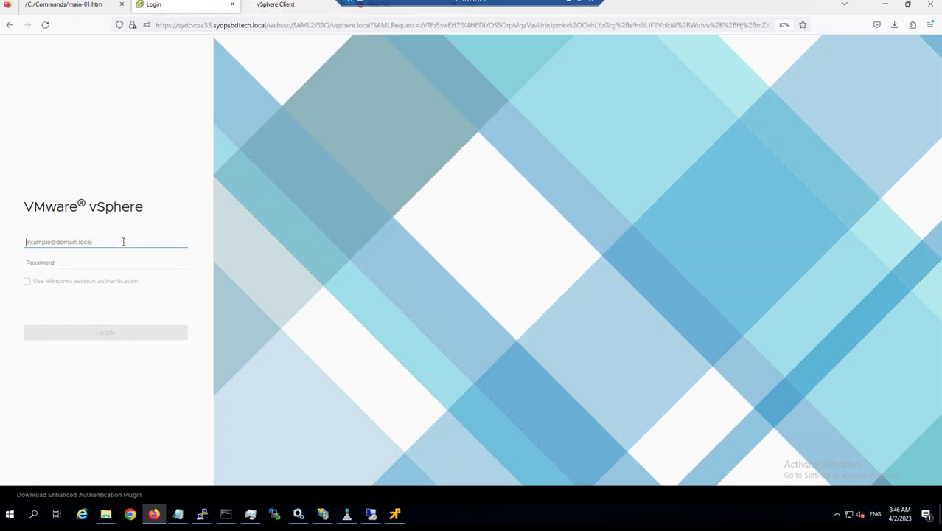
click(117, 258)
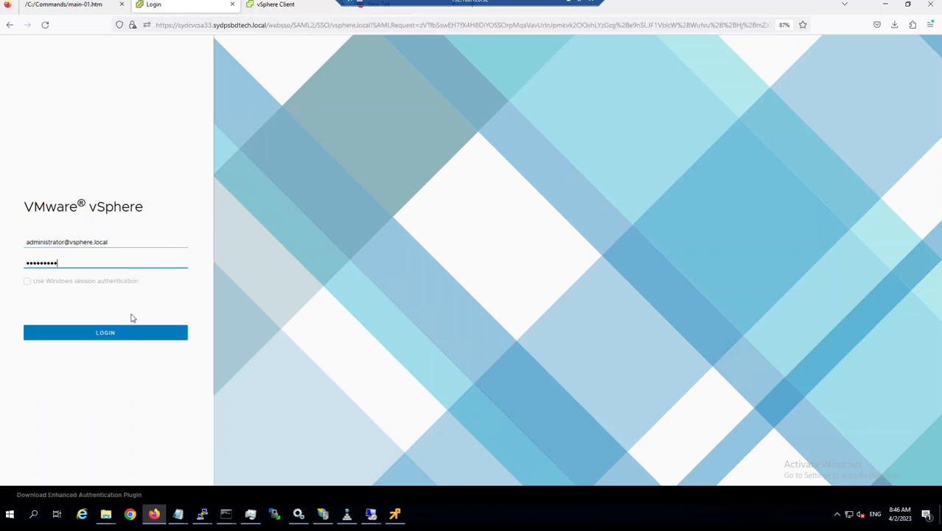
click(128, 335)
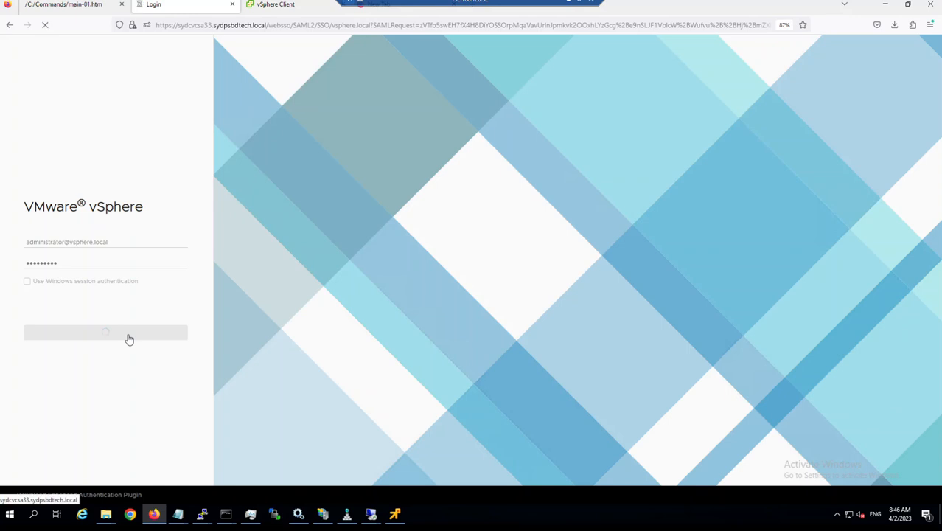
Bring up the cancvcsa33 vSphere Client and move the remote desktop connection bar clear of the browser tabs
click(309, 7)
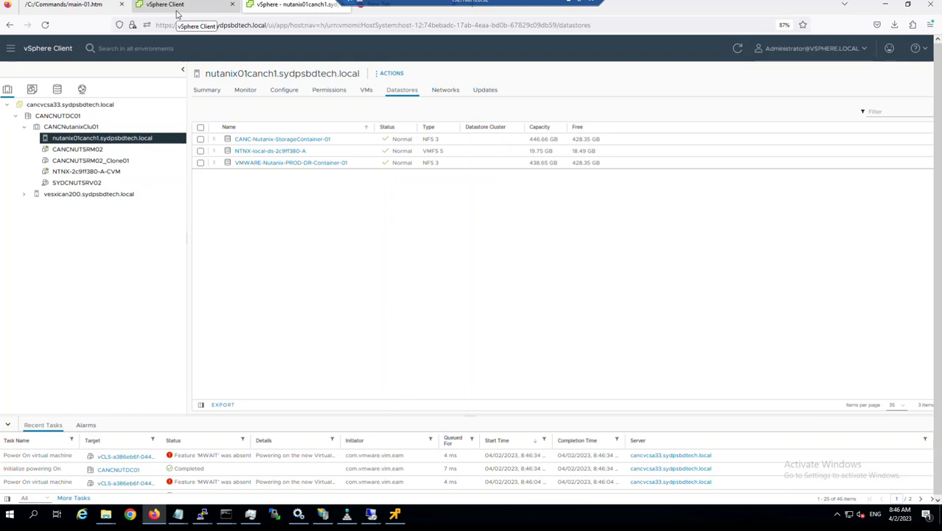
click(177, 13)
click(308, 8)
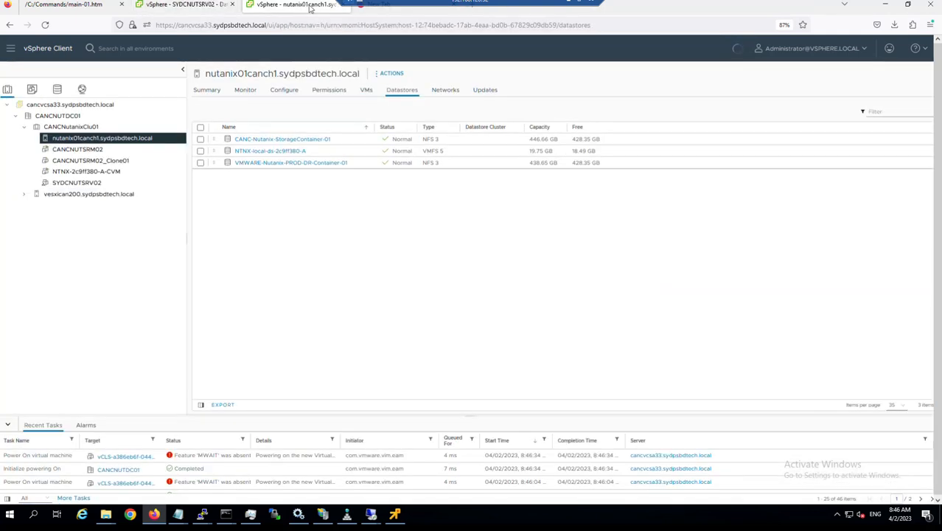
drag(373, 2, 586, 3)
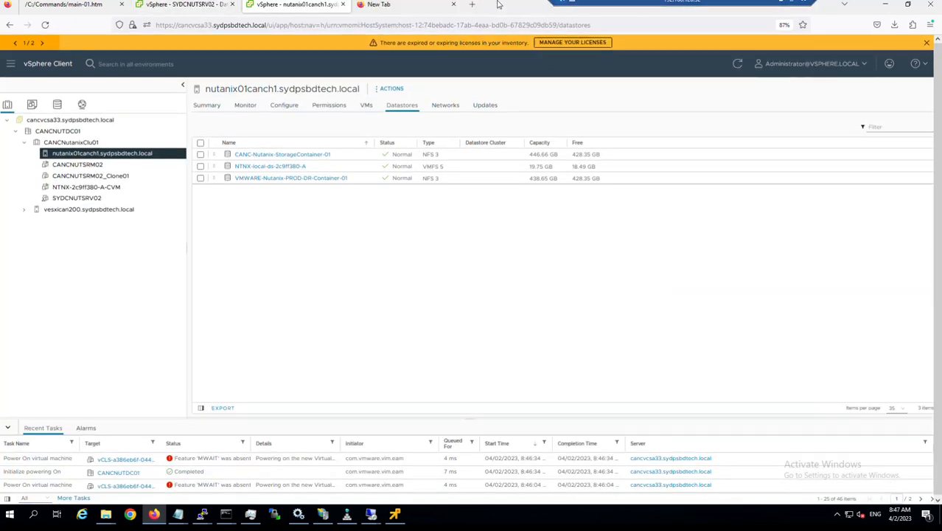
drag(593, 5, 625, 5)
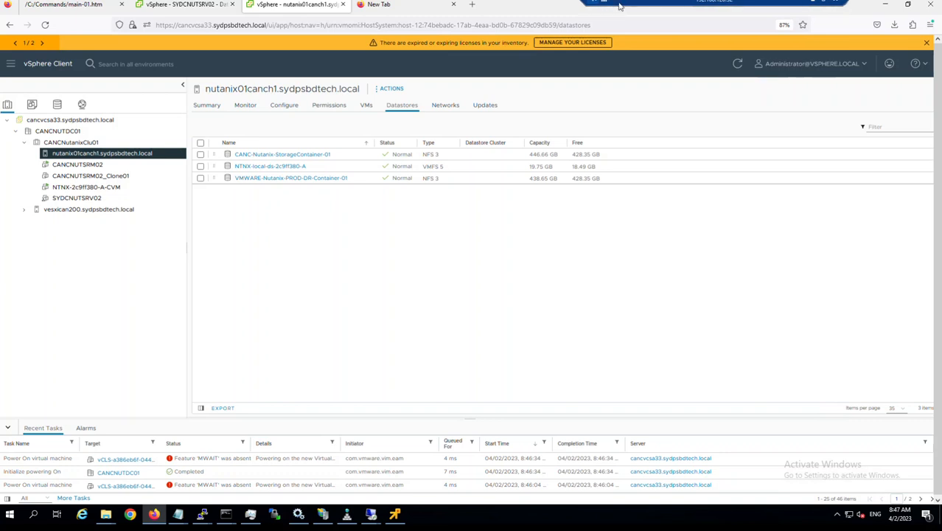
Review the sydcvcsa33 inventory and expand the cancvcsa33 inventory down to the members of cluster CANCNutanixClu01
click(185, 4)
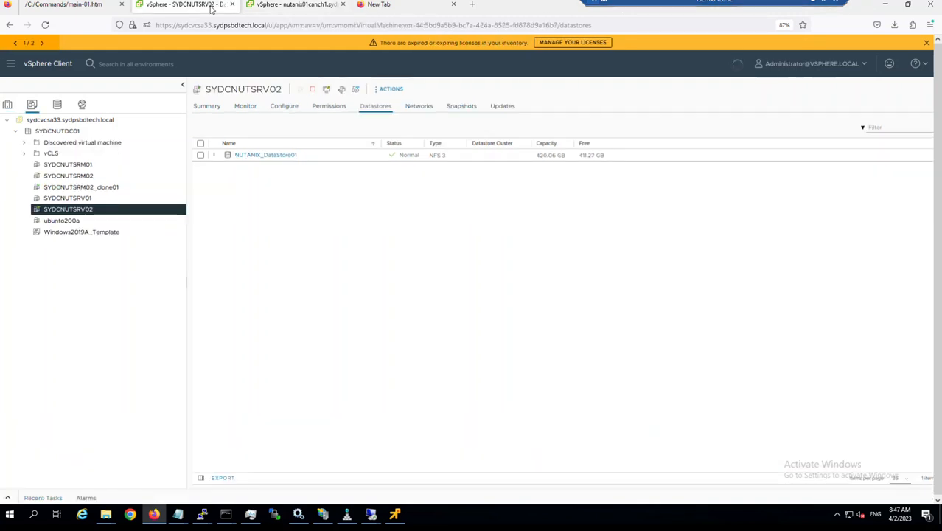
click(299, 11)
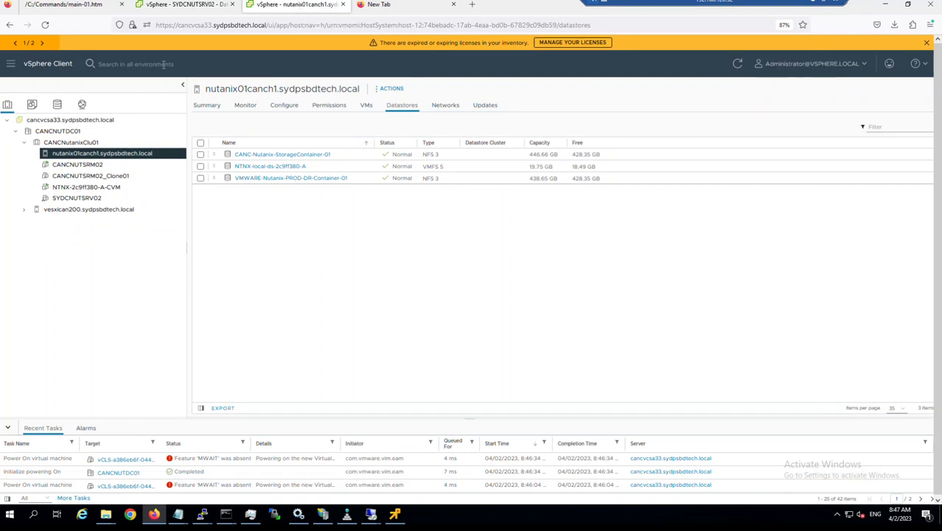
click(7, 120)
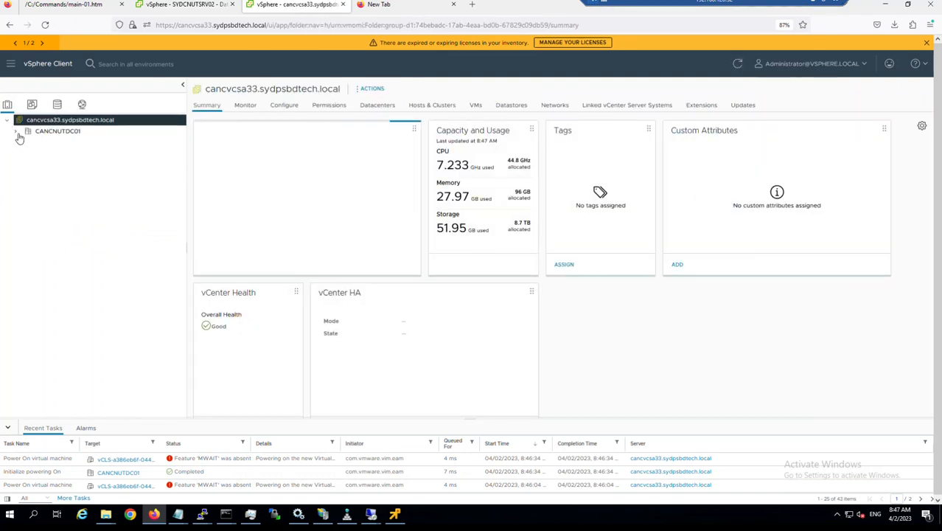
click(18, 130)
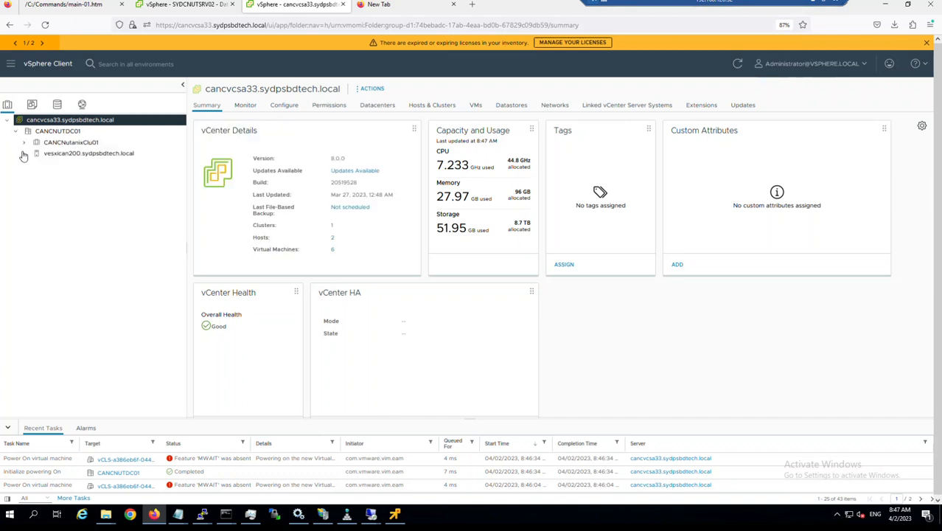
click(24, 143)
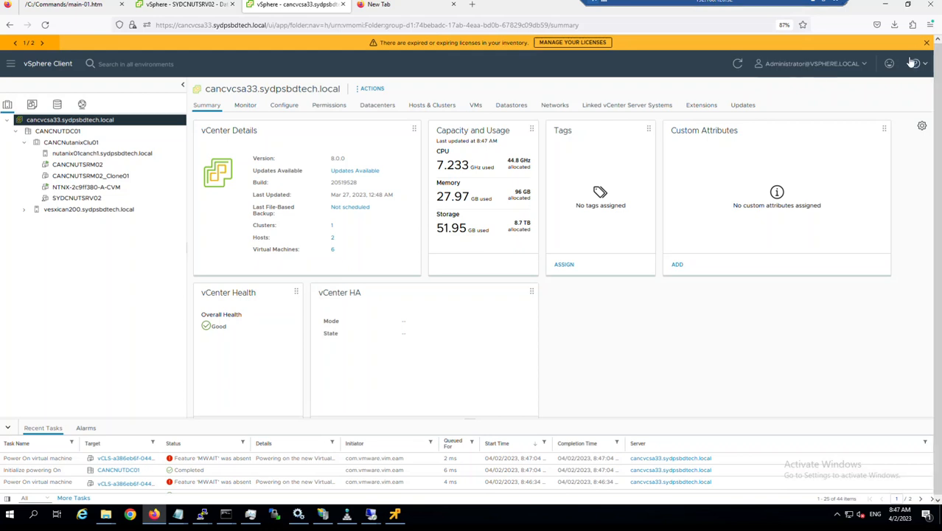
Launch the remote console of VM SYDCNUTSRM02 from its summary in sydcvcsa33 and close the leftover blank tab
click(225, 7)
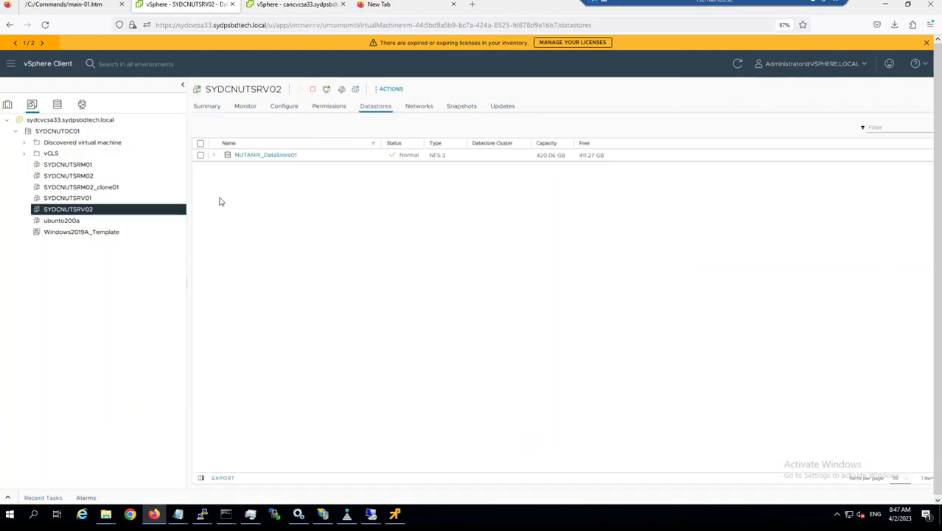
click(78, 177)
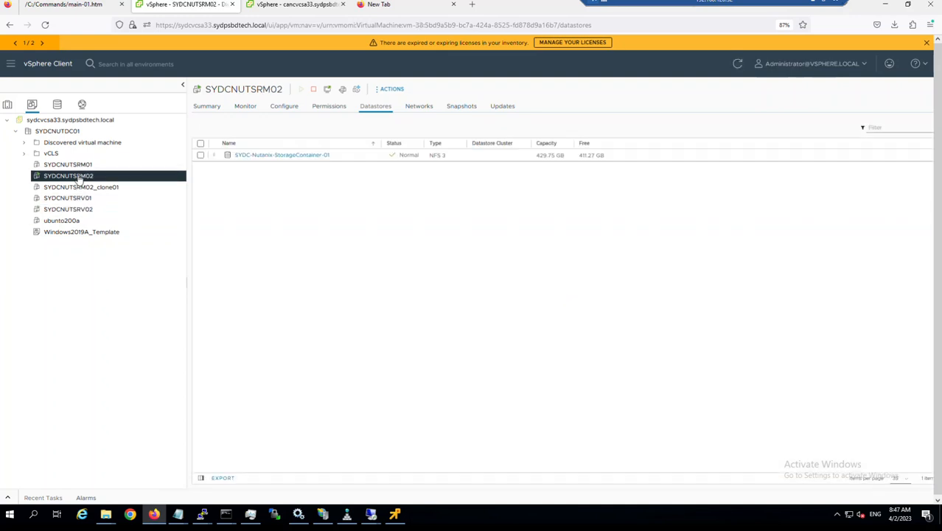
click(207, 107)
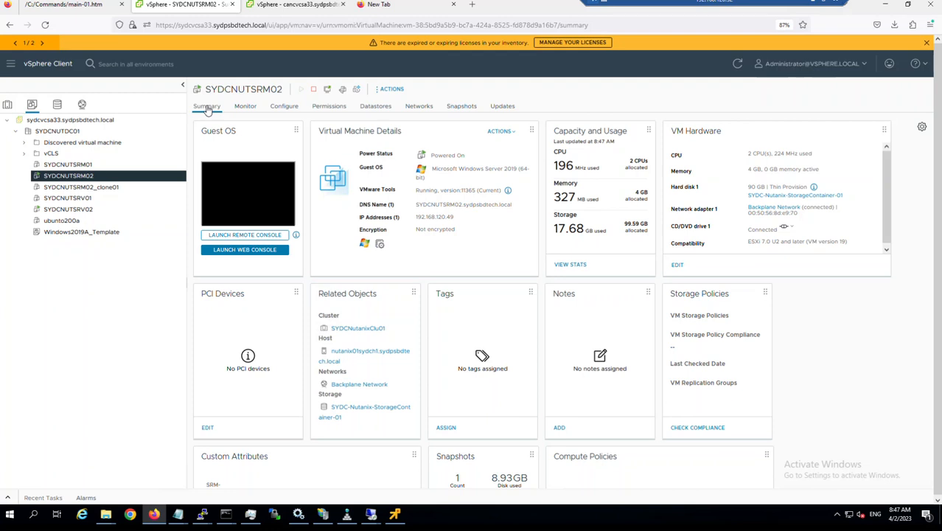
click(262, 235)
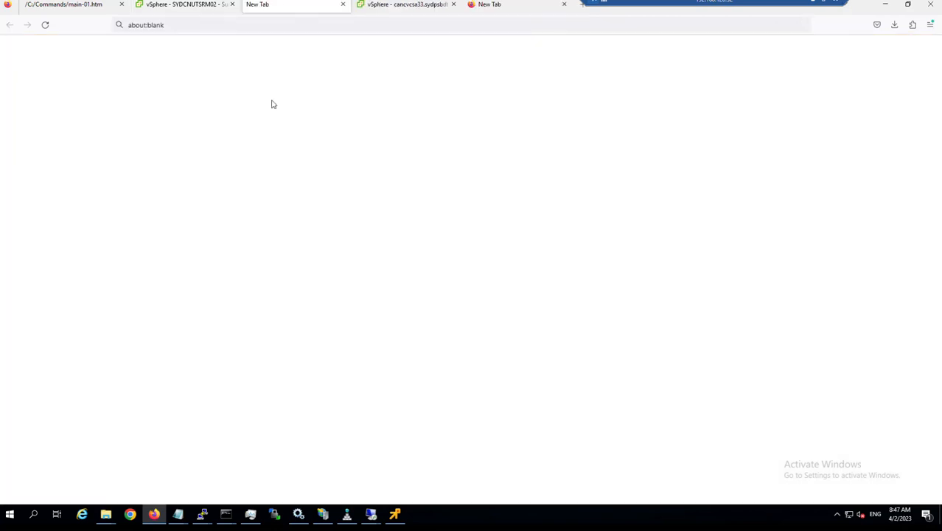
drag(274, 13, 286, 75)
click(341, 6)
click(343, 5)
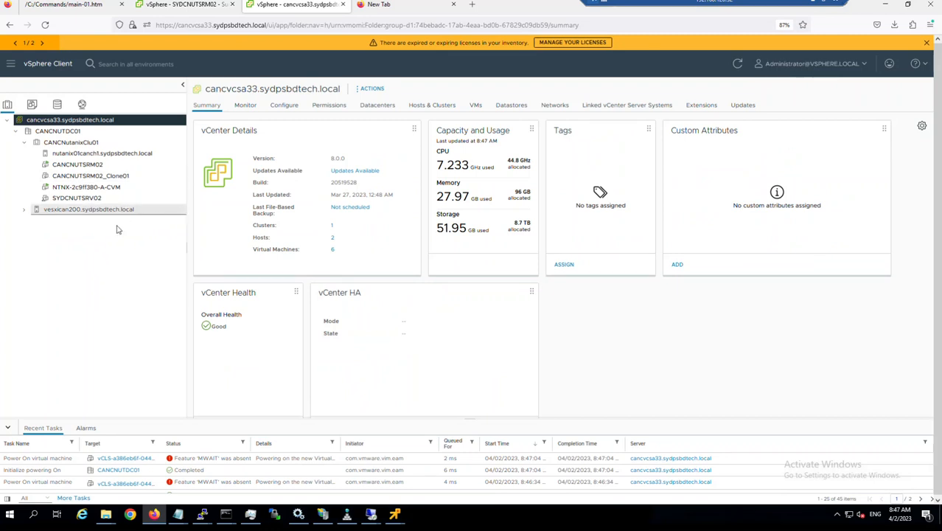
Launch the remote console of VM CANCNUTSRM02 from its summary in cancvcsa33 and close the leftover blank tab
click(92, 166)
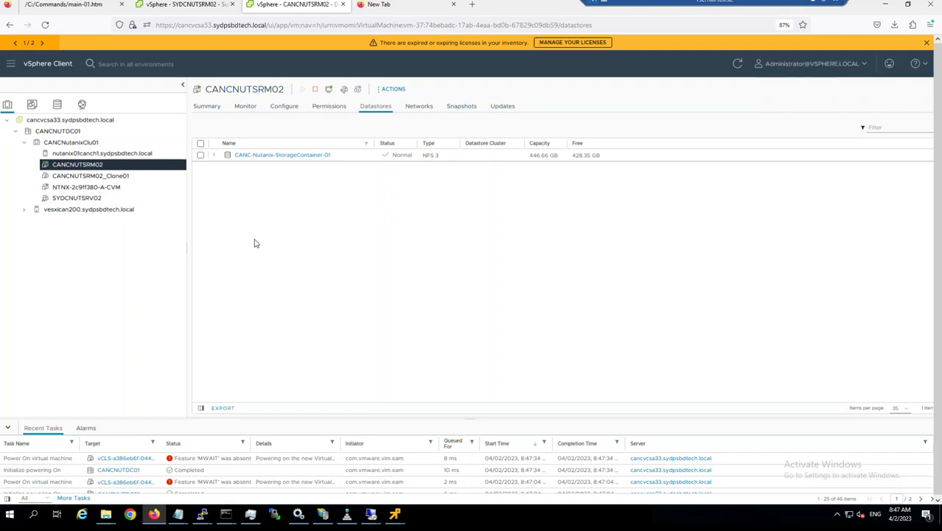
click(209, 109)
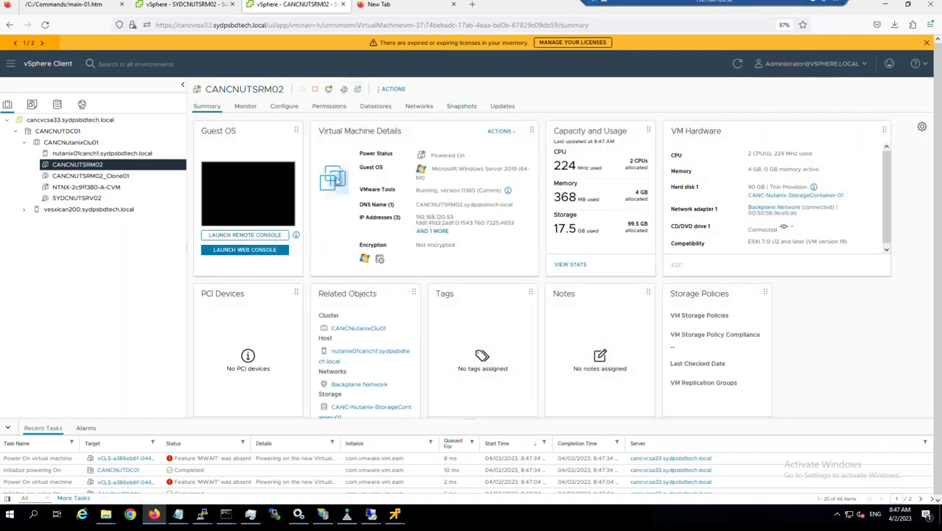
click(245, 235)
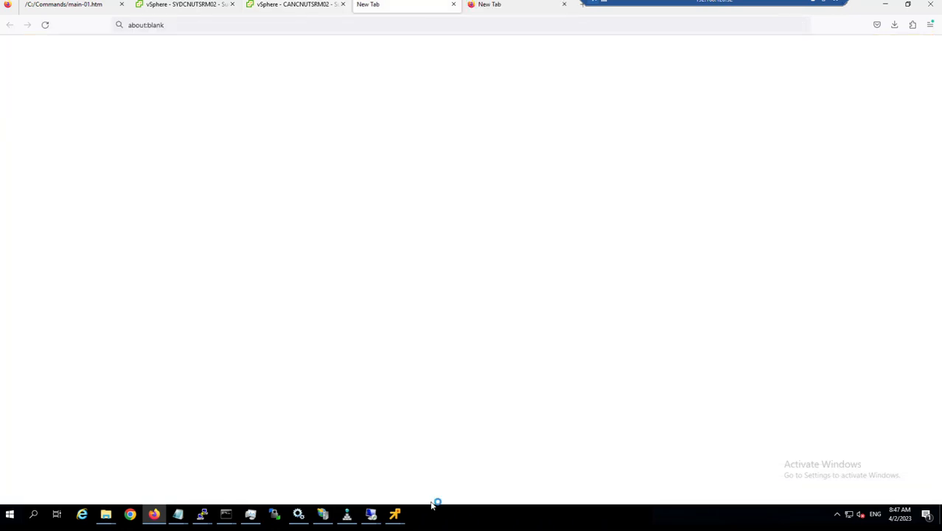
click(453, 5)
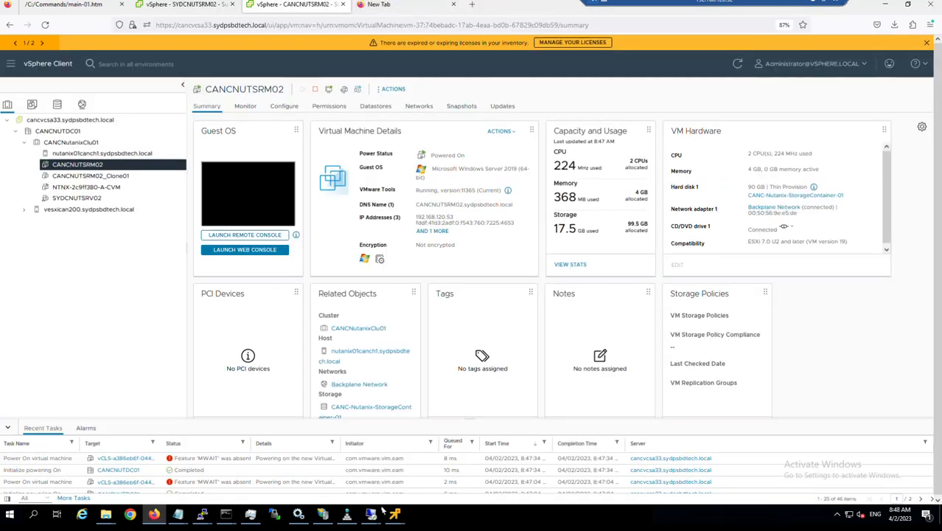
Bring up the SYDCNUTSRM02 console, move it higher on the desktop, and show the CANCNUTSRM02 console alongside it
mouse_move(391, 519)
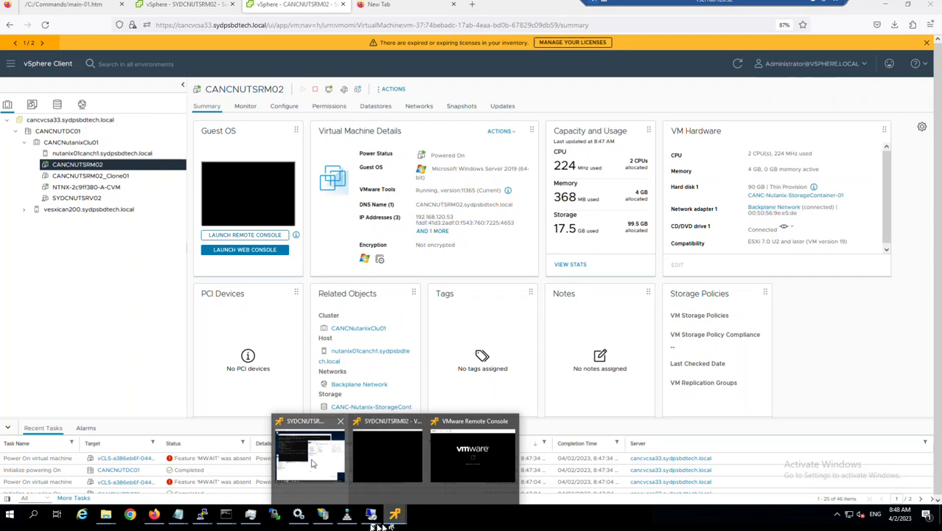
click(398, 464)
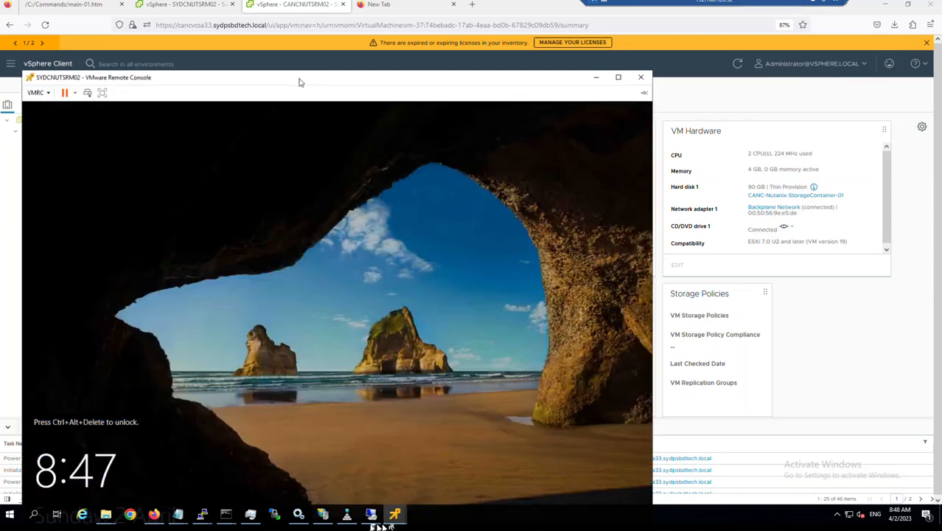
drag(298, 82, 351, 17)
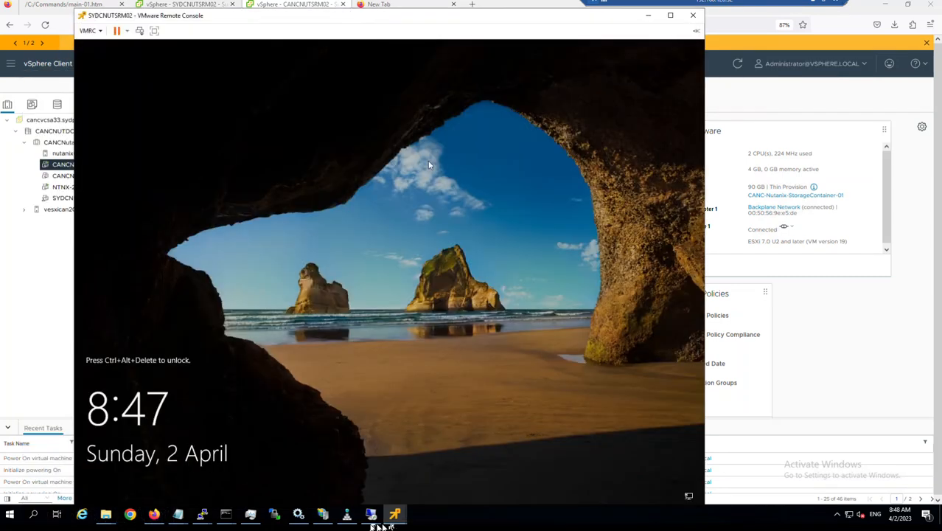
click(394, 513)
click(490, 473)
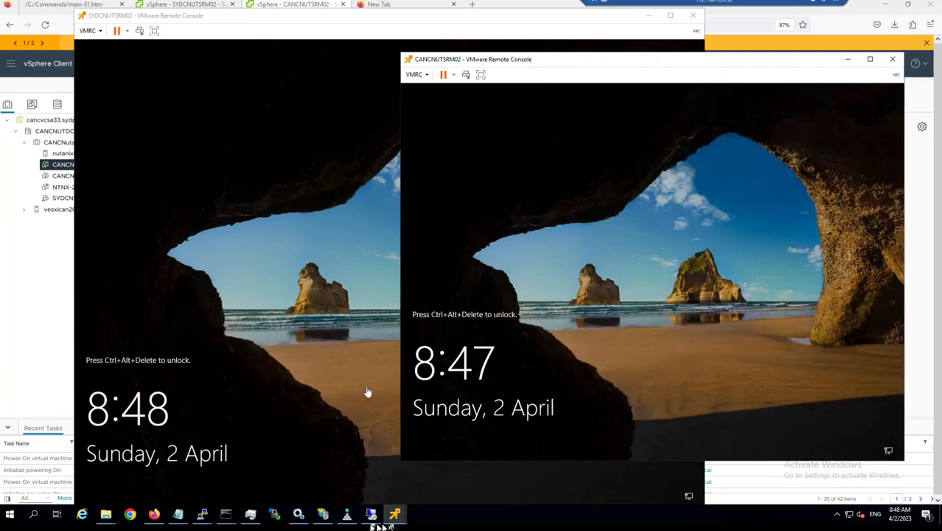
Bring the duplicate SYDCNUTSRM02 remote console window forward and close it
click(402, 520)
click(335, 470)
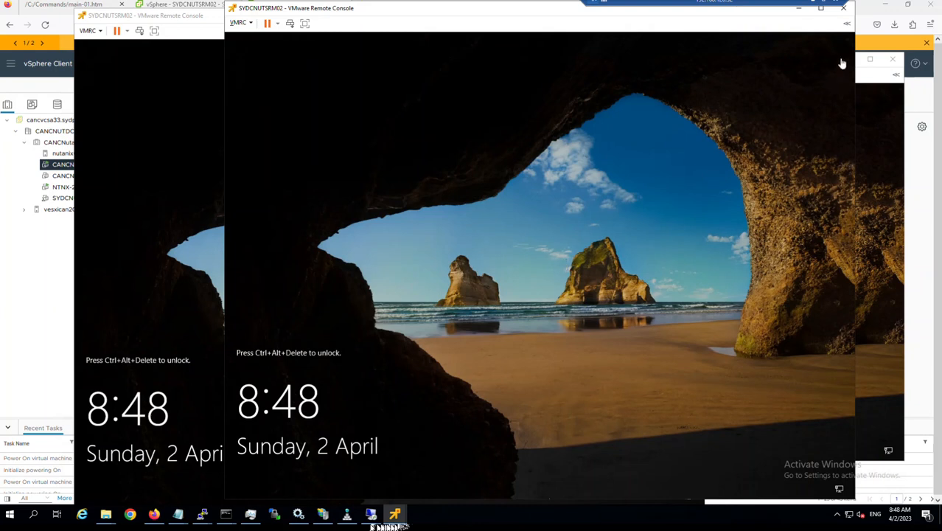
click(845, 8)
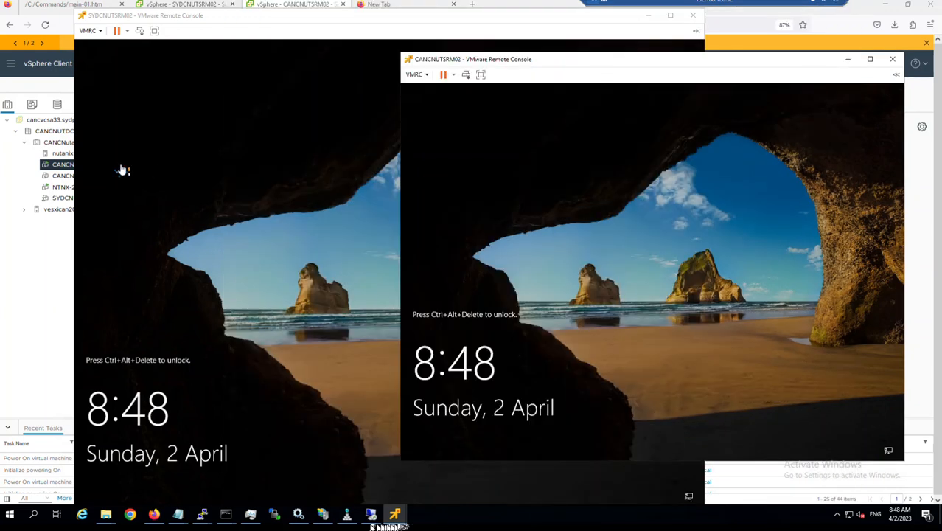
Return to the main-01.htm links page and open both Nutanix cluster links, nutanix01sydccvm1 and nutanix01canccvm1, in new tabs
click(34, 308)
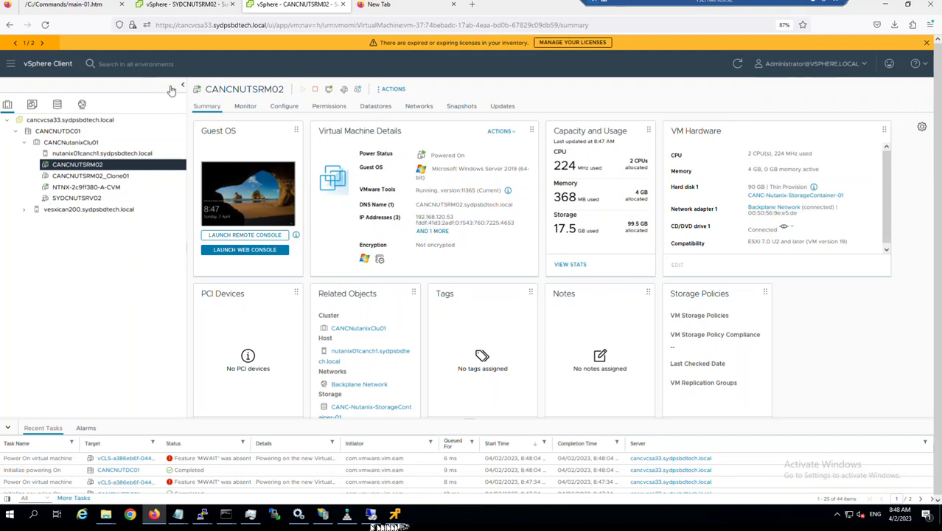
click(90, 11)
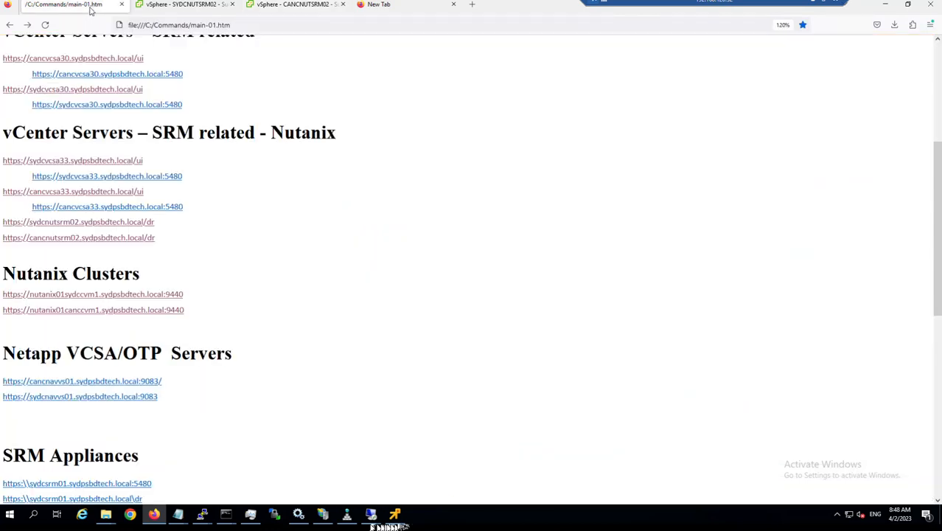
scroll(408, 340, down, 2)
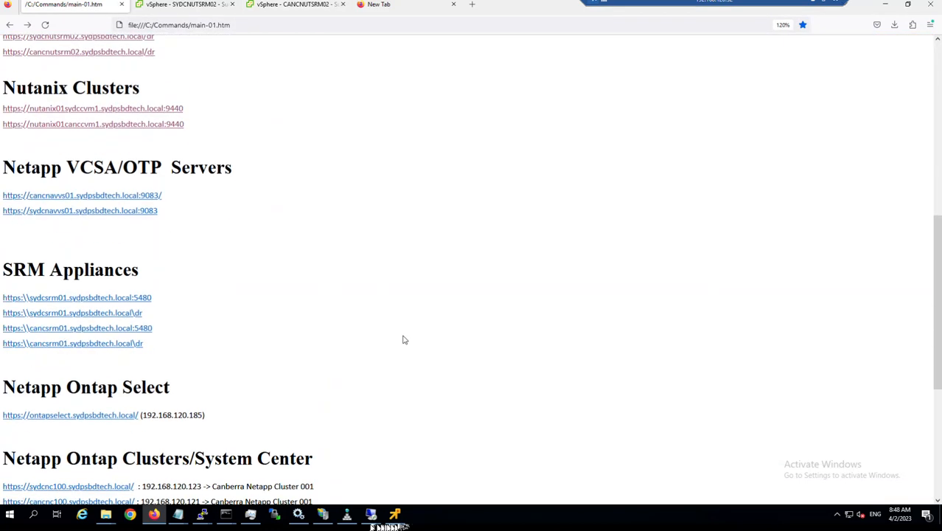
scroll(404, 339, down, 1)
scroll(404, 339, down, 3)
scroll(402, 338, up, 6)
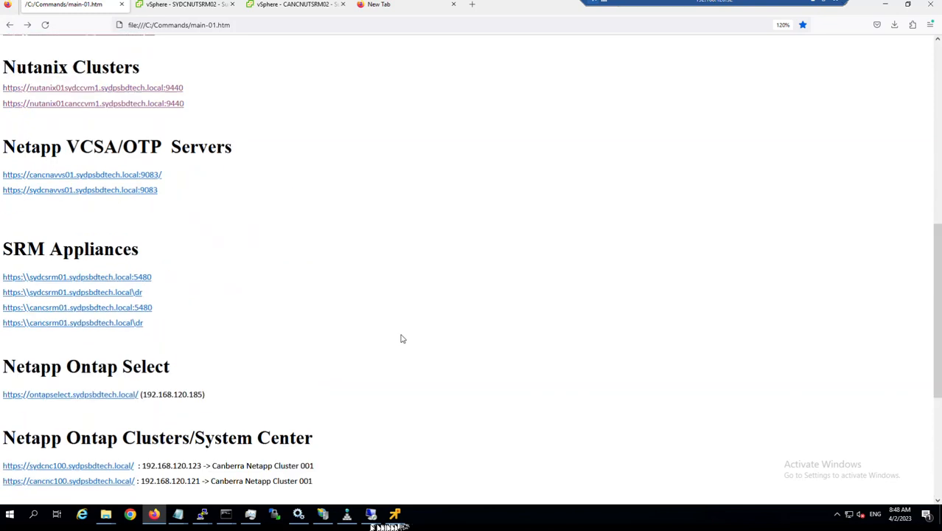
scroll(402, 338, up, 2)
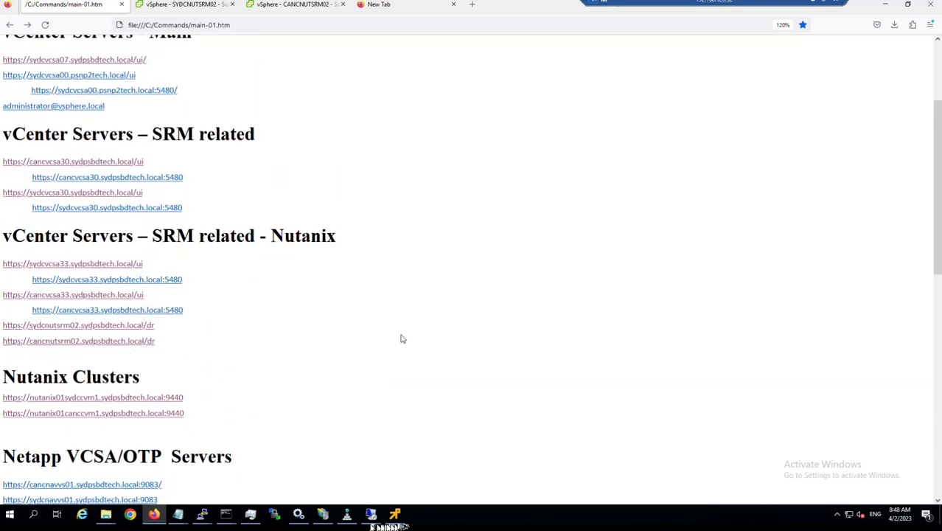
right_click(175, 397)
click(228, 262)
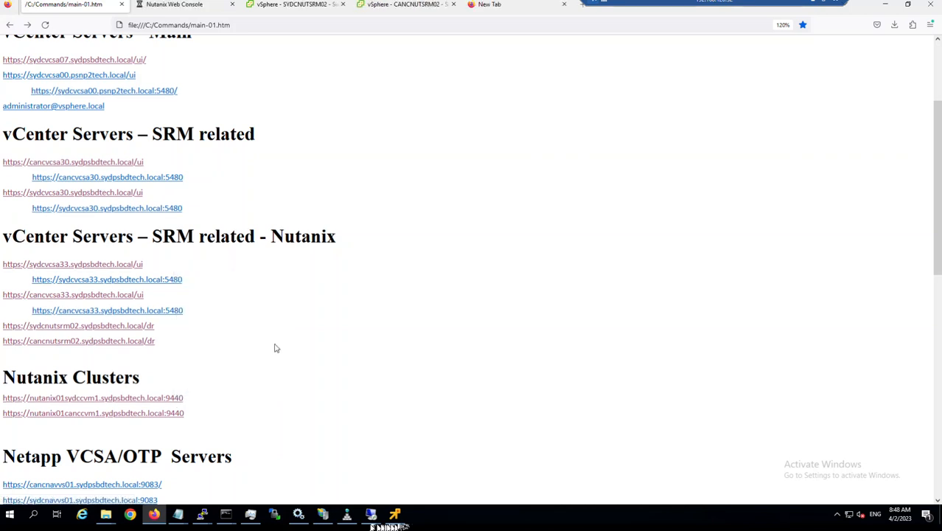
right_click(146, 414)
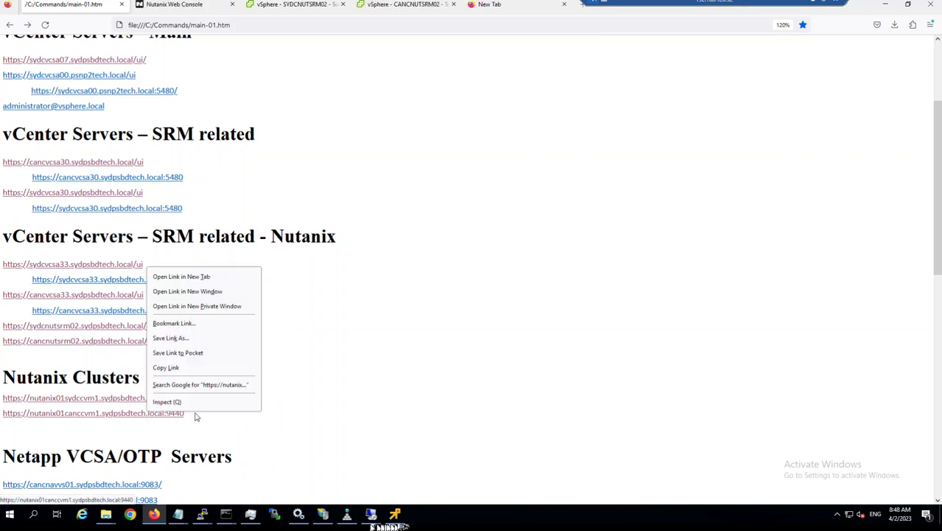
click(184, 276)
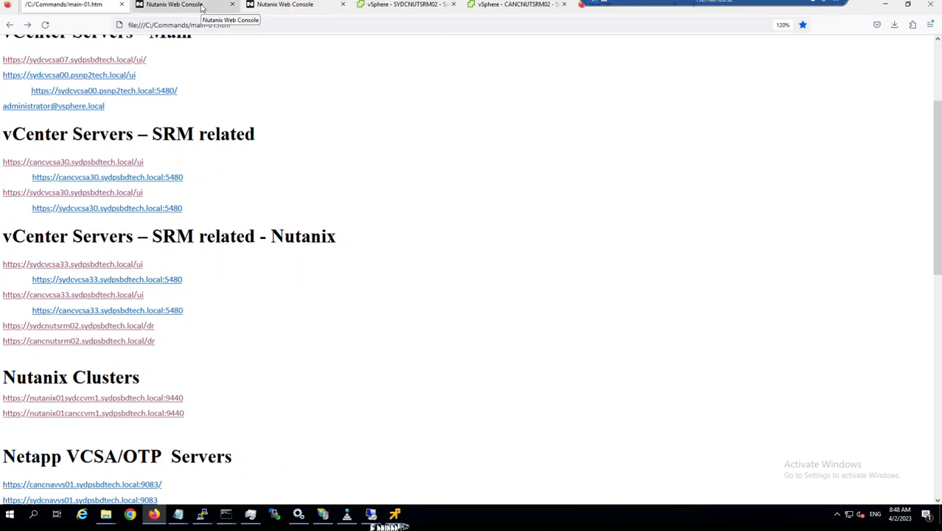
Log in to Prism on nutanix01sydccvm1 as admin, replacing the autofilled password with the account password
click(201, 7)
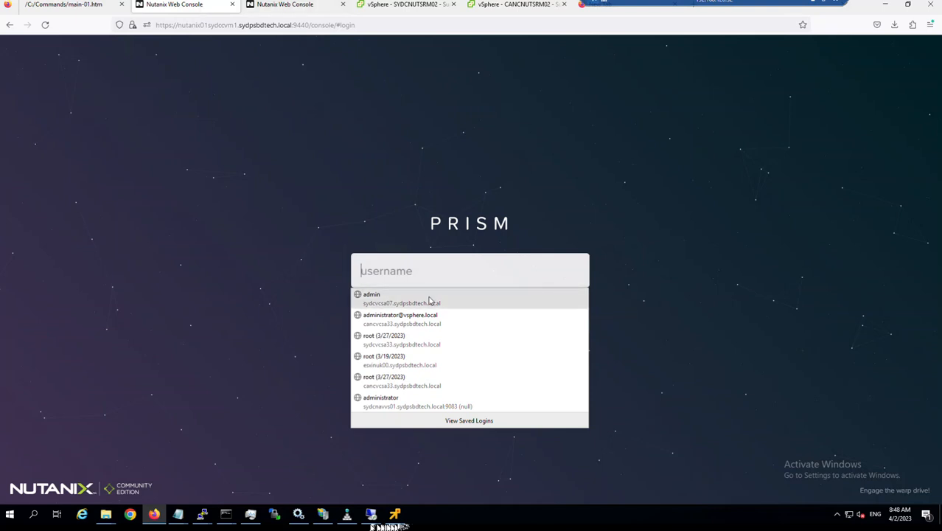
click(451, 299)
drag(436, 318, 309, 315)
text(•••••)
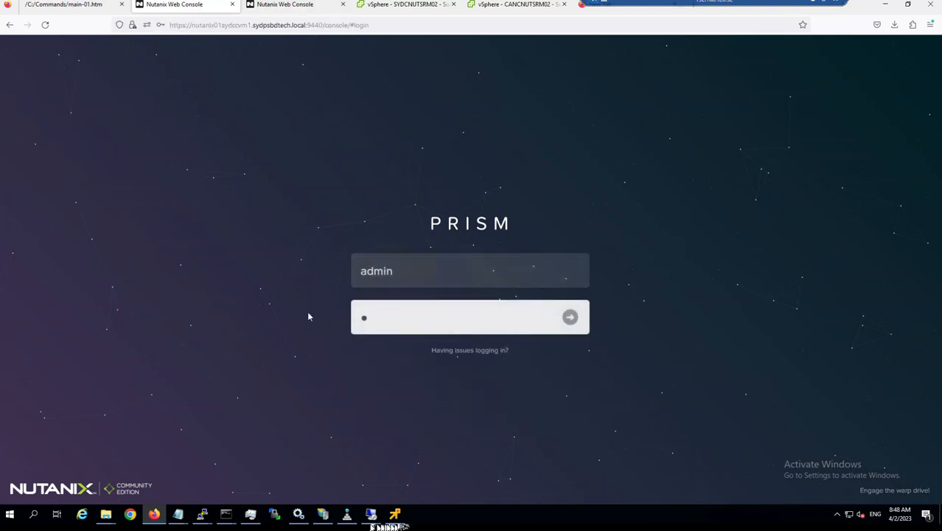
text(••••)
key(Return)
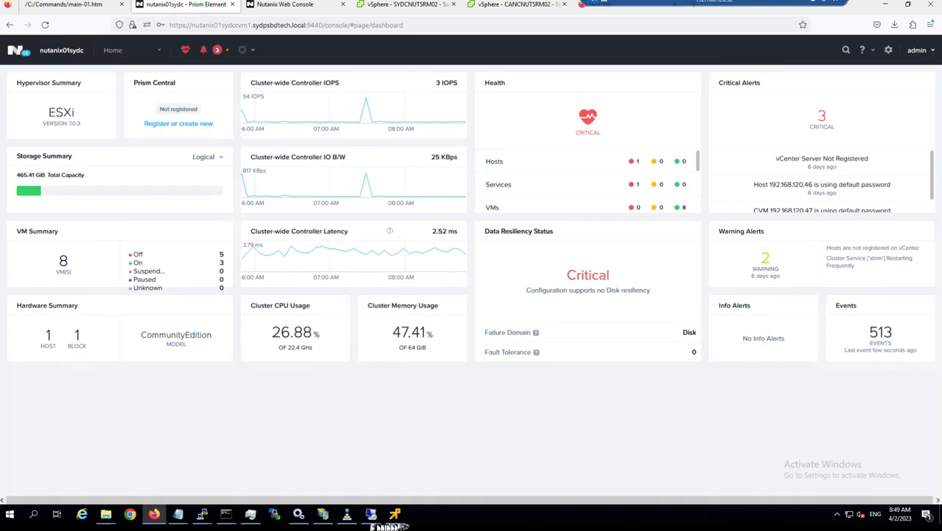
Log in to Prism on nutanix01canccvm1 as admin, replacing the autofilled password with the account password
click(295, 9)
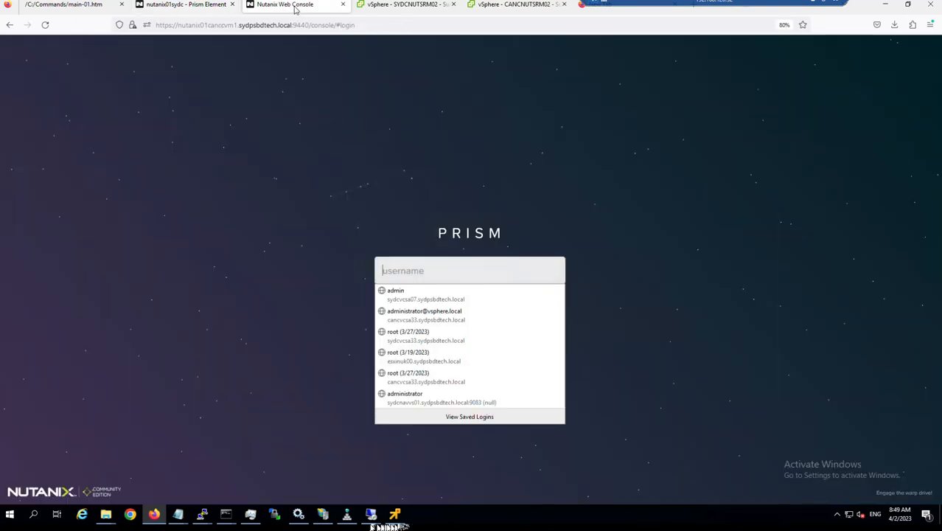
click(431, 302)
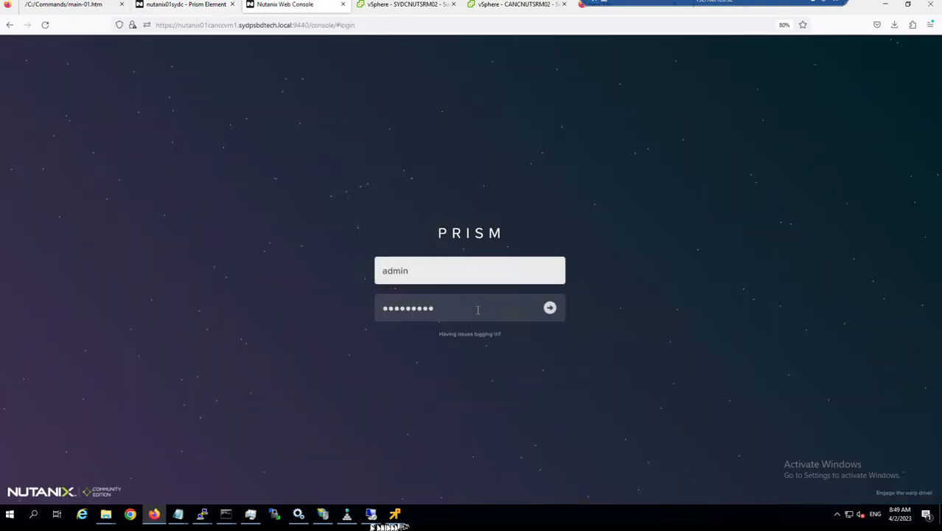
double_click(478, 309)
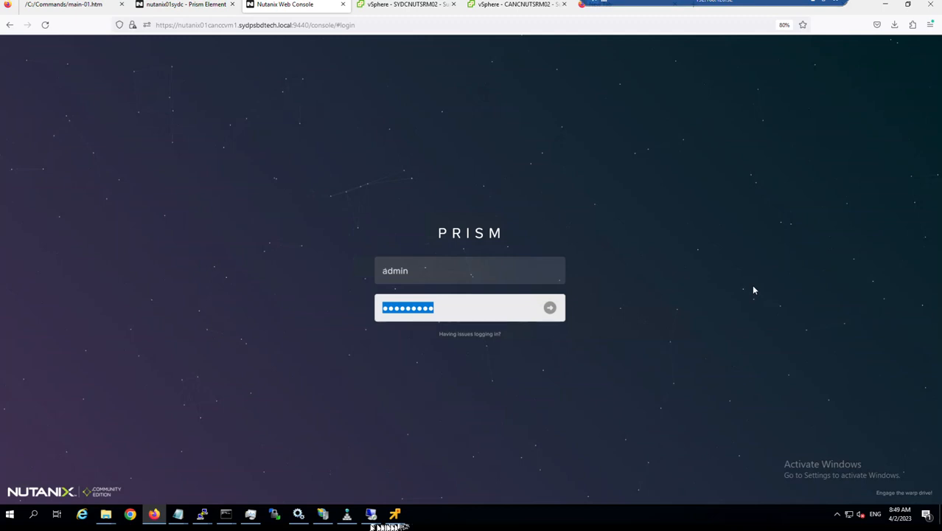
text(•)
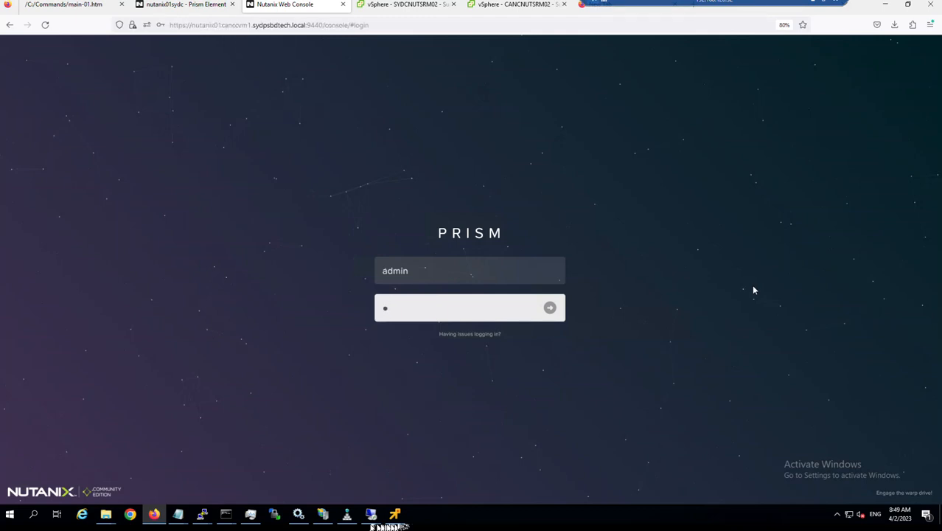
key(BackSpace)
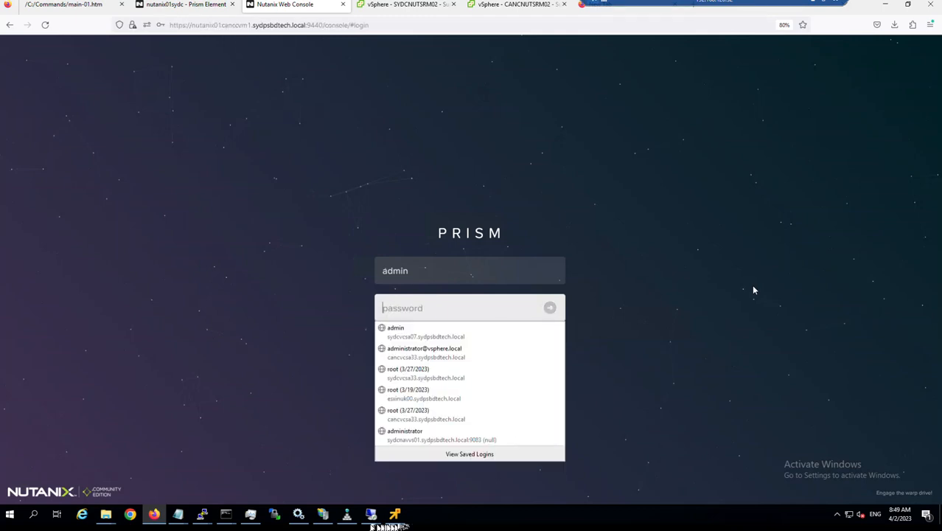
text(•••••••••)
key(Return)
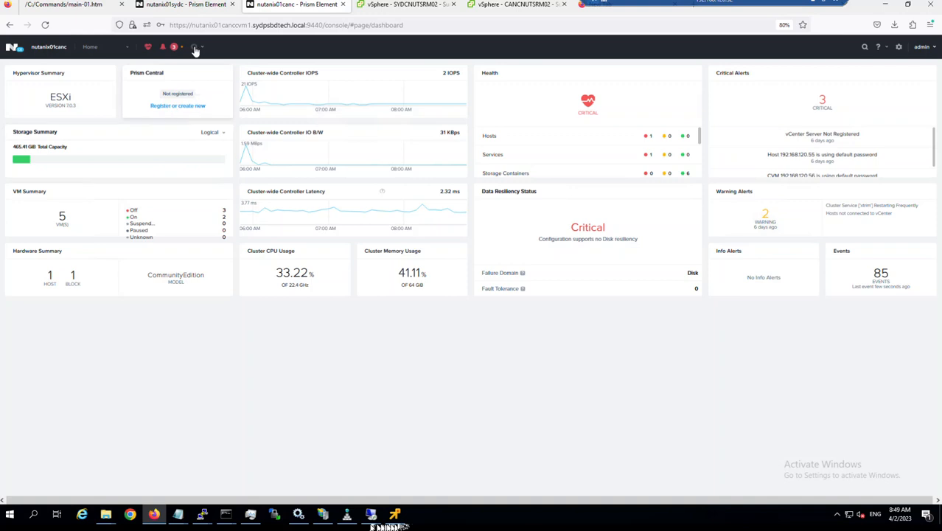
Compare the Prism Element dashboards of the nutanix01sydc and nutanix01canc clusters
click(168, 6)
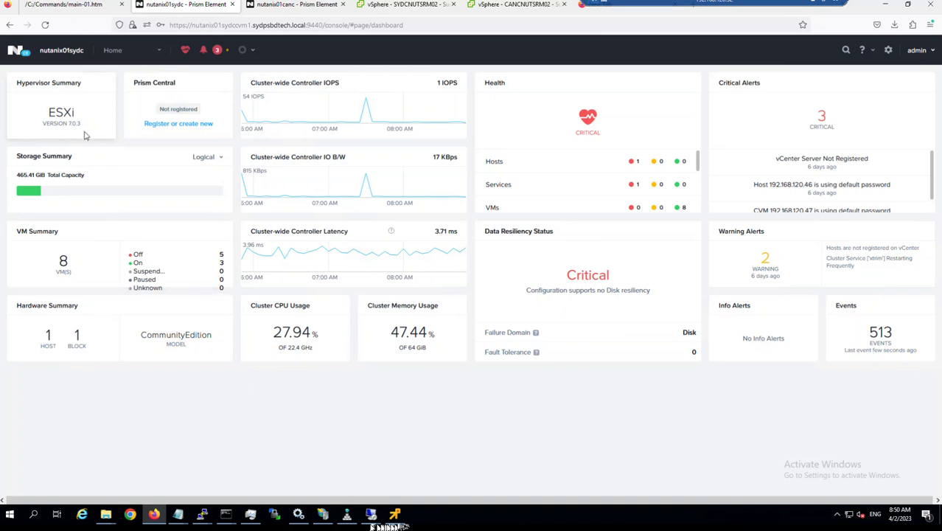
click(291, 6)
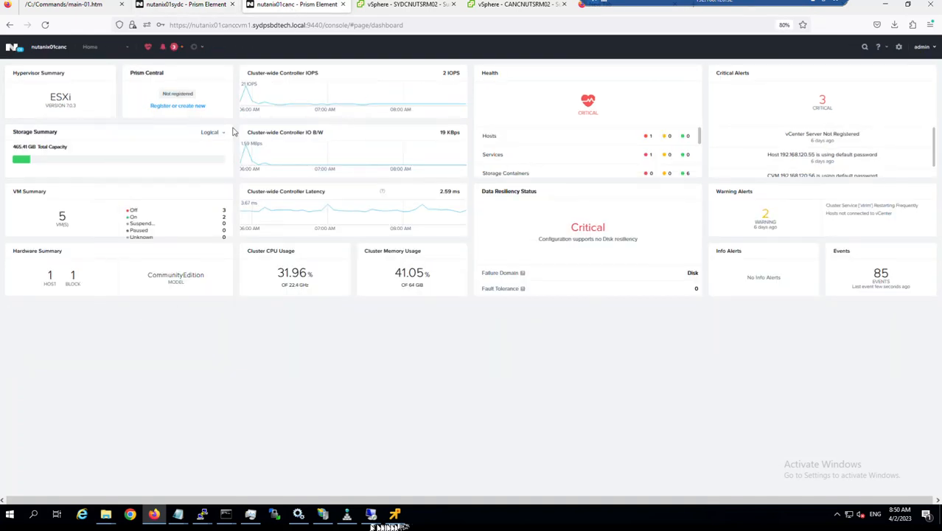
click(201, 6)
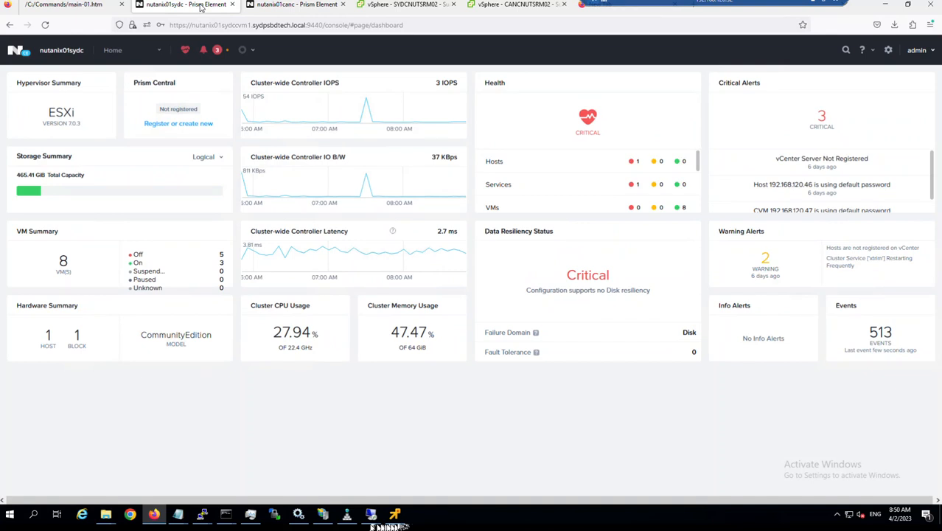
click(284, 7)
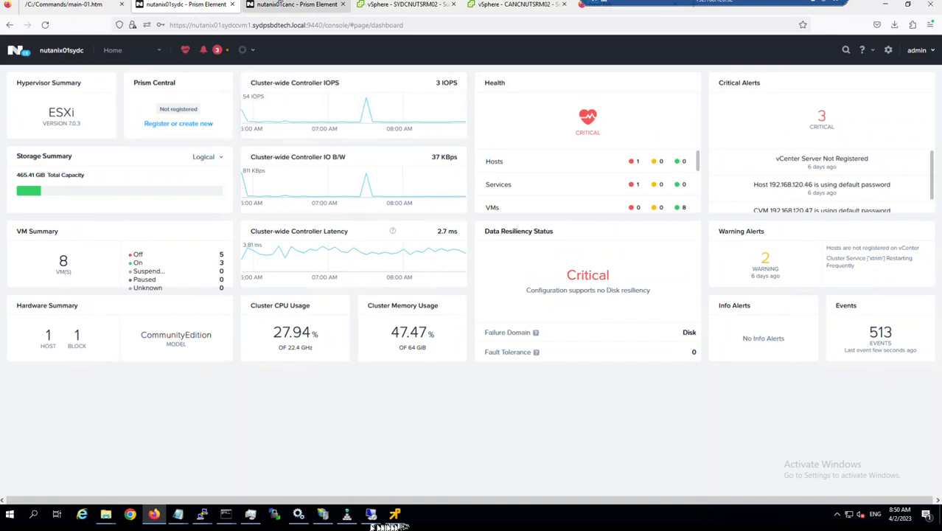
click(206, 5)
click(283, 7)
click(206, 6)
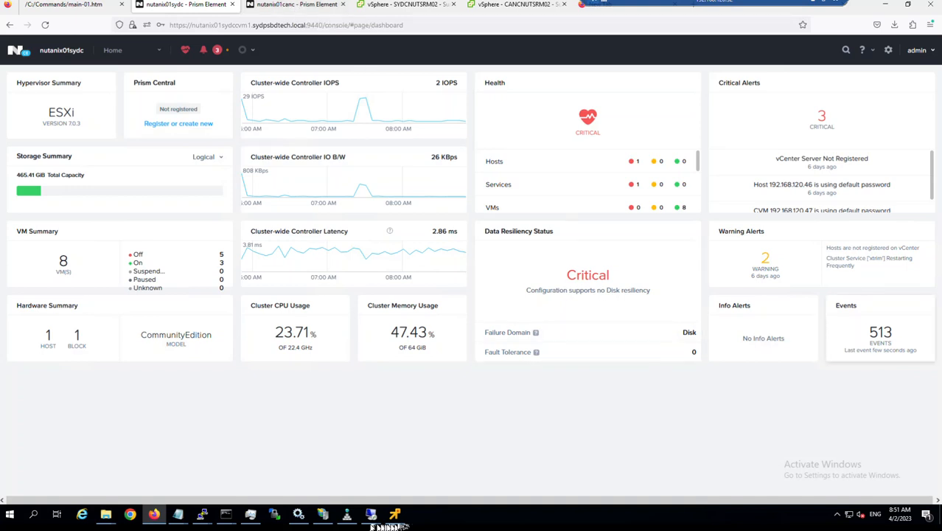
Switch to OneNote, find the BP-2092-vSphere-Storage page in the NUTANIX notebook, and examine its storage pool diagram enlarged
click(373, 527)
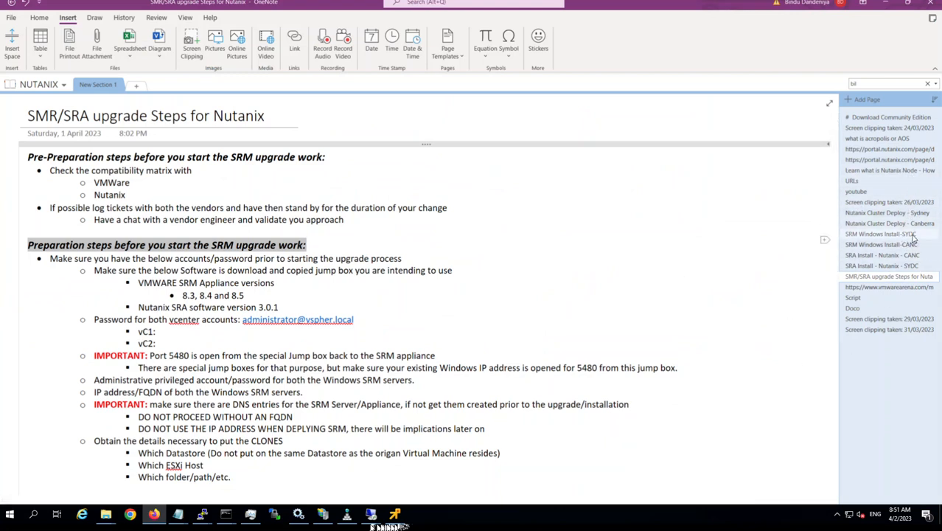
click(918, 203)
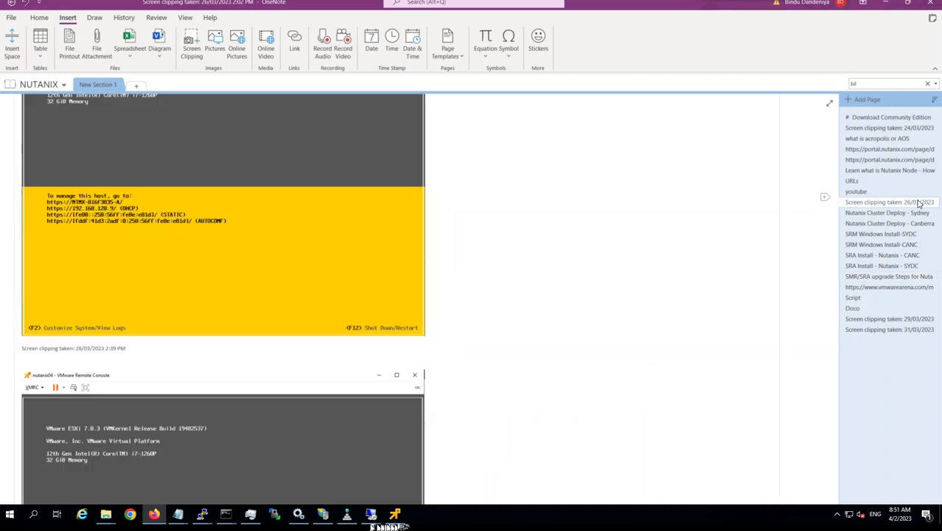
click(891, 171)
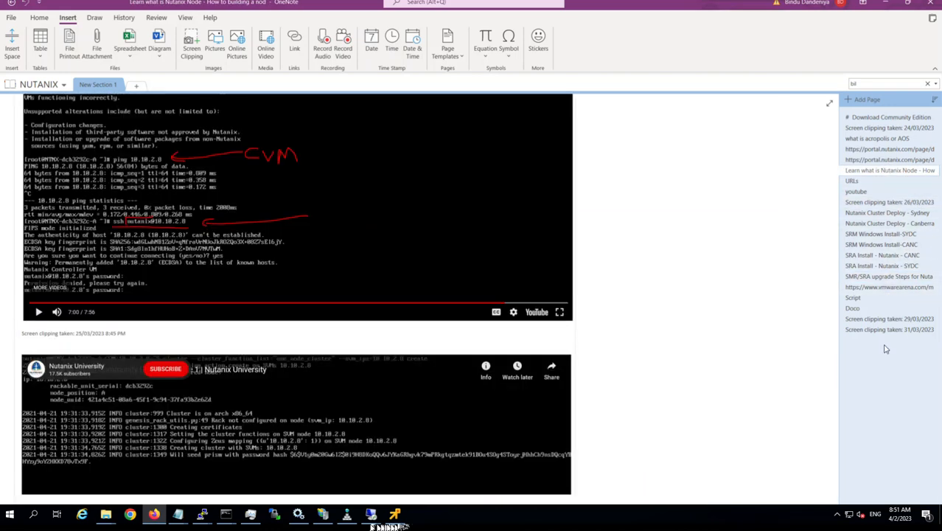
click(884, 152)
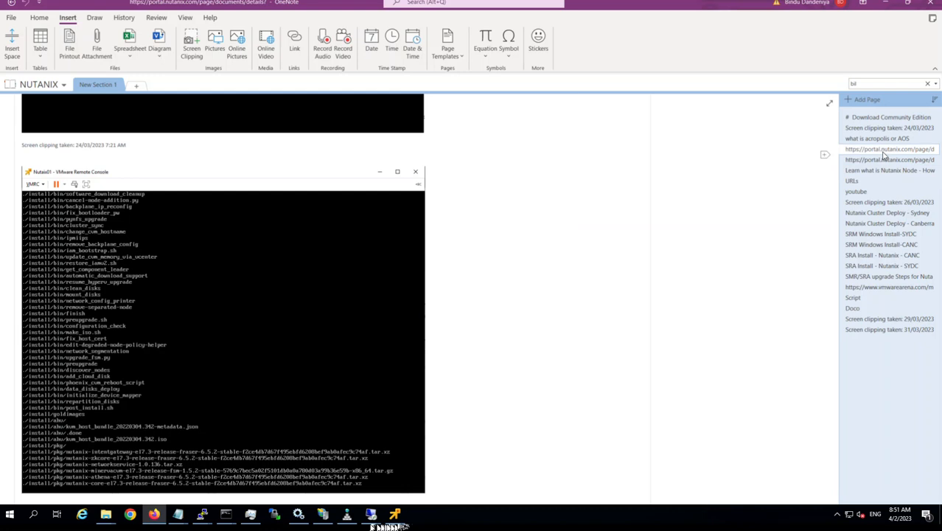
click(880, 161)
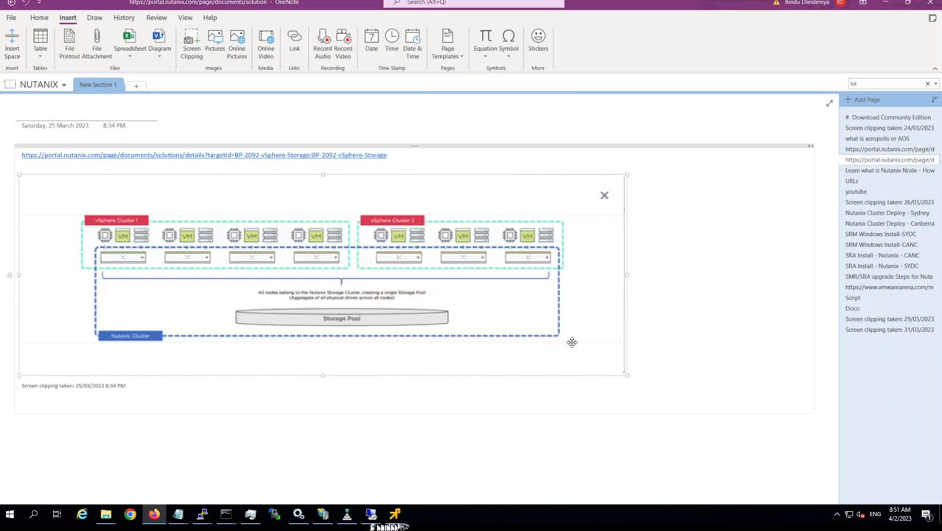
scroll(572, 342, up, 2)
drag(421, 503, 316, 499)
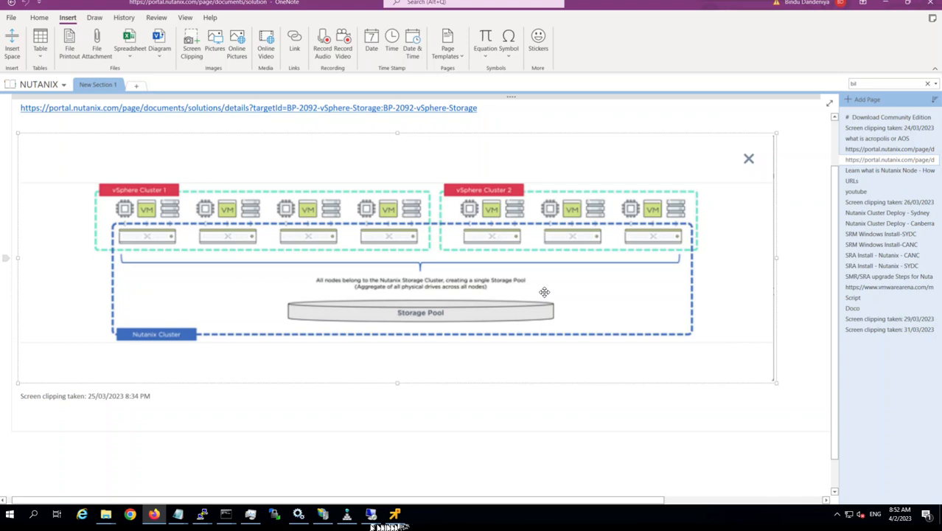
Review the preparation steps on the SMR/SRA upgrade Steps for Nutanix page, and return to the browser
click(884, 277)
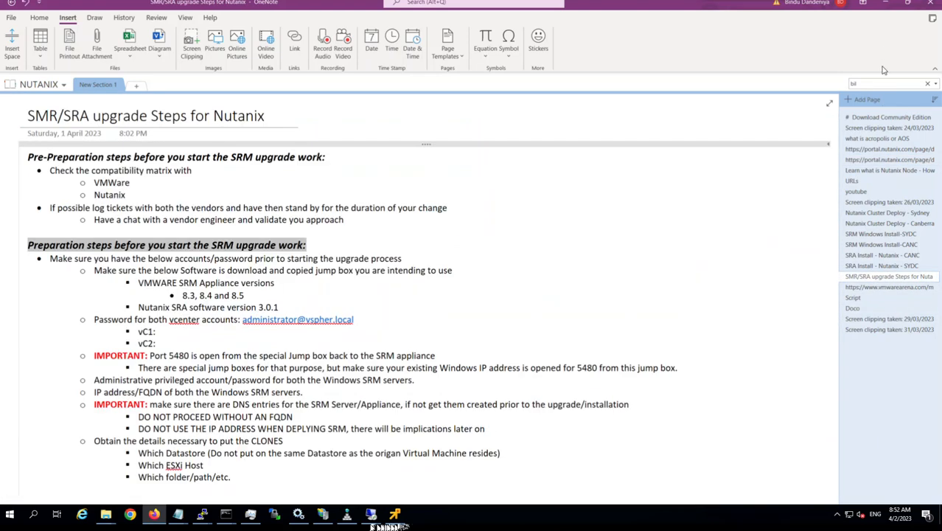
click(885, 3)
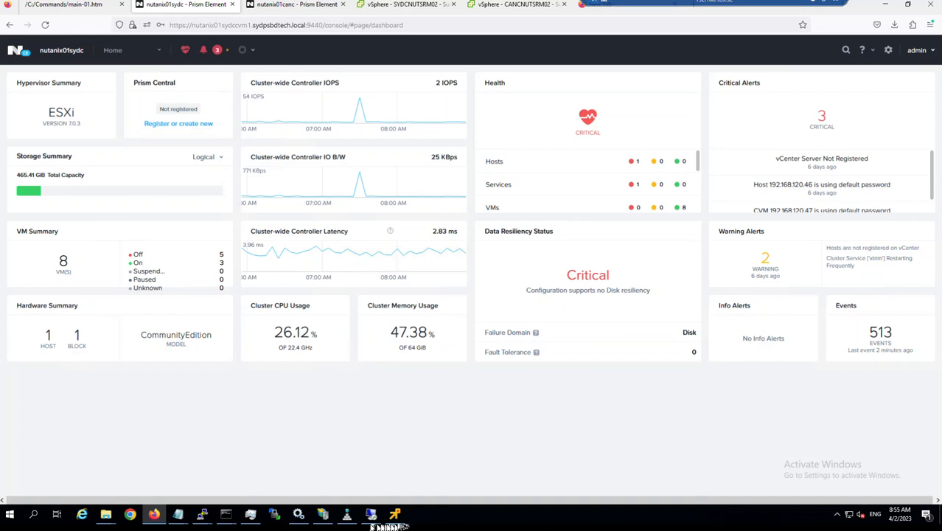
Check the open vCenter, remote console and Prism sessions for both sites, and go back to the main-01.htm links page
click(421, 7)
click(506, 6)
mouse_move(396, 518)
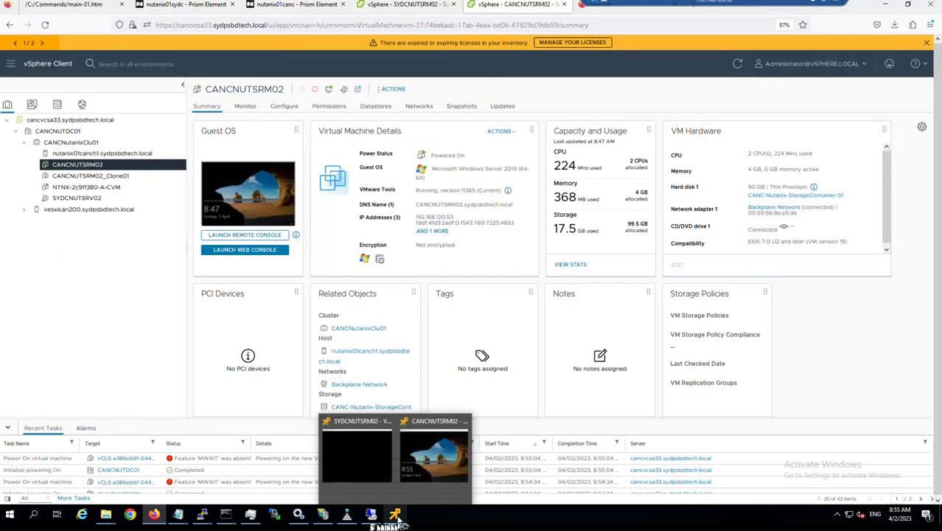
click(197, 6)
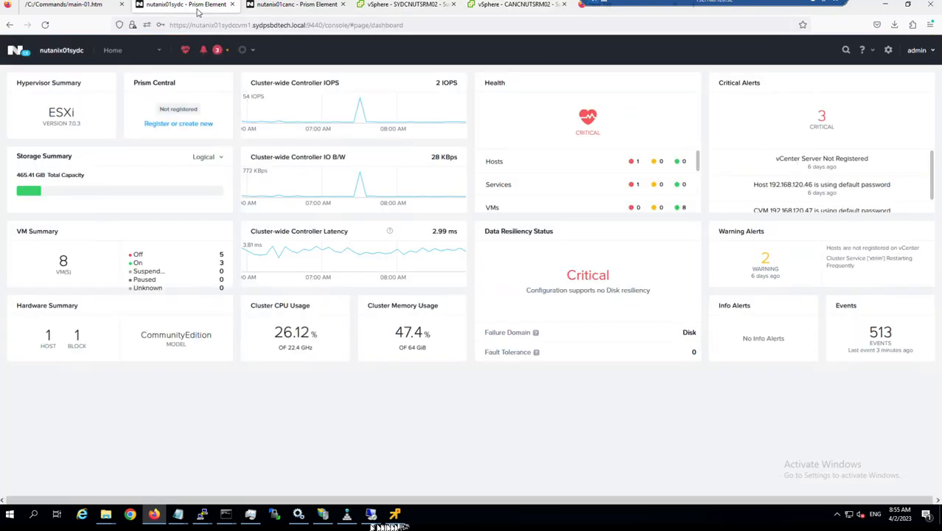
click(299, 7)
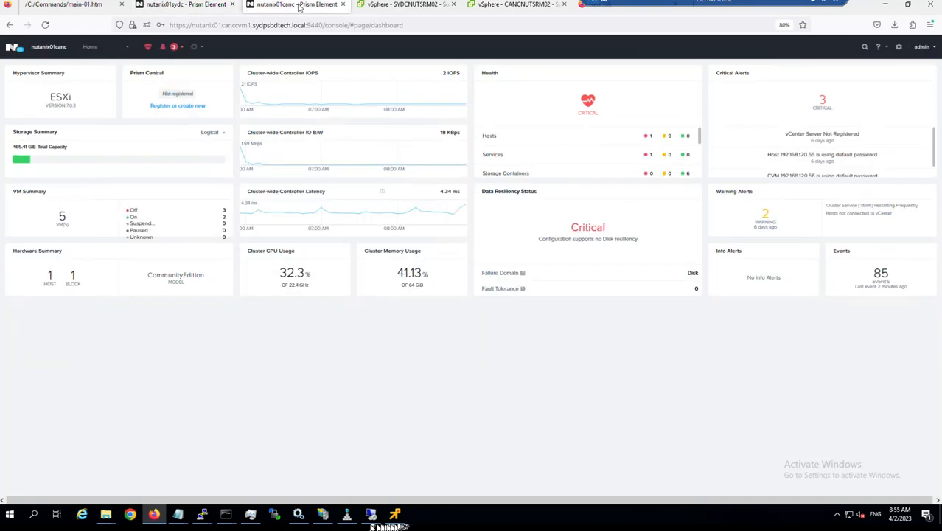
click(220, 7)
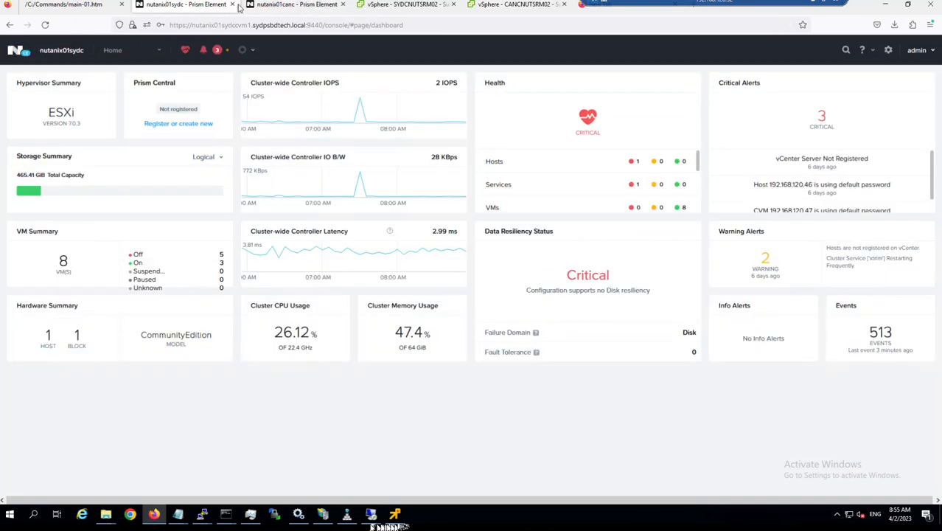
click(292, 8)
click(68, 7)
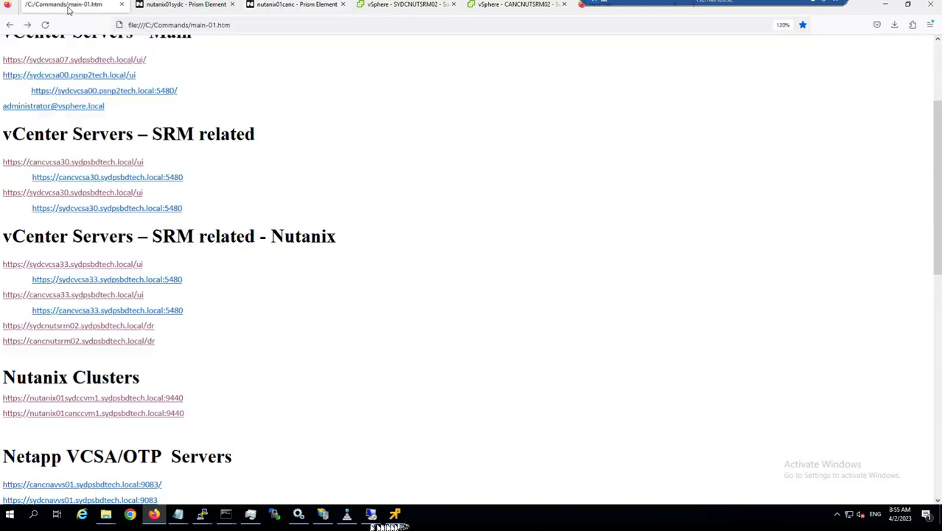
Open the sydcnutsrm02 and cancnutsrm02 Site Recovery links in separate tabs, compare their home pages, and return to the links page
scroll(394, 241, down, 1)
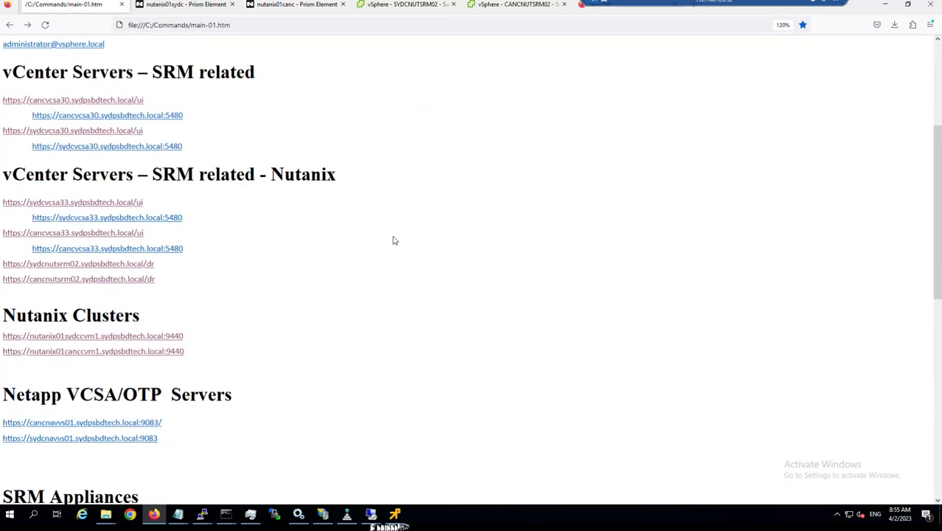
middle_click(146, 267)
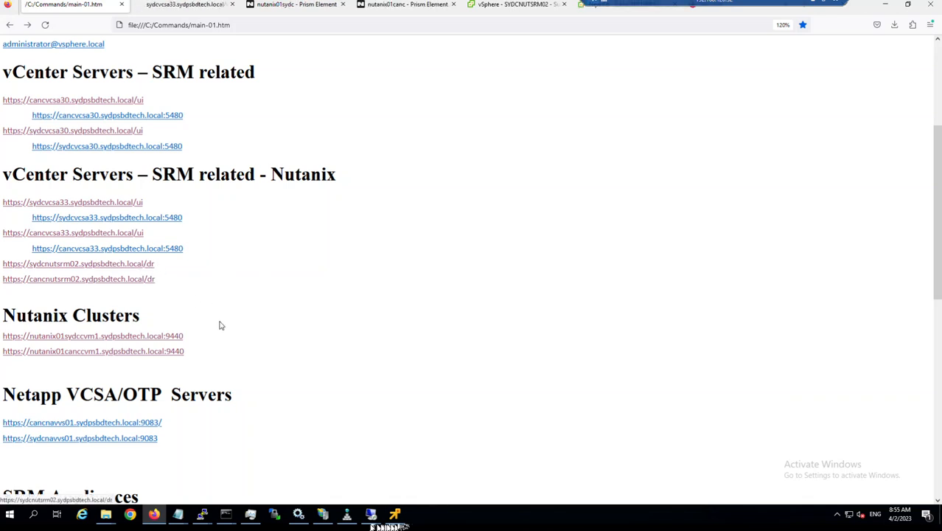
middle_click(137, 286)
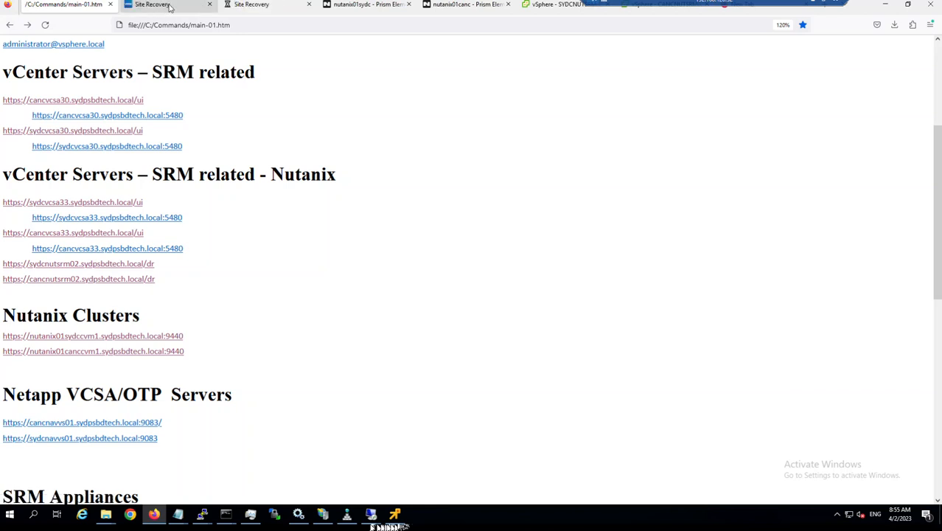
click(251, 5)
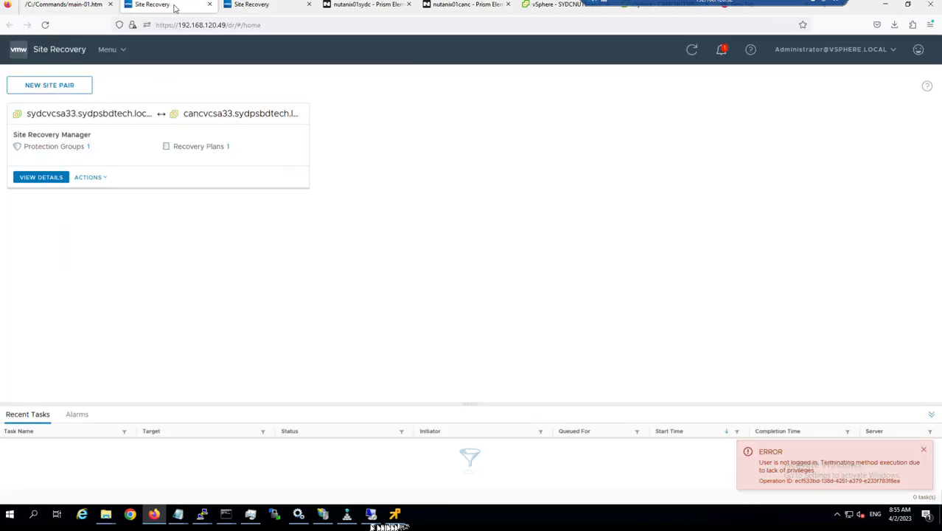
click(251, 9)
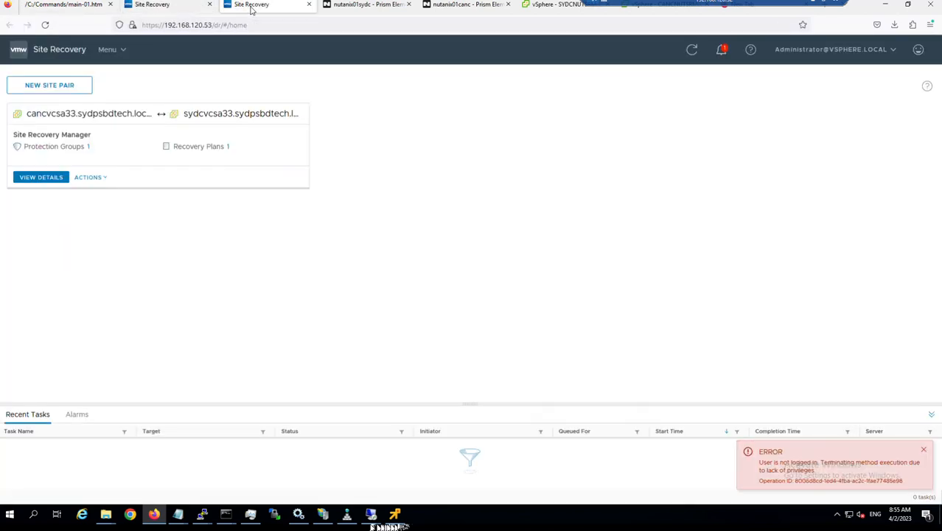
click(183, 9)
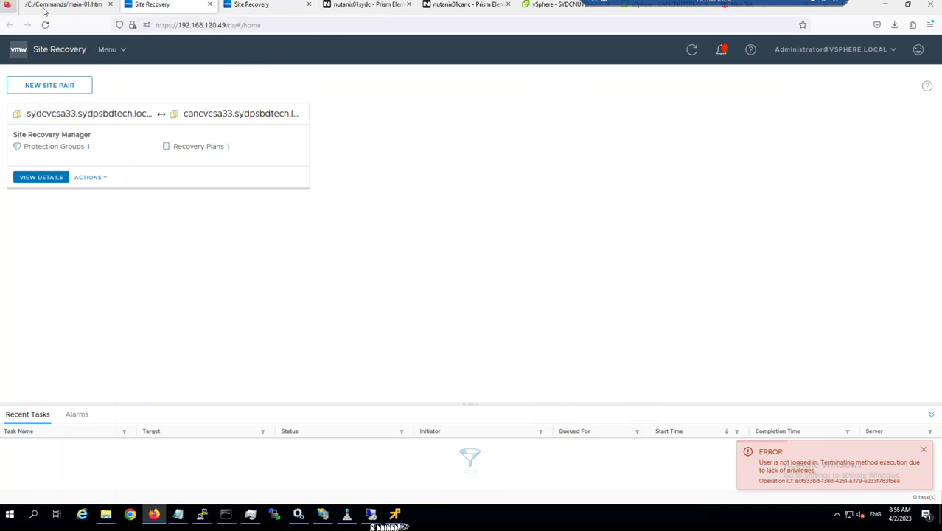
click(67, 7)
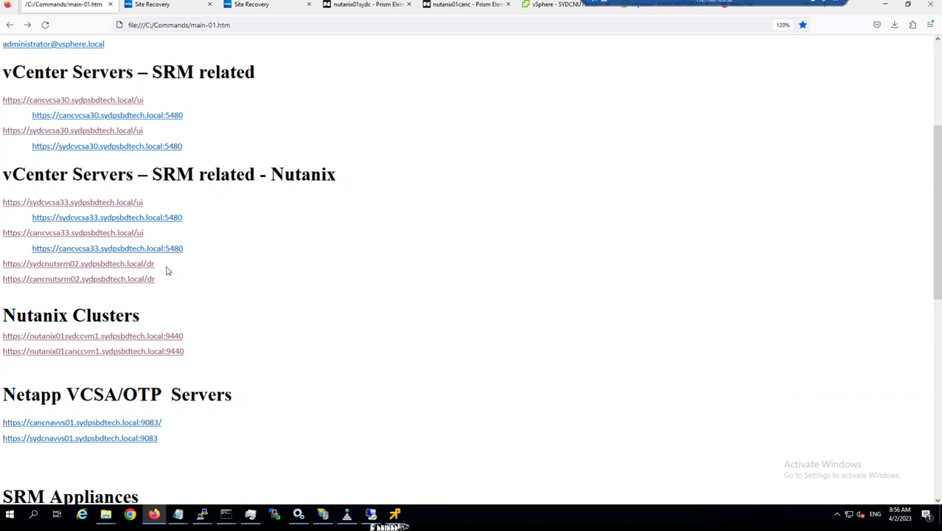
Open Site Recovery in the sydcvcsa33 vSphere Client and expand the Site Recovery Manager details
click(546, 6)
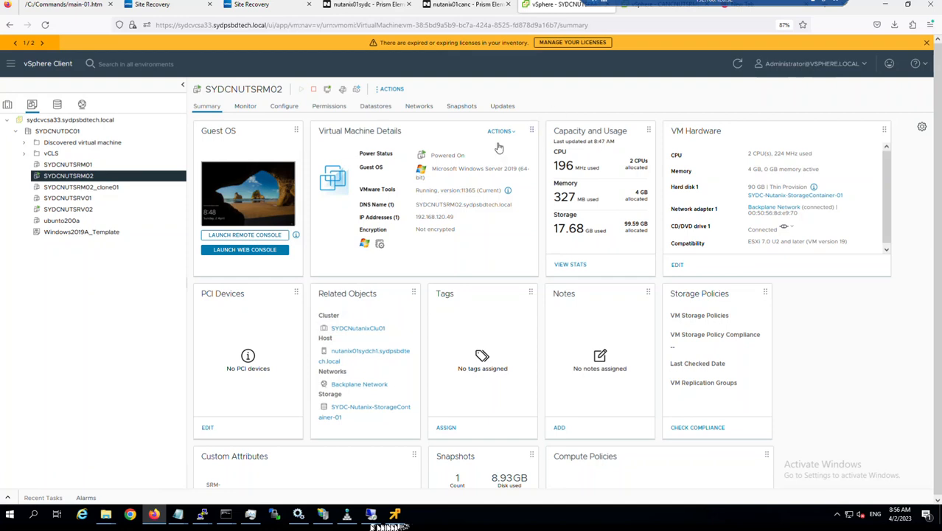
click(10, 65)
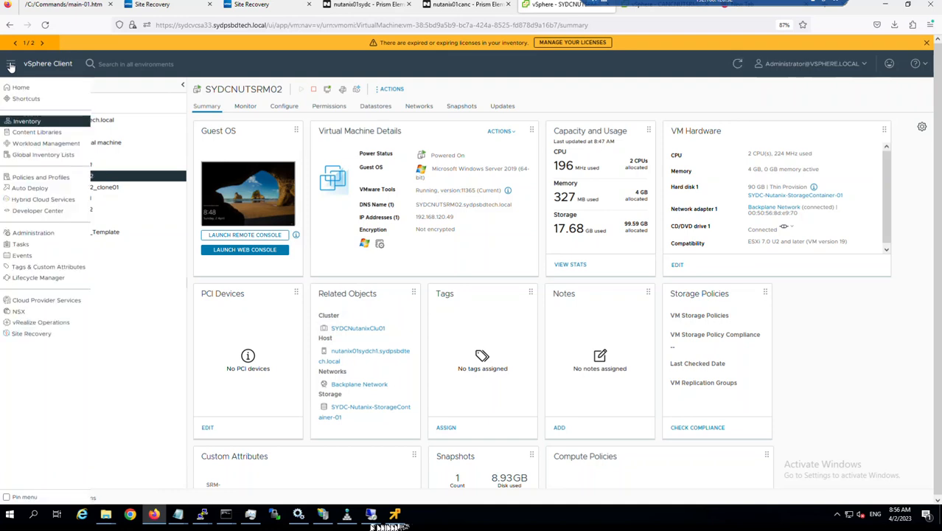
click(44, 336)
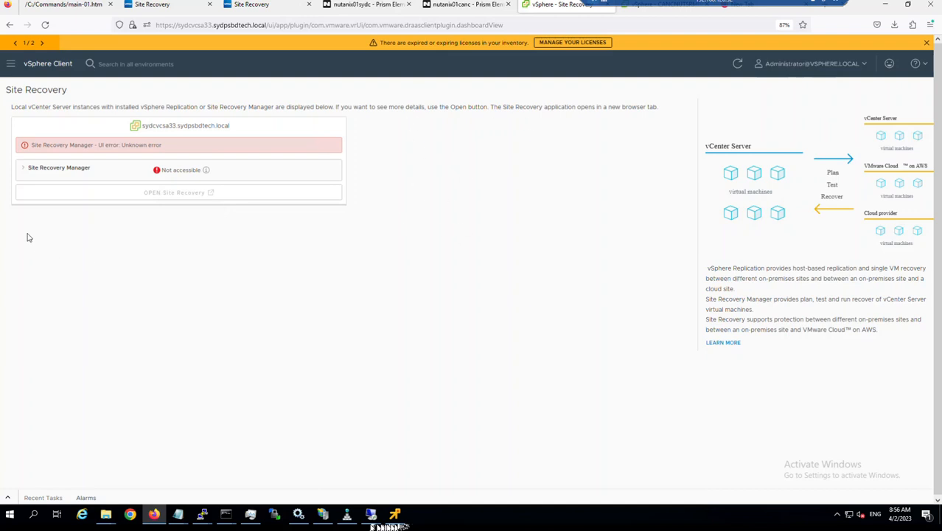
click(22, 168)
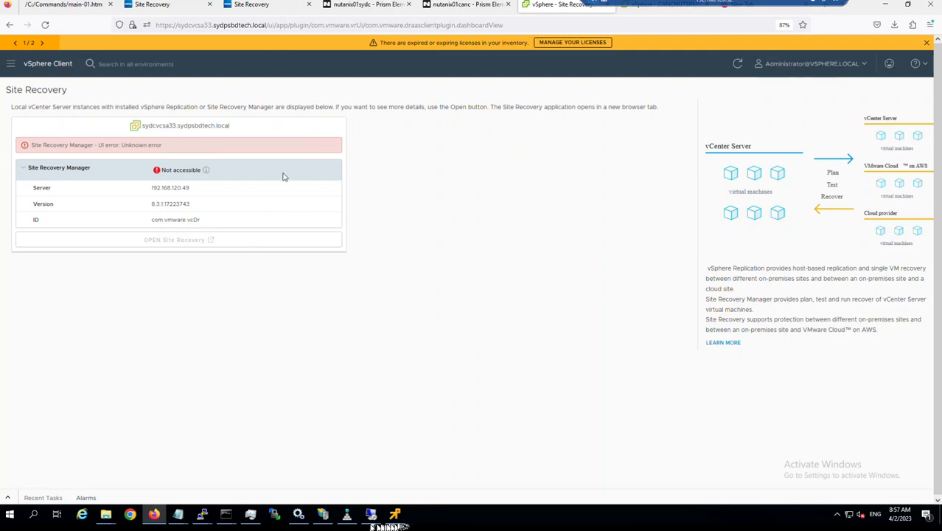
Compare the sydcnutsrm02 link, both Site Recovery home pages and the Site Recovery page in the sydcvcsa33 vSphere Client
click(82, 5)
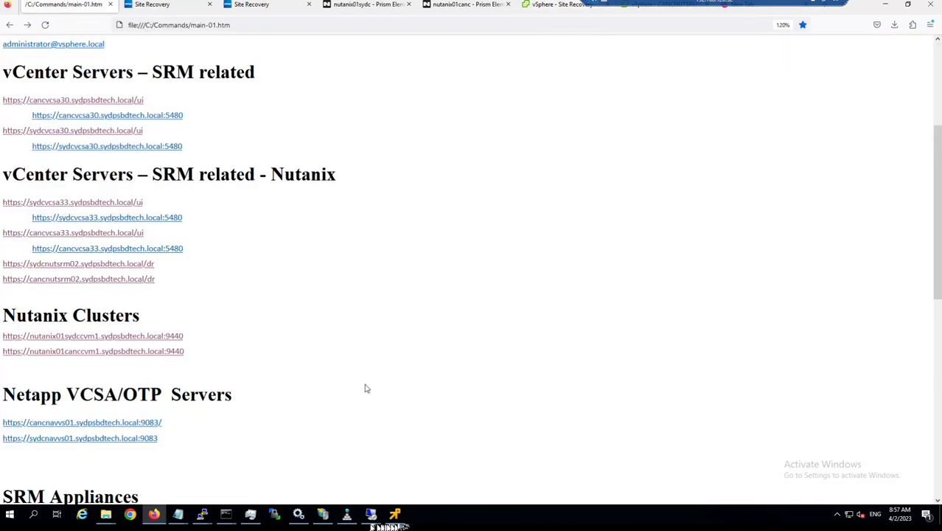
drag(155, 264, 4, 269)
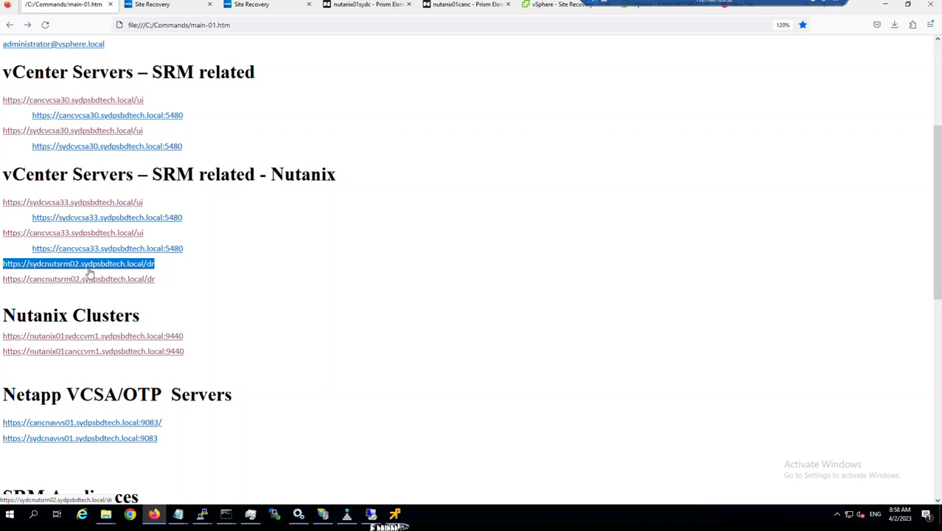
click(227, 274)
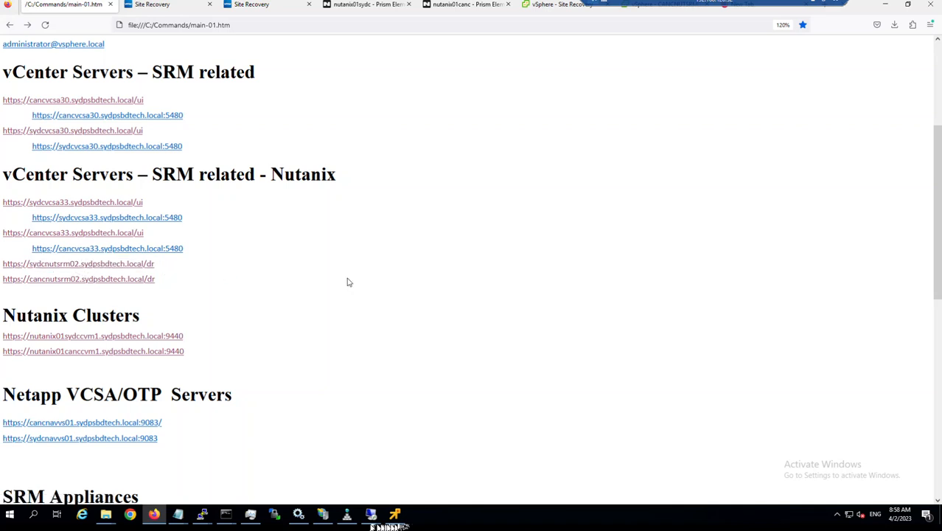
click(152, 6)
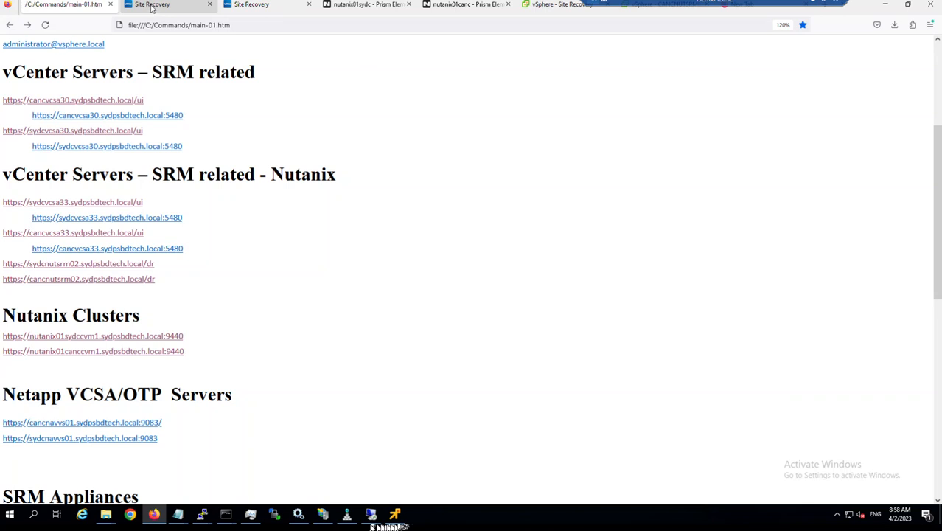
click(250, 9)
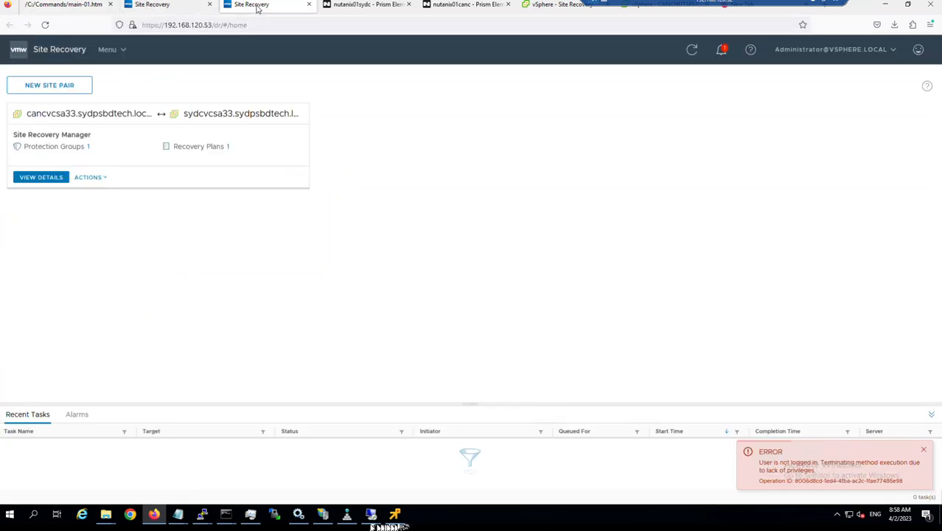
click(177, 11)
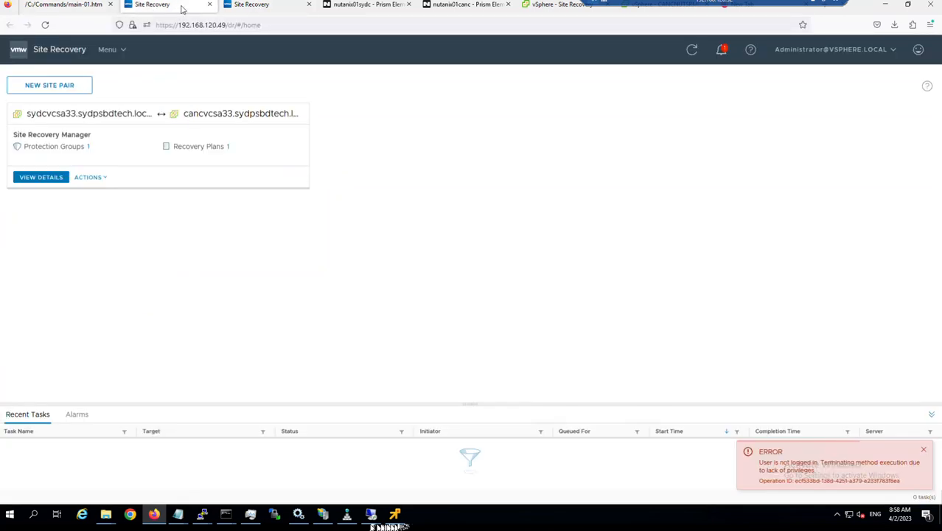
click(538, 7)
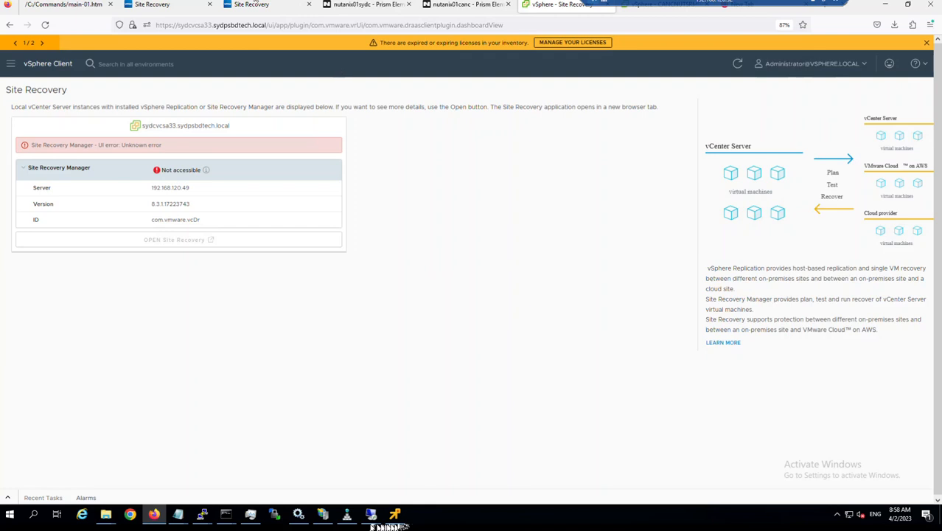
click(154, 5)
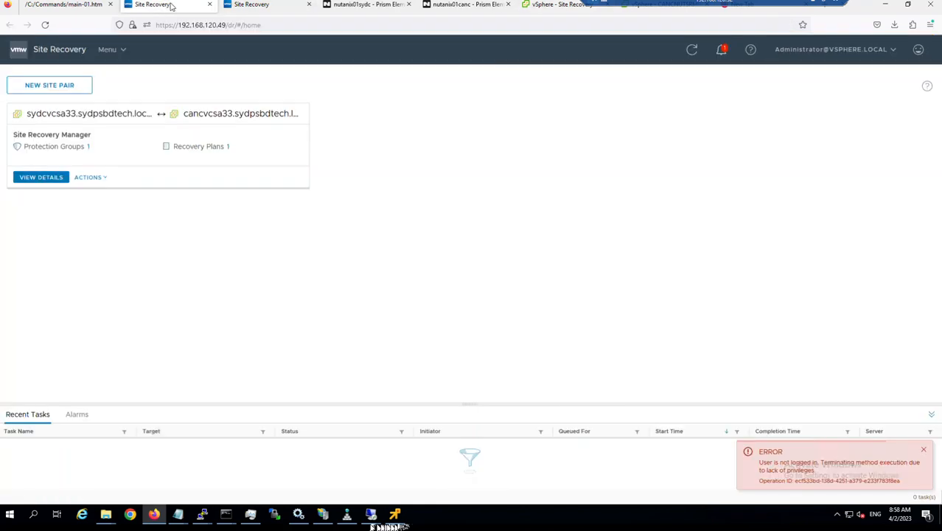
click(269, 6)
click(198, 8)
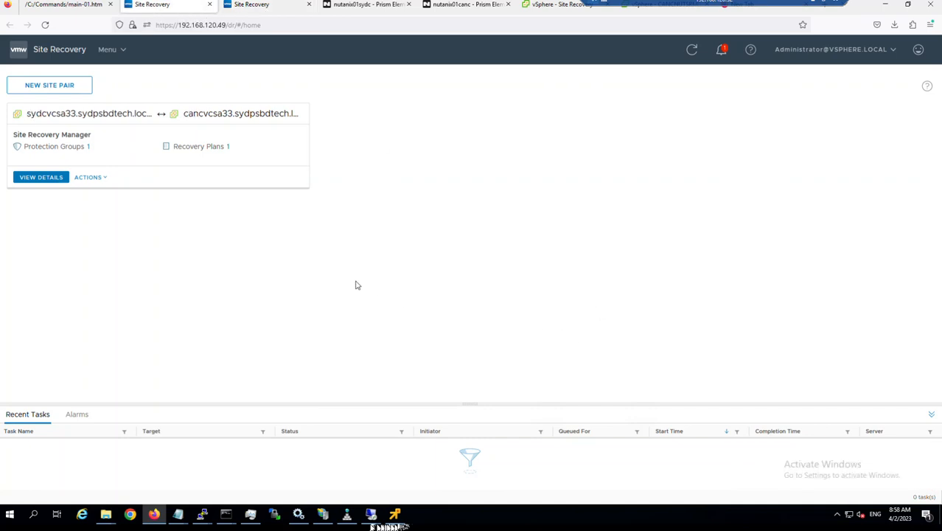
View the details of the sydcvcsa33–cancvcsa33 site pair and log in to cancvcsa33 with the saved administrator user name and password
click(125, 52)
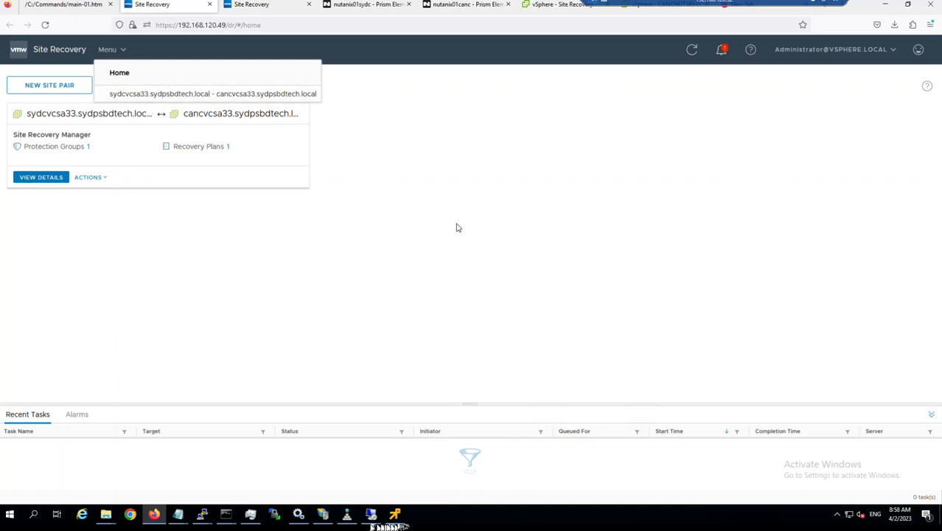
click(366, 272)
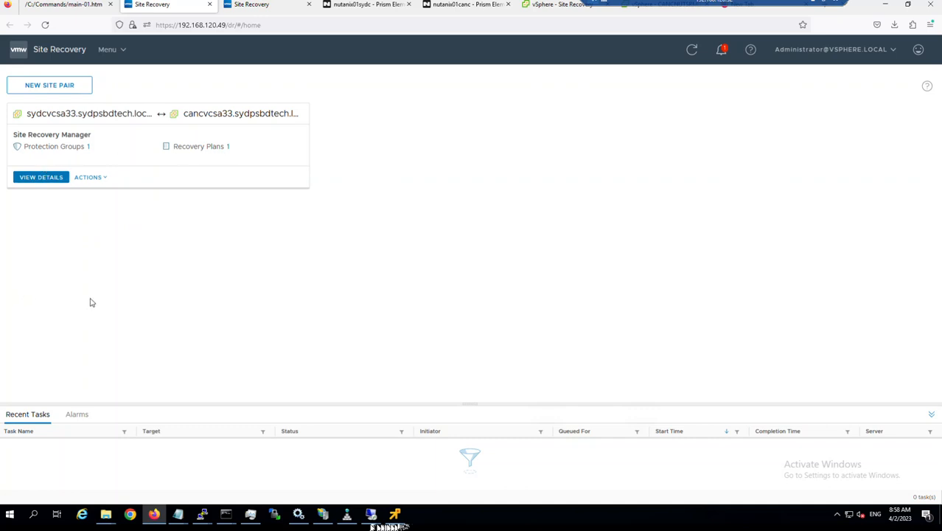
click(45, 177)
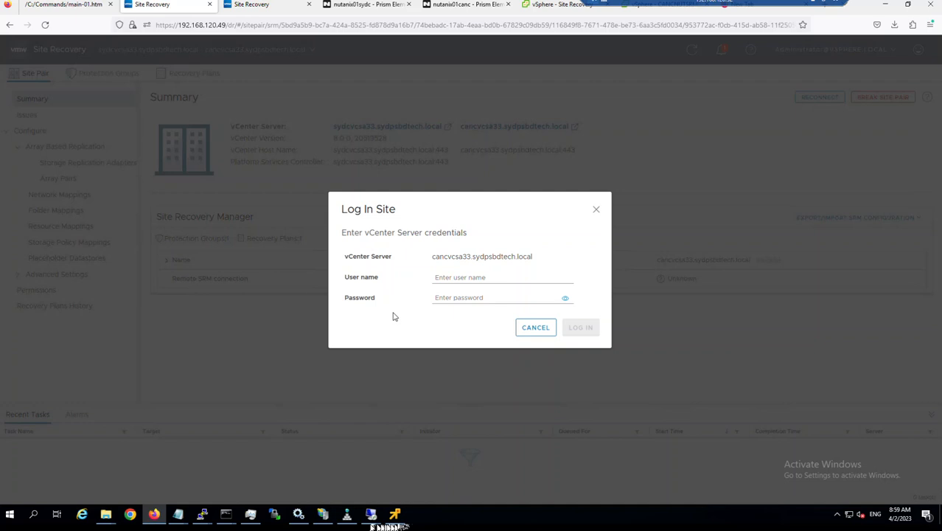
click(483, 278)
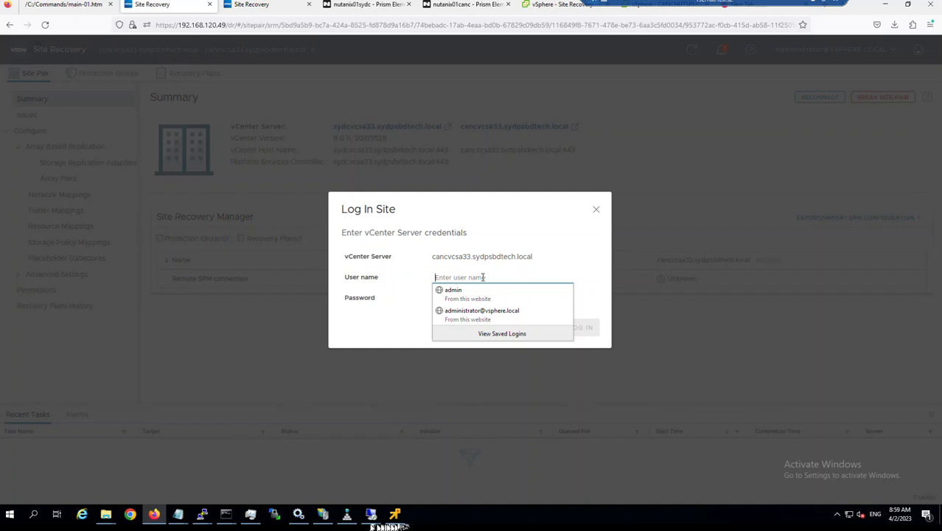
click(482, 313)
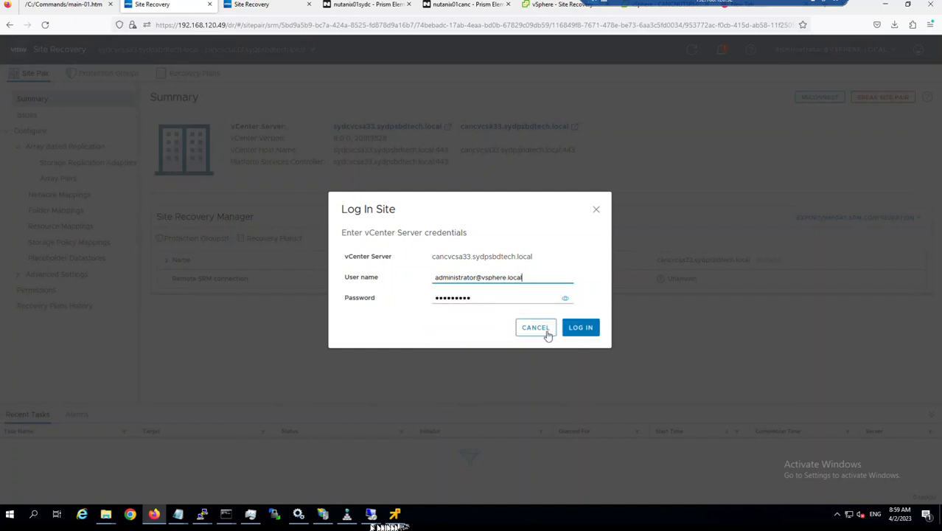
click(579, 328)
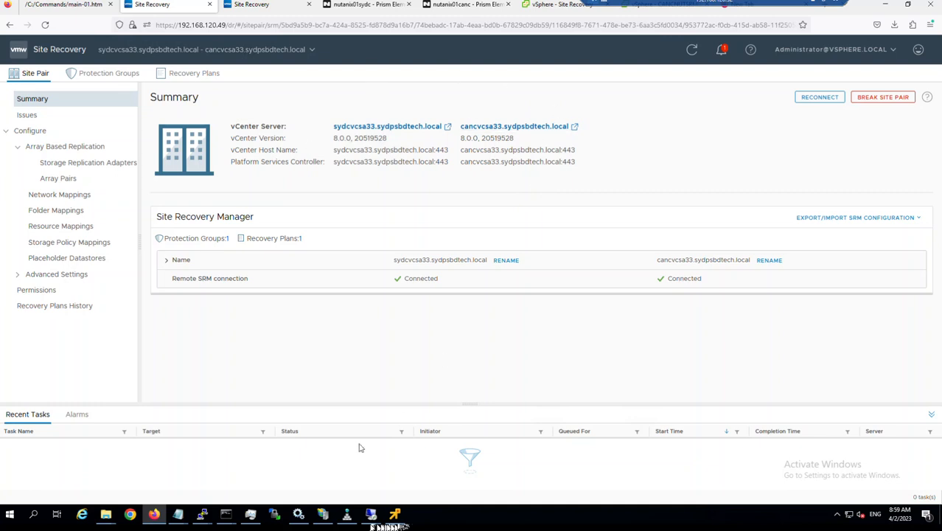
Expand the Site Recovery Manager details in the site pair summary and check the server addresses and version, referring to the links page
click(166, 260)
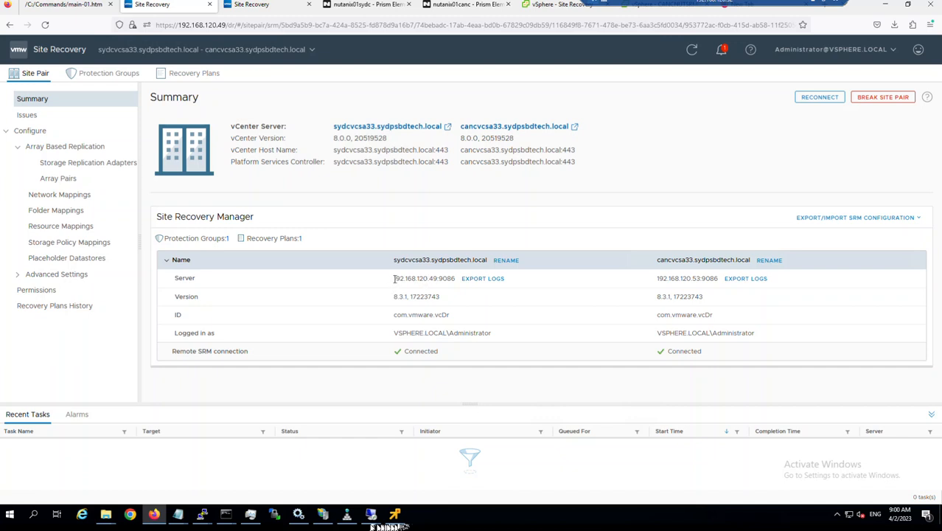
drag(394, 279, 556, 319)
click(585, 293)
click(187, 25)
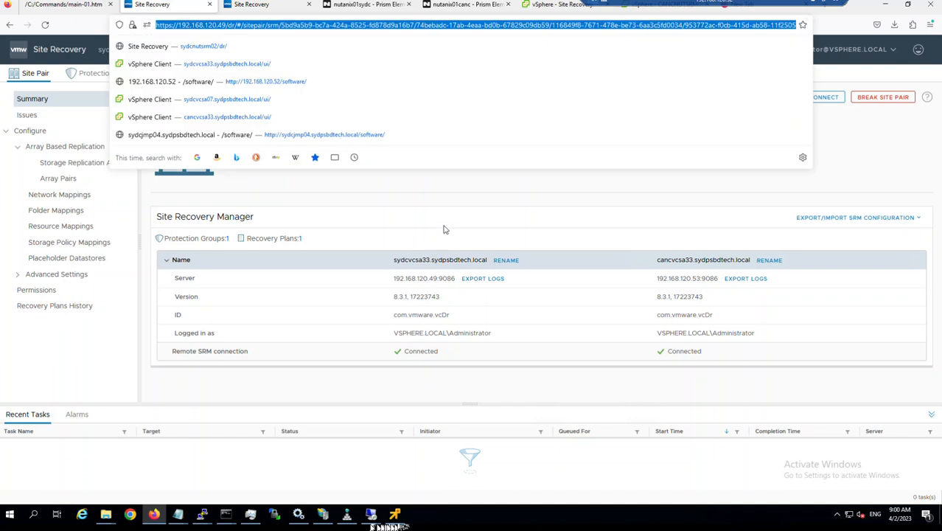
click(464, 269)
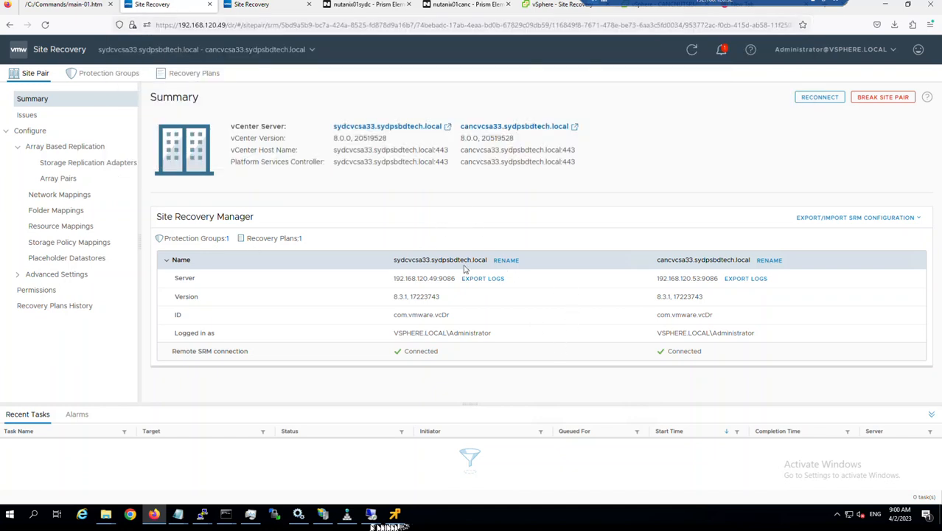
click(65, 5)
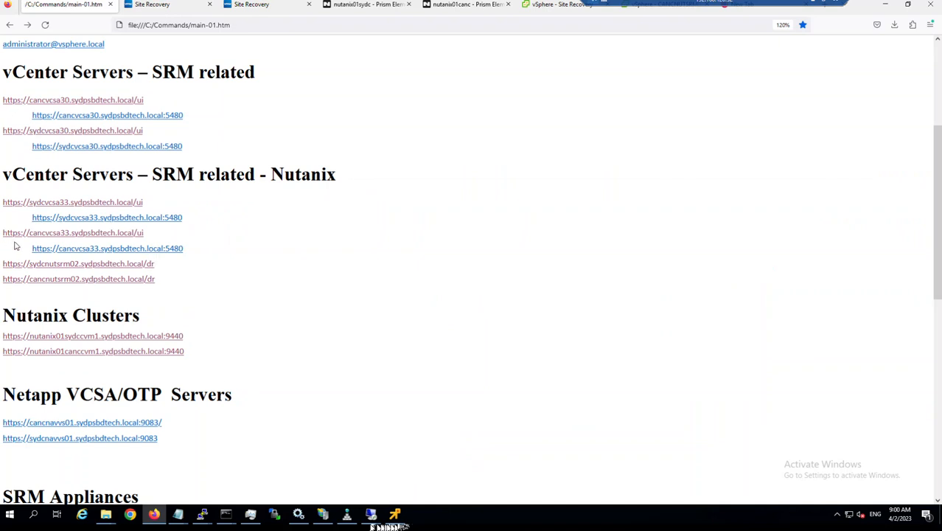
click(167, 5)
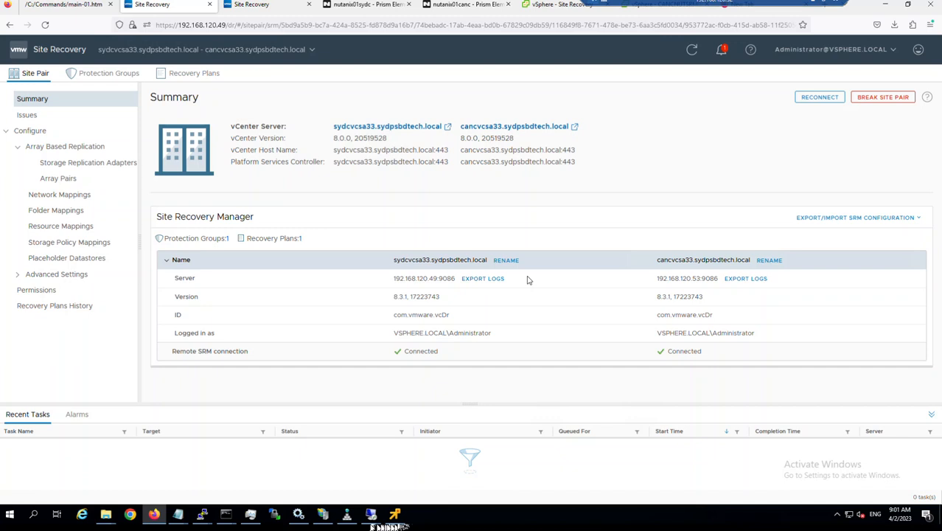
drag(442, 298, 392, 302)
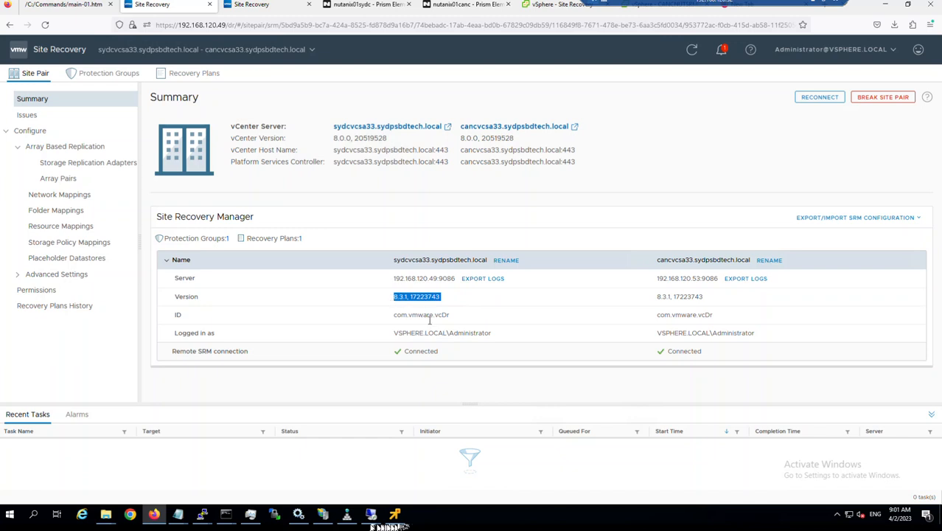
Check the site pair's issues, then examine the Nutanix SRA and its rescan option for the sydcvcsa33 and cancvcsa33 sites
click(26, 116)
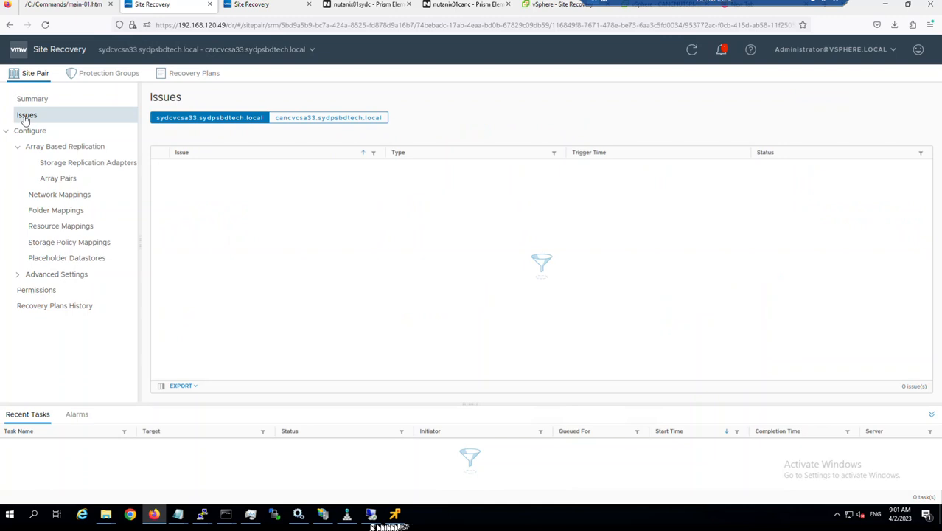
click(96, 169)
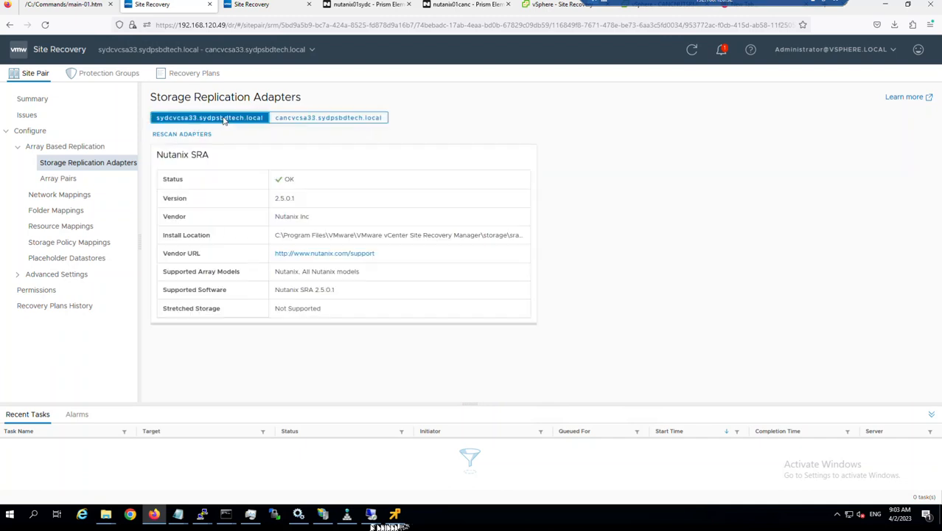
click(306, 118)
click(242, 120)
click(190, 134)
click(583, 309)
click(326, 120)
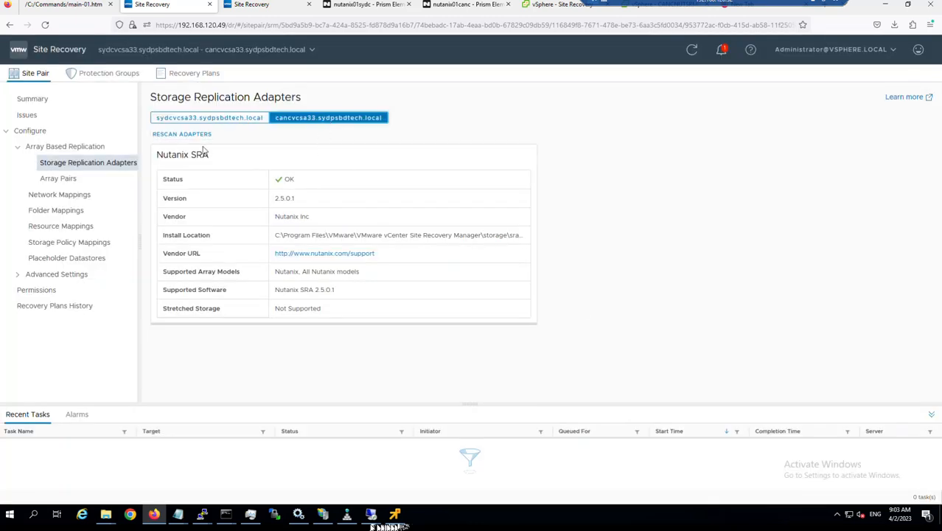
Rescan the storage replication adapters and check the Nutanix SRA details for the sydcvcsa33 and cancvcsa33 sites
click(193, 134)
click(578, 308)
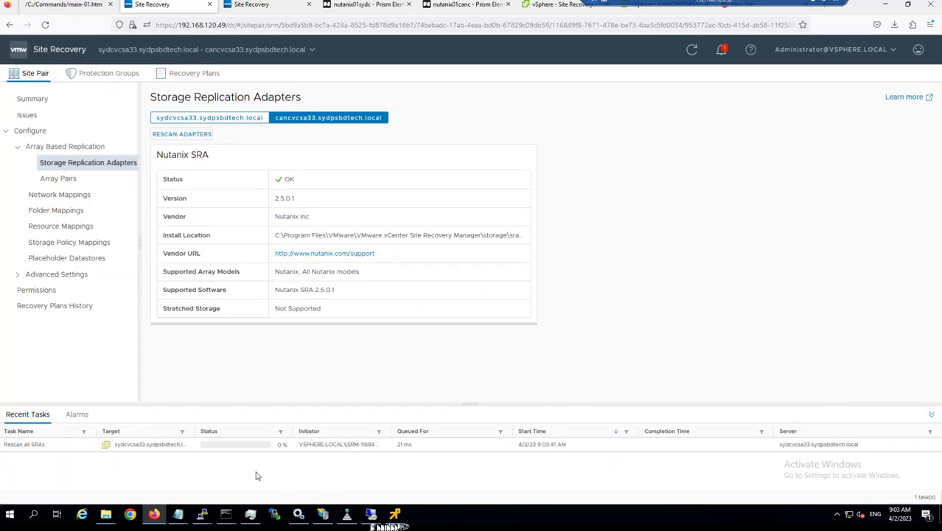
click(232, 120)
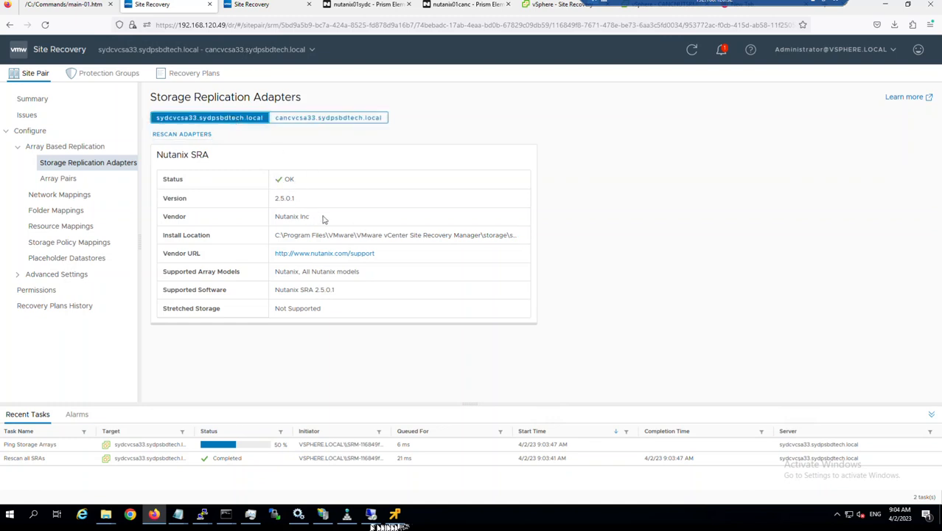
click(323, 120)
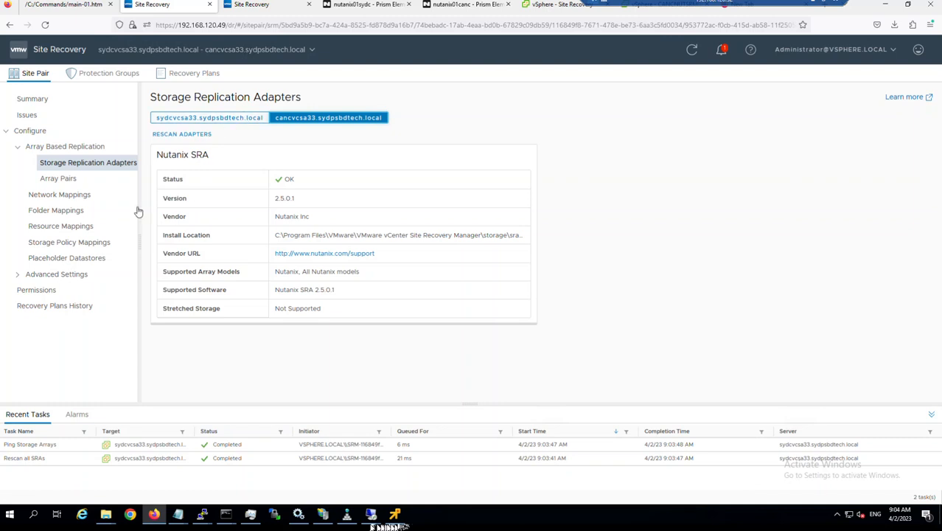
Examine the nutanix01sydc–nutanix01canc array pair's details and the Add Array Pair wizard with the Nutanix SRA selected
click(58, 180)
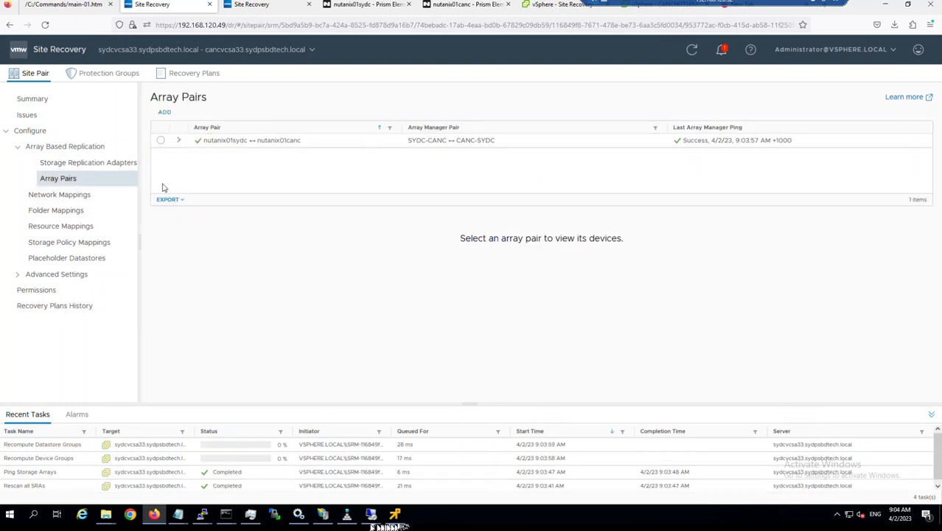
click(179, 141)
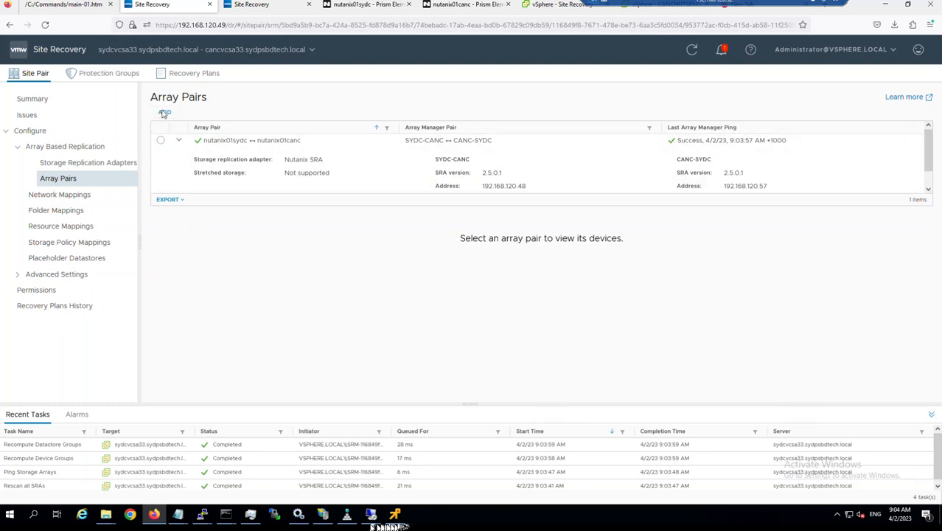
click(164, 112)
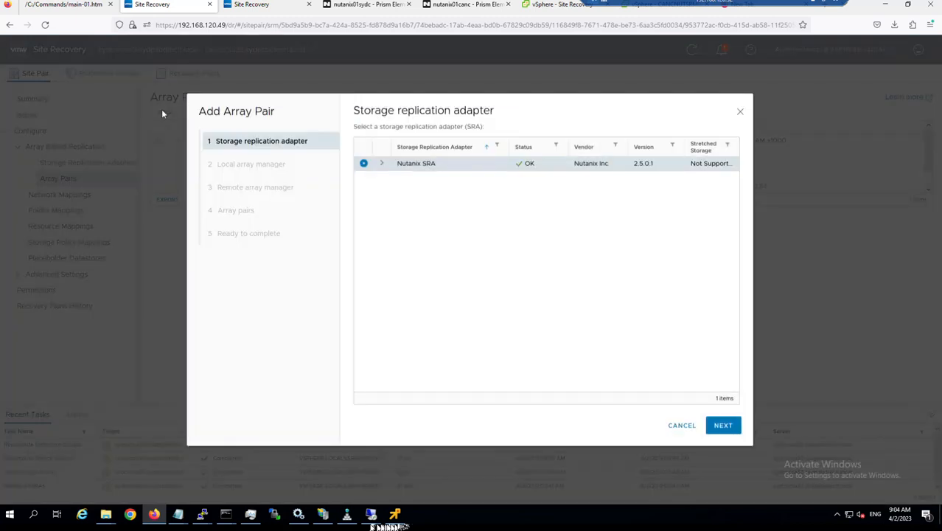
click(380, 163)
click(723, 430)
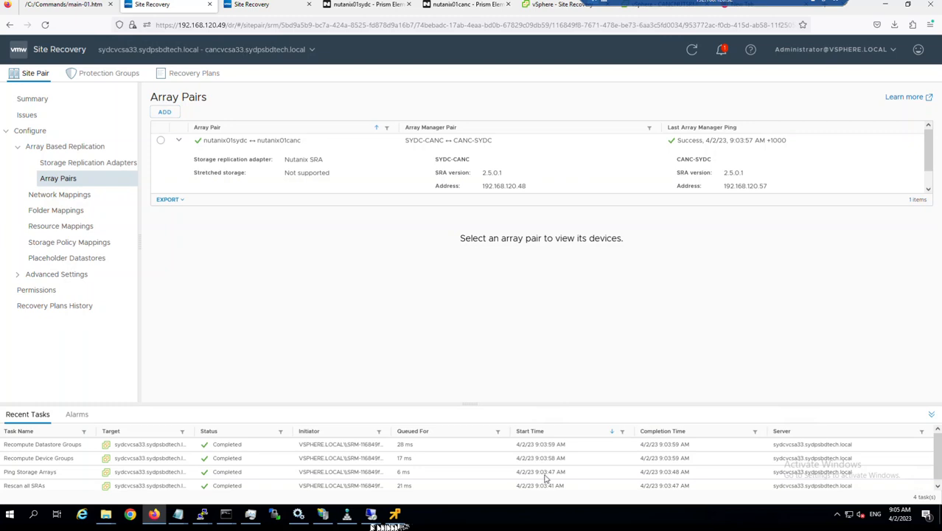
Review the site pair's network, folder, resource and storage policy mappings, placeholder datastores, issues and summary
click(78, 196)
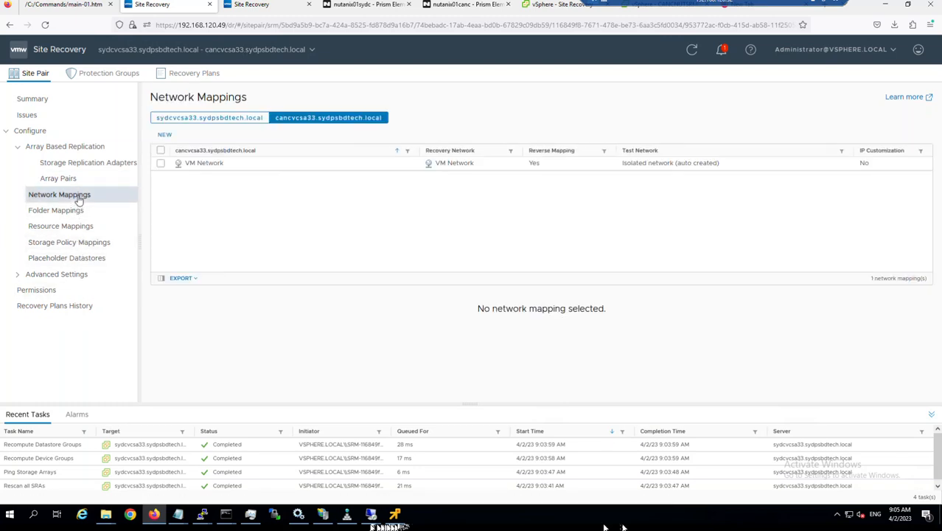
click(74, 212)
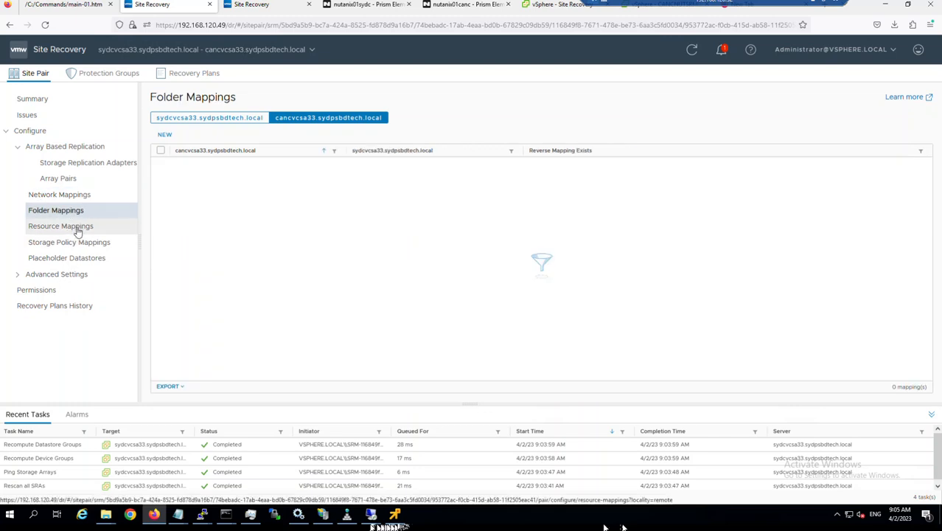
click(79, 228)
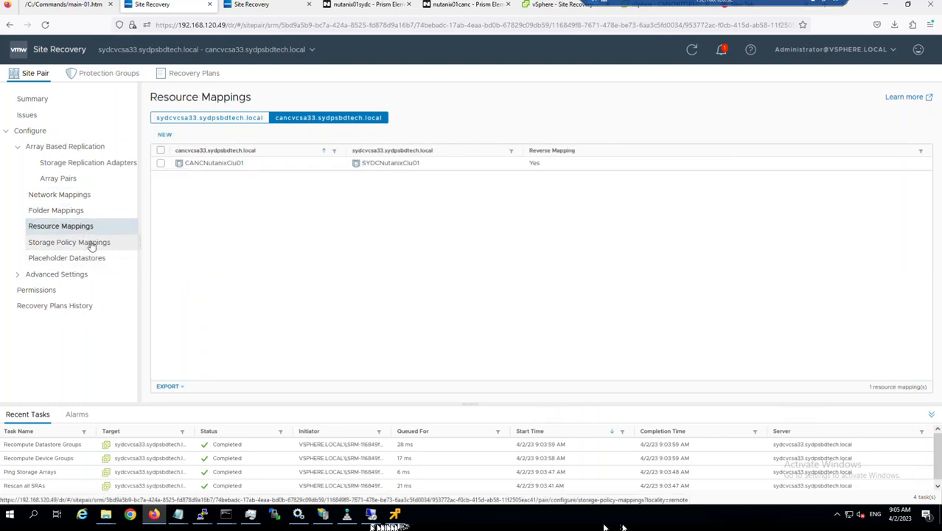
click(91, 243)
click(91, 259)
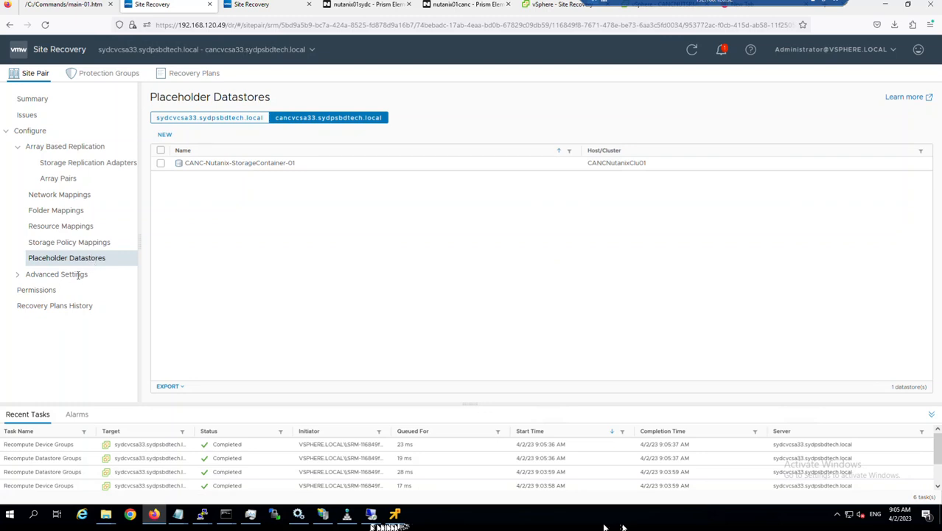
click(30, 115)
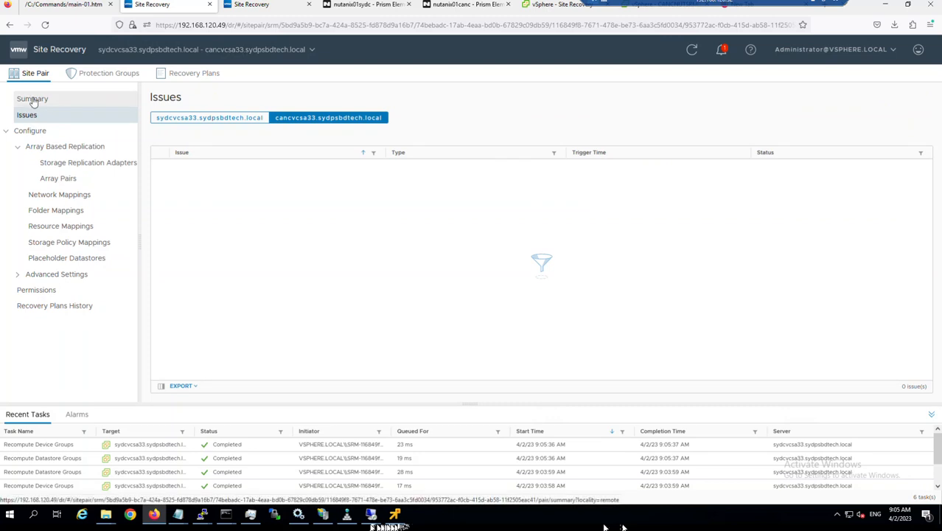
click(33, 100)
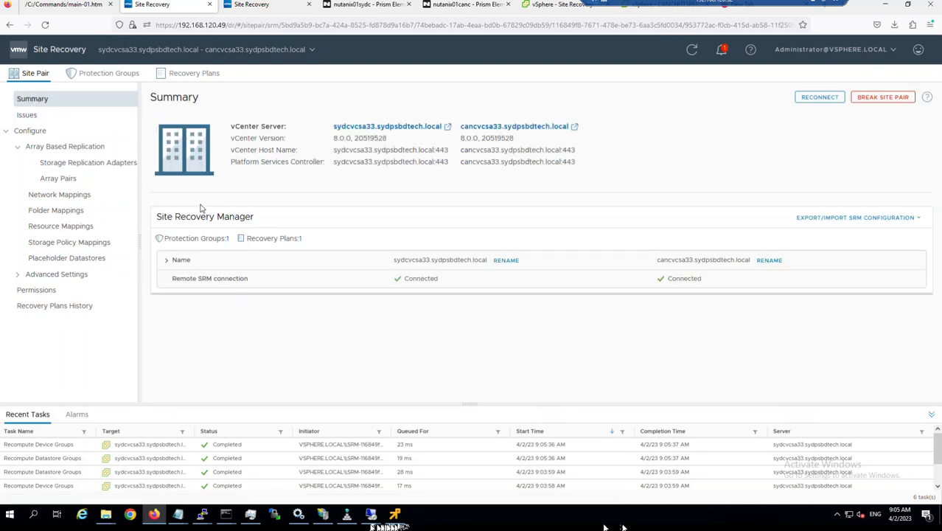
Examine the NU_PG_01 protection group's summary and virtual machines, and check the list of recovery plans
click(111, 73)
click(53, 131)
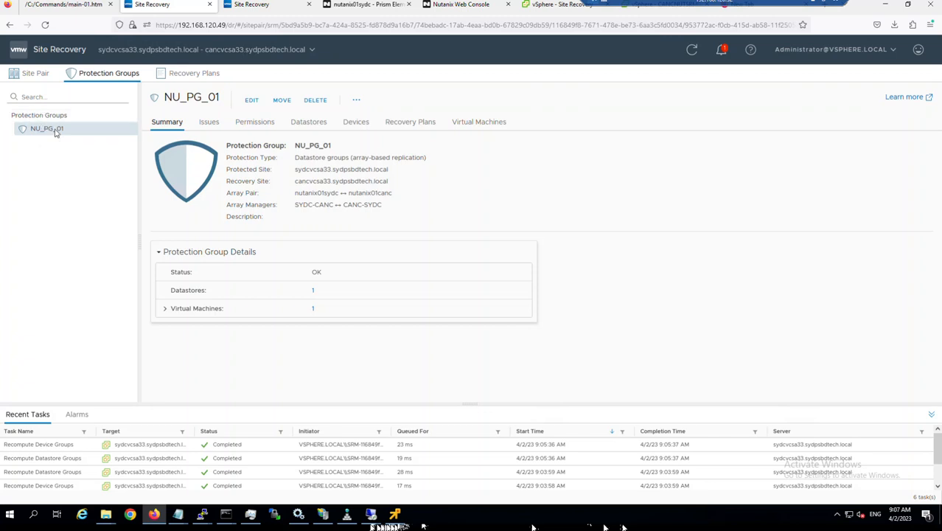
click(482, 122)
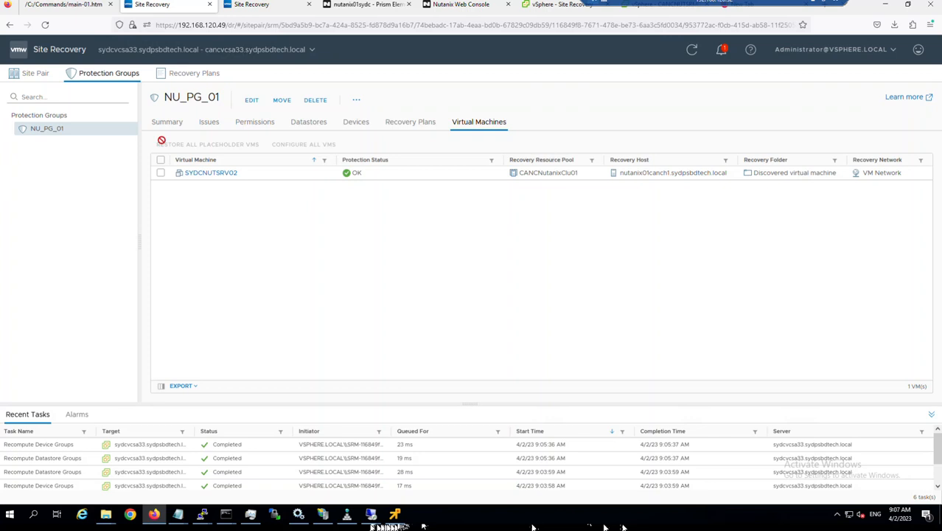
click(191, 75)
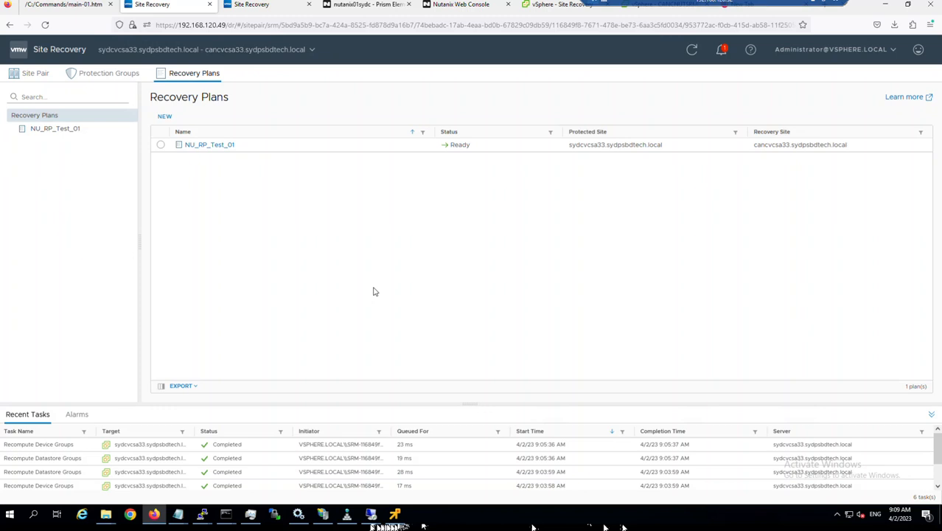
click(103, 73)
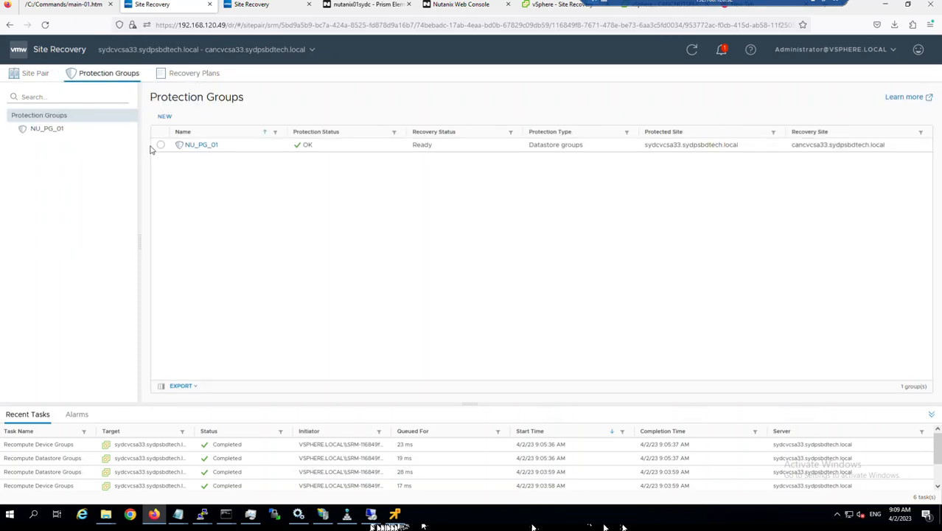
click(47, 128)
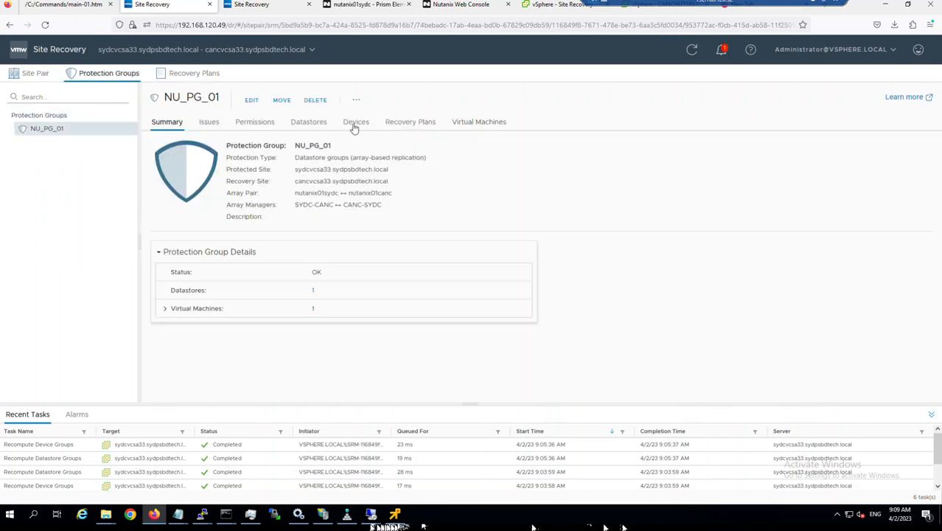
click(476, 127)
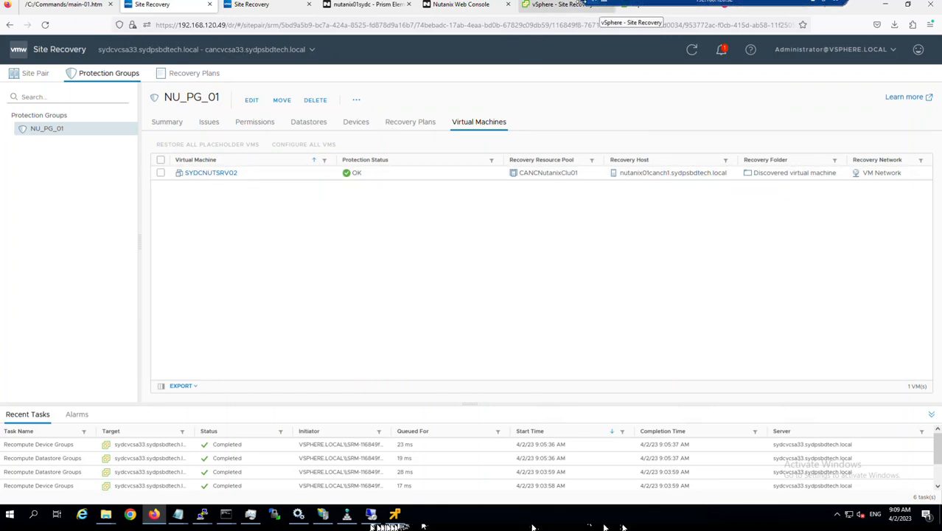
Switch to the sydcvcsa33 vSphere Client and view the SYDCNUTSRV02 virtual machine's summary in the inventory
click(585, 5)
click(12, 66)
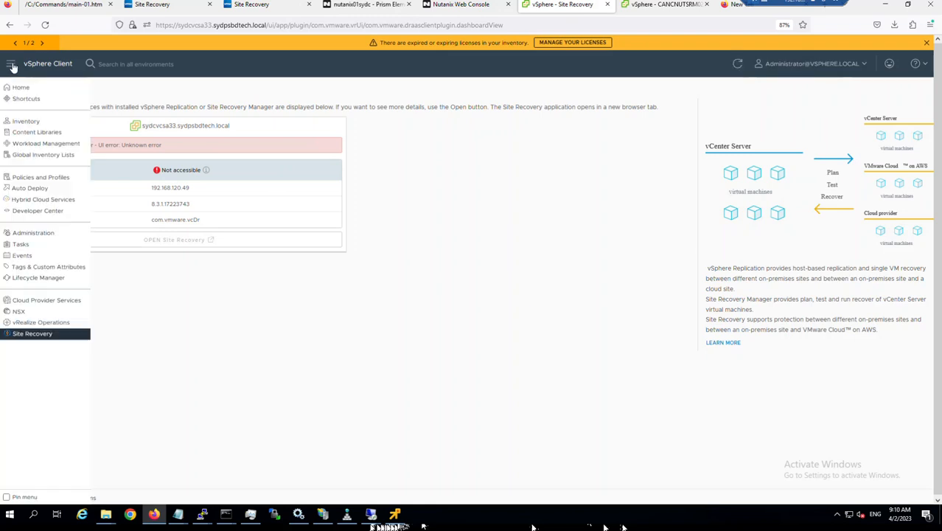
click(26, 99)
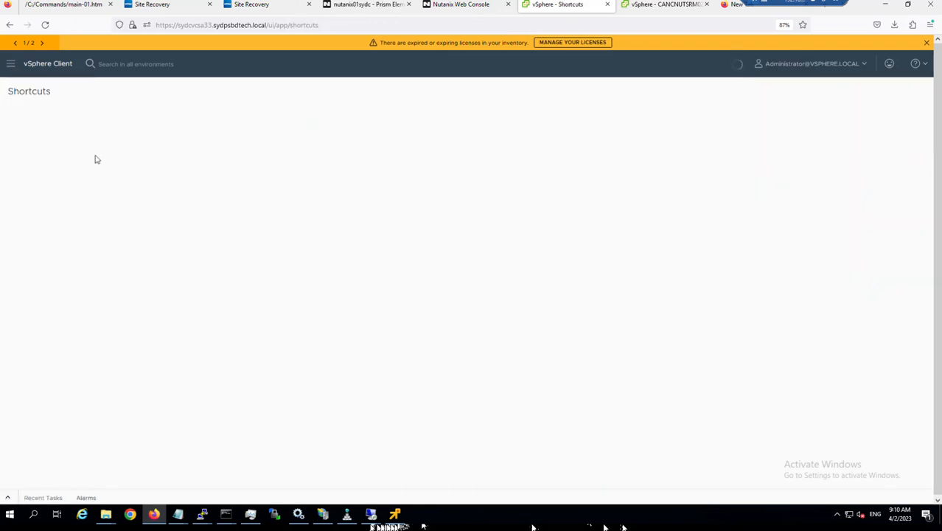
click(46, 139)
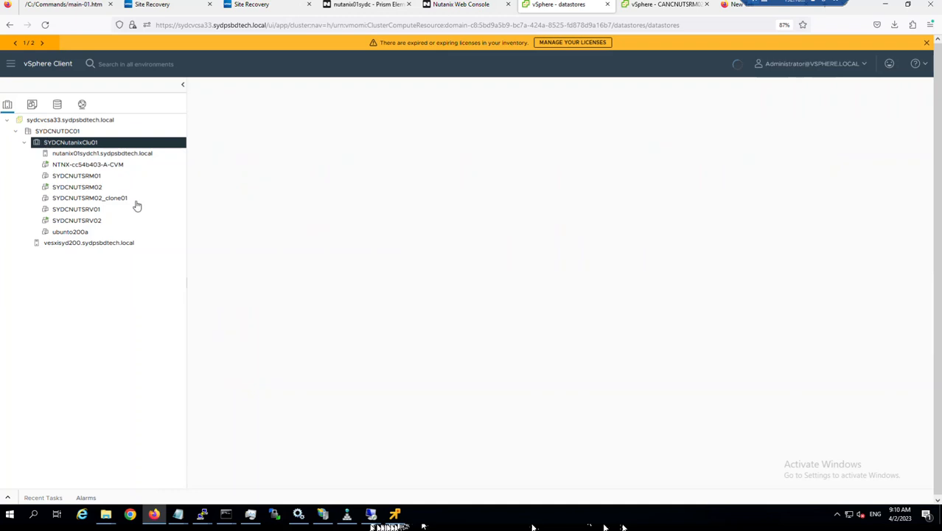
click(92, 226)
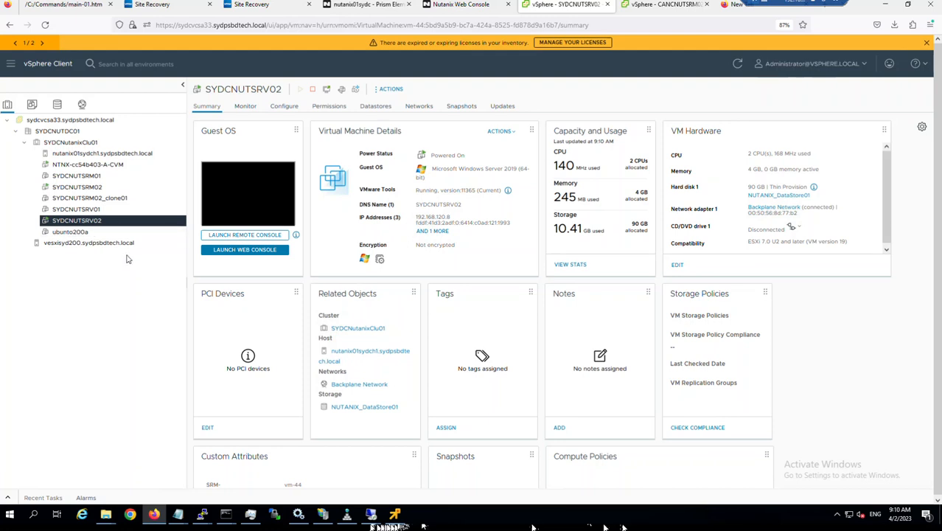
Compare the SYDCNUTSRV02 placeholder virtual machine in cancvcsa33 with the protected virtual machine in sydcvcsa33
click(659, 11)
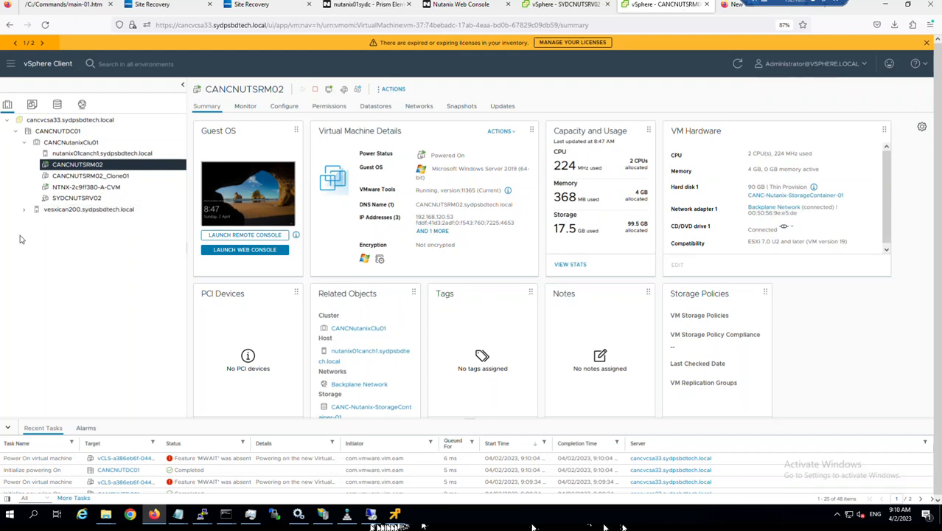
click(89, 200)
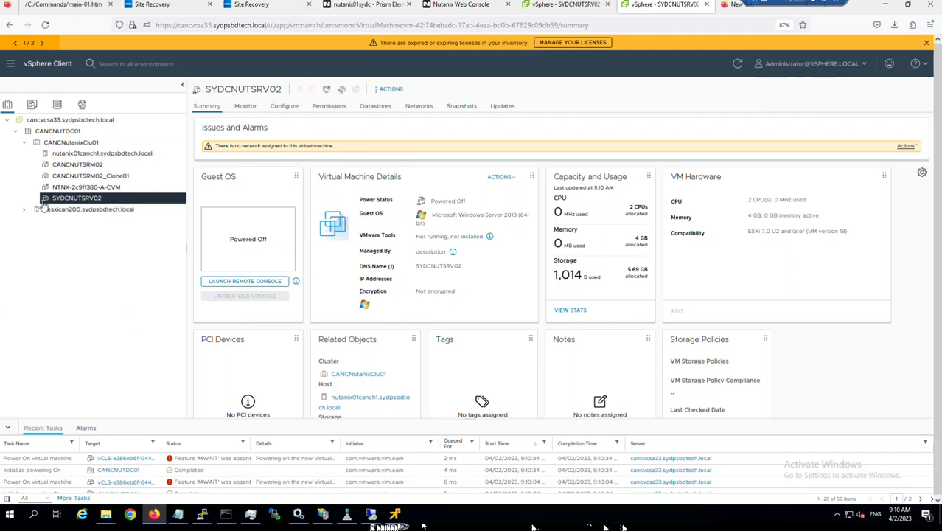
key(ctrl+shift+Tab)
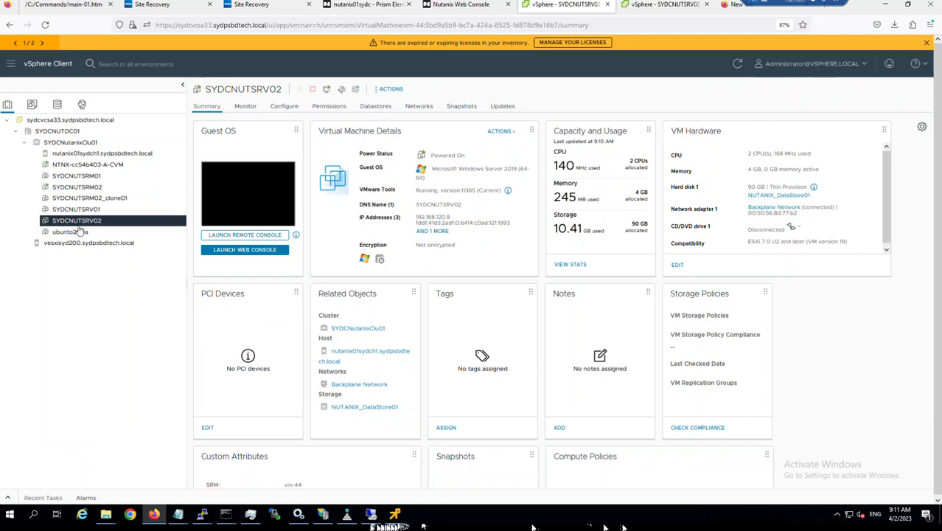
click(654, 9)
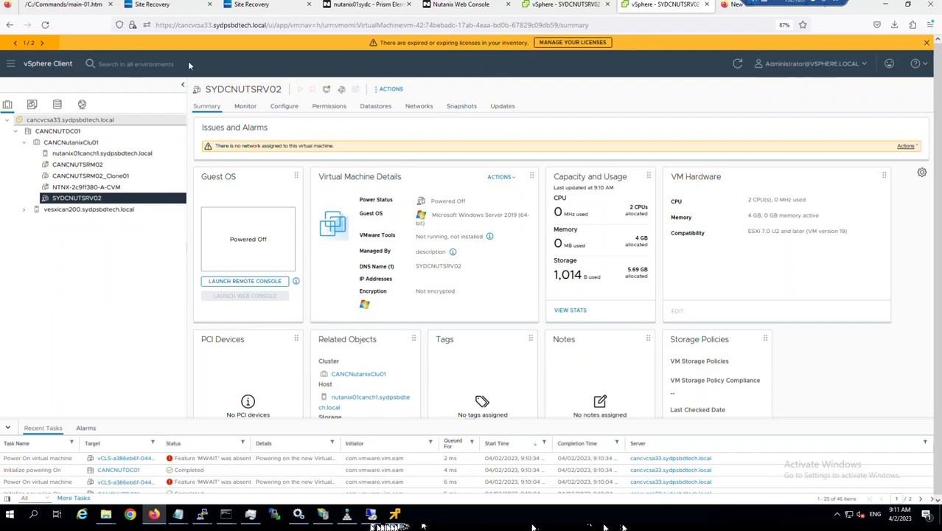
Return to Site Recovery and view the summary of the NU_RP_Test_01 recovery plan
click(154, 9)
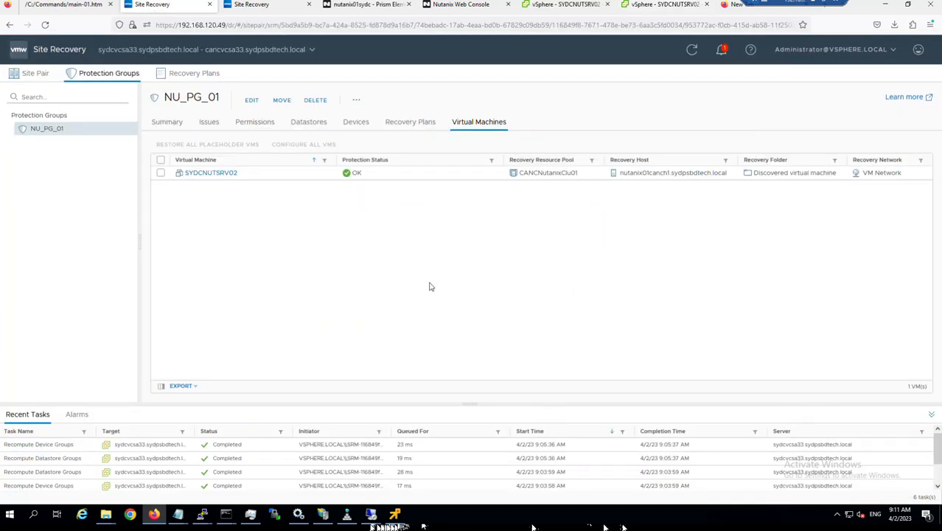
click(178, 78)
click(52, 129)
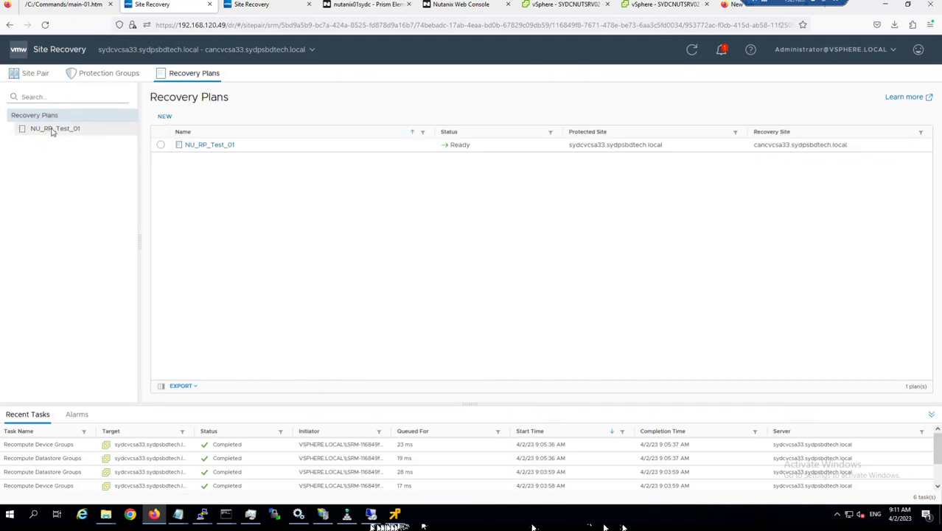
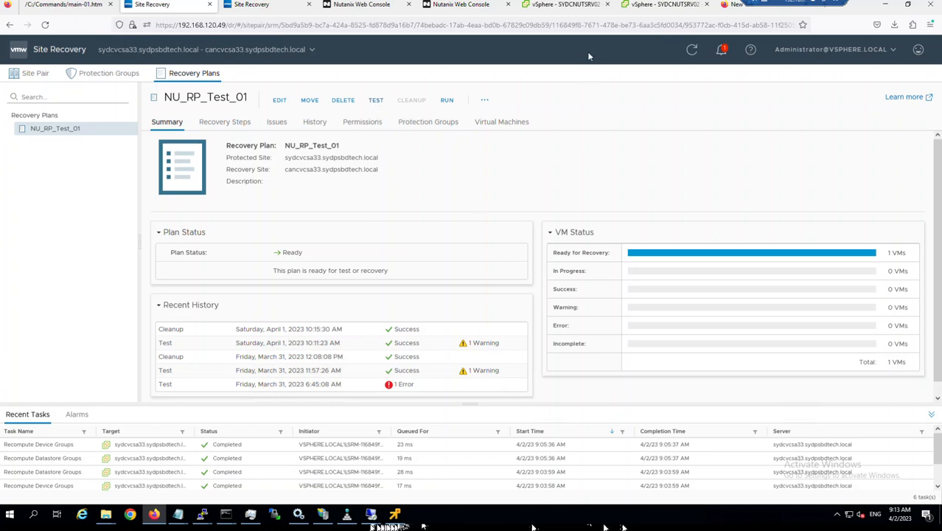
Check SYDCNUTSRV02's datastore in sydcvcsa33, then view the files of the VMWARE-Nutanix-PROD-DR-Container-01 datastore in cancvcsa33
click(564, 8)
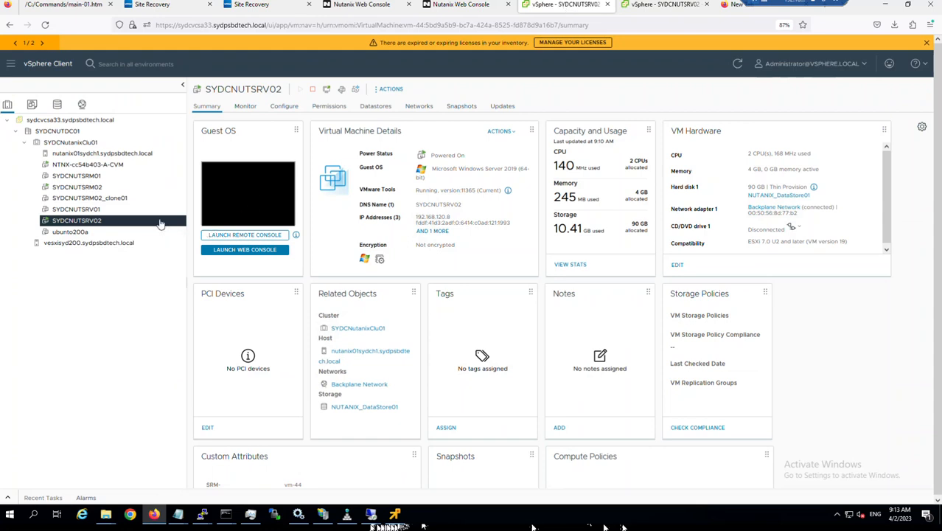
click(369, 109)
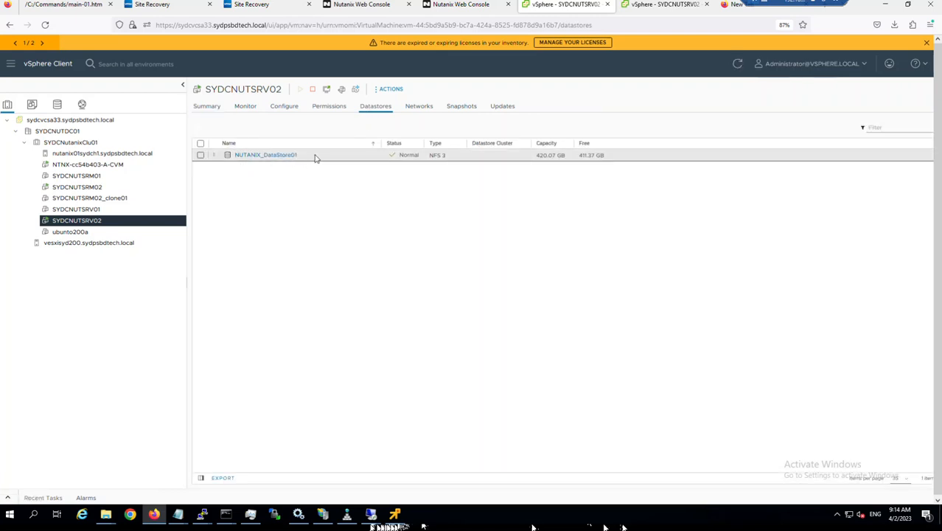
click(667, 5)
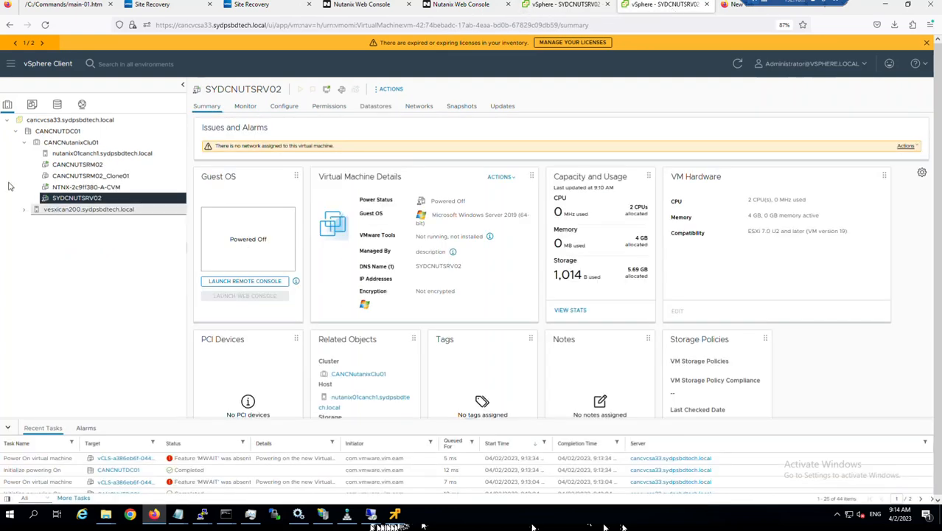
click(81, 143)
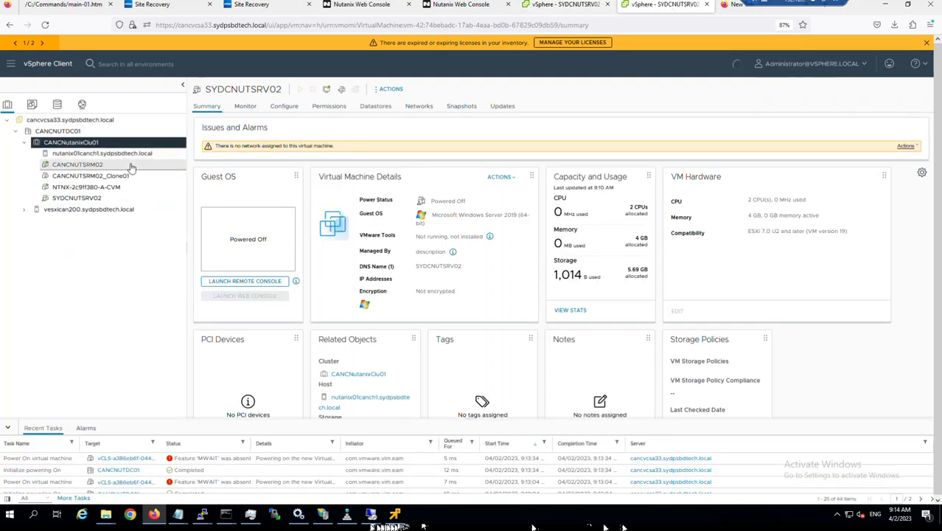
click(298, 193)
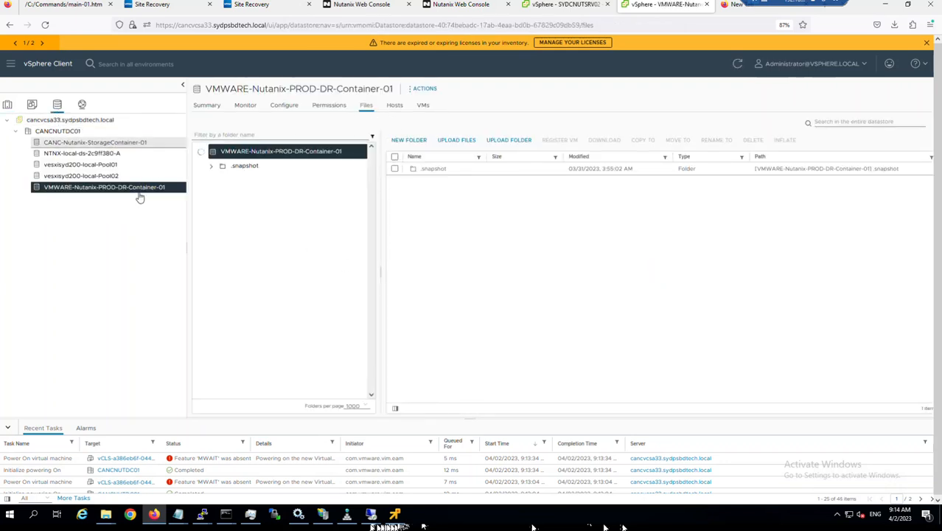
List the CANCNUTDC01 datacenter's datastores in cancvcsa33 and compare them with SYDCNUTSRV02's datastore in sydcvcsa33
click(32, 107)
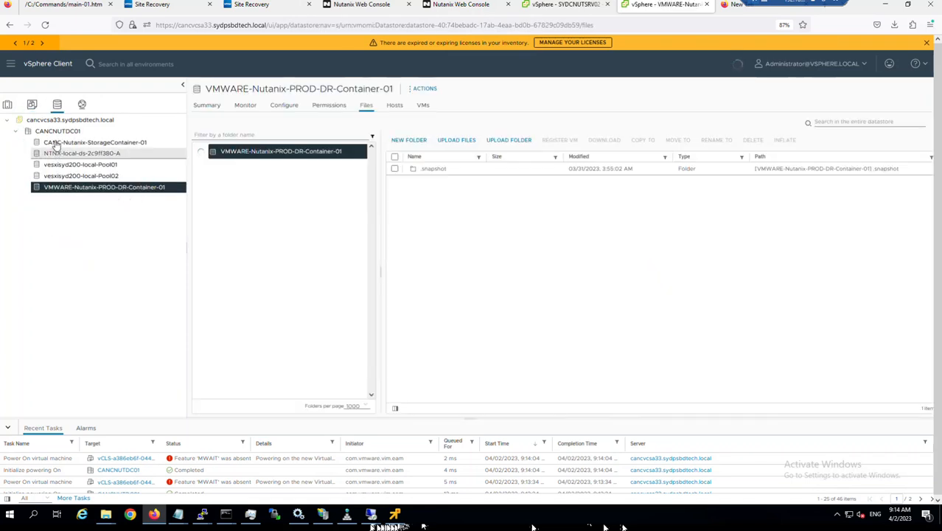
click(59, 132)
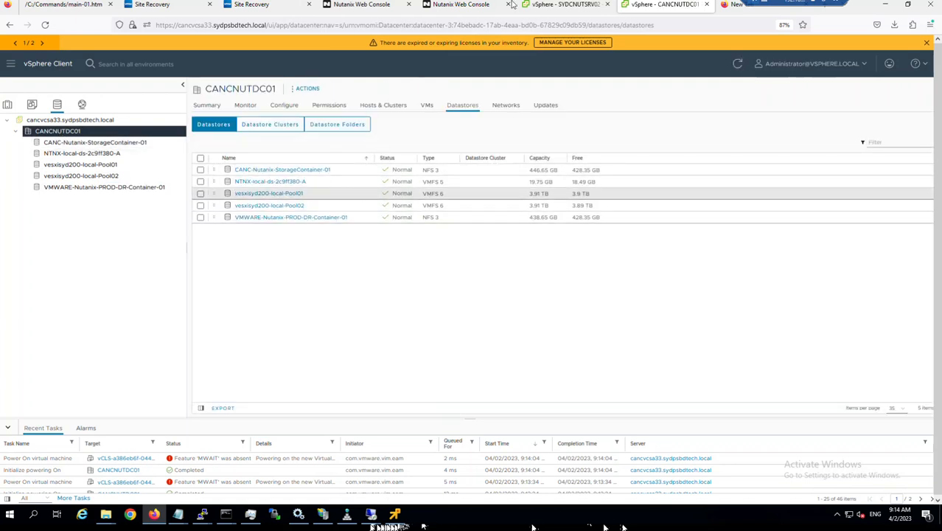
click(550, 6)
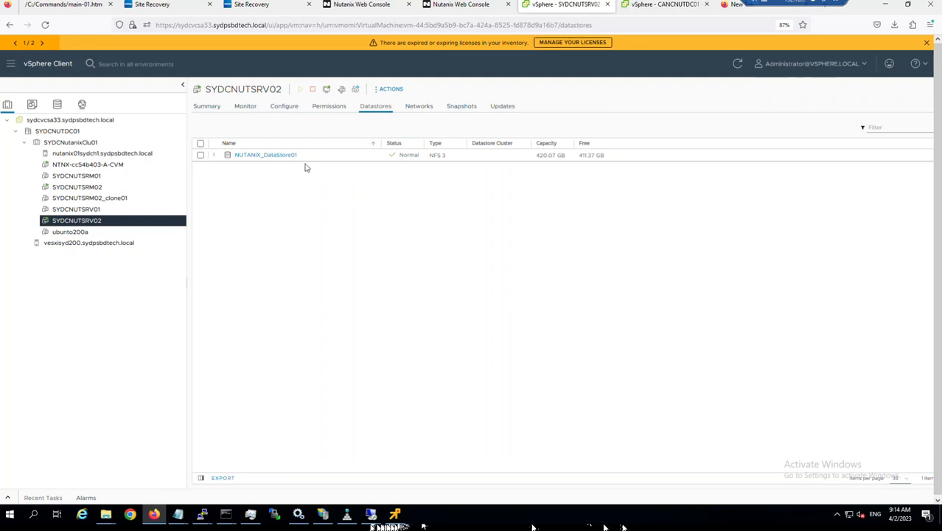
key(ctrl+Tab)
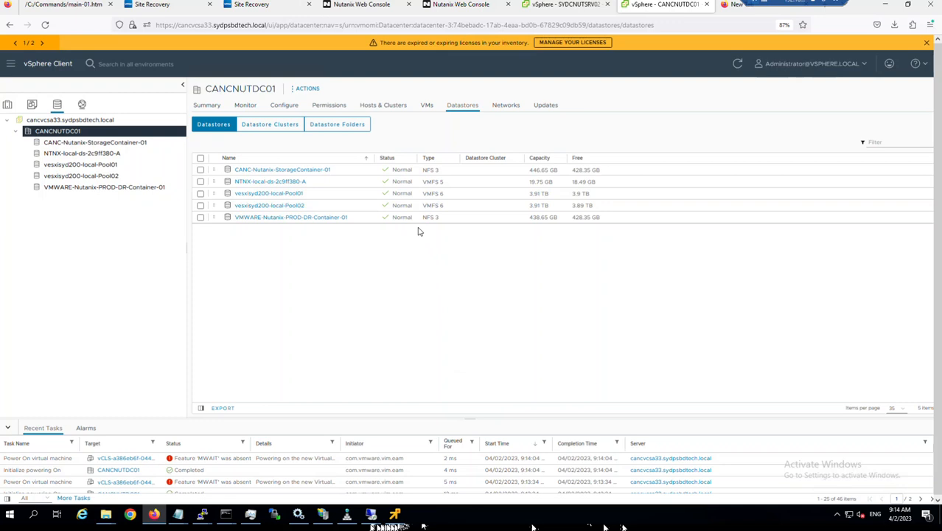
Run a test of the NU_RP_Test_01 recovery plan in Site Recovery with recent changes replicated to the recovery site
click(159, 9)
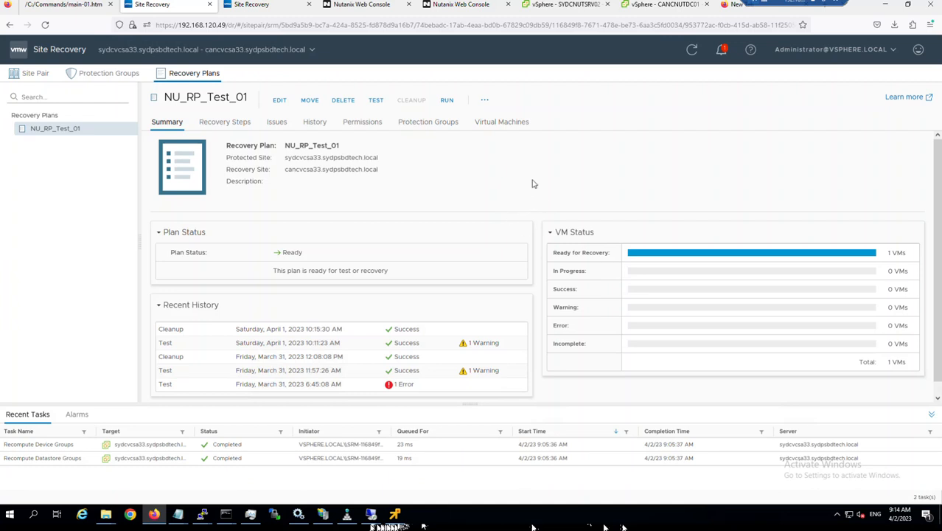
click(931, 415)
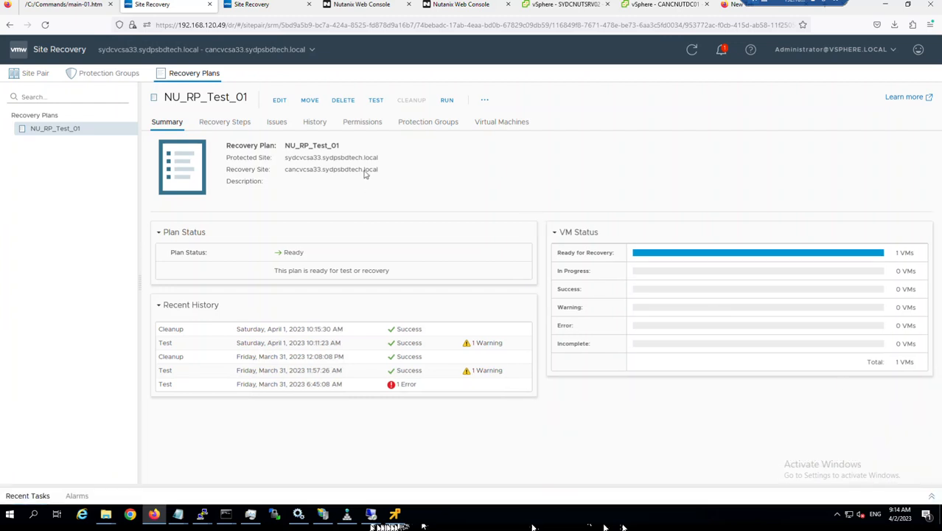
click(376, 101)
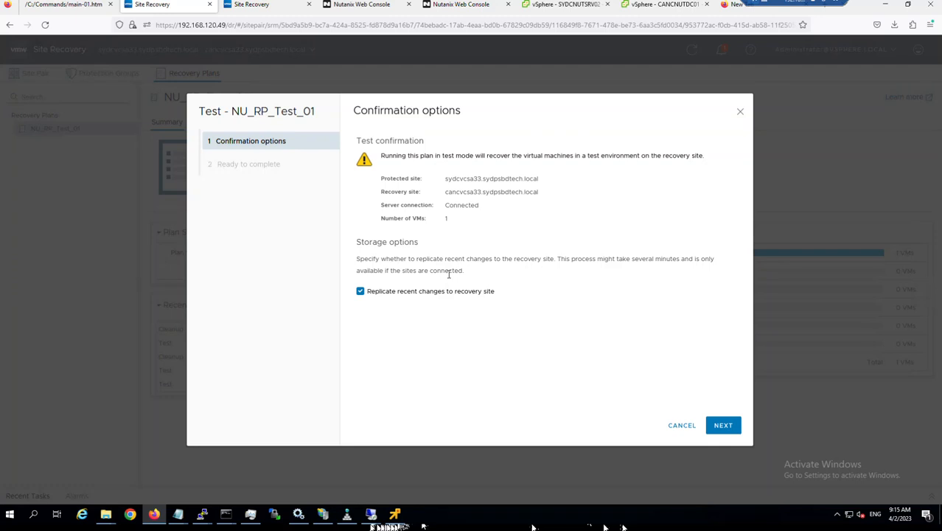
click(361, 293)
click(361, 292)
click(721, 425)
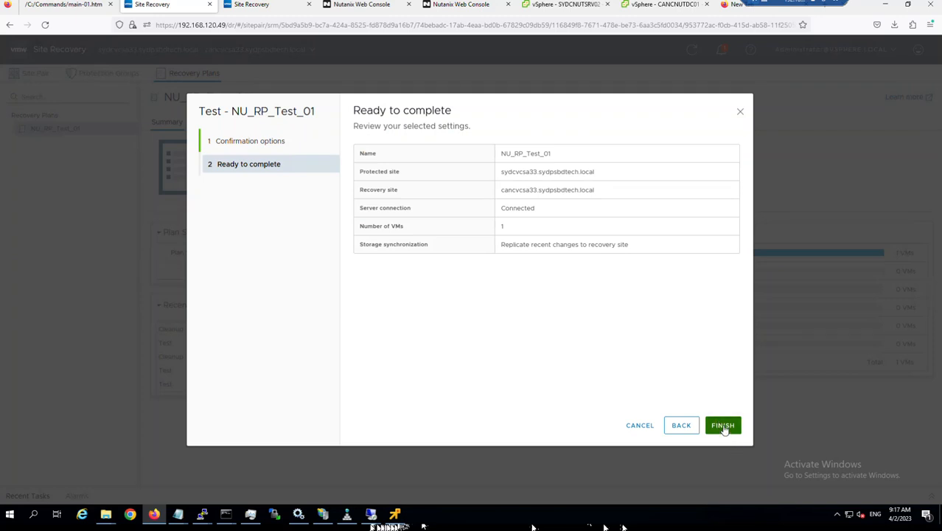
click(722, 425)
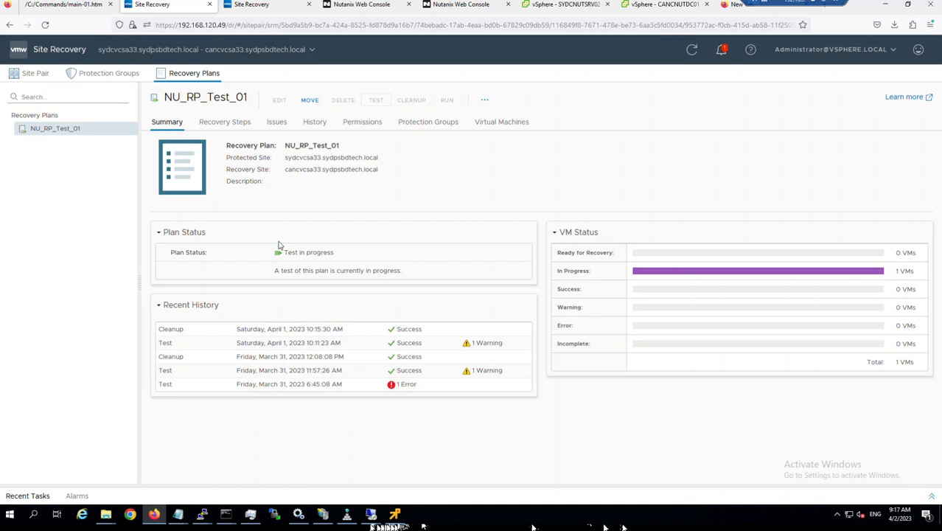
Monitor the test's recovery steps, expanding the Synchronize storage and Create writable storage snapshot details
click(244, 123)
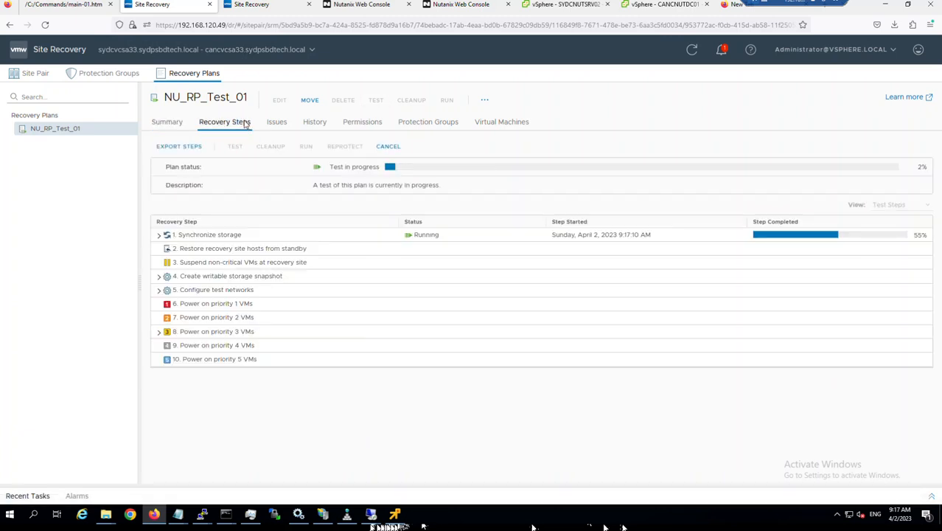
click(159, 235)
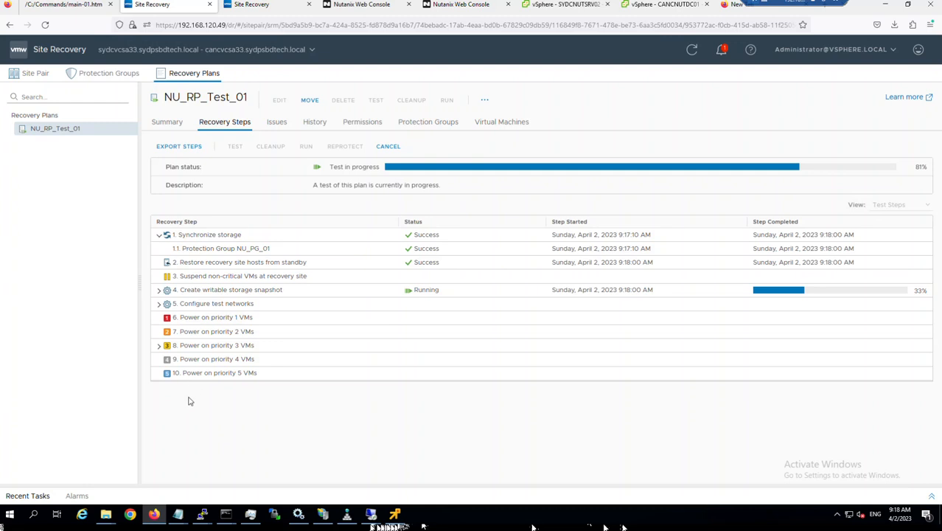
click(158, 289)
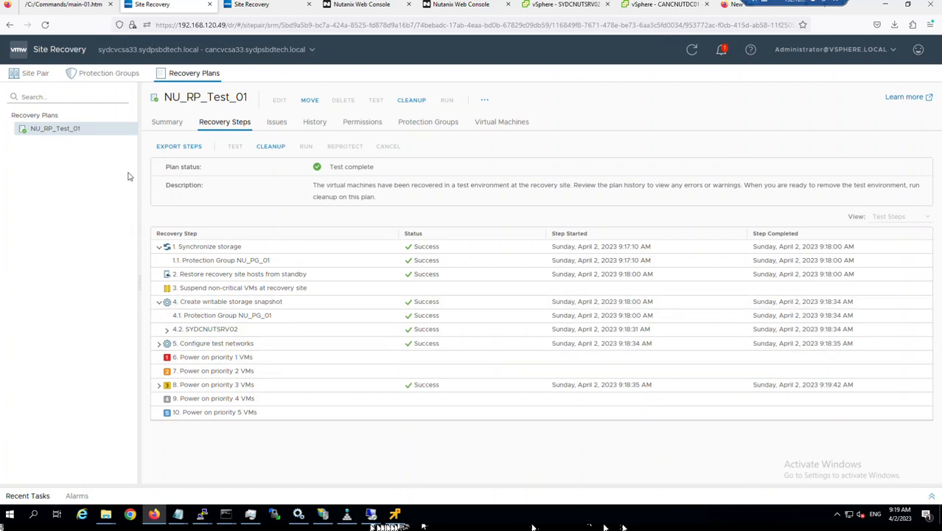
Check the datacenter's datastores in cancvcsa33 after the test, and view the datastore used by the recovered SYDCNUTSRV02 virtual machine
click(562, 6)
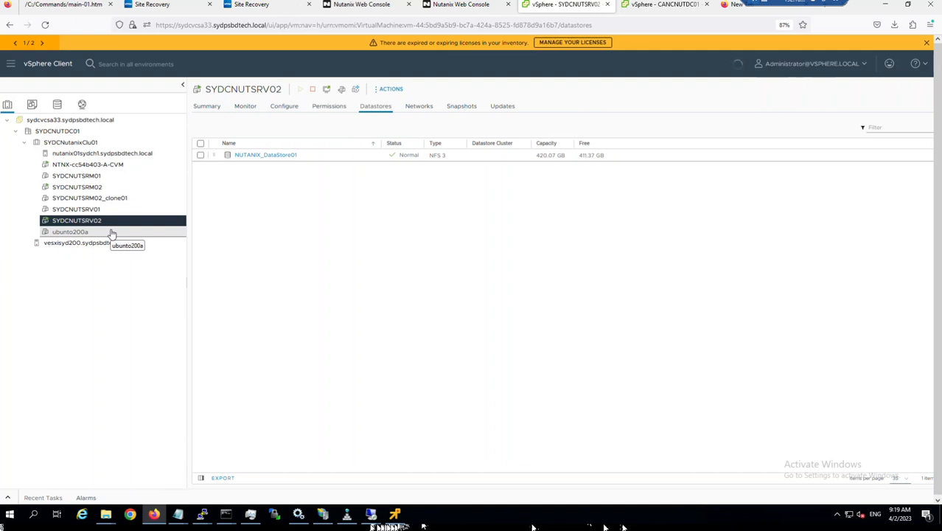
click(669, 6)
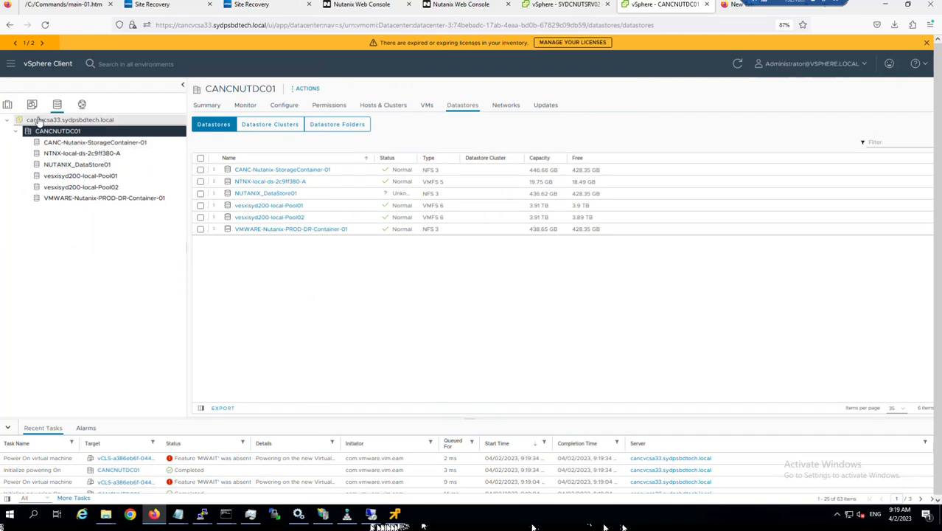
click(32, 105)
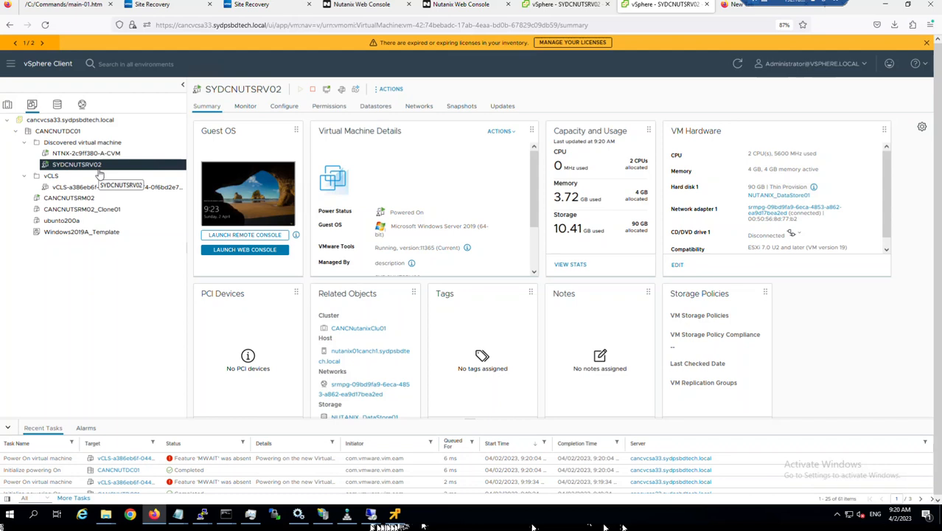
click(376, 106)
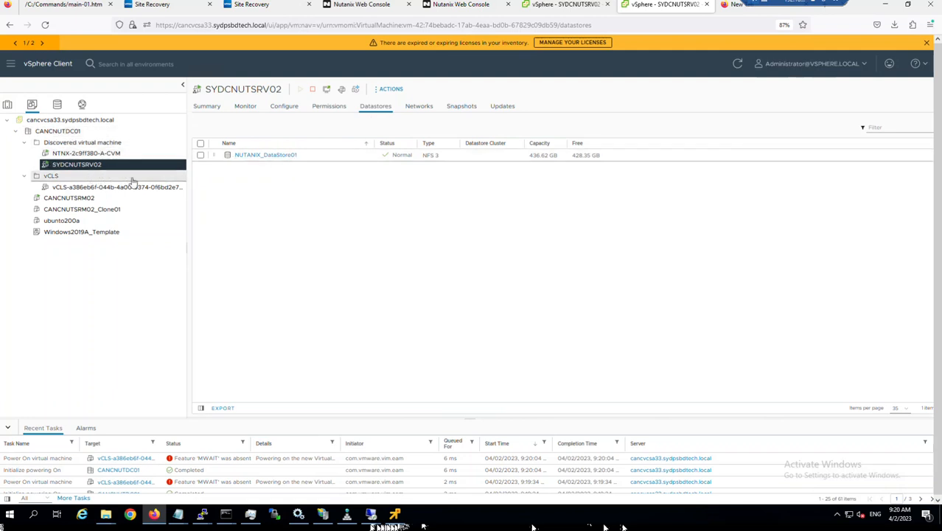
View the datastores of the CANCNutanixClu01 cluster and compare with SYDCNUTSRV02 in sydcvcsa33
click(7, 105)
click(73, 142)
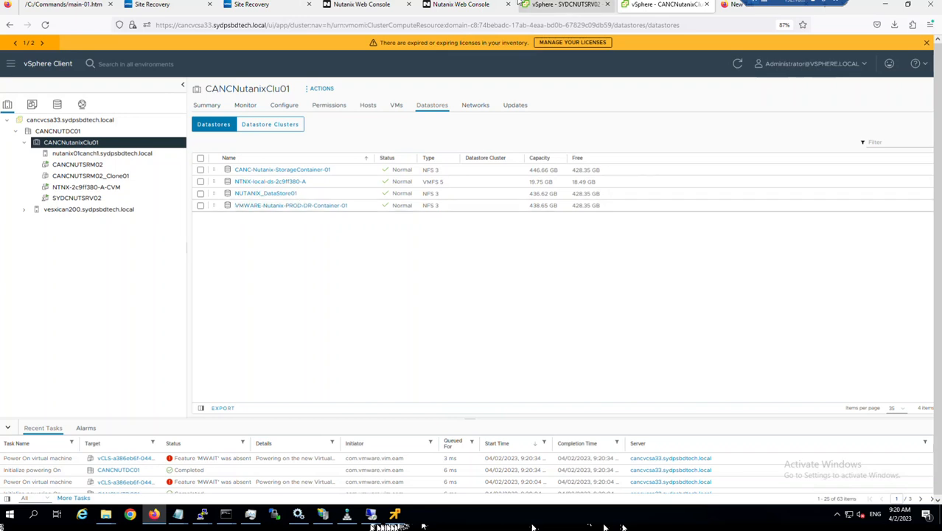
click(550, 6)
Clean up the NU_RP_Test_01 test environment in Site Recovery without forcing the cleanup
click(160, 6)
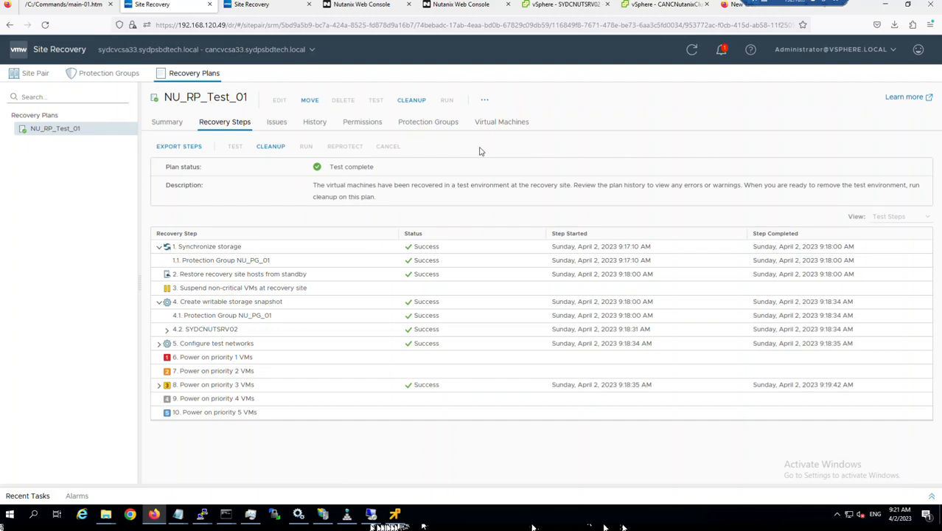
click(413, 104)
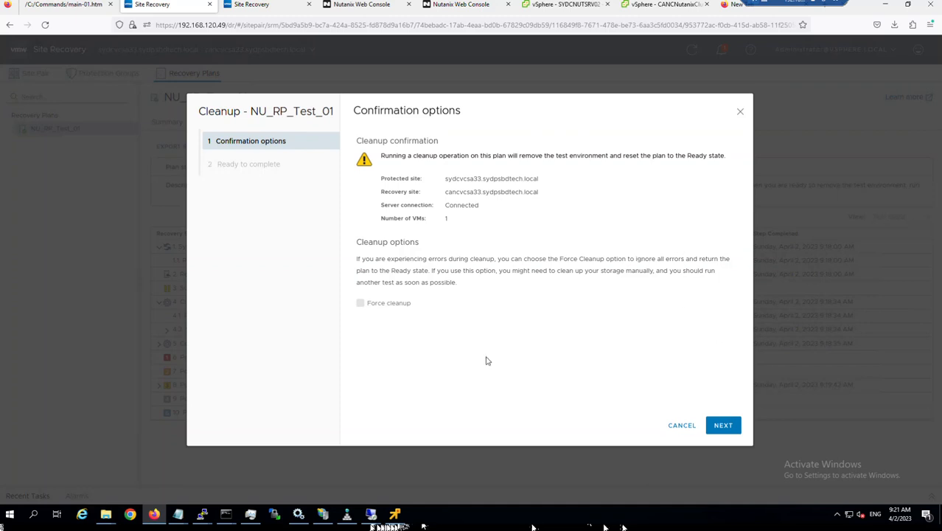
drag(349, 319, 383, 282)
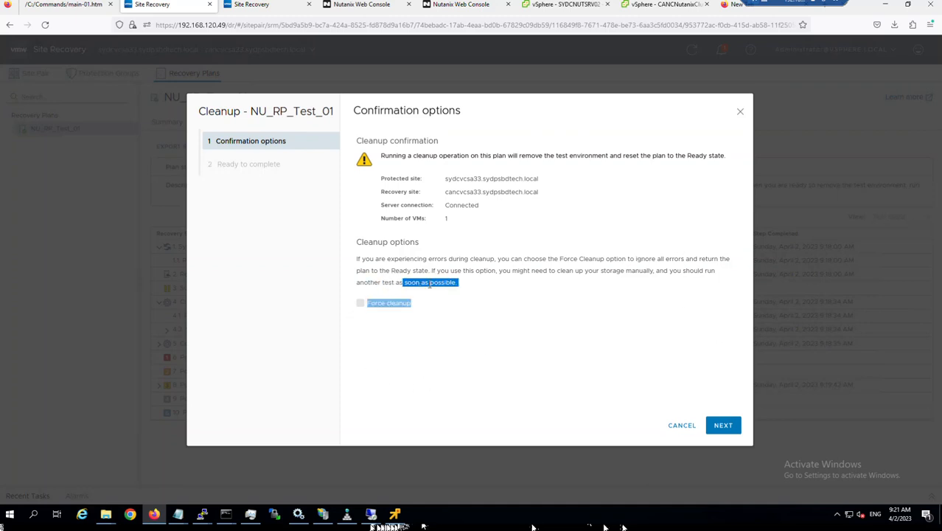
click(463, 329)
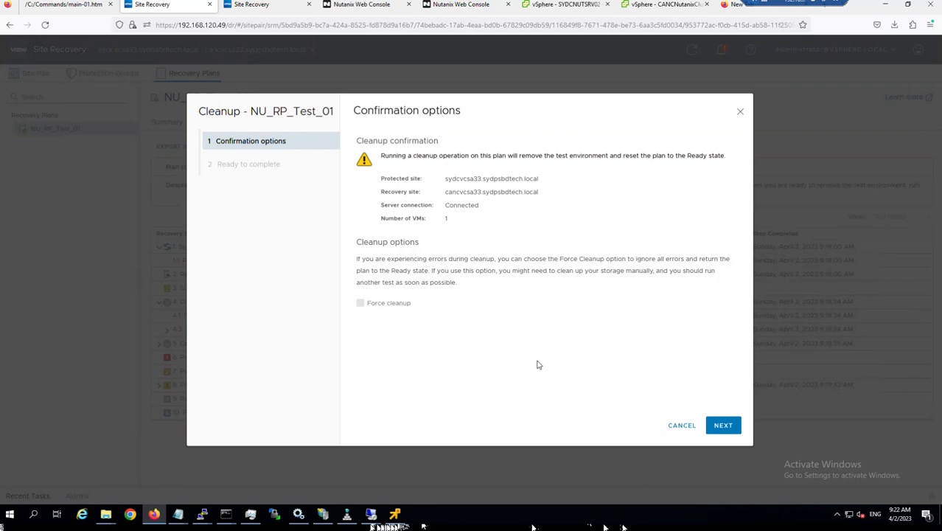
click(723, 426)
click(723, 426)
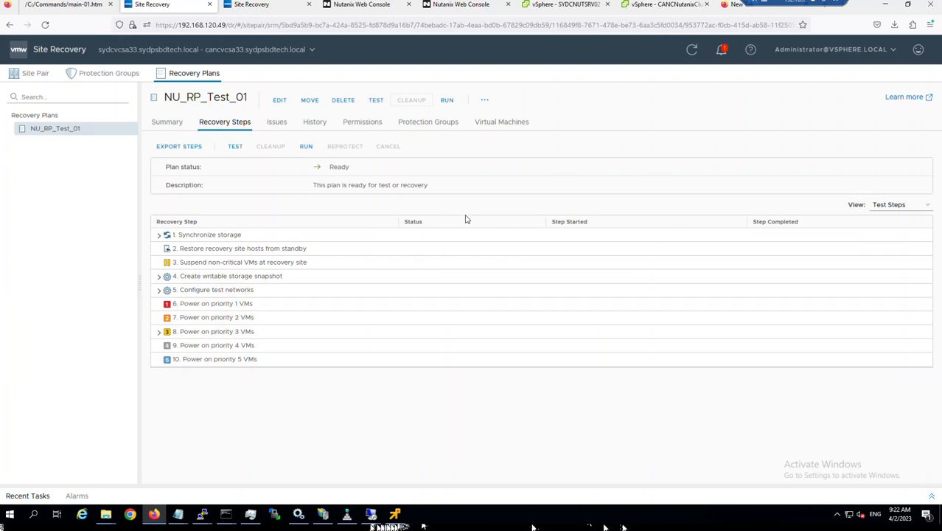
Check the cluster's datastores and SYDCNUTSRV02 in cancvcsa33 after the cleanup, and its datastore in sydcvcsa33
click(671, 6)
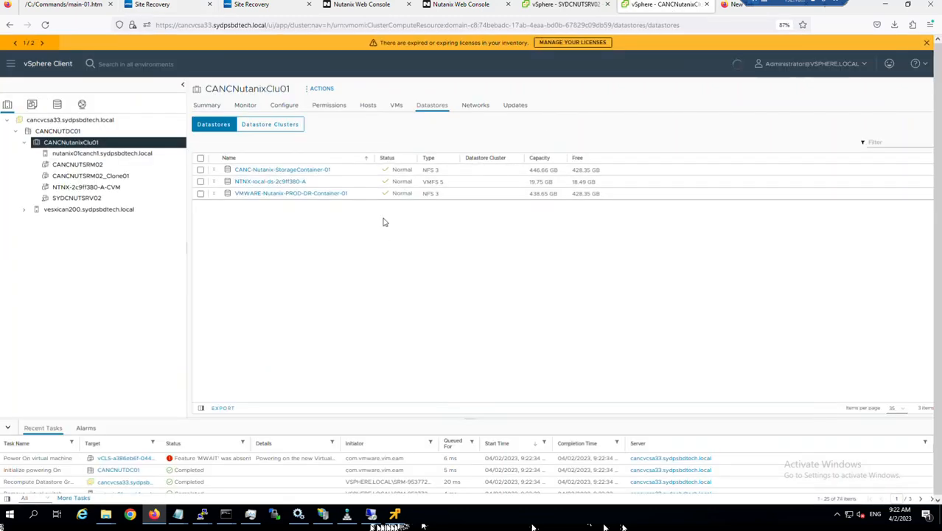
click(32, 104)
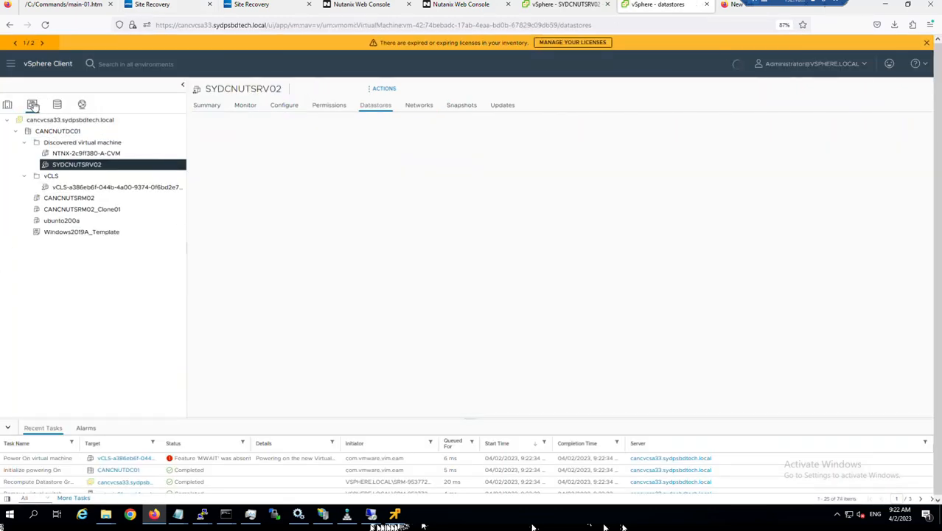
click(562, 6)
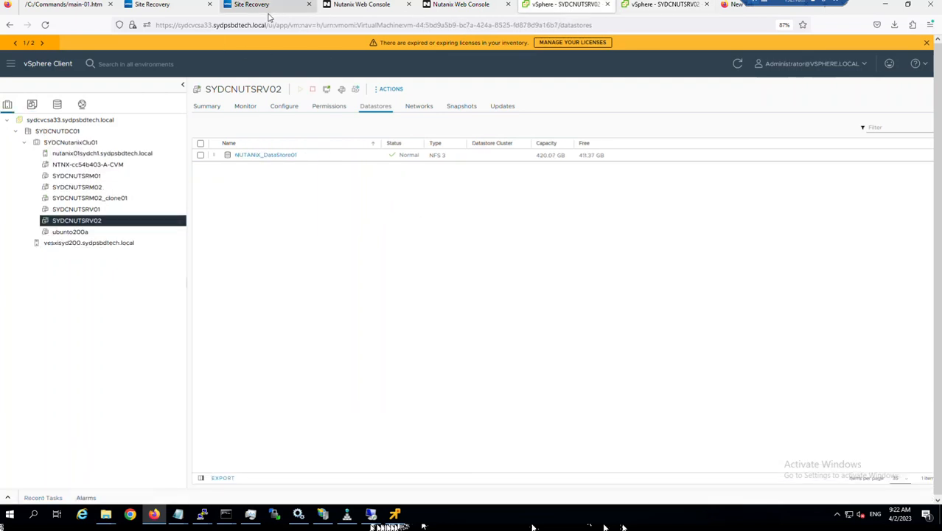
Review the recovery run's confirmation options and recovery types for NU_RP_Test_01, and close them without running the plan
click(167, 5)
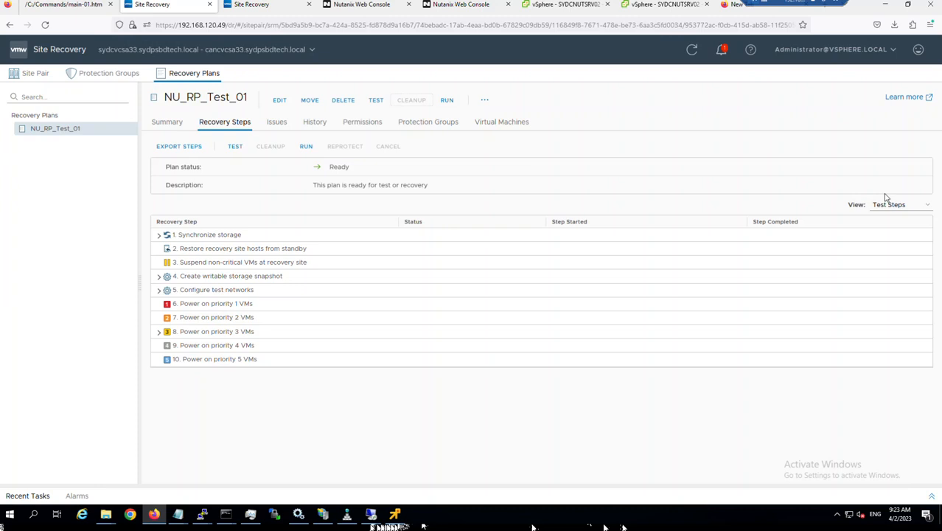
click(446, 100)
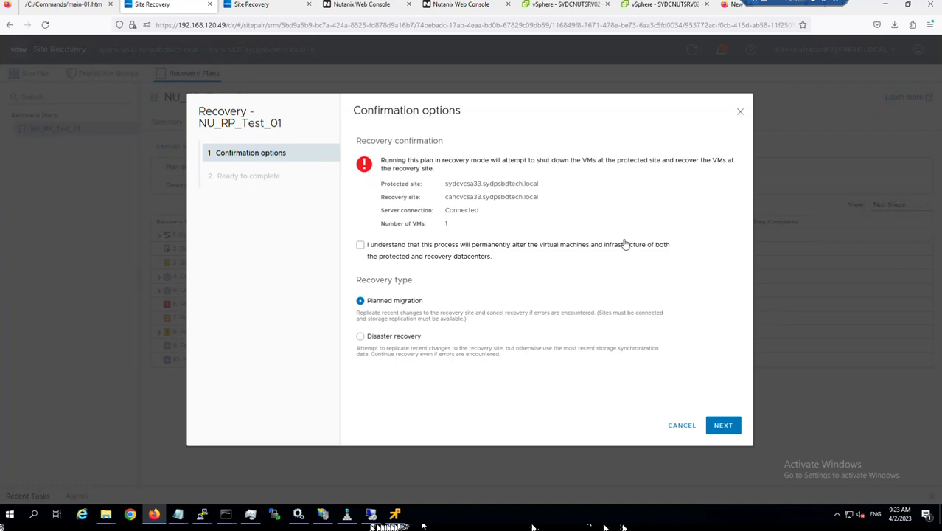
click(740, 112)
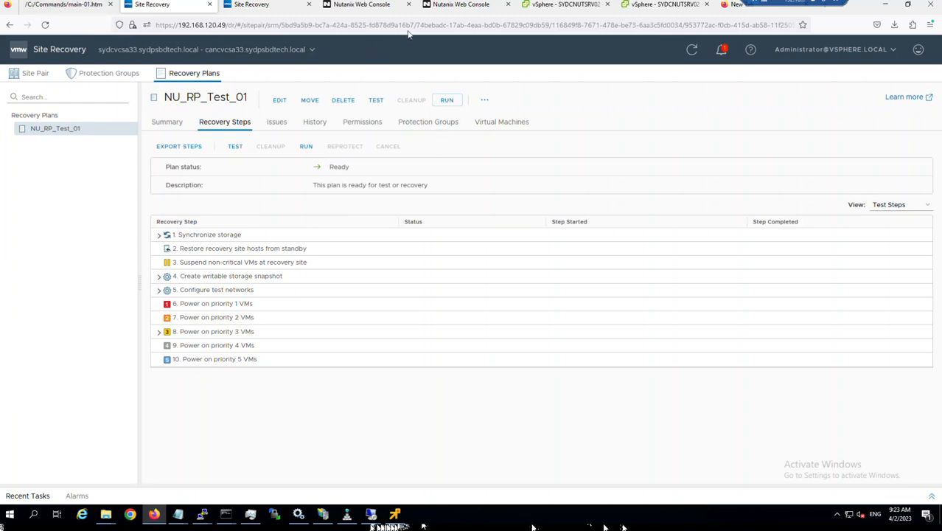
Switch to the OneNote page on SMR/SRA upgrade steps for Nutanix and read the preparation and SRM installation/upgrade steps
click(535, 8)
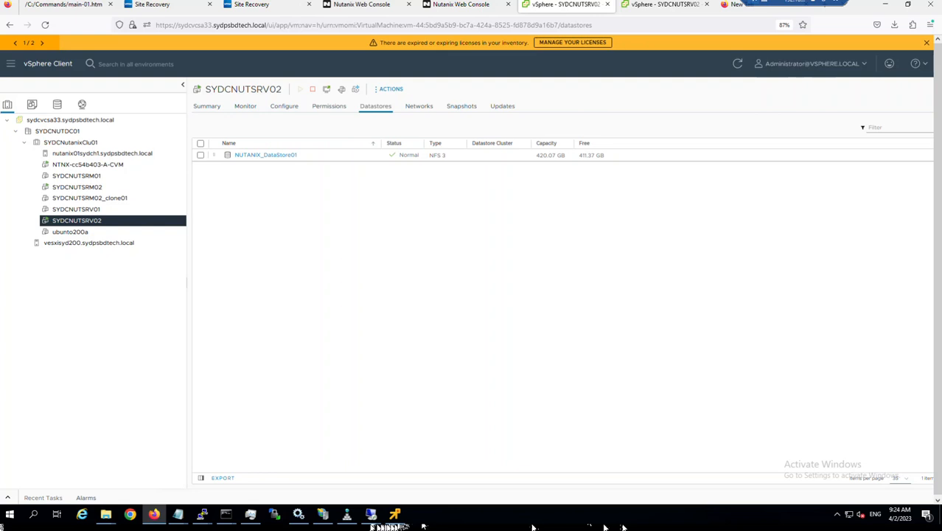
key(alt+Tab)
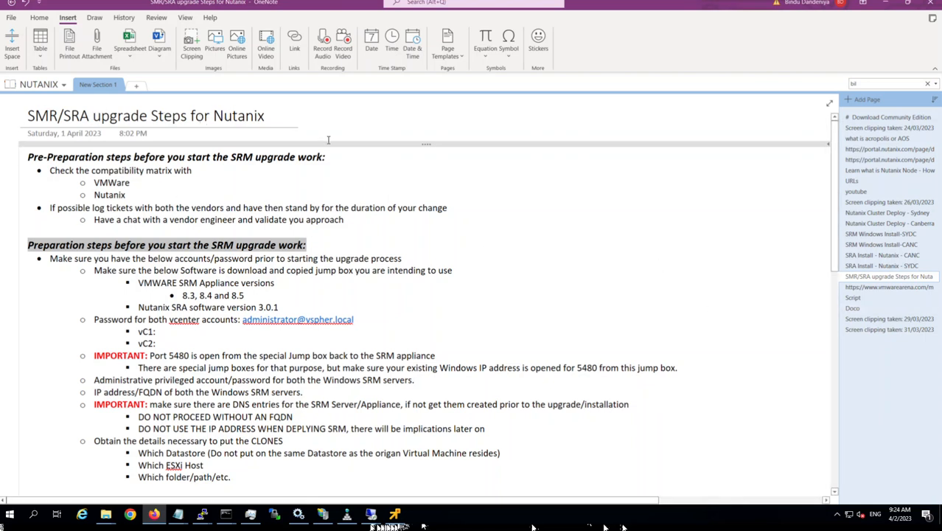
scroll(472, 308, down, 5)
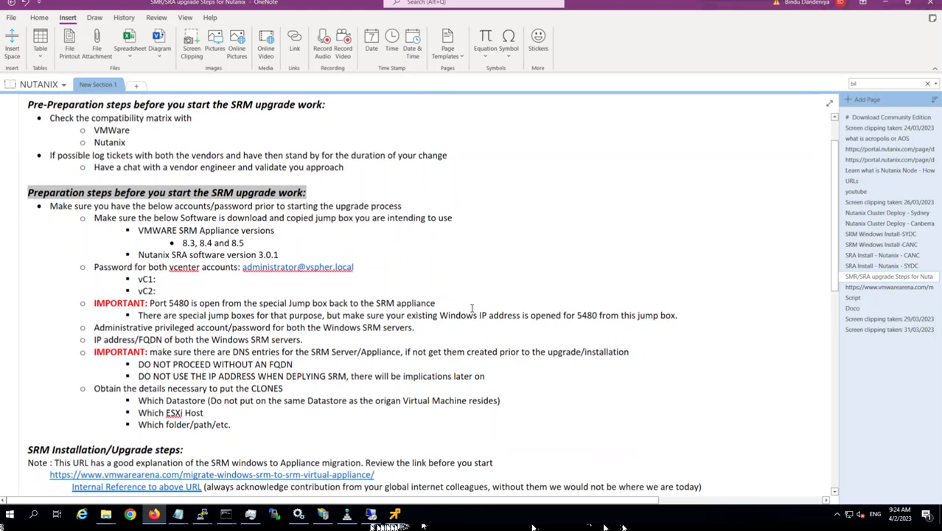
scroll(472, 308, down, 3)
scroll(471, 308, up, 8)
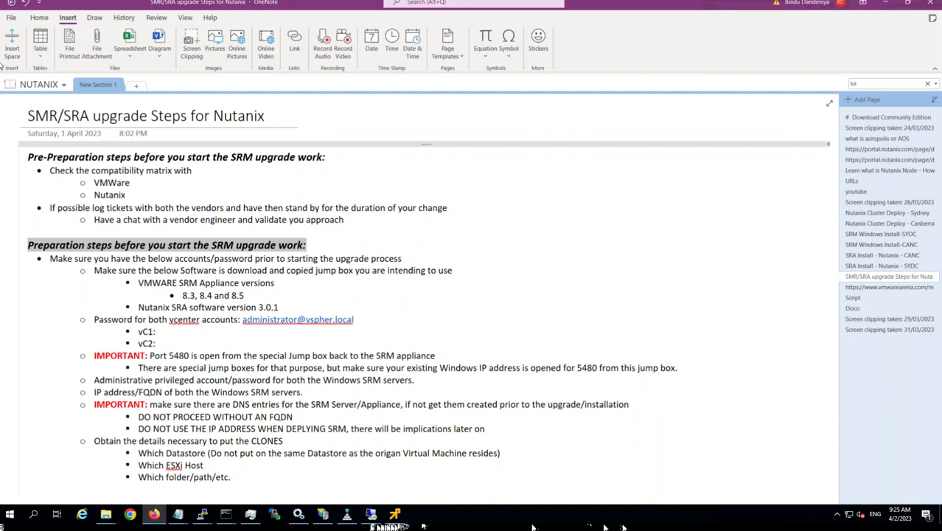
click(570, 268)
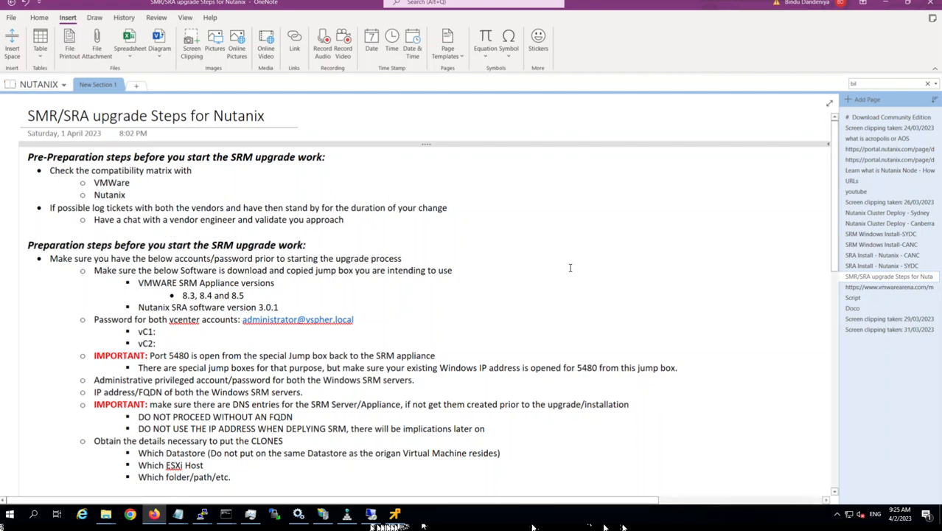
scroll(569, 267, down, 1)
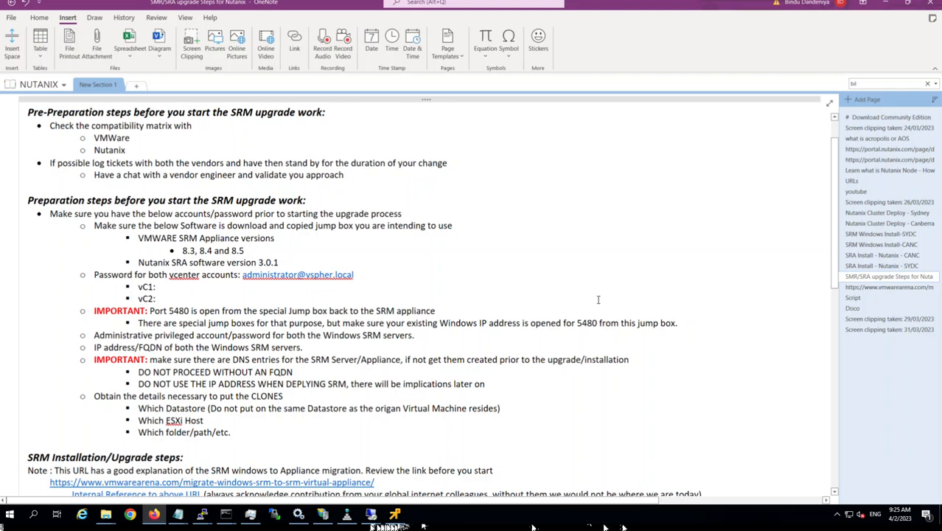
scroll(597, 300, down, 4)
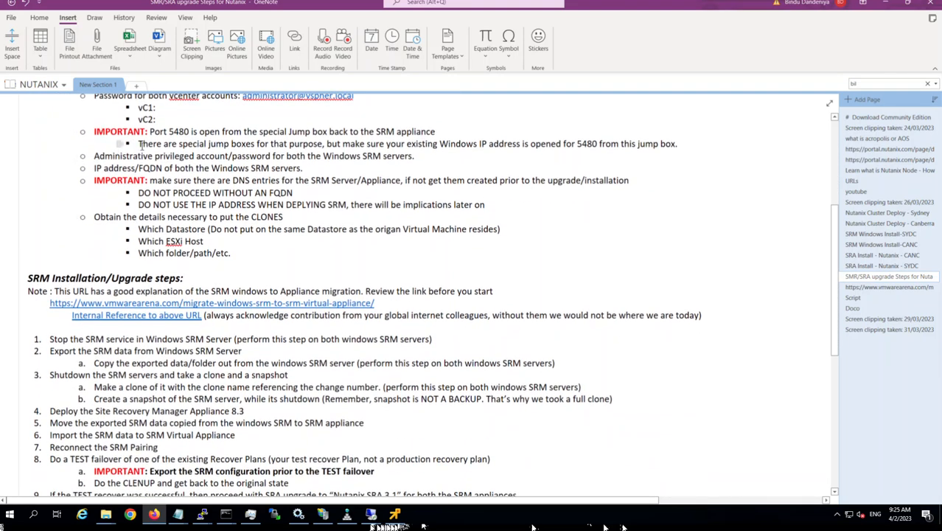
Review the preparation steps, focusing on the requirement for port 5480 to be open from the special jump box to the SRM appliance
scroll(434, 210, up, 2)
scroll(435, 210, up, 2)
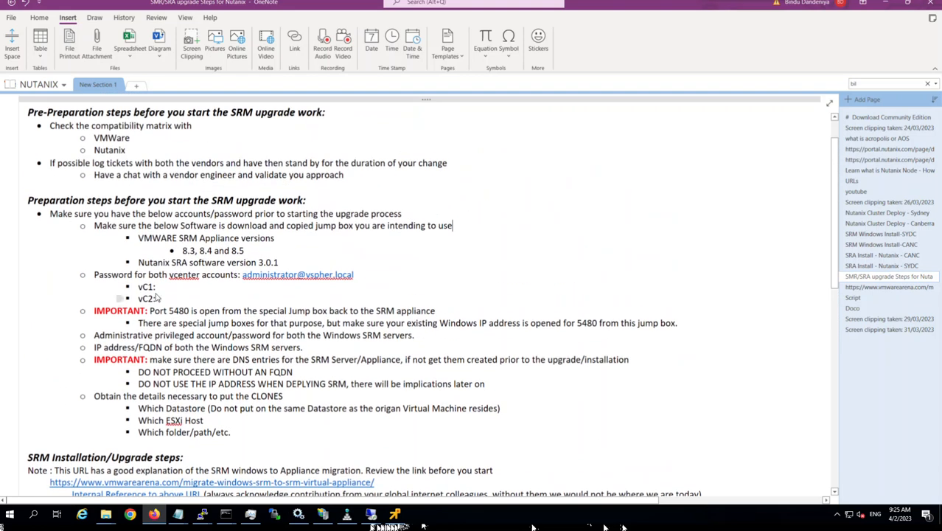
drag(168, 310, 188, 311)
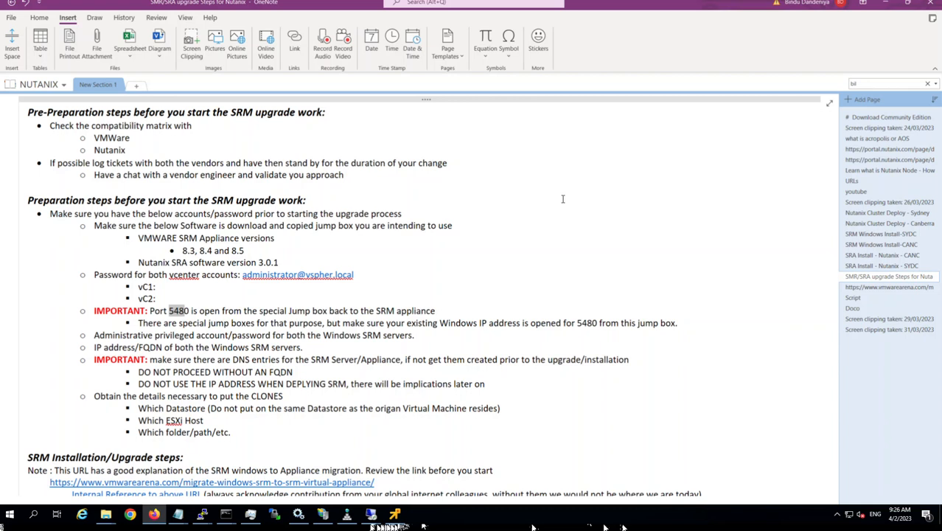
click(444, 311)
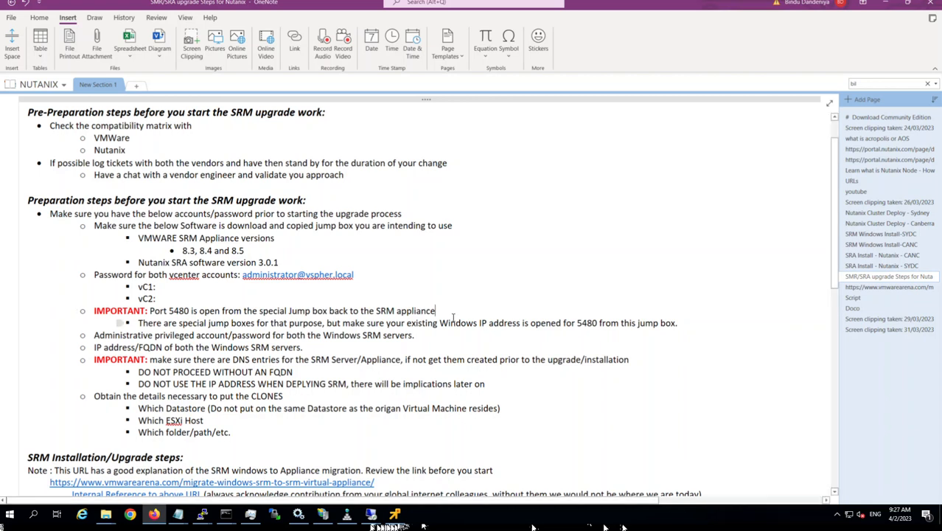
drag(438, 311, 94, 311)
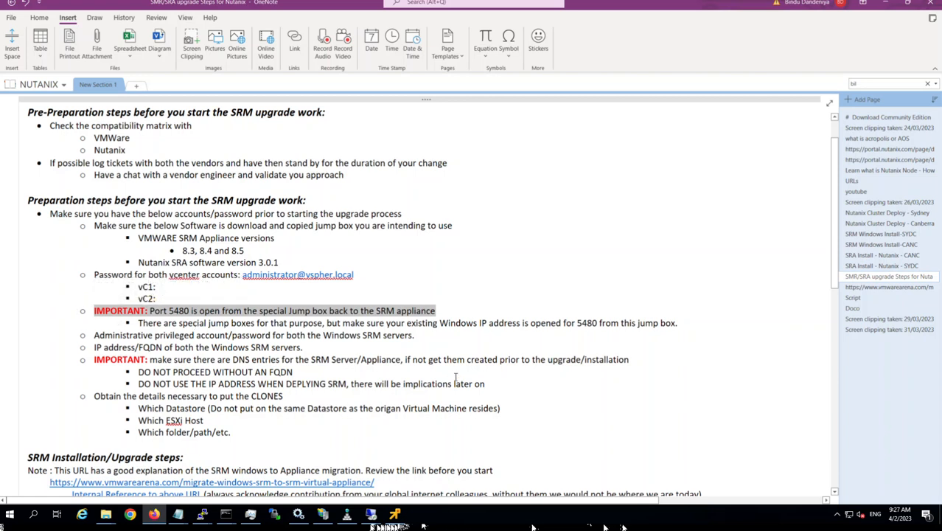
click(447, 311)
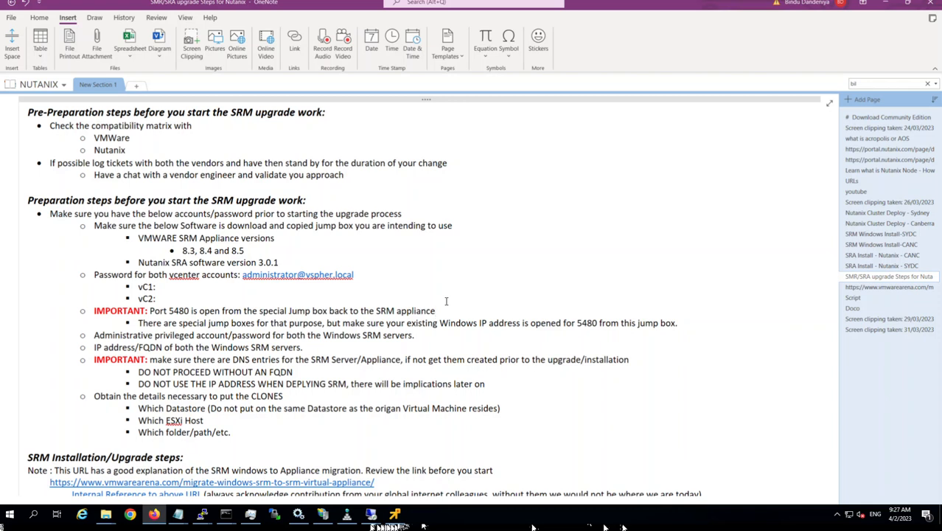
key(Up)
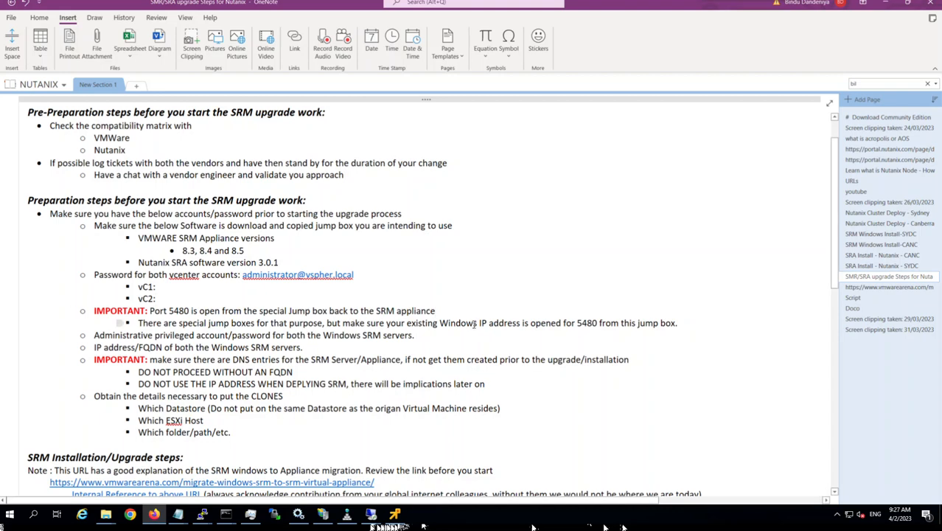
Read through the rest of the preparation notes and the numbered SRM Installation/Upgrade steps down to the final snapshot merge
scroll(475, 324, down, 2)
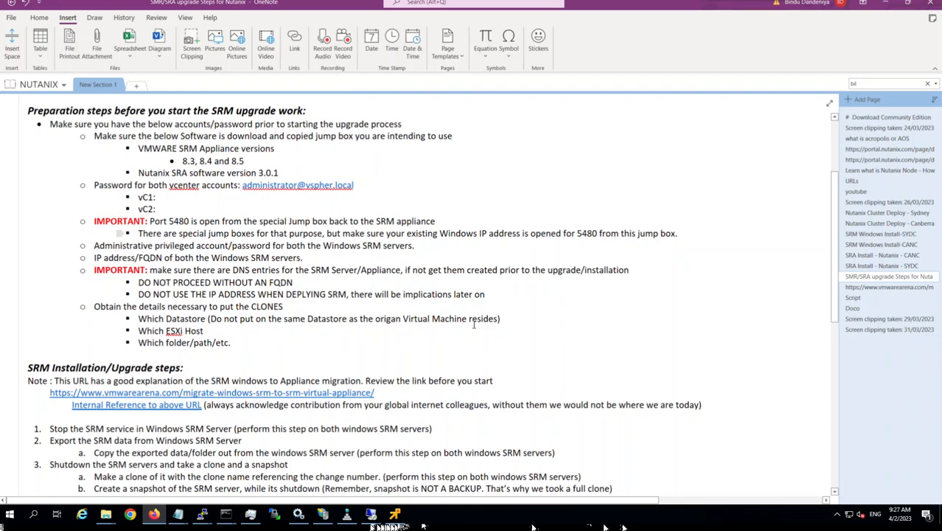
scroll(474, 324, down, 2)
scroll(473, 324, down, 6)
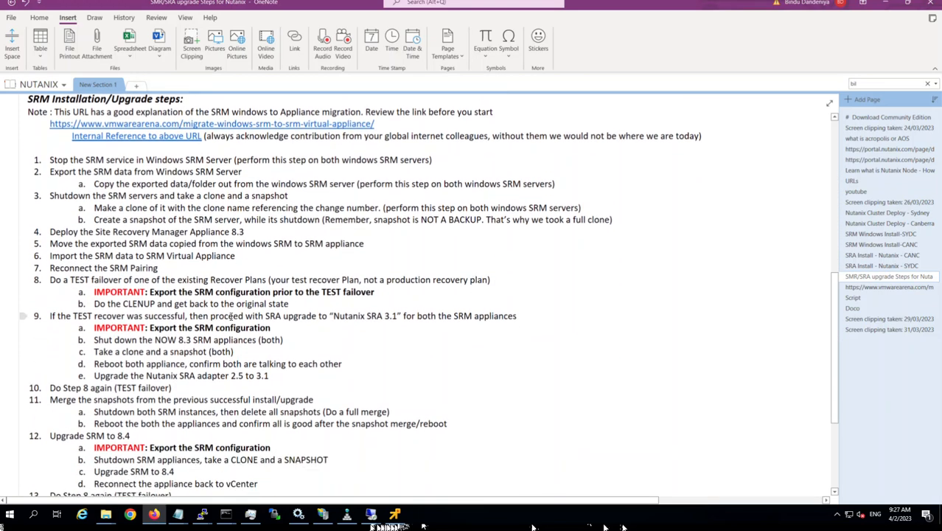
scroll(299, 322, down, 2)
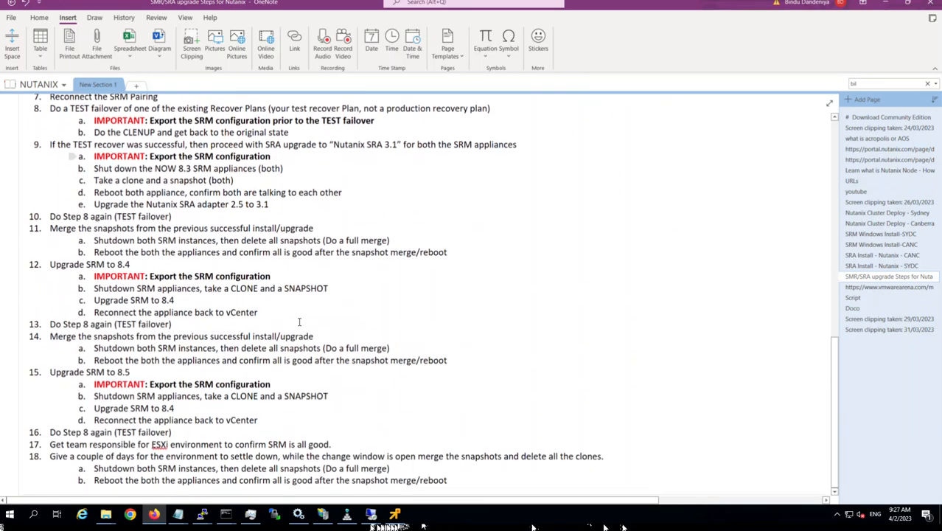
scroll(300, 322, up, 9)
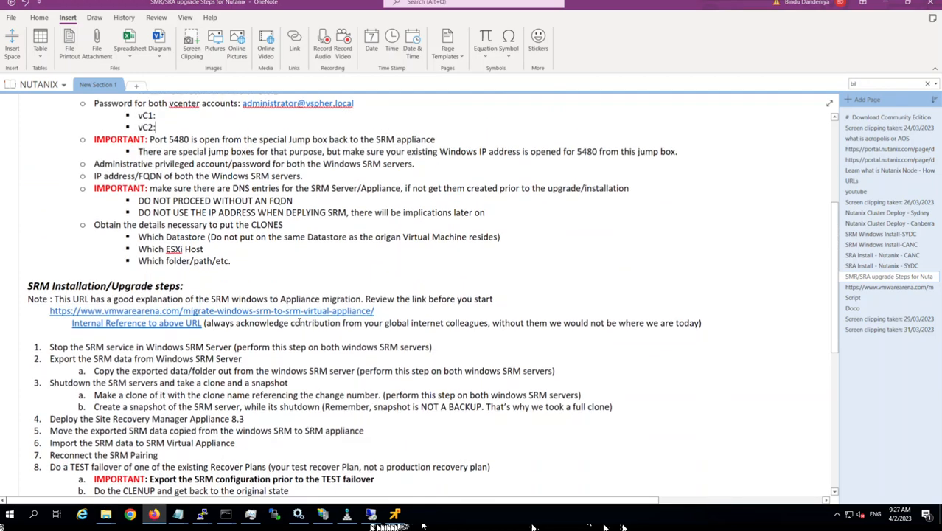
scroll(299, 322, down, 8)
scroll(363, 345, up, 4)
scroll(364, 344, down, 4)
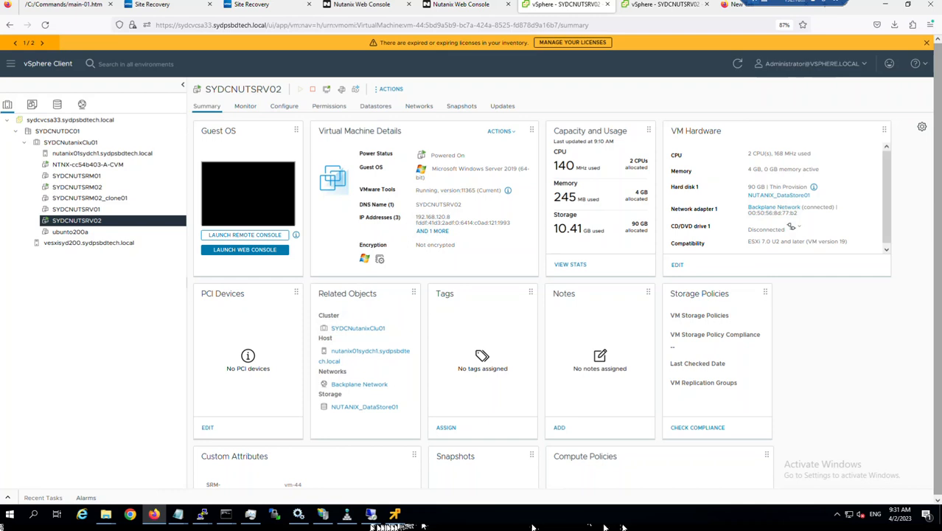
Switch back to OneNote and reopen the SMR/SRA upgrade Steps for Nutanix page at the SRM Installation/Upgrade steps
key(alt+Tab)
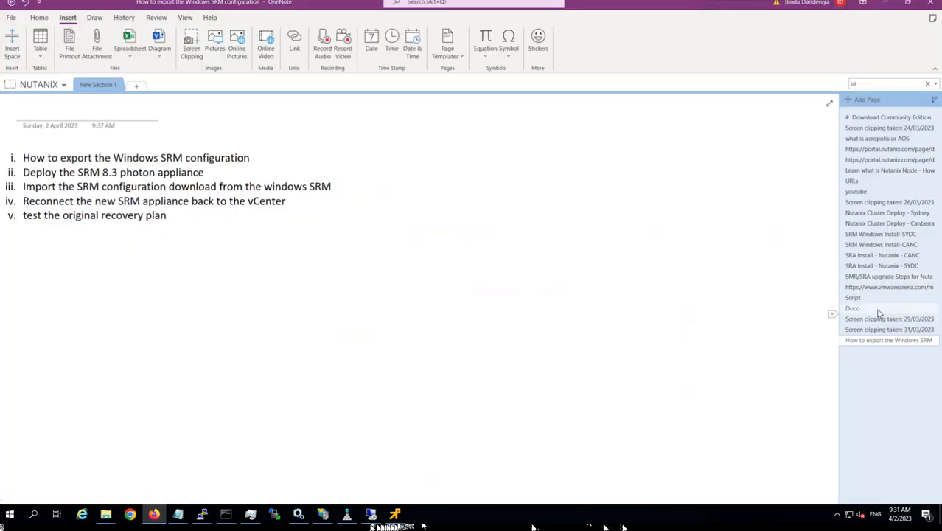
click(870, 277)
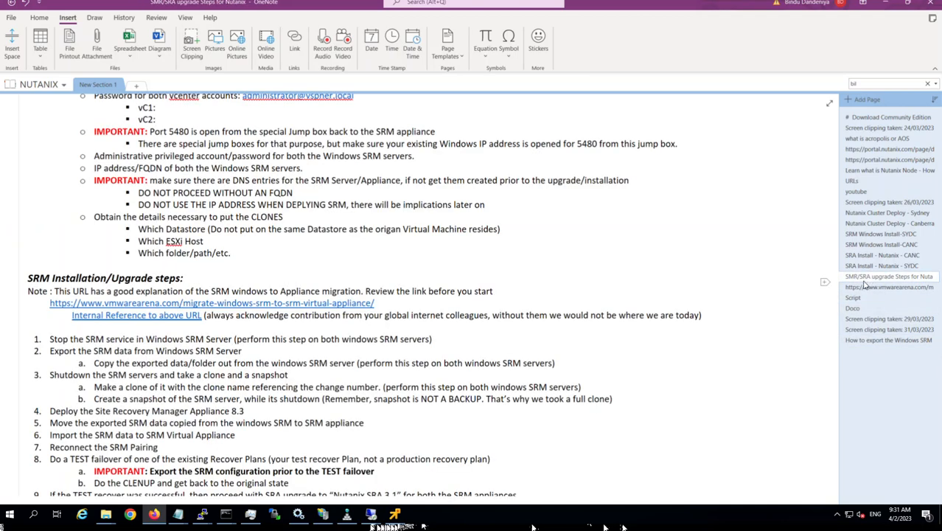
scroll(686, 274, up, 3)
scroll(641, 266, down, 3)
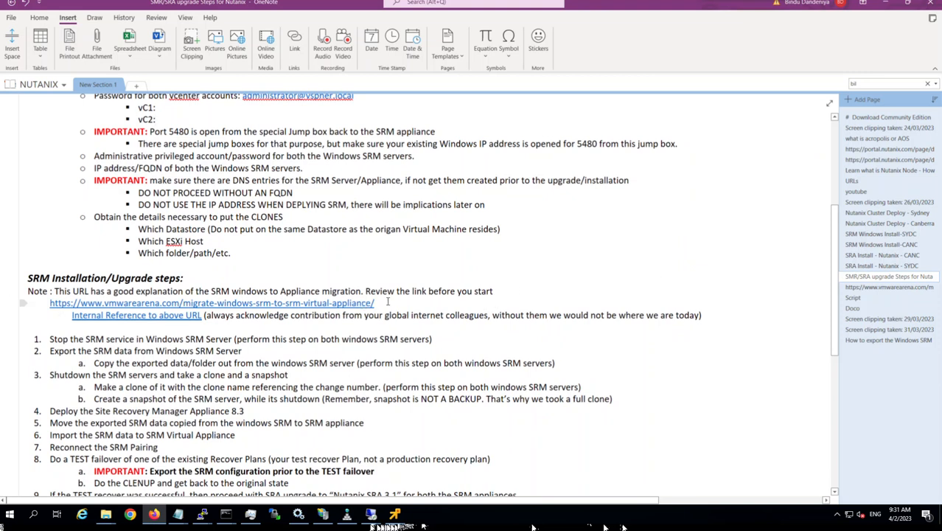
Examine the vmwarearena.com migration link, look at its internal reference page, and return to the SMR/SRA upgrade steps page
drag(385, 302, 46, 307)
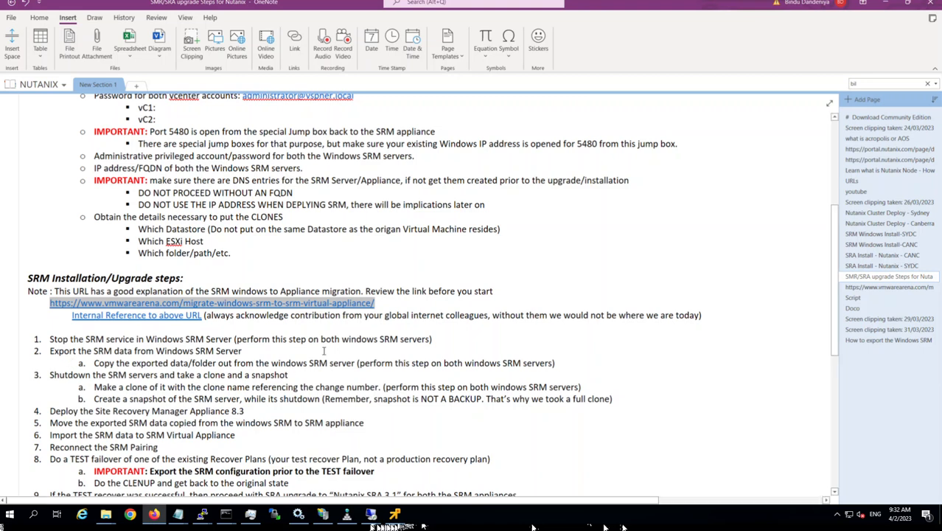
scroll(324, 350, down, 3)
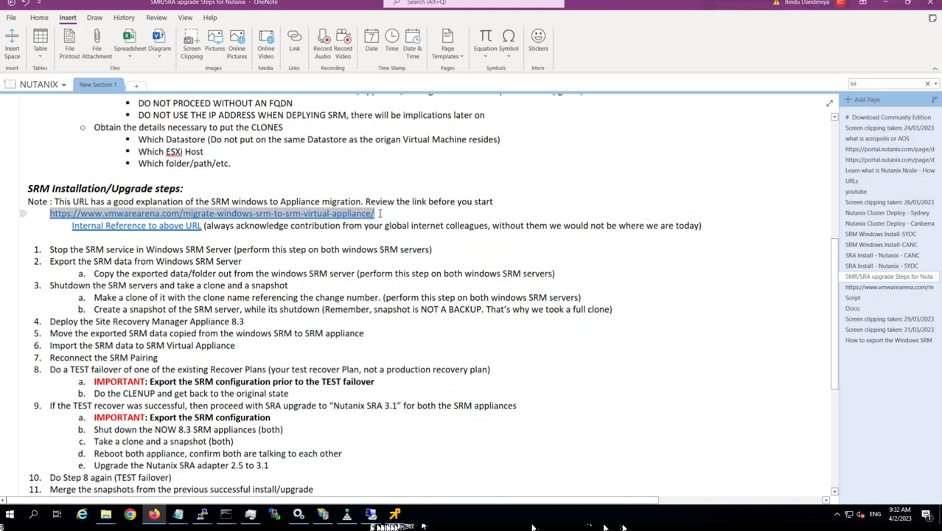
drag(380, 213, 19, 213)
click(103, 227)
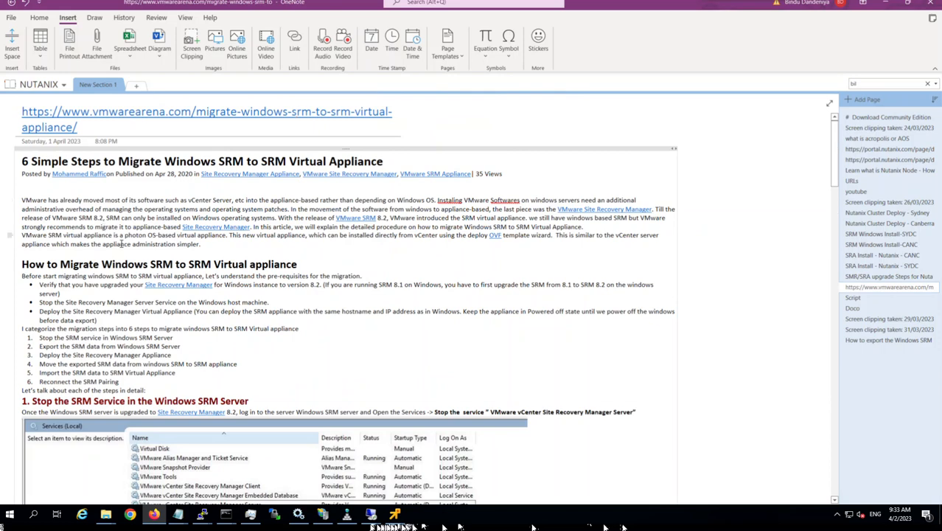
click(857, 277)
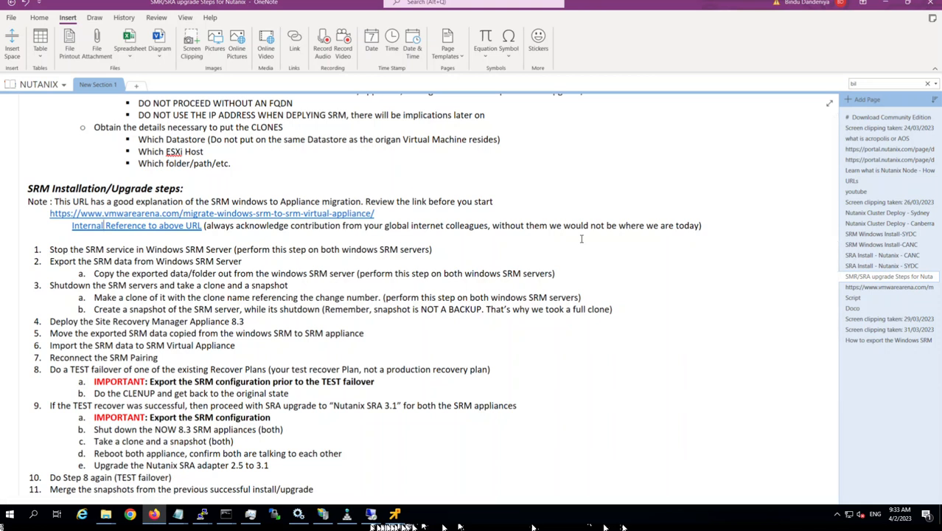
Insert "the" before "contribution" in the acknowledgement note beside Internal Reference to above URL
click(263, 238)
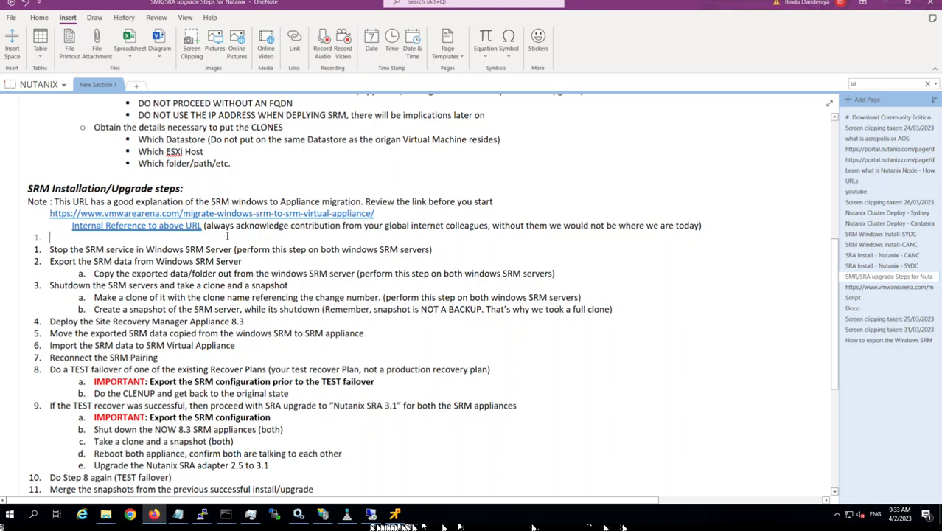
click(295, 226)
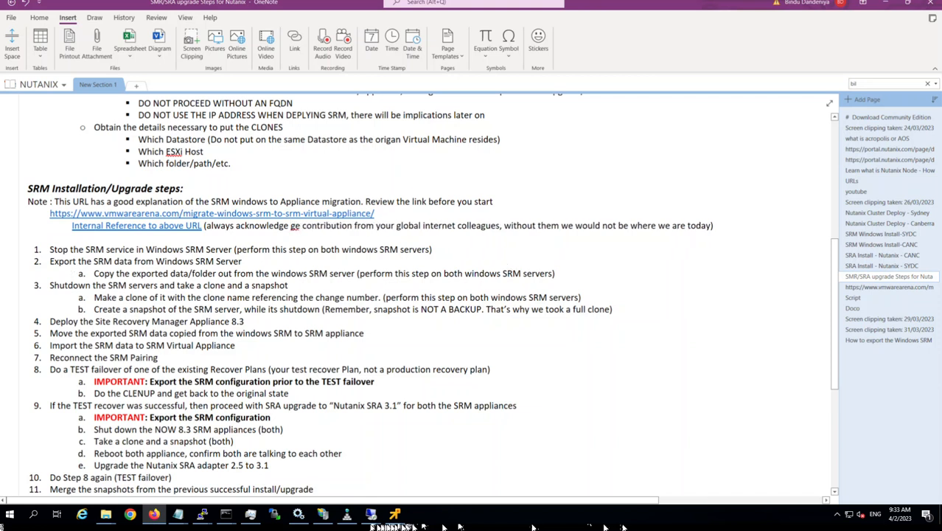
text(the)
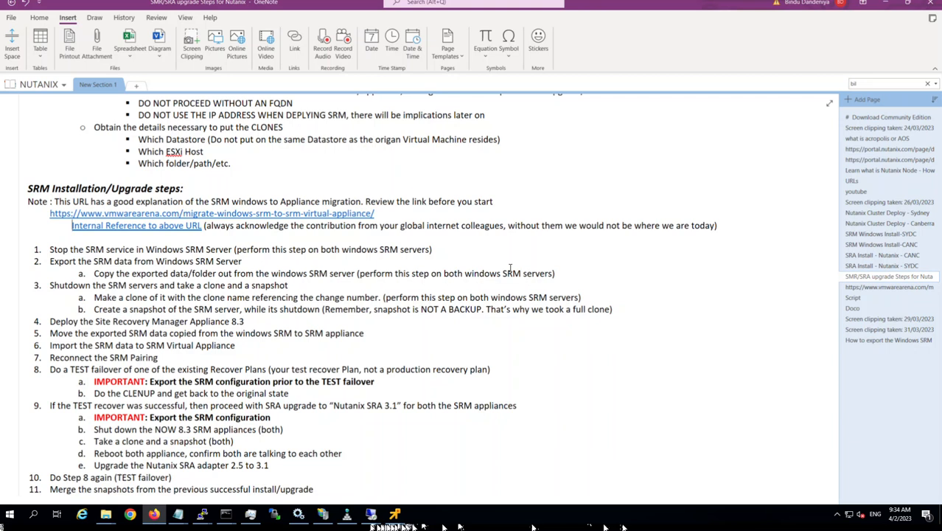
key(shift+End)
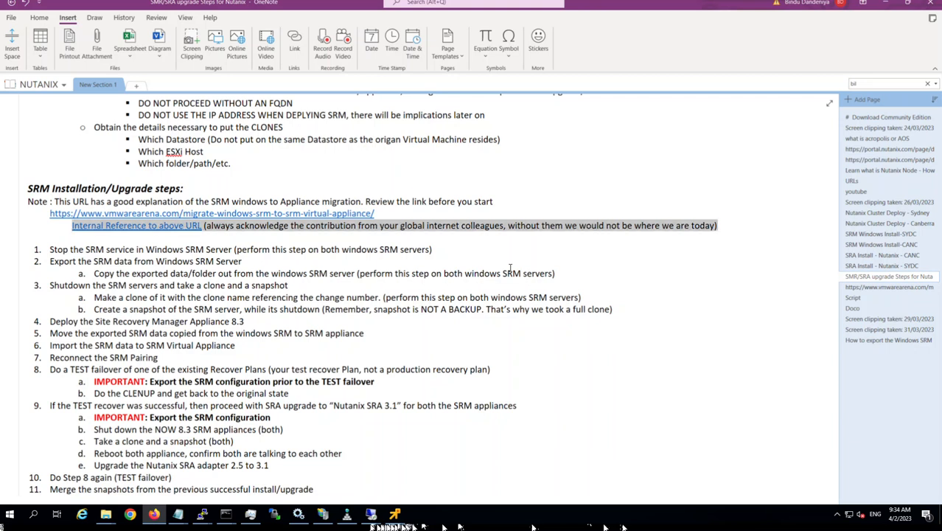
key(Left)
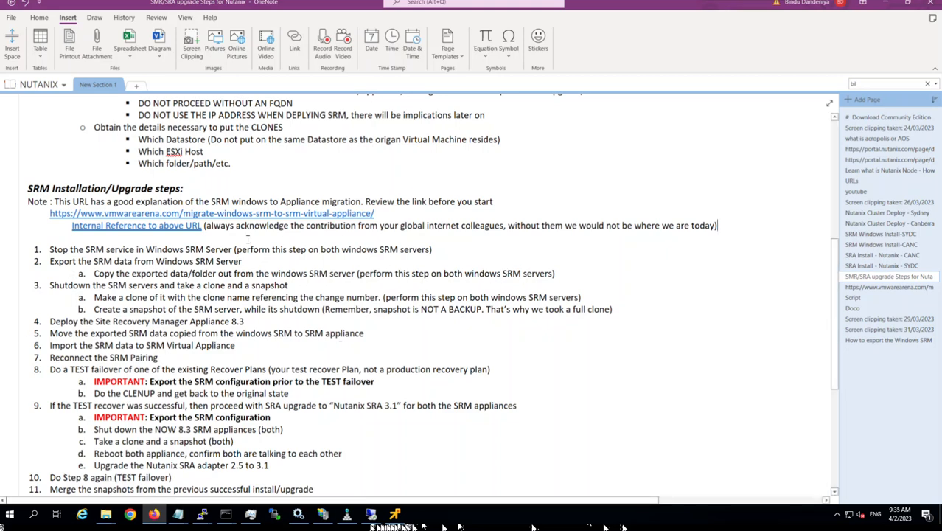
Skim the upgrade steps again and open the How to export the Windows SRM configuration page to read its outline
scroll(464, 393, down, 6)
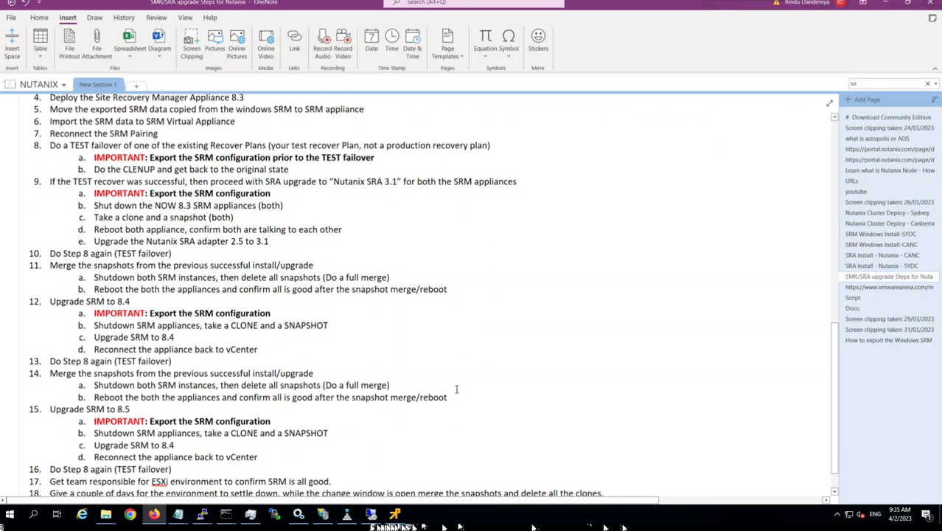
scroll(456, 389, up, 12)
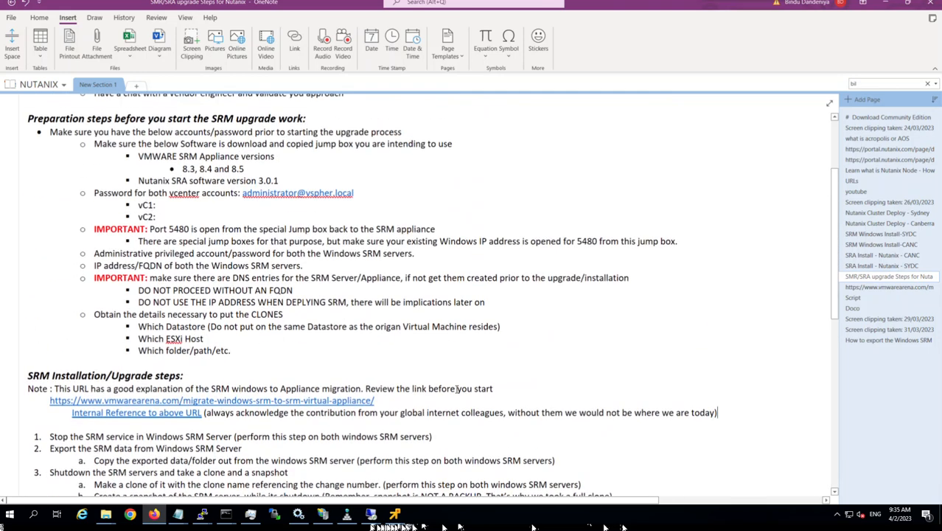
scroll(456, 389, down, 3)
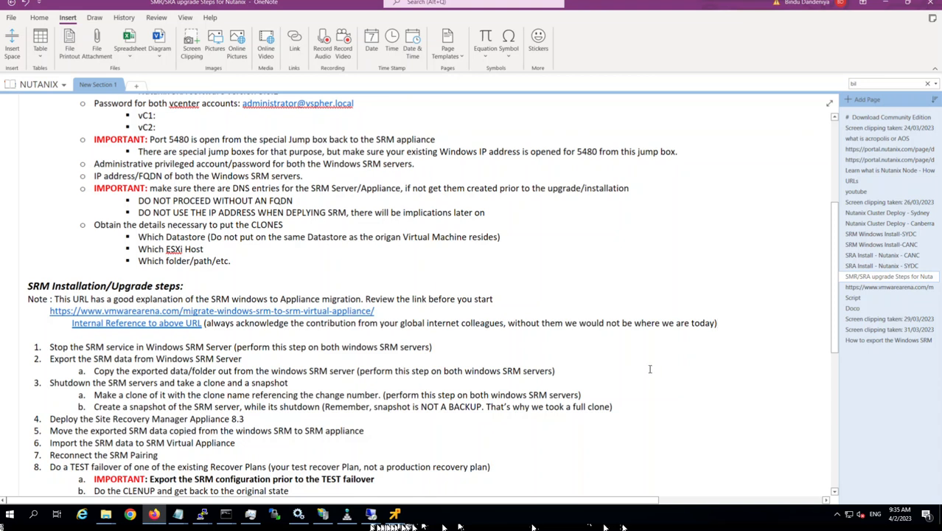
click(860, 341)
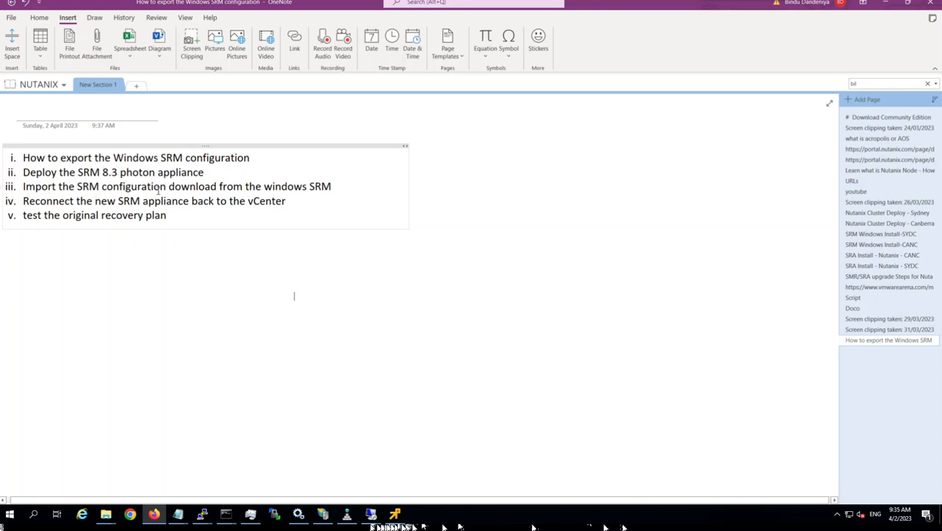
click(260, 156)
Switch to the SYDCNUTSRM02 remote console and unlock Windows as Administrator with the account password
click(887, 7)
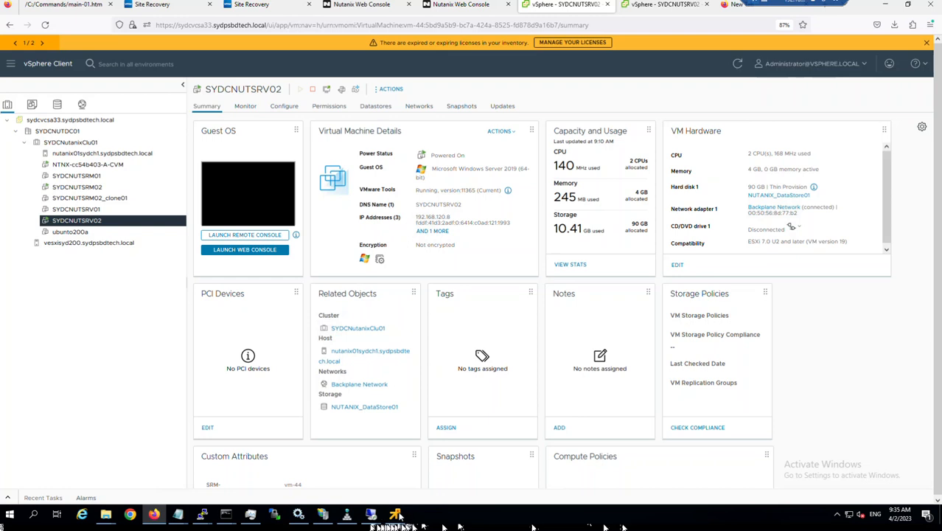
mouse_move(395, 513)
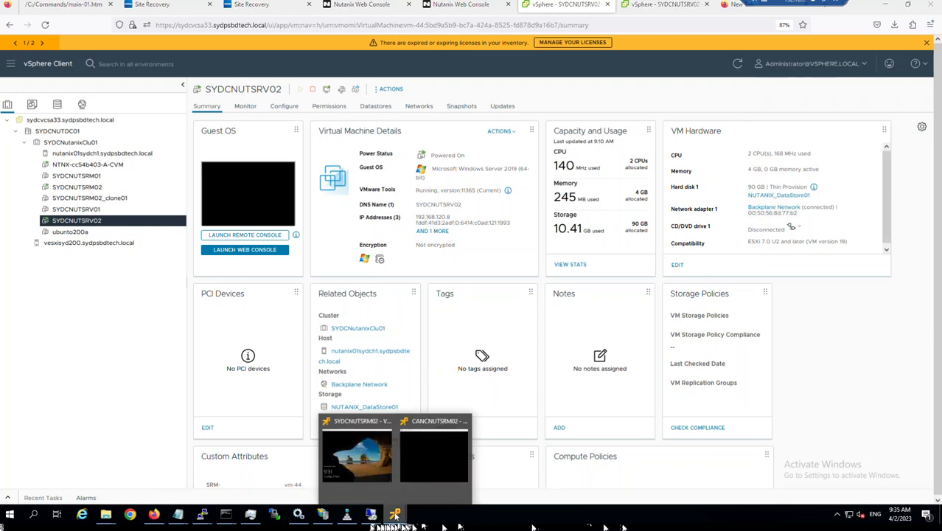
click(358, 456)
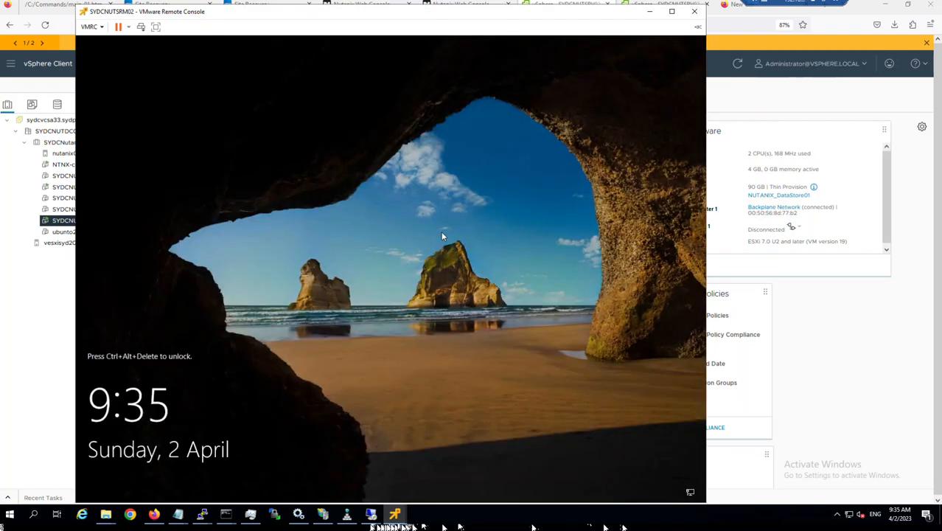
click(141, 27)
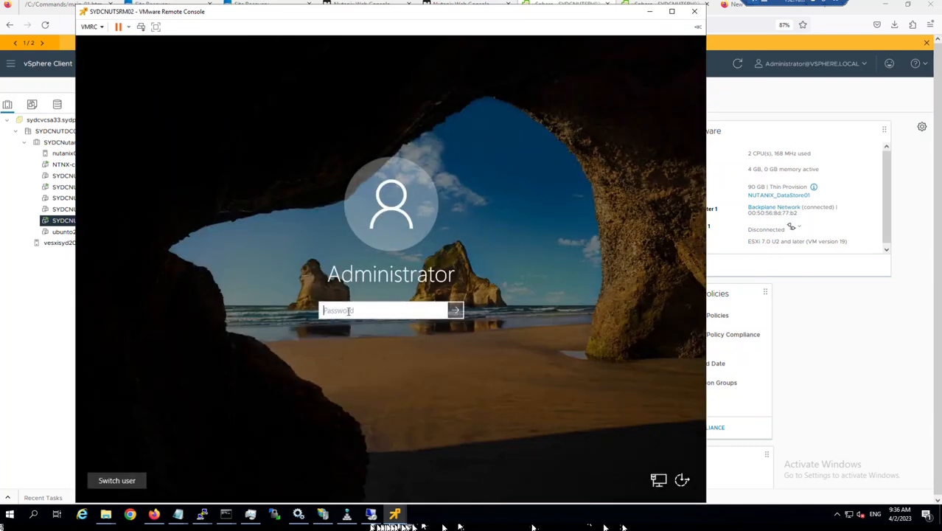
text(P•••••••)
key(Return)
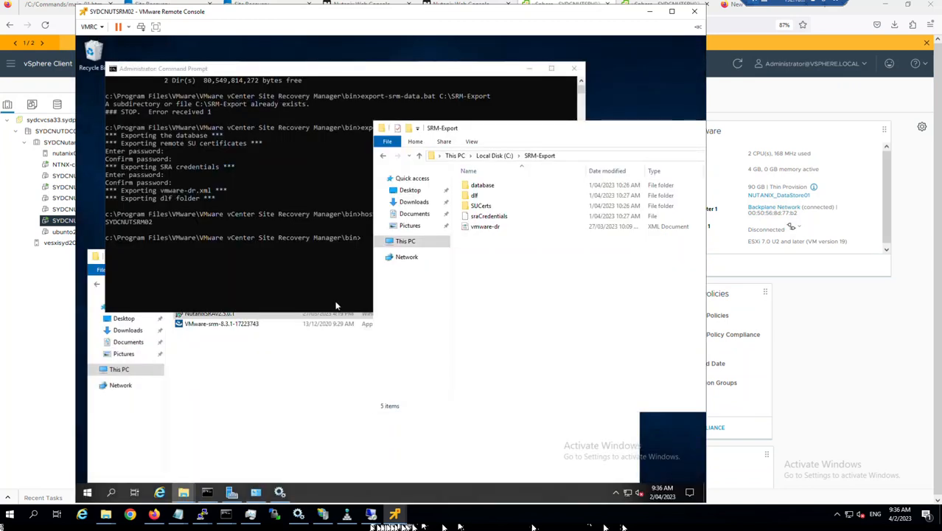
Check the export-srm-data.bat output in Command Prompt and the exported SRM-Export folder on the C: drive
click(271, 277)
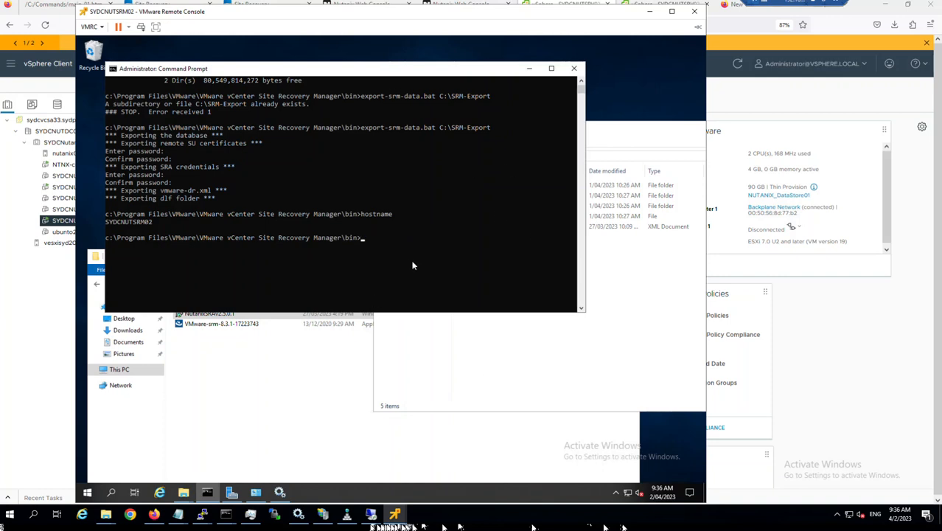
click(593, 375)
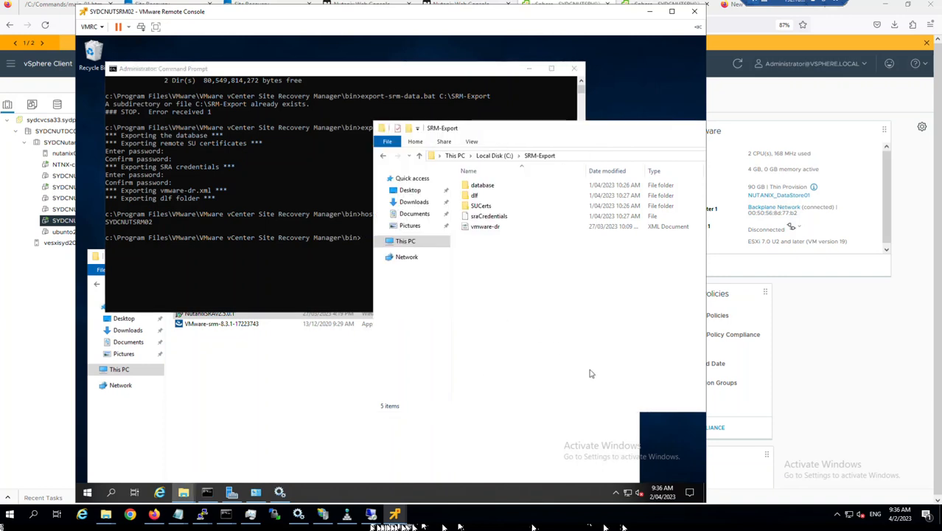
click(493, 155)
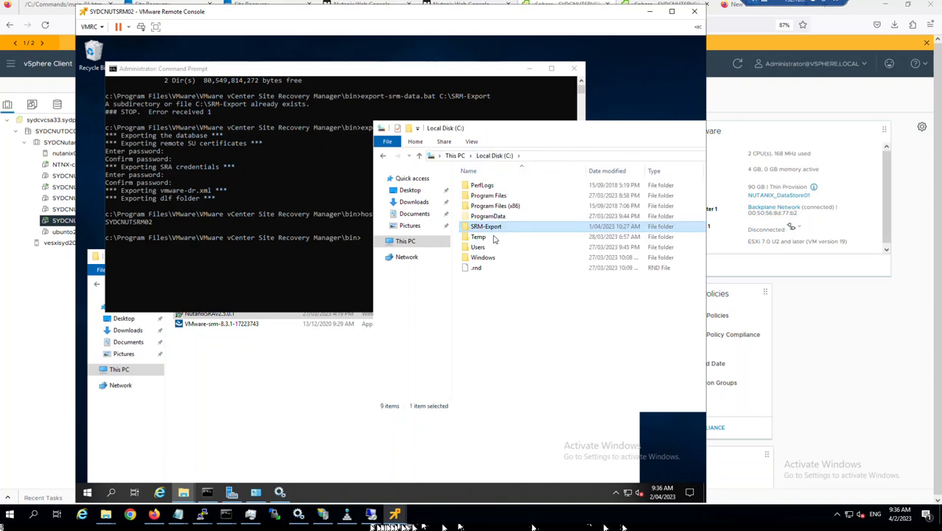
click(237, 384)
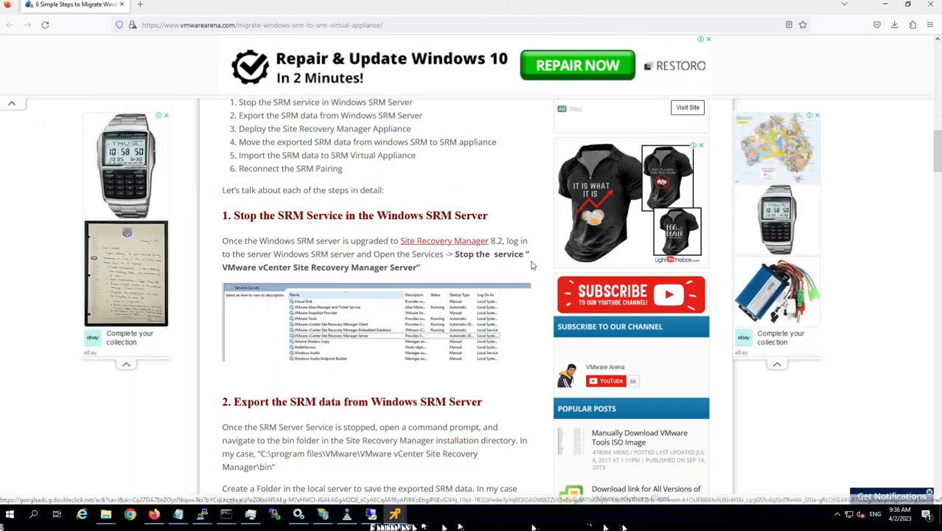
Read the vmwarearena.com article's sections on stopping the SRM service and exporting the SRM data in the browser
scroll(533, 265, up, 3)
scroll(360, 339, down, 2)
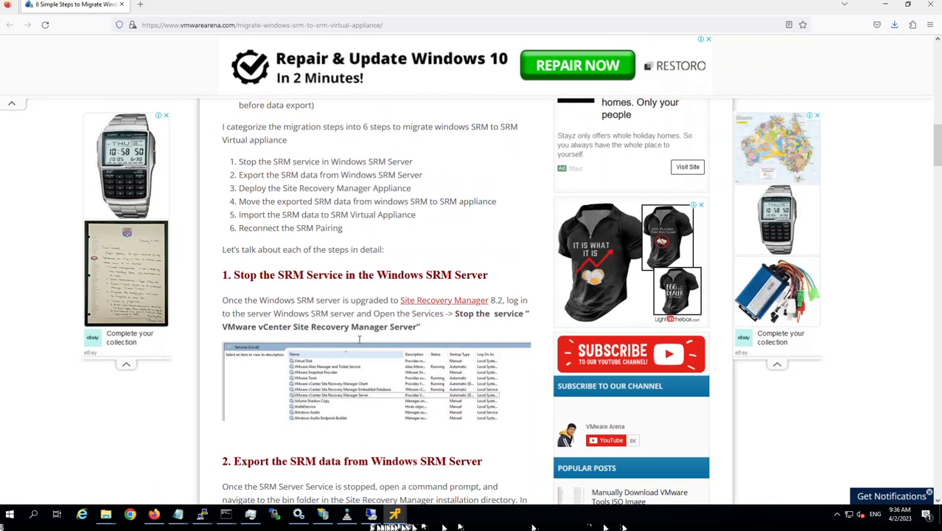
scroll(360, 339, down, 1)
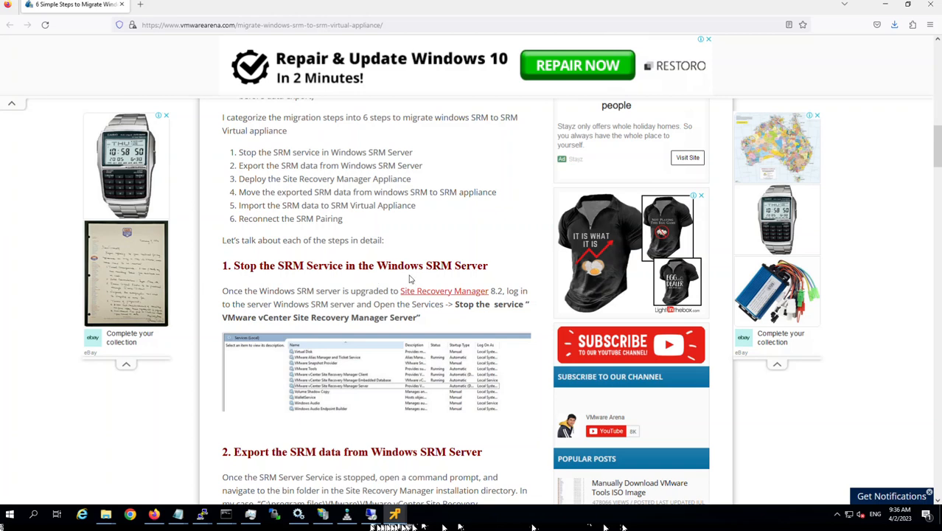
scroll(447, 294, down, 3)
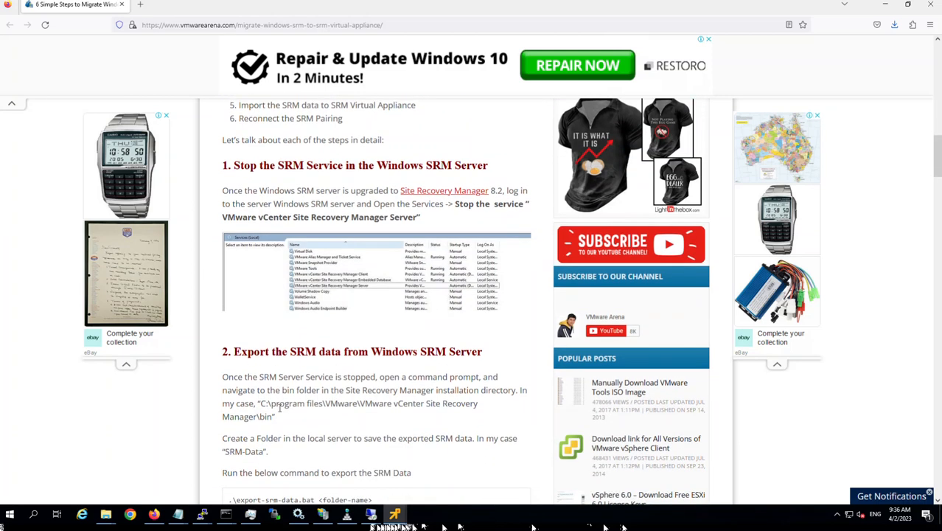
Read on to the guide's export section, then bring up the Services window in the SYDCNUTSRM02 remote console, minimising the Temp folder window
scroll(431, 363, down, 1)
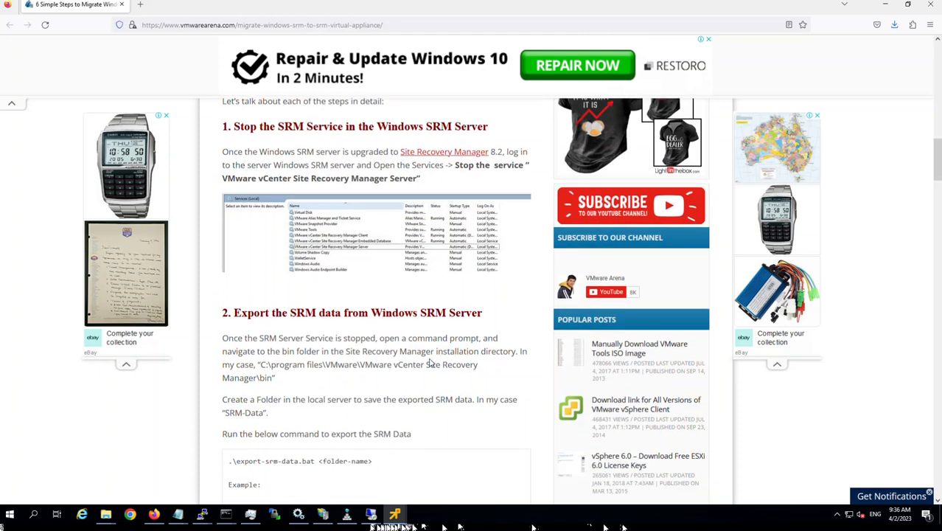
scroll(431, 363, down, 3)
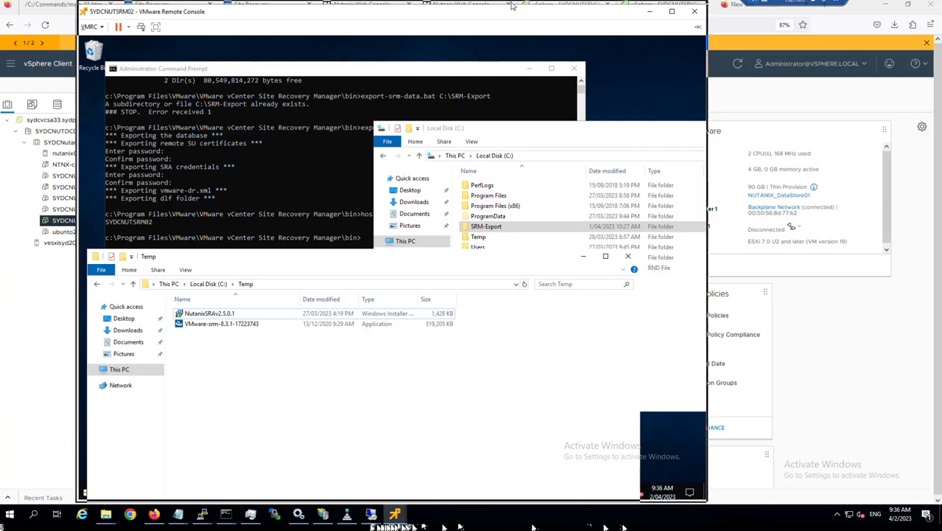
drag(514, 13, 516, 6)
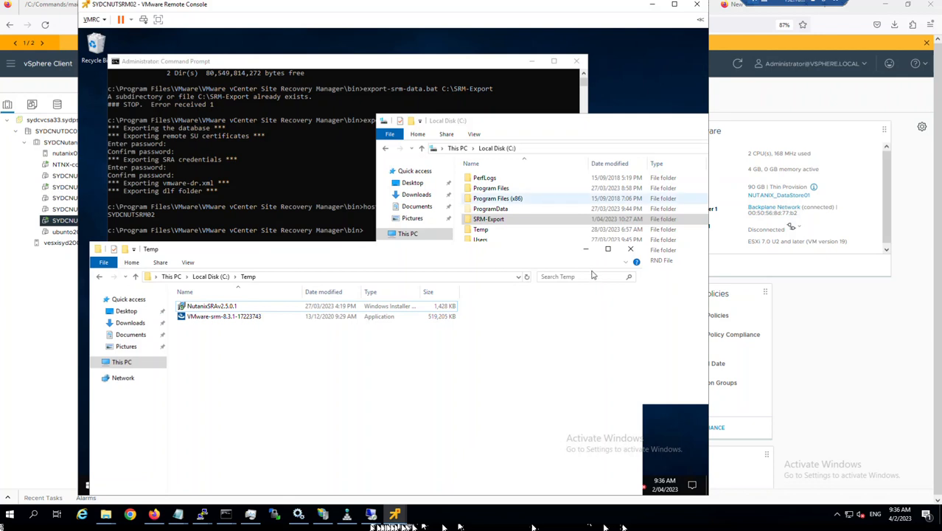
click(585, 249)
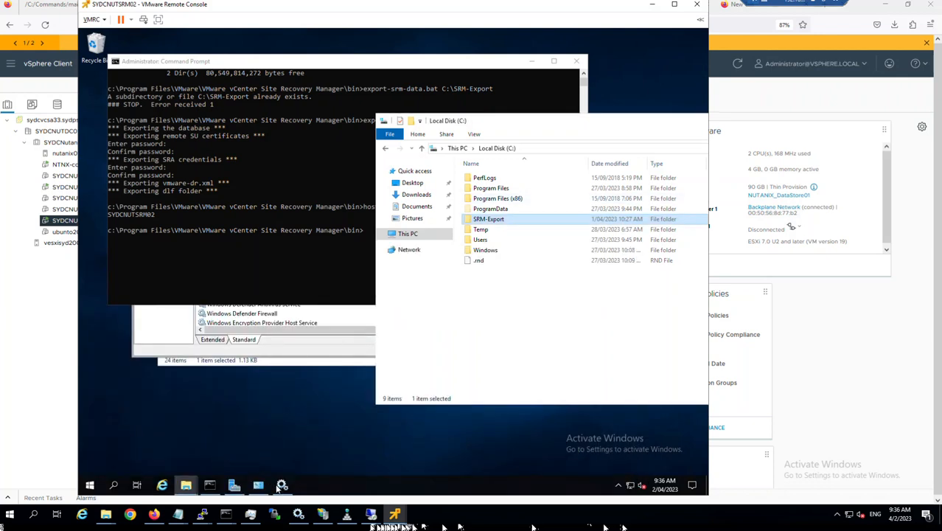
click(281, 484)
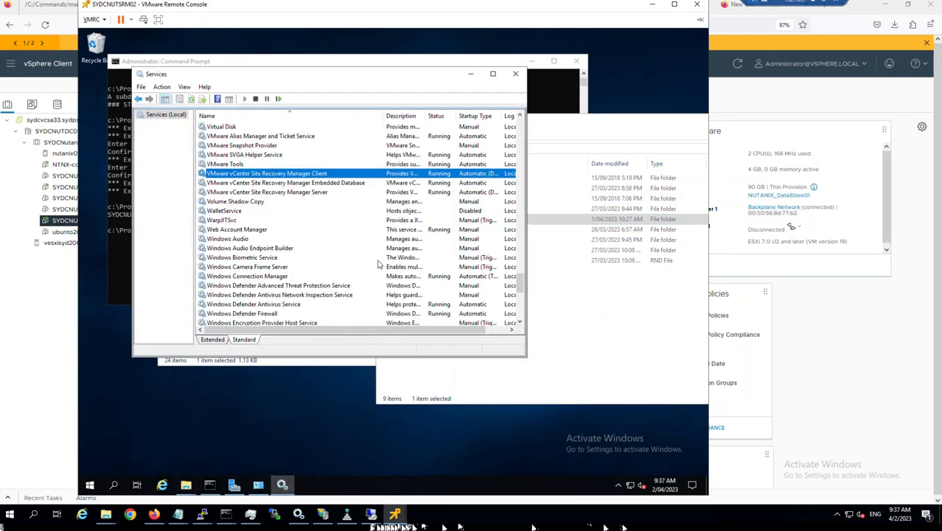
Stop the VMware vCenter Site Recovery Manager Client service on SYDCNUTSRM02
click(437, 183)
click(437, 175)
click(439, 184)
click(438, 192)
click(439, 176)
click(582, 157)
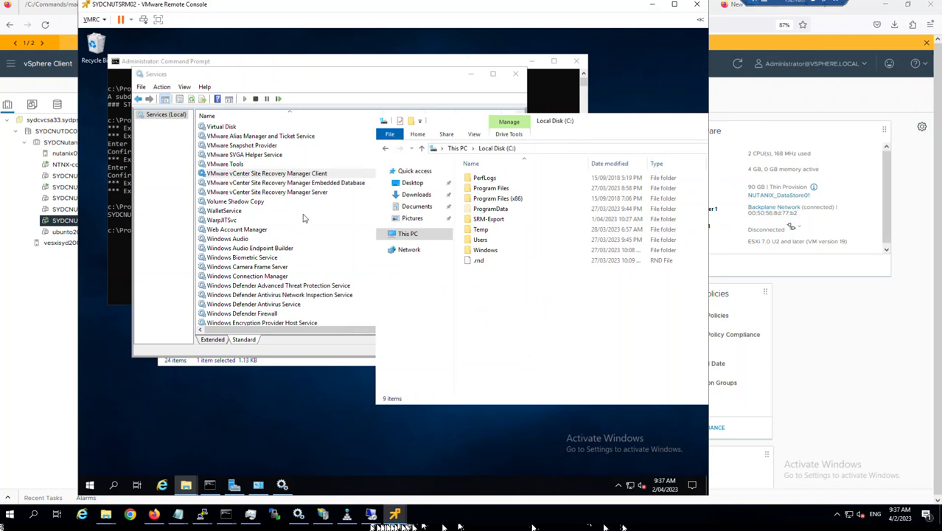
click(307, 174)
right_click(311, 175)
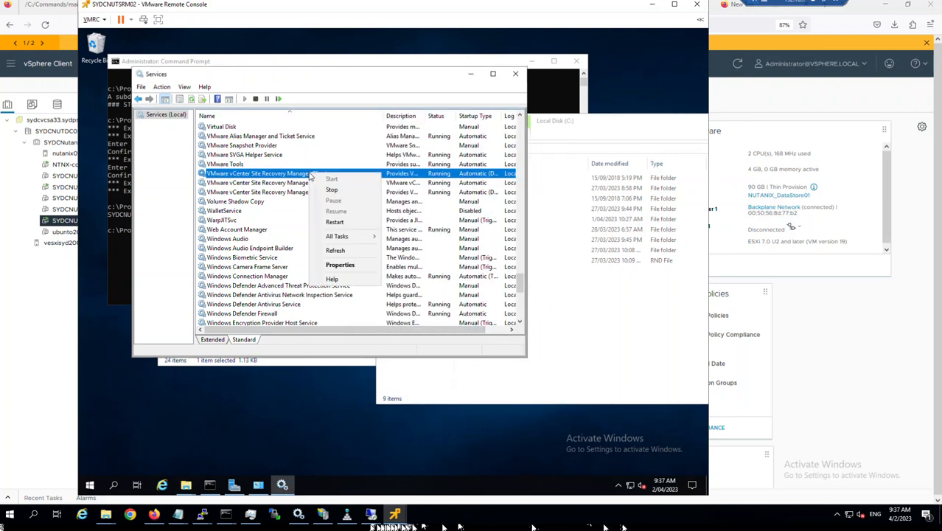
click(336, 189)
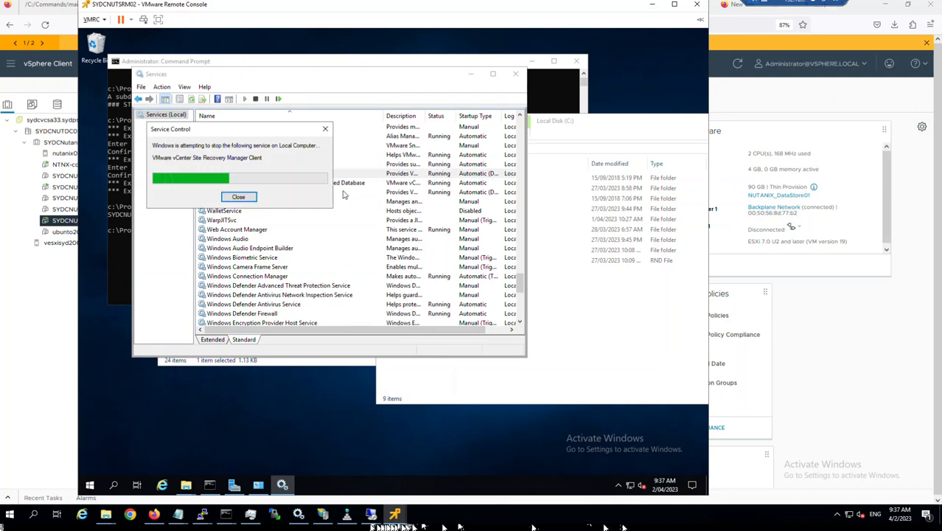
Open a blank Notepad document beside the remote console and move the Service Control dialog clear of the services list
click(637, 353)
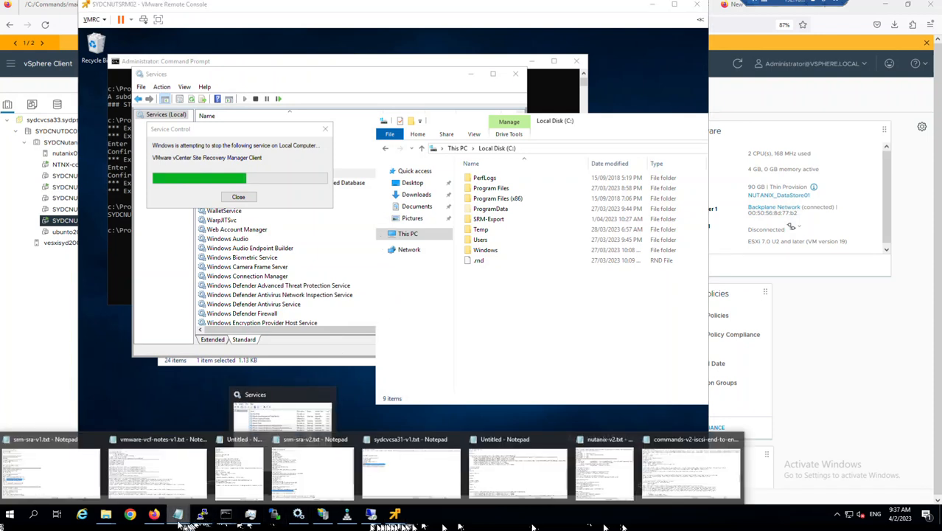
right_click(177, 513)
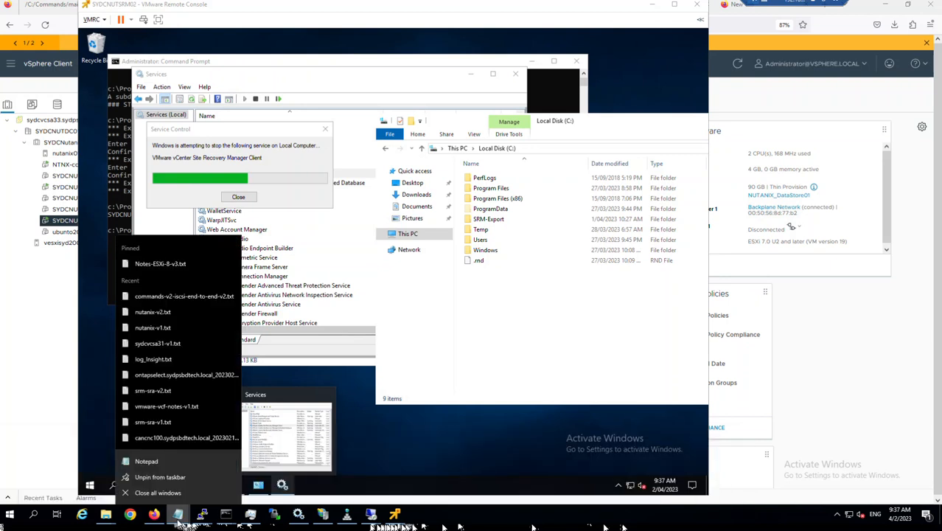
click(162, 461)
drag(297, 47, 722, 172)
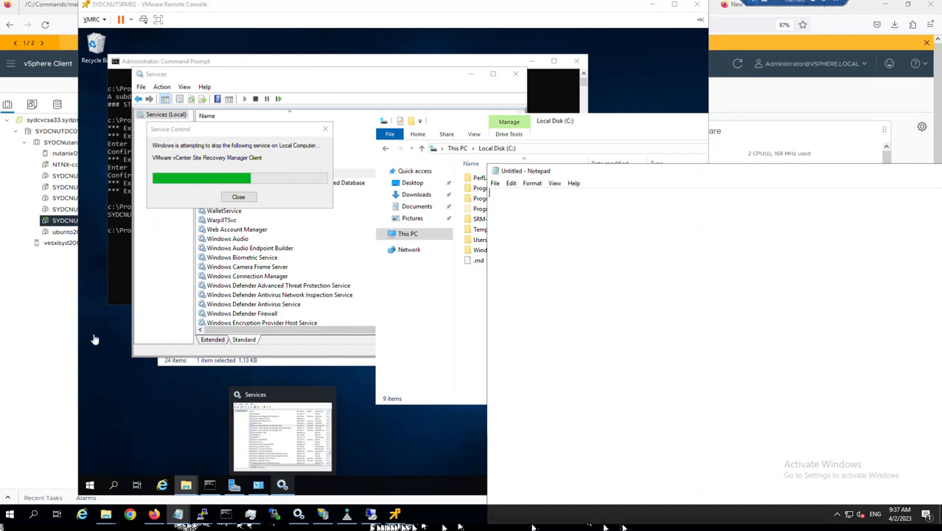
click(227, 131)
drag(227, 131, 181, 379)
Try to copy the Site Recovery Manager bin path from the Command Prompt into the blank Notepad document
click(123, 266)
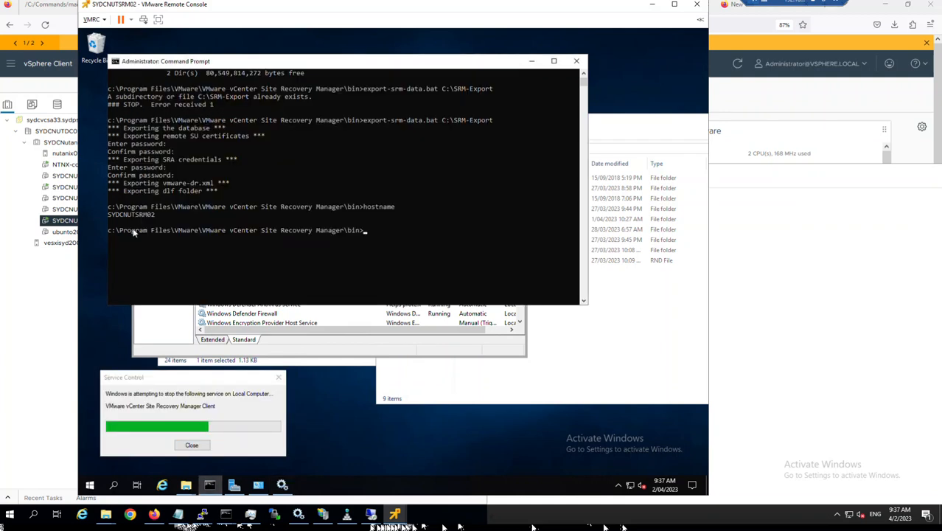
drag(109, 227, 357, 233)
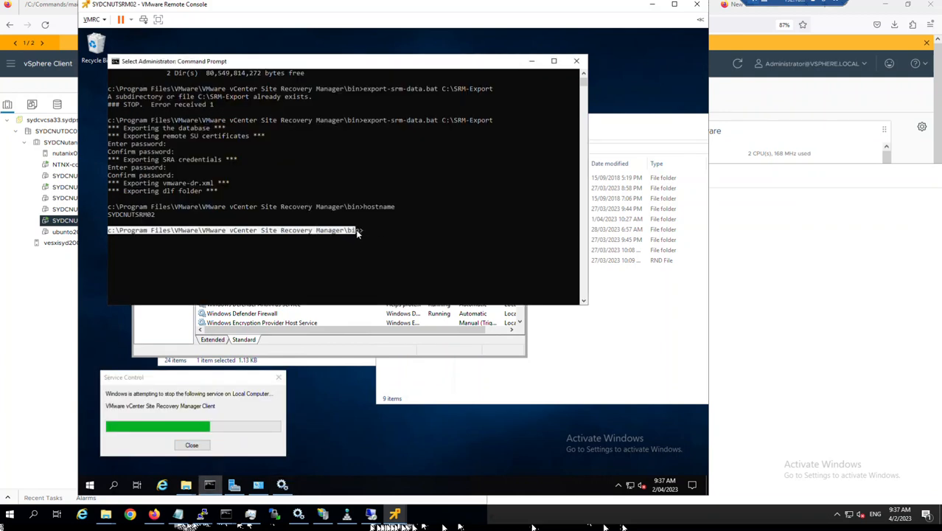
key(ctrl+c)
click(797, 244)
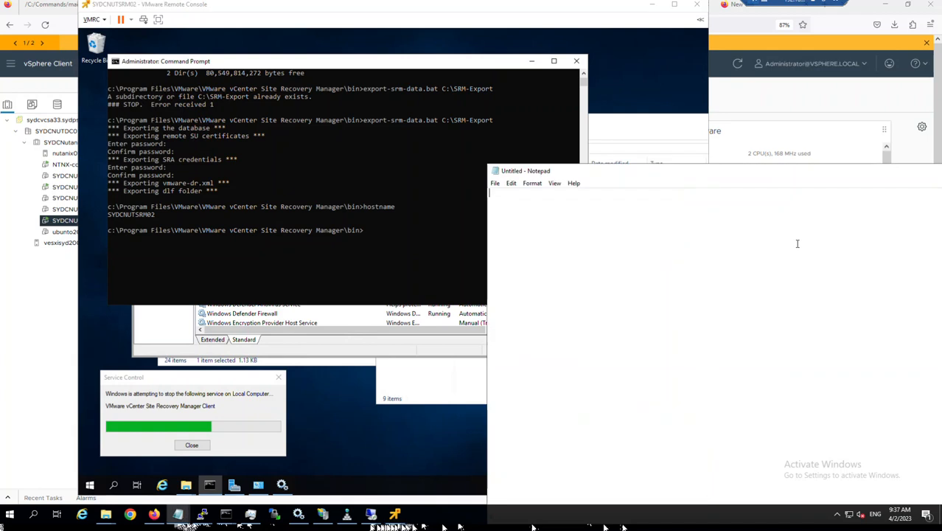
key(ctrl+v)
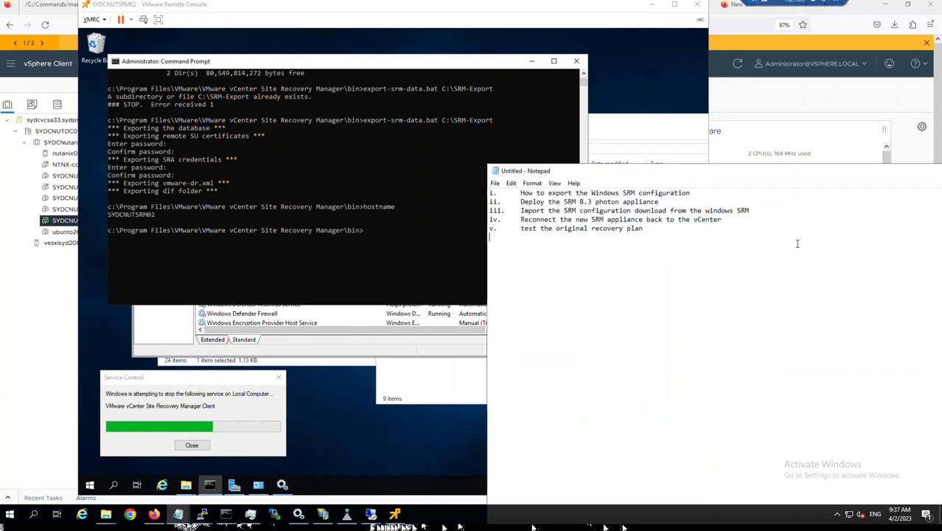
key(ctrl+z)
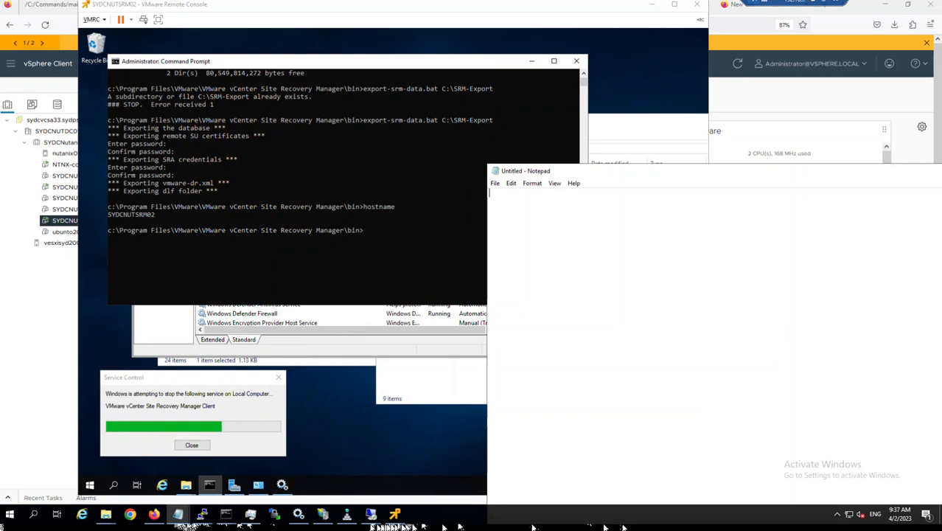
Copy the path C:\program files\VMware\VMware vCenter Site Recovery Manager\bin from the web guide into the Notepad document
key(alt+Tab)
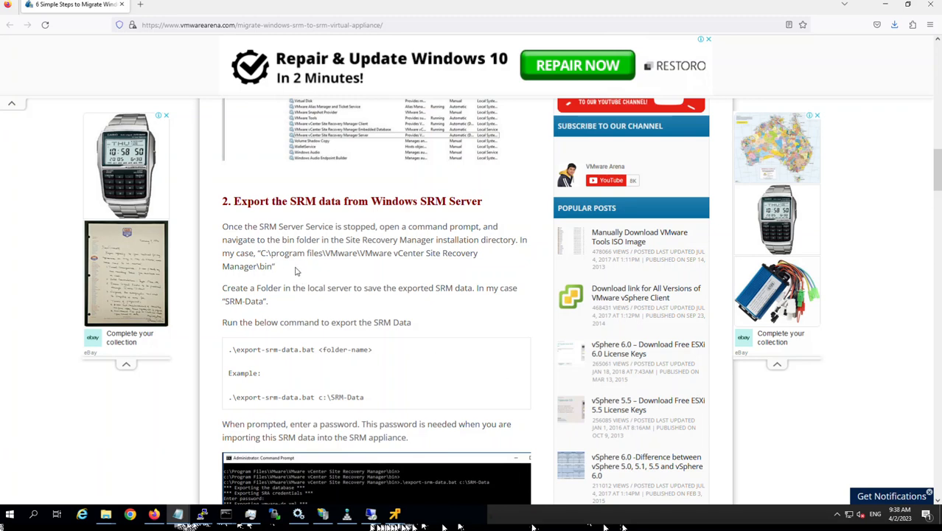
drag(260, 253, 272, 266)
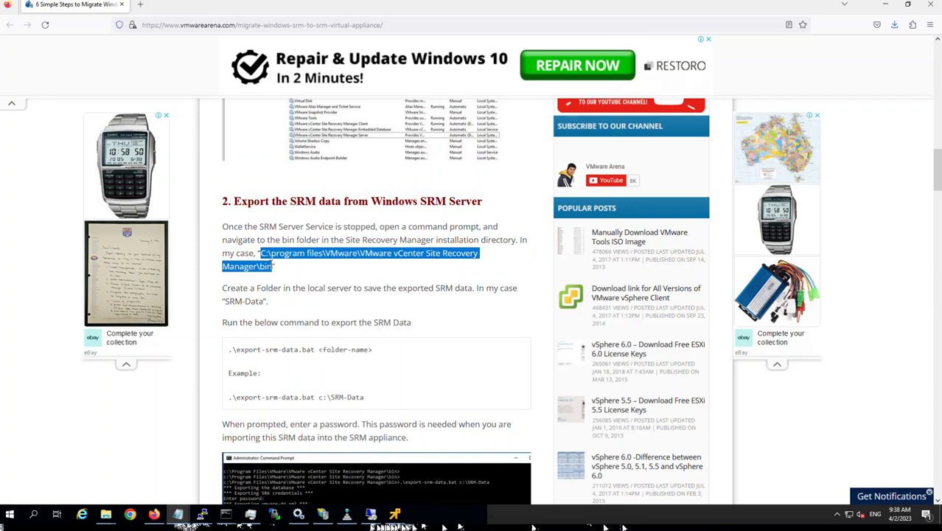
click(886, 5)
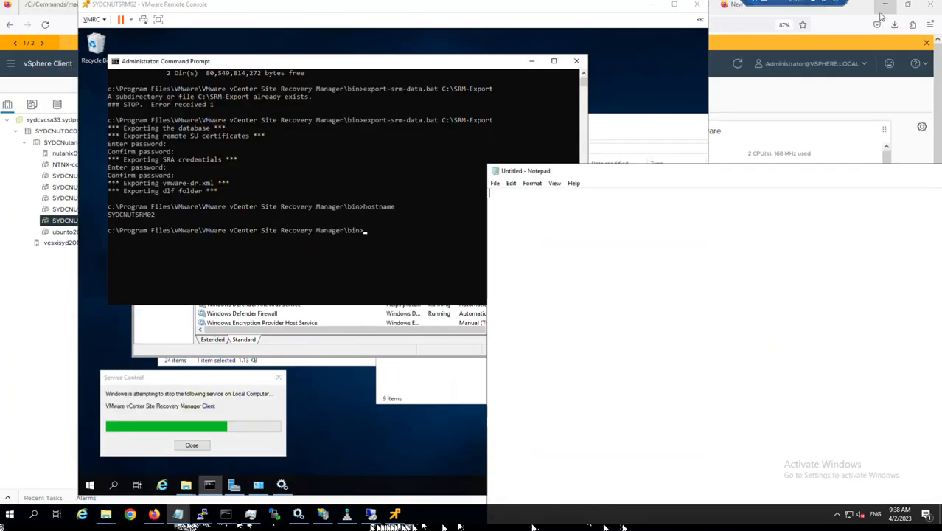
key(ctrl+v)
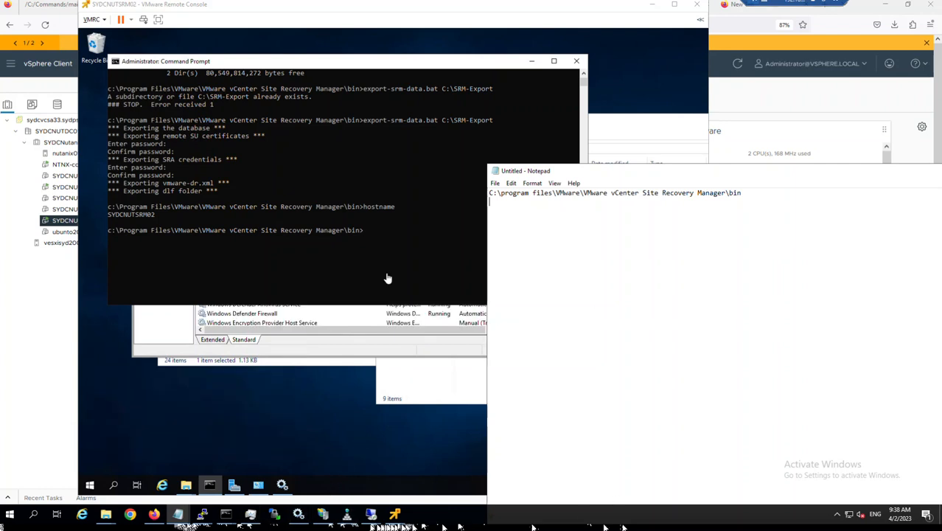
Stop the VMware vCenter Site Recovery Manager Embedded Database service on SYDCNUTSRM02
click(373, 342)
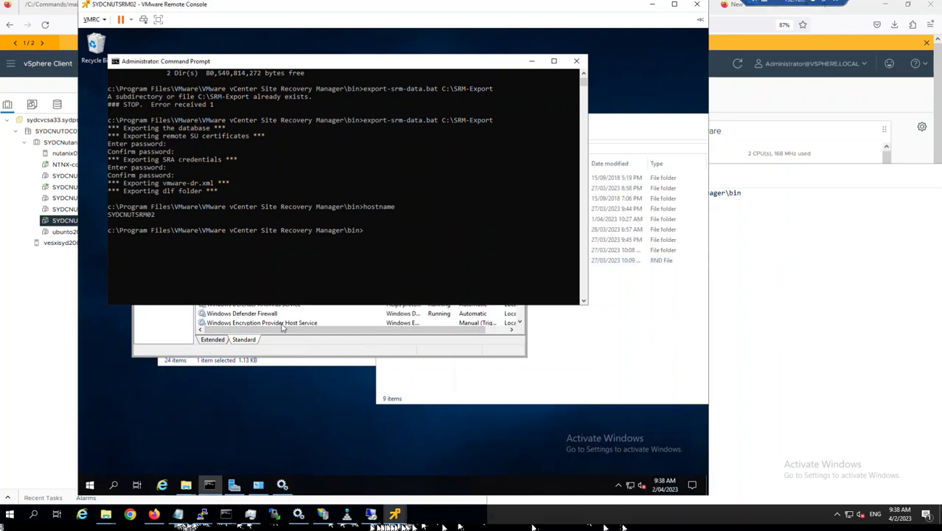
click(282, 327)
scroll(291, 324, down, 1)
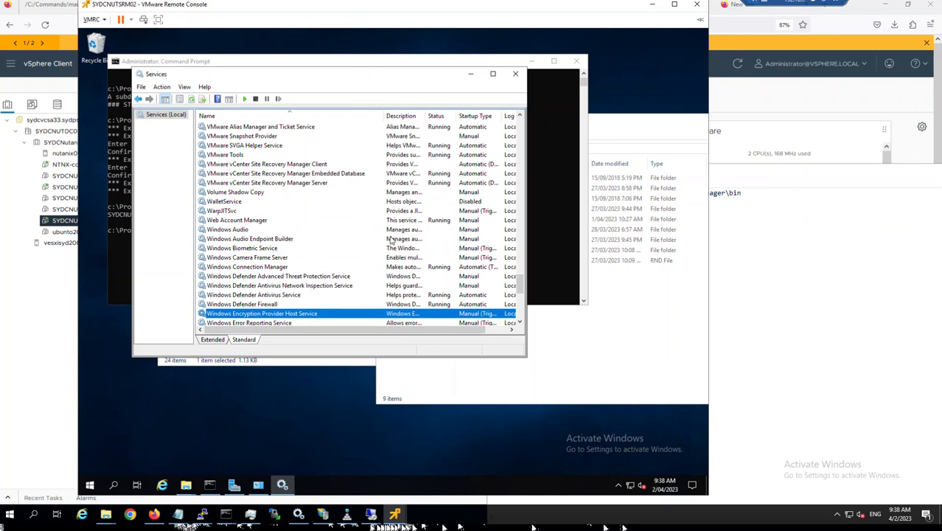
click(342, 165)
click(342, 172)
right_click(336, 173)
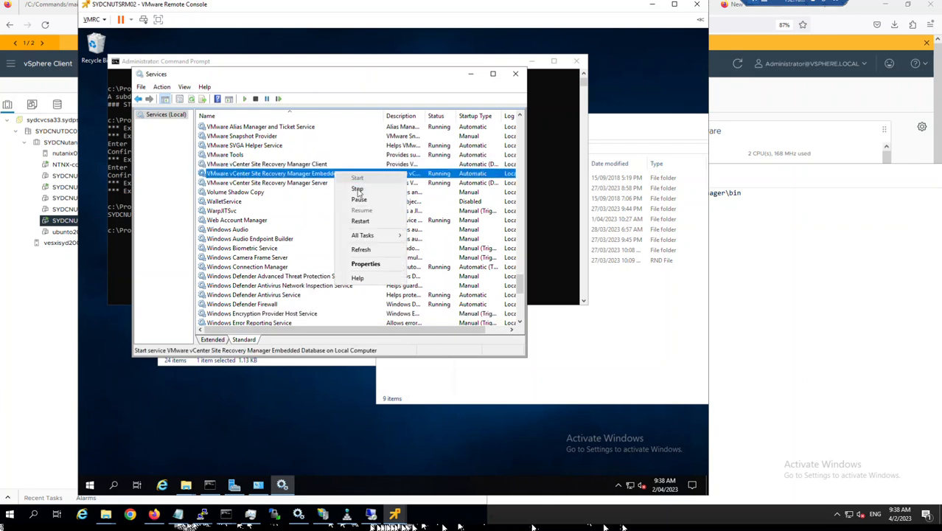
click(357, 190)
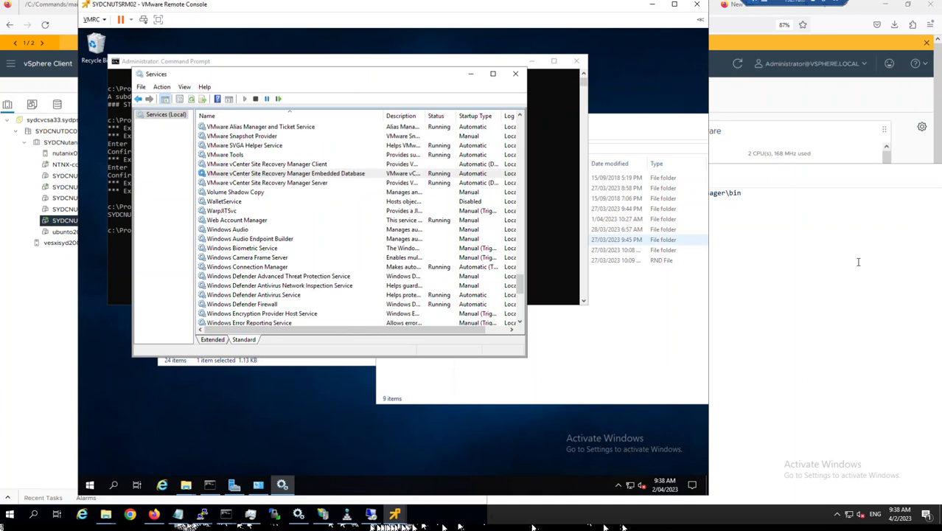
Stop the VMware vCenter Site Recovery Manager Server service on SYDCNUTSRM02
click(331, 183)
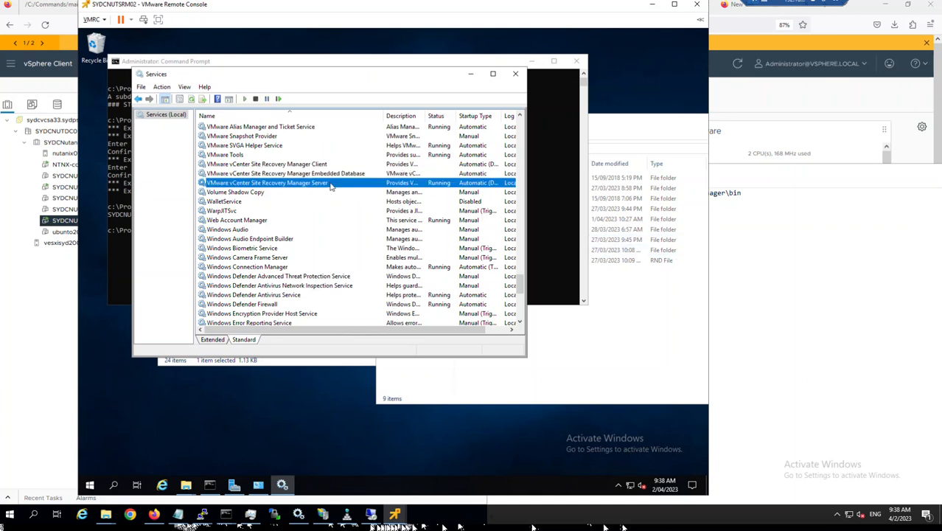
right_click(331, 184)
click(353, 200)
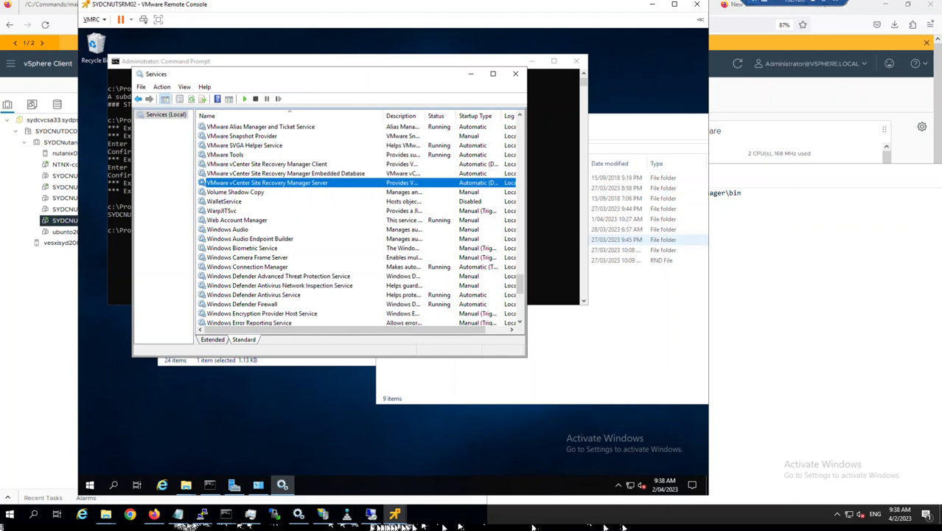
Copy the example command .\export-srm-data.bat c:\SRM-Data from the web guide onto the line below the path in Notepad
key(alt+Tab)
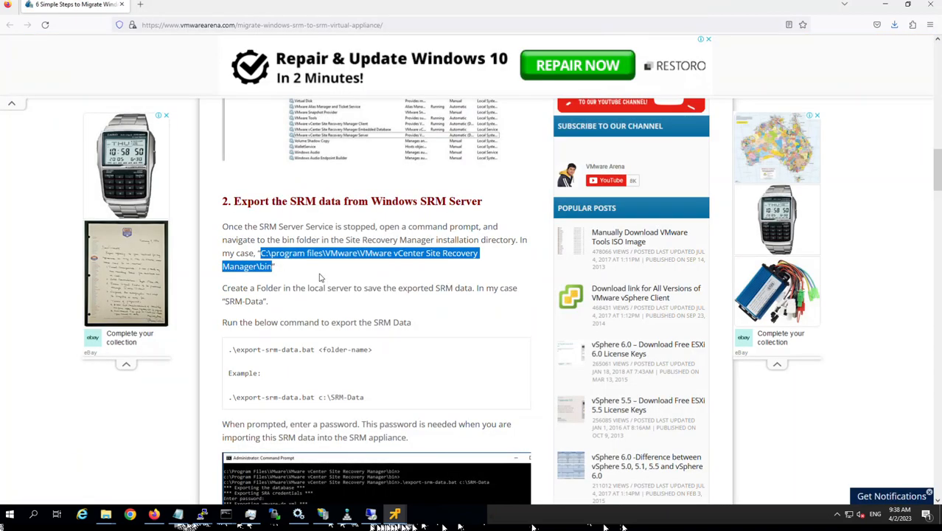
click(307, 364)
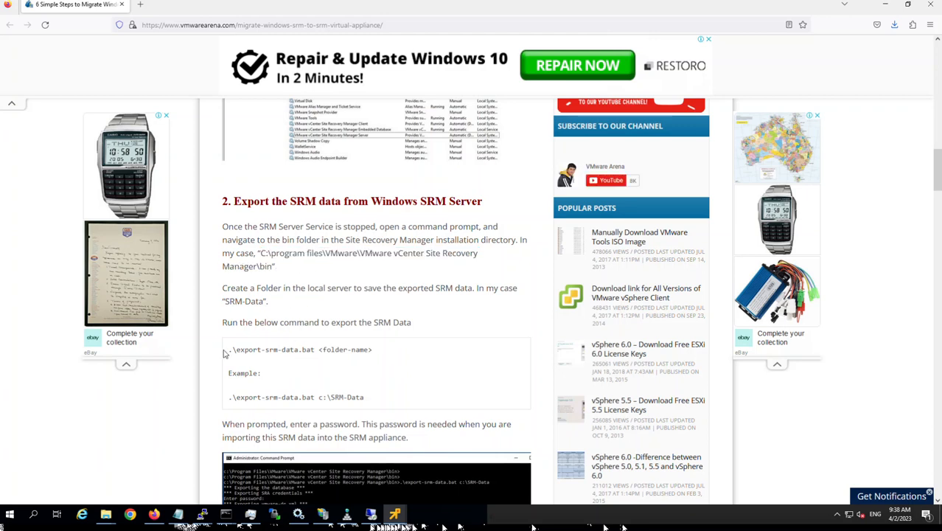
drag(229, 398, 370, 402)
key(ctrl+c)
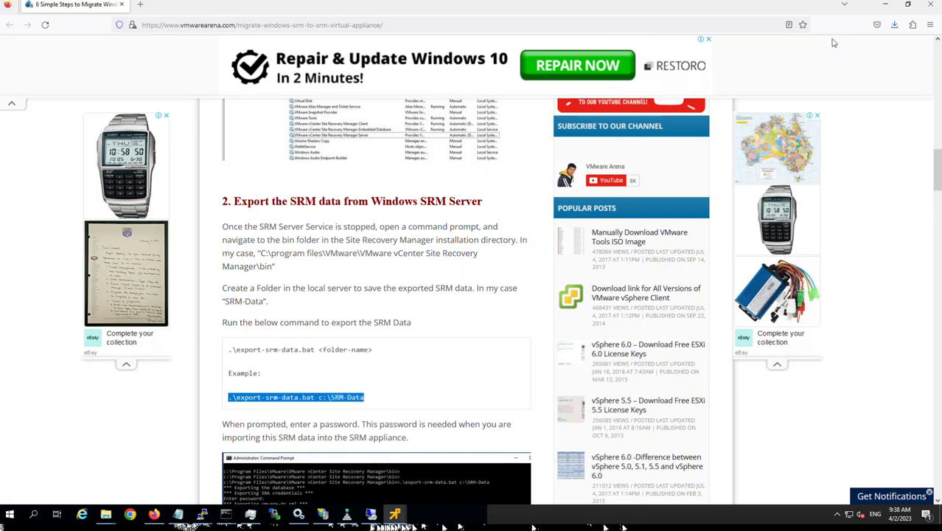
click(887, 5)
click(816, 213)
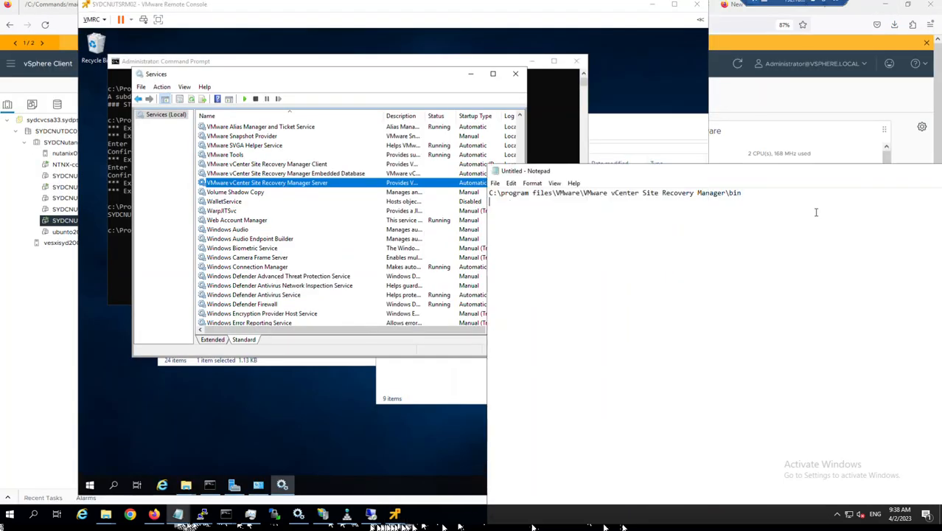
key(ctrl+v)
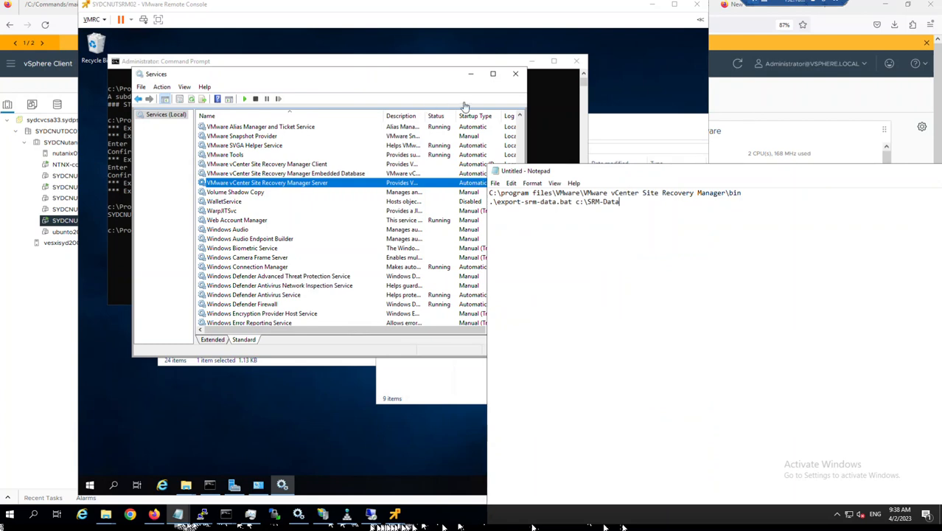
Open a new Command Prompt window on the SYDCNUTSRM02 server
click(544, 124)
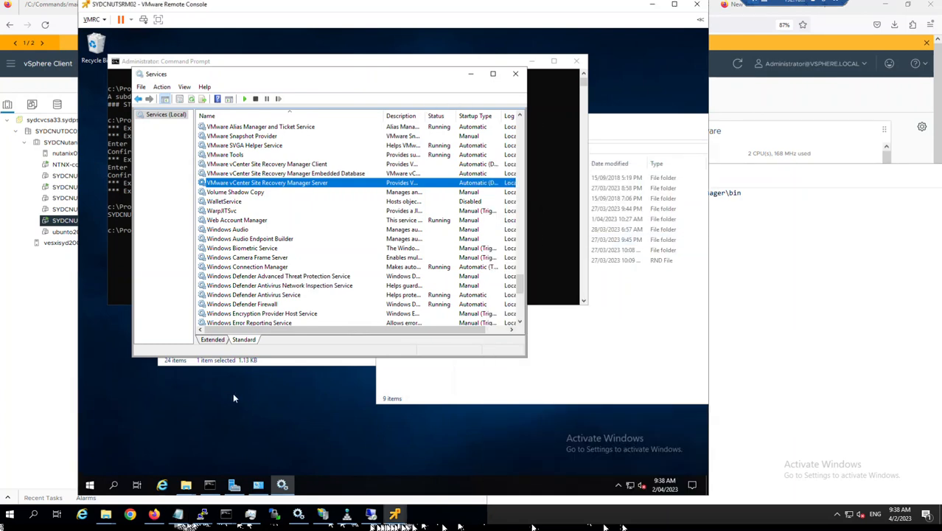
click(214, 479)
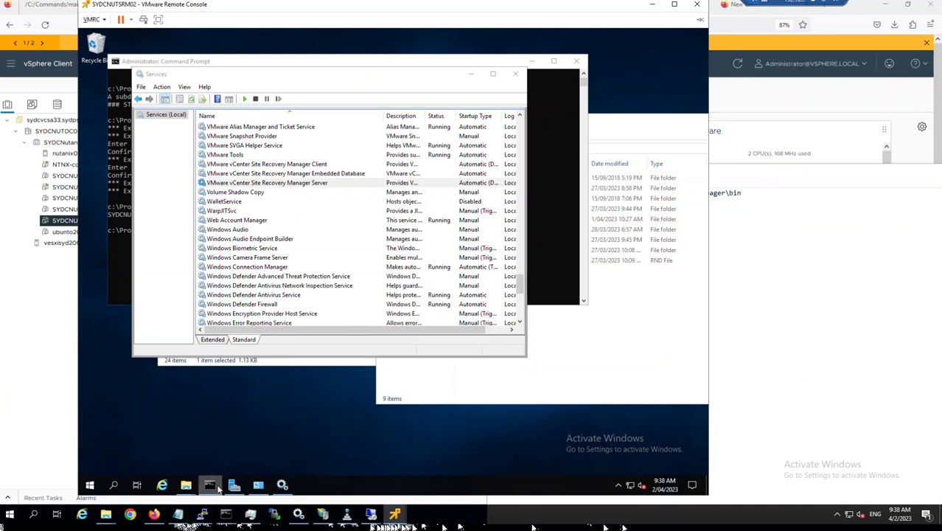
right_click(219, 490)
click(199, 431)
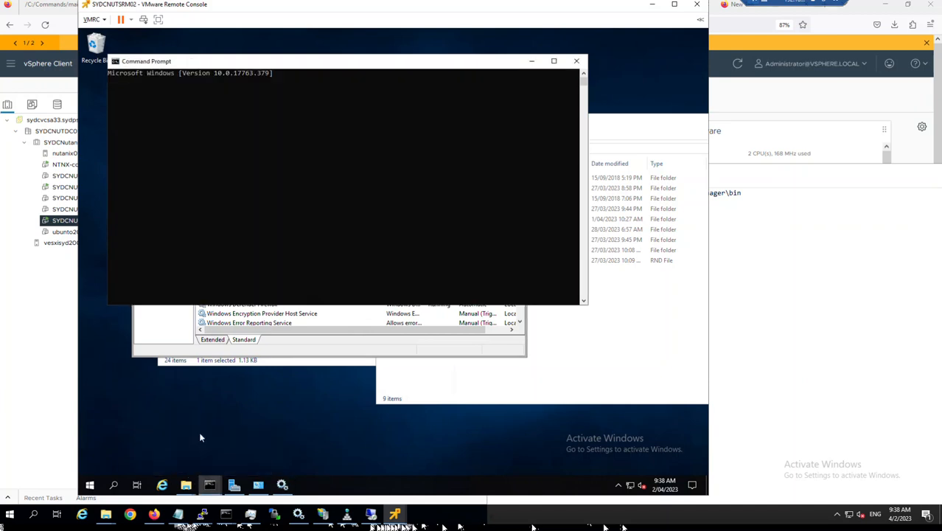
Change the Command Prompt directory to c:\Program Files\VMware\VMware vCenter Site Recovery Manager\bin, using the path kept in Notepad
click(803, 262)
drag(678, 191, 472, 189)
click(397, 222)
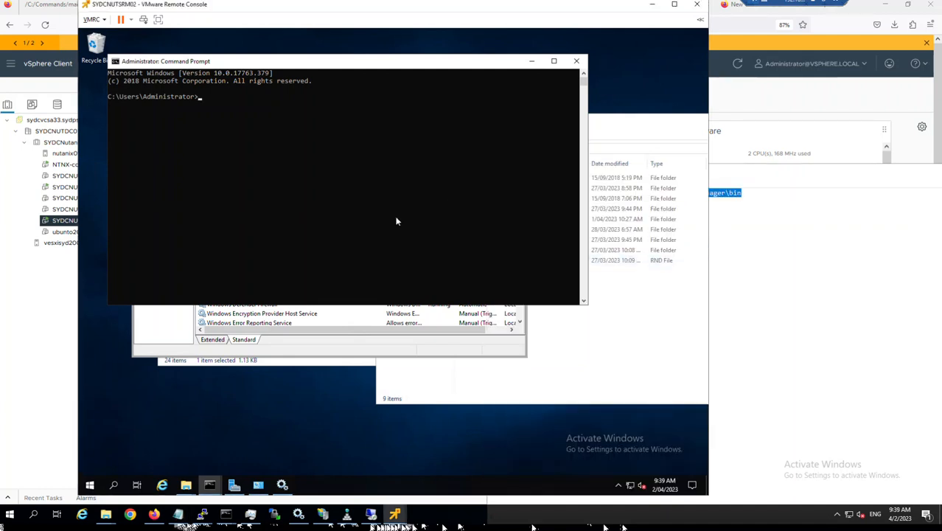
text(cd)
text(C:\program files\VMware\VMware vCenter Site Recovery Manager\bin)
key(Return)
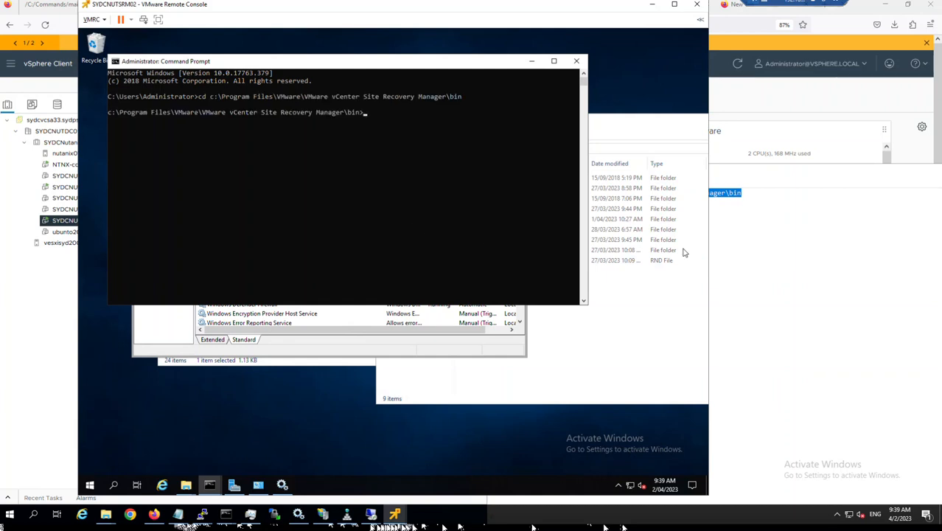
Remove the leading .\ from the export-srm-data.bat command in Notepad
click(799, 252)
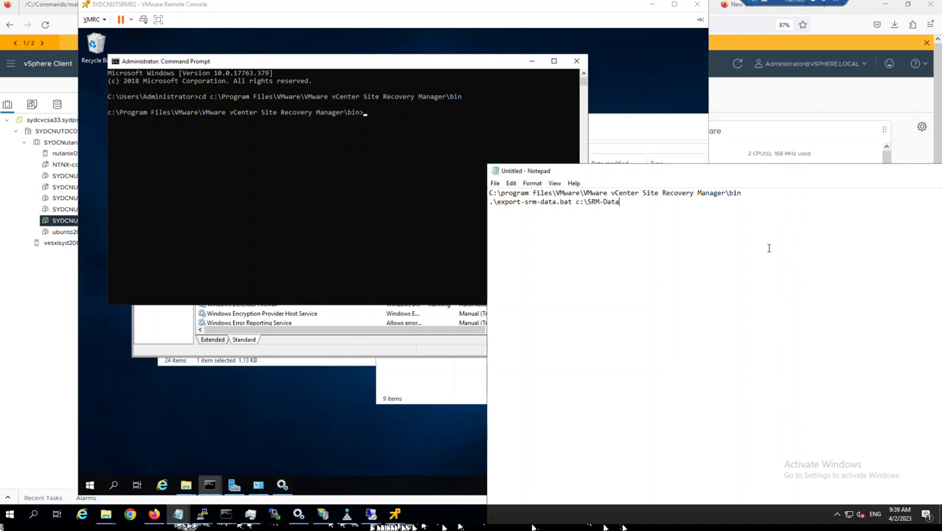
key(Home)
key(Delete)
key(Delete)
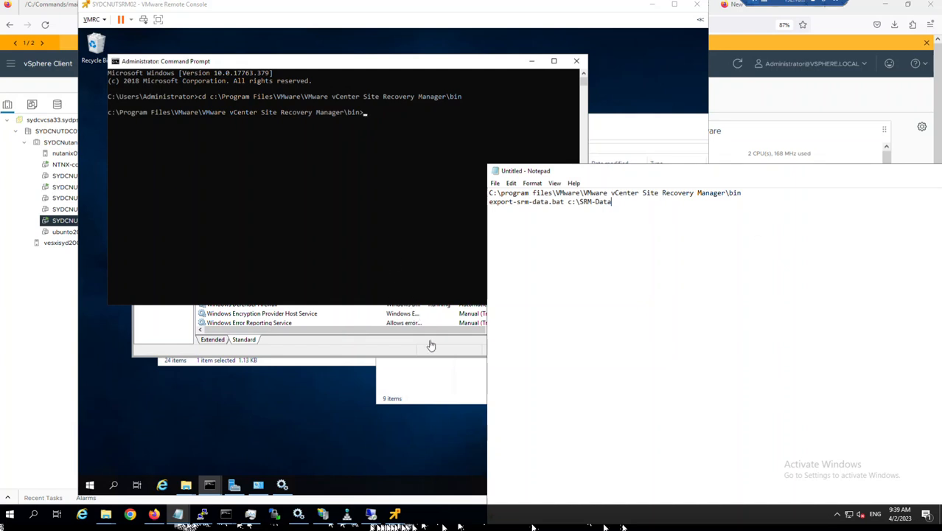
Try to replace SRM-Data in the Notepad command with the name copied from the SRM-Export folder on the server's C: drive
click(442, 398)
click(442, 398)
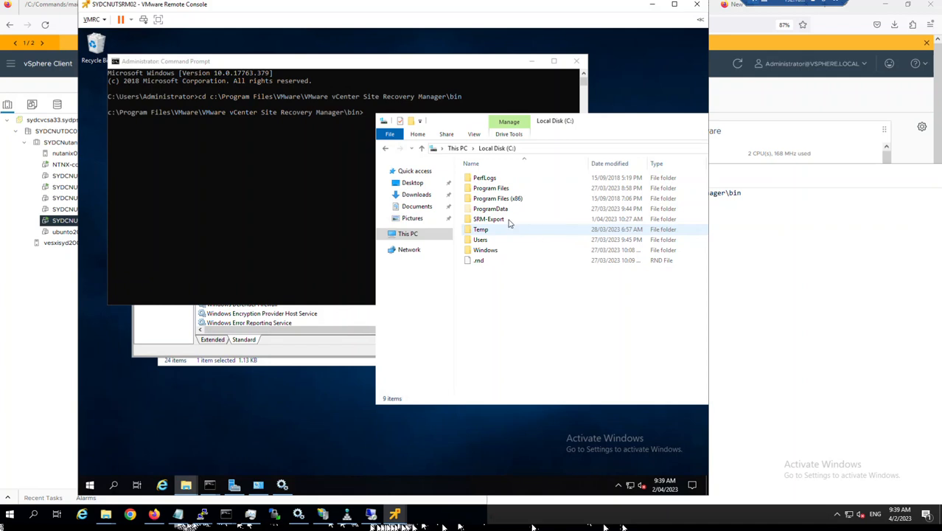
click(508, 219)
click(507, 219)
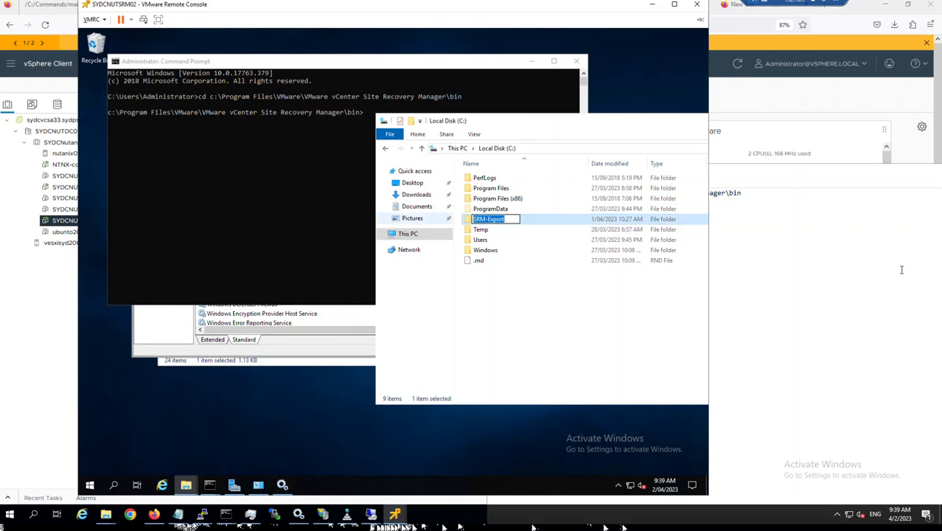
click(783, 250)
key(BackSpace)
key(BackSpace)
key(BackSpace)
key(BackSpace)
key(BackSpace)
key(BackSpace)
key(BackSpace)
key(BackSpace)
text(C:\program files\VMware\VMware vCenter Site Recovery Manager\bin)
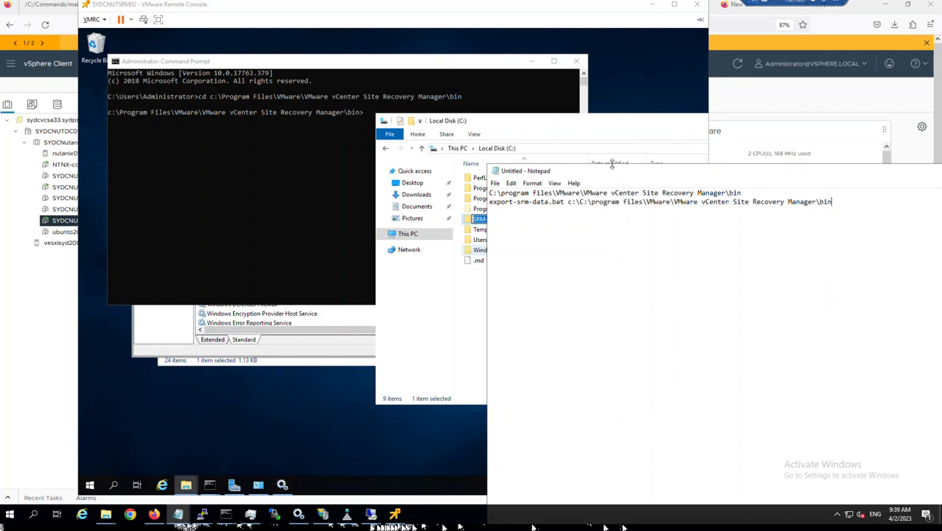
Replace the wrongly pasted path in the Notepad command so the export target reads c:\SRM-Export-02
drag(624, 176, 680, 240)
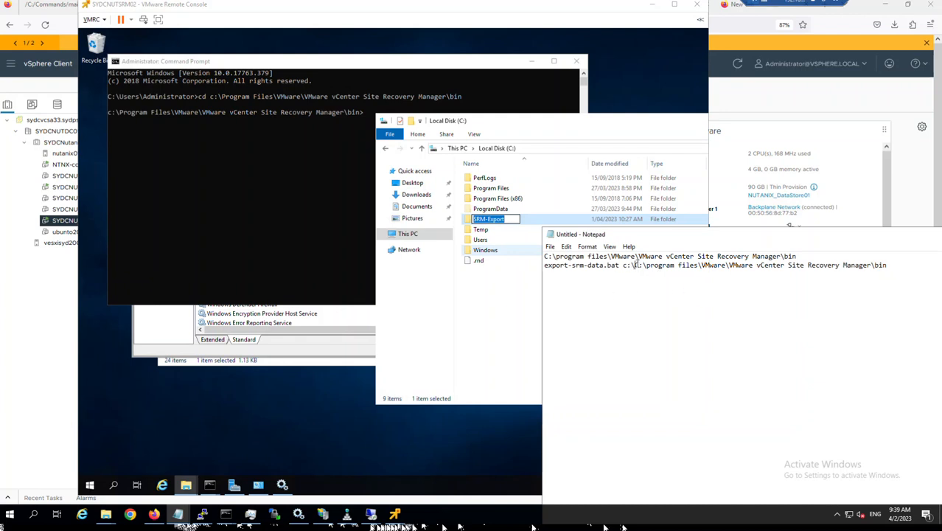
drag(635, 264, 928, 269)
text(SRM)
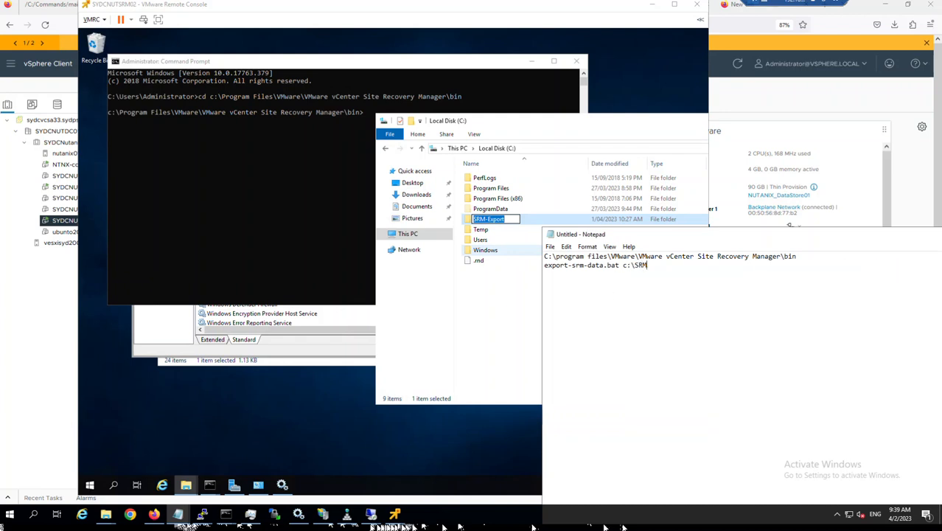
text(-Export-02)
click(520, 327)
click(523, 308)
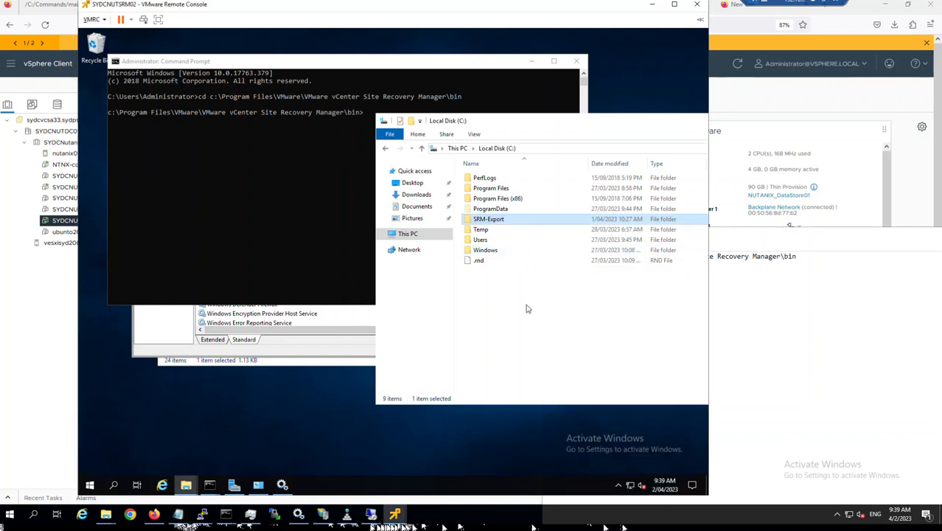
click(822, 361)
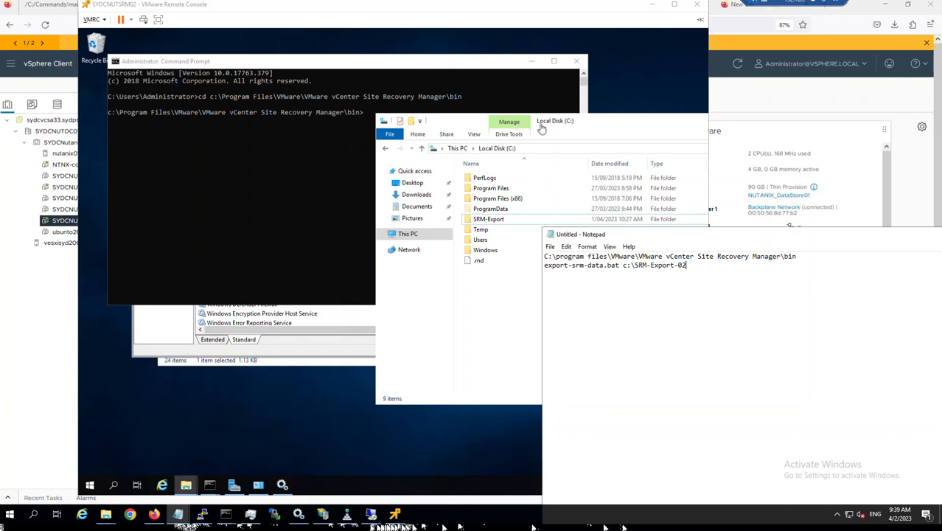
Move the C: drive folder window and Notepad clear of the Command Prompt so all three can be seen
drag(582, 124, 407, 318)
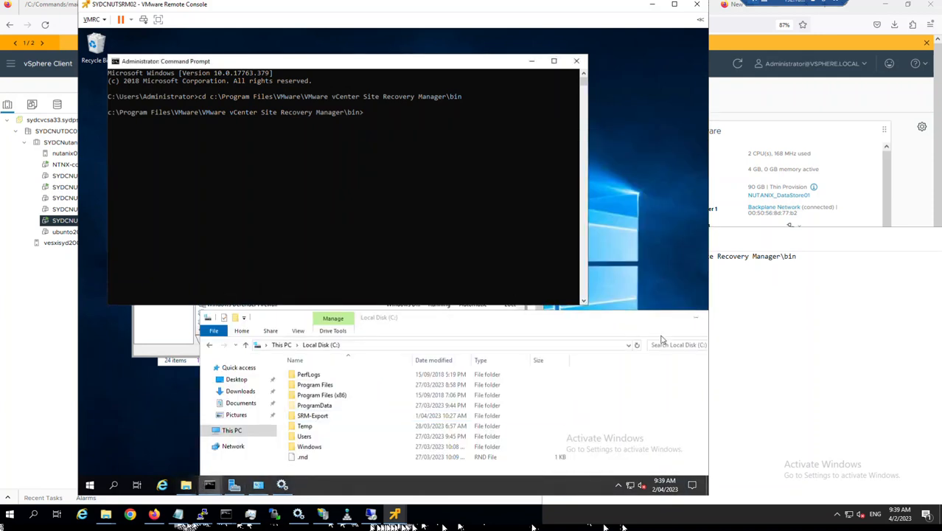
click(838, 348)
drag(711, 239, 882, 215)
Try to export the SRM data by running export-srm-data.bat c:\SRM-Export-02 in the Command Prompt
click(335, 214)
text(e)
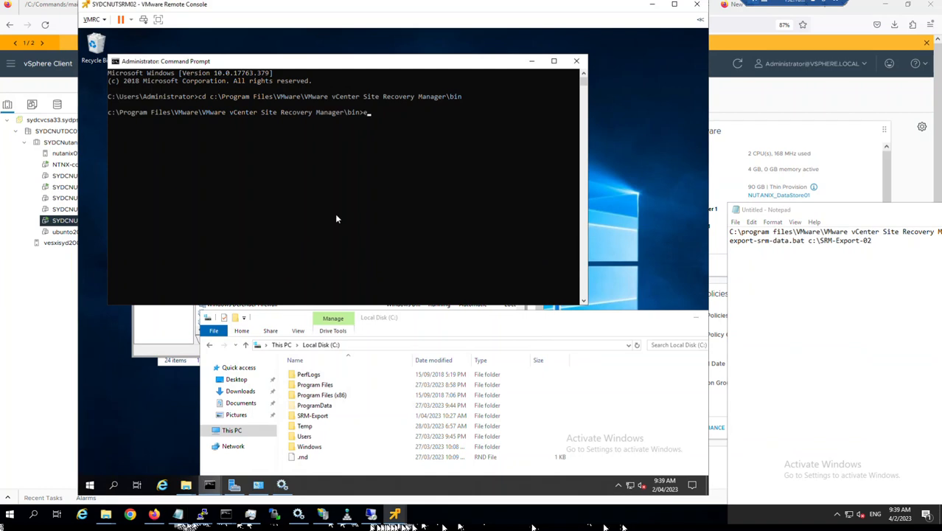
text(xportHistory.exe)
key(BackSpace)
key(BackSpace)
key(BackSpace)
key(BackSpace)
key(BackSpace)
key(BackSpace)
key(BackSpace)
key(BackSpace)
key(BackSpace)
key(BackSpace)
key(BackSpace)
text(-srm-data.bat)
text( c:\)
text(SRM-)
text(E)
text(por)
key(BackSpace)
key(BackSpace)
key(BackSpace)
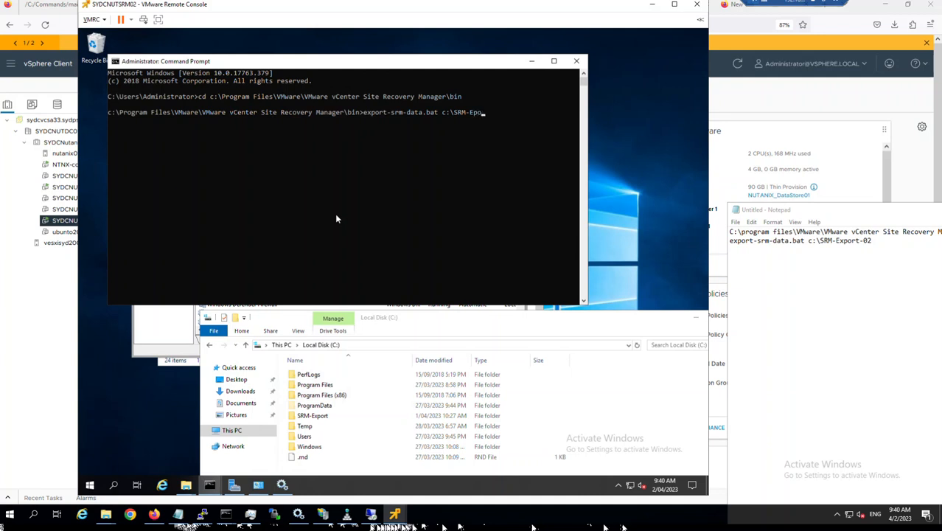
text(xport-02)
key(Return)
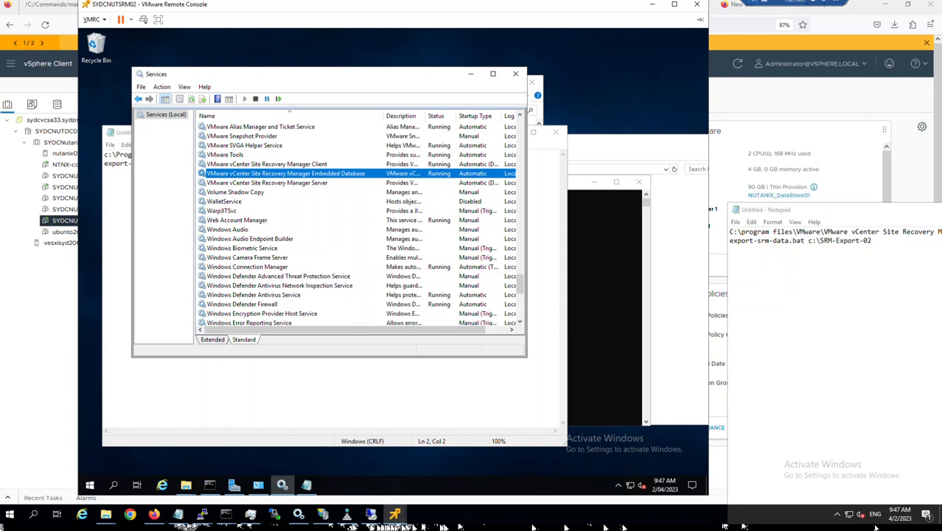
Check the status of the Site Recovery Manager Server, Client and Embedded Database services and the folders on the C: drive
click(313, 184)
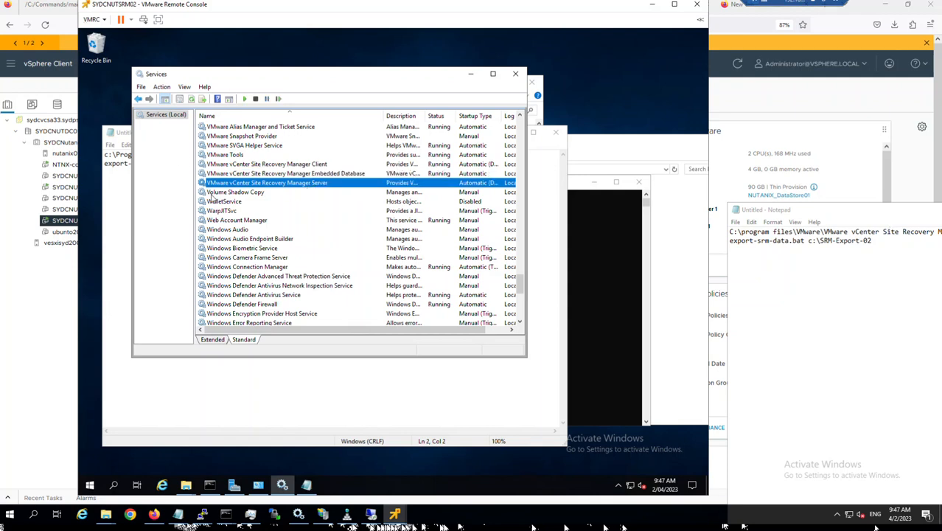
click(323, 164)
click(328, 174)
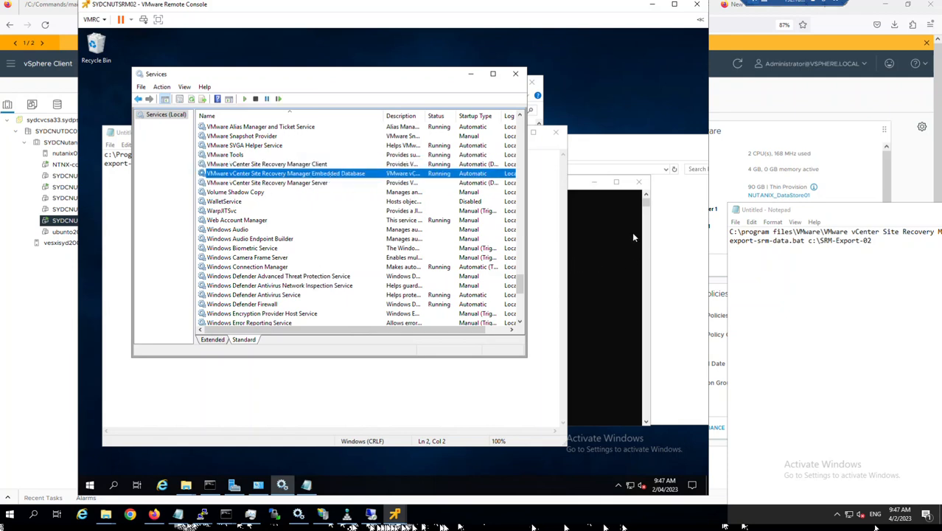
click(593, 148)
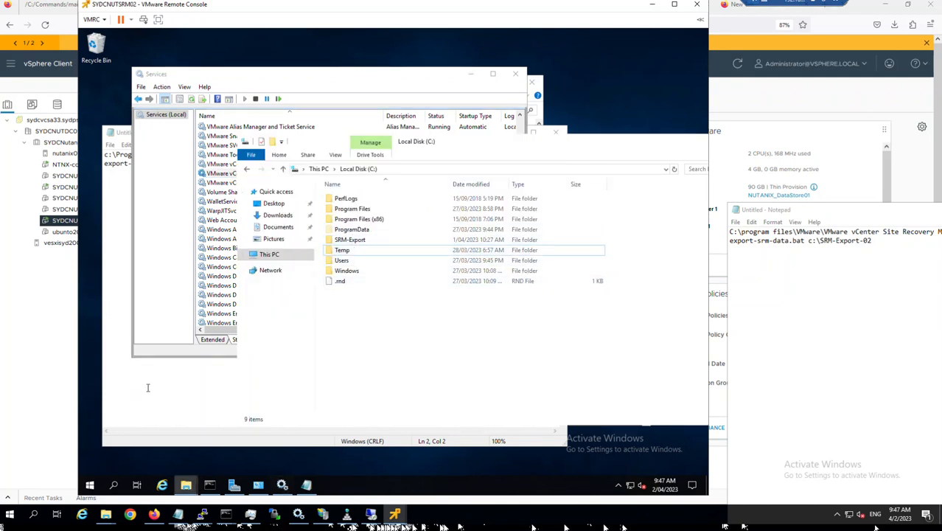
Copy export-srm-data.bat c:\SRM-Export-02 from the server's Notepad into the Command Prompt and run it from the bin directory
click(109, 206)
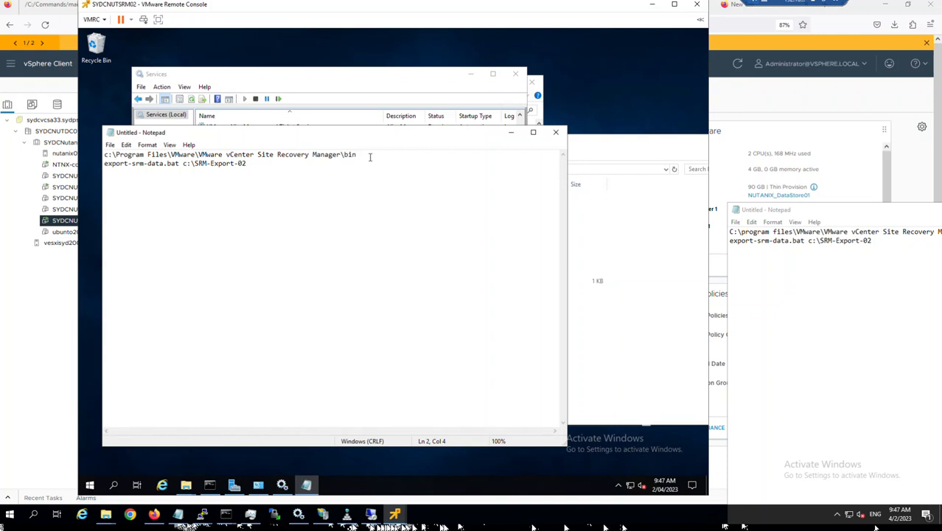
drag(372, 154, 73, 159)
click(209, 484)
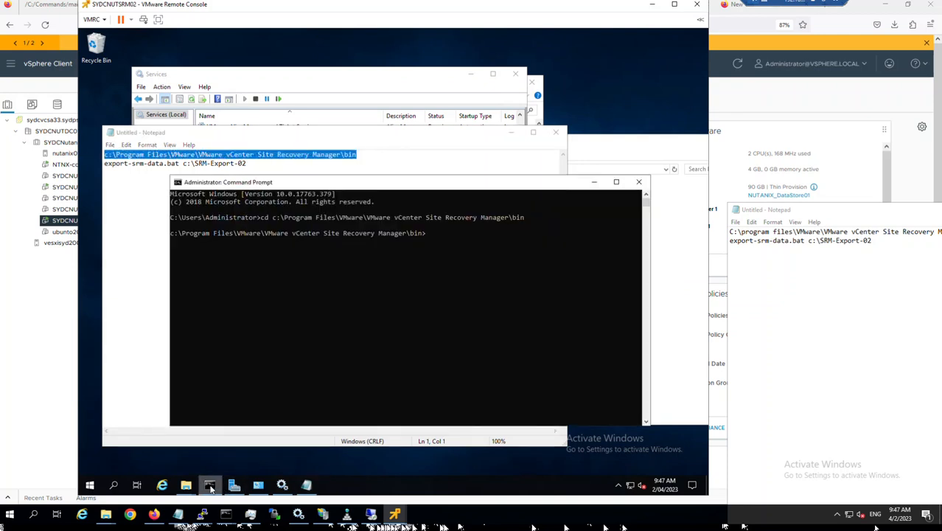
click(118, 239)
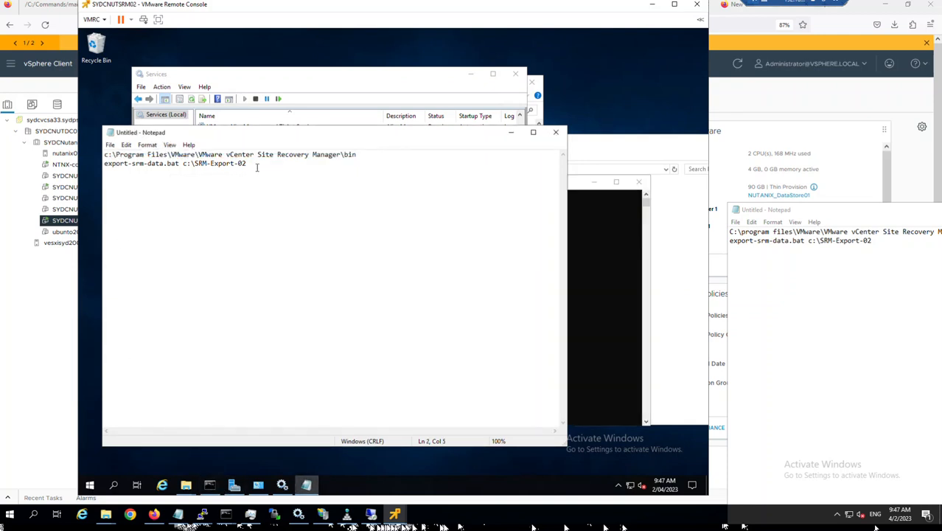
drag(250, 163, 85, 173)
click(595, 313)
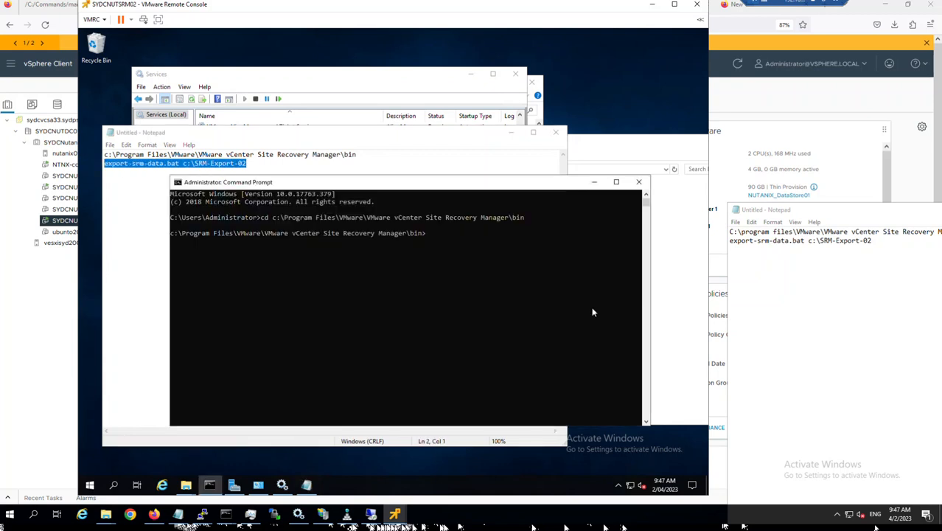
text(export-srm-data.bat c:\SRM-Export-02)
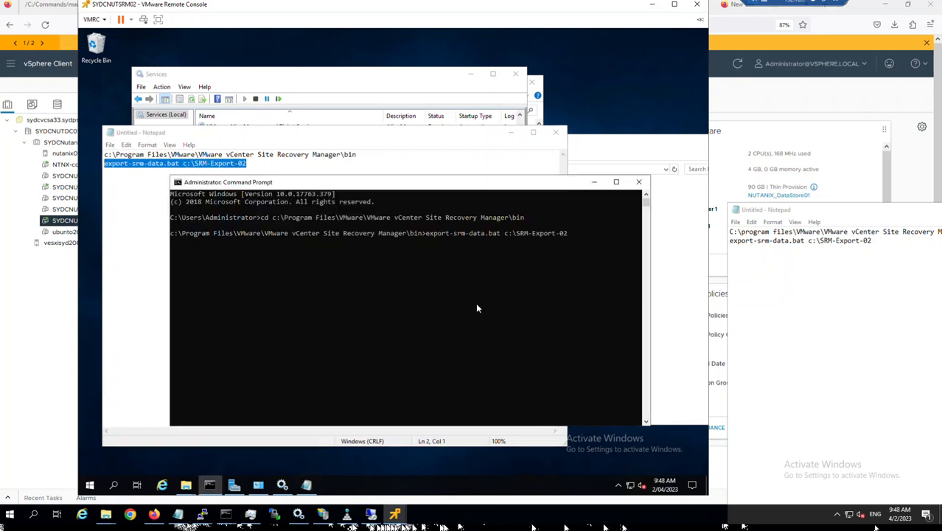
key(Return)
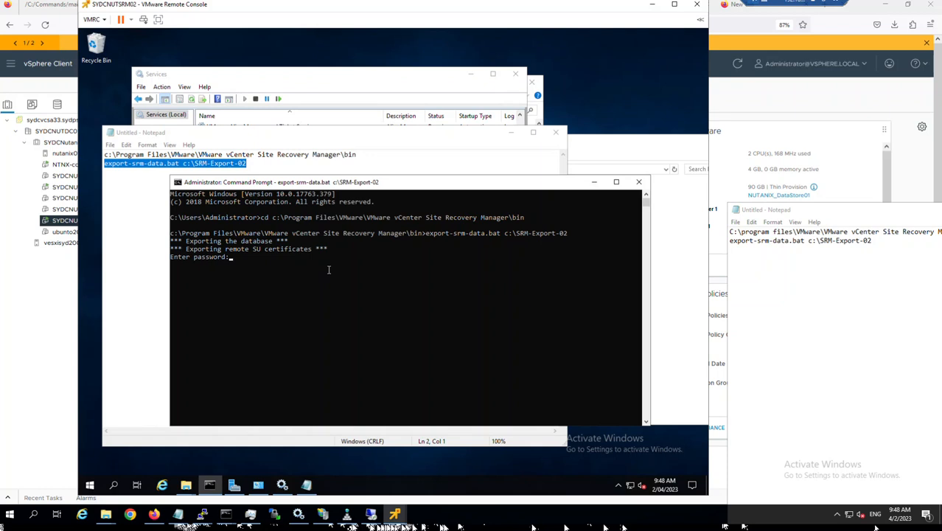
Enter and confirm the export passwords for the remote SU certificates and the SRA credentials
click(329, 272)
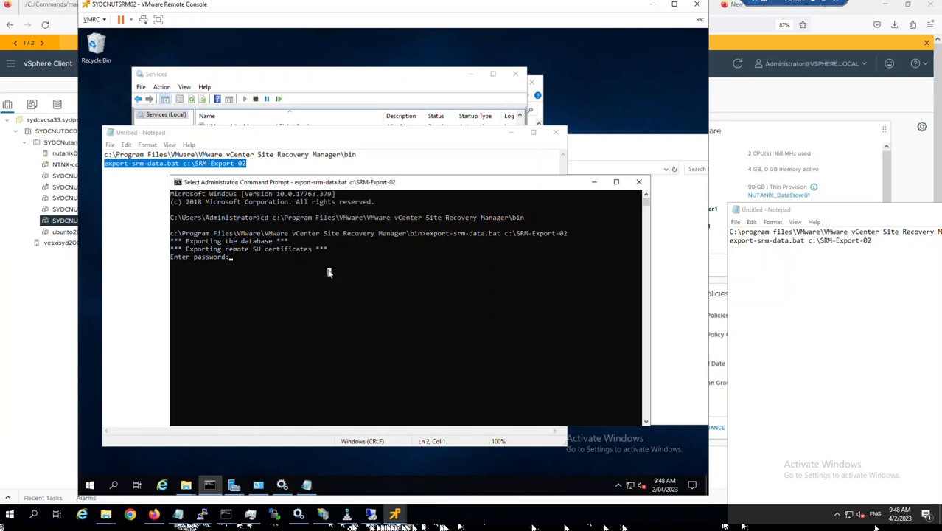
key(Escape)
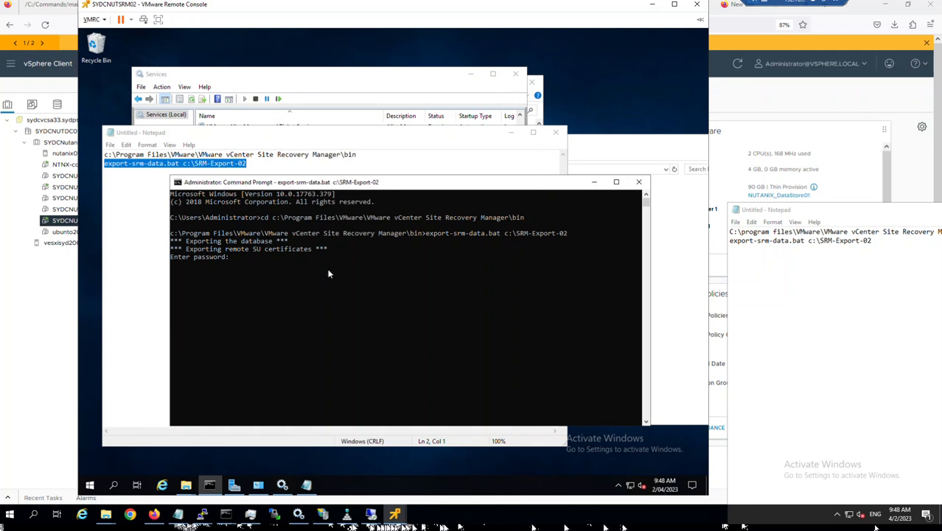
key(Return)
key(Return)
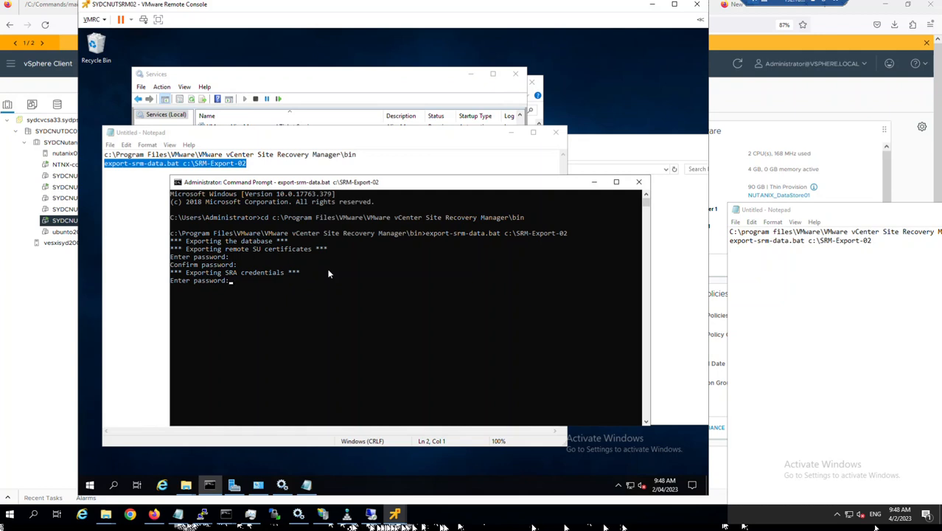
key(Return)
key(Return)
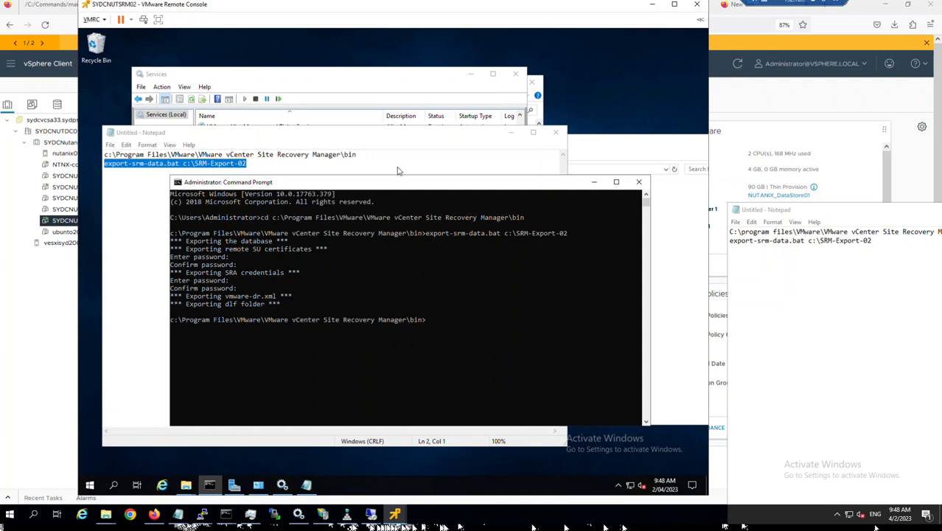
Open the SRM-Export-02 folder on the C: drive to inspect the exported files
click(634, 153)
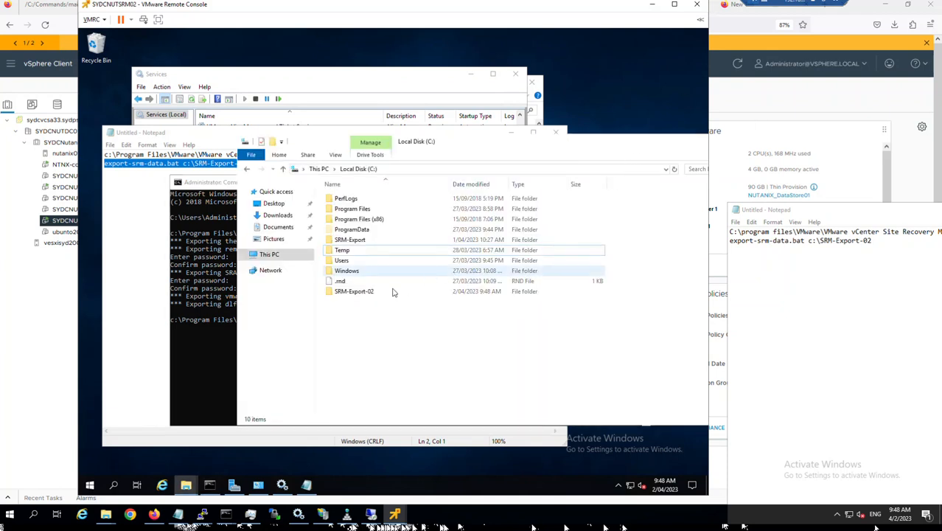
double_click(355, 292)
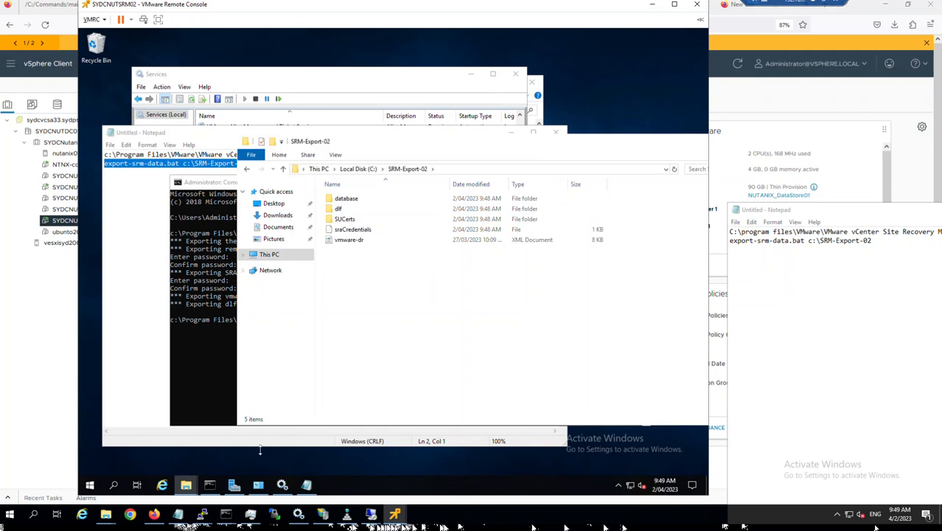
Open the SRM-Exports folder in the software share on 192.168.120.52
click(189, 487)
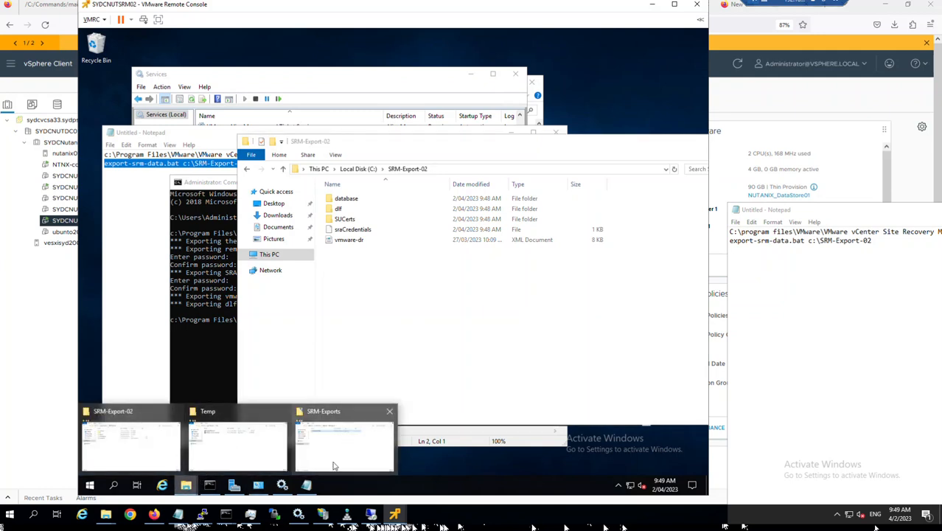
click(302, 470)
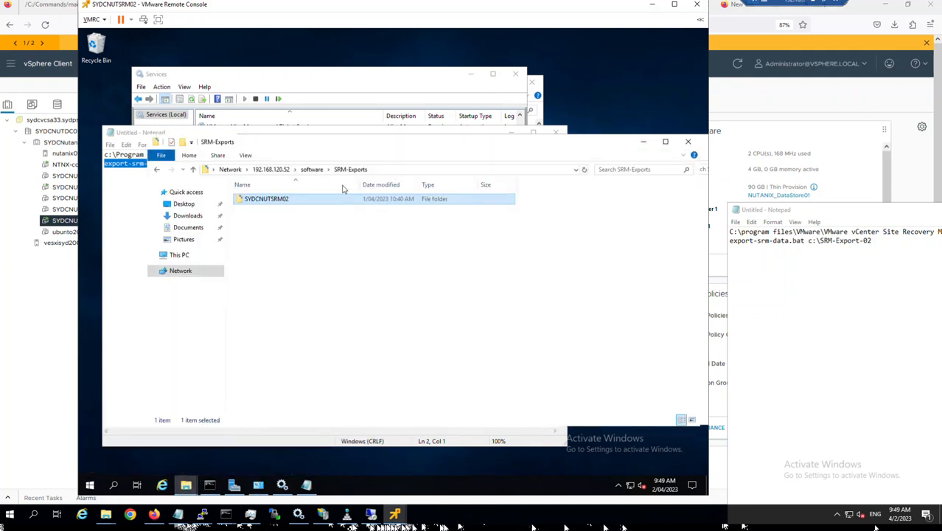
click(312, 170)
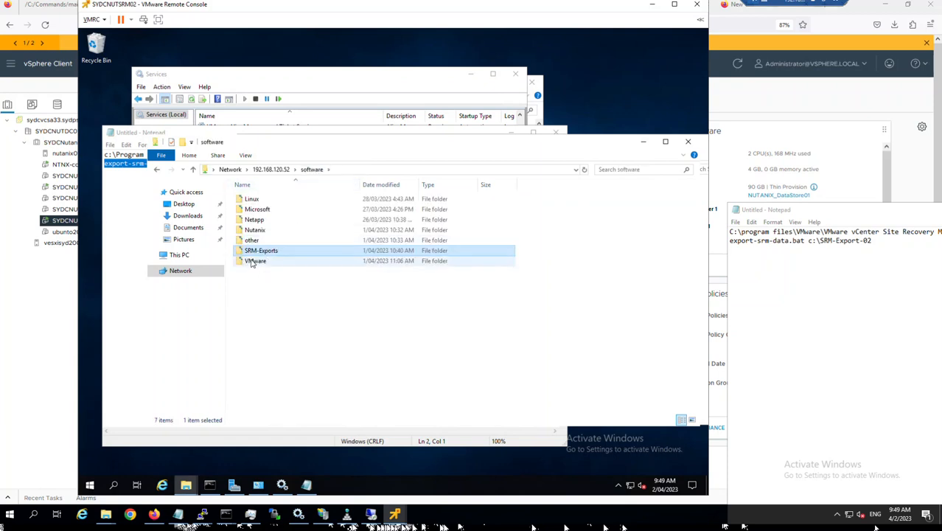
double_click(271, 250)
click(268, 203)
Create a folder named SYDCNUTSRM02_020423_A in the SRM-Exports share and open it
right_click(296, 257)
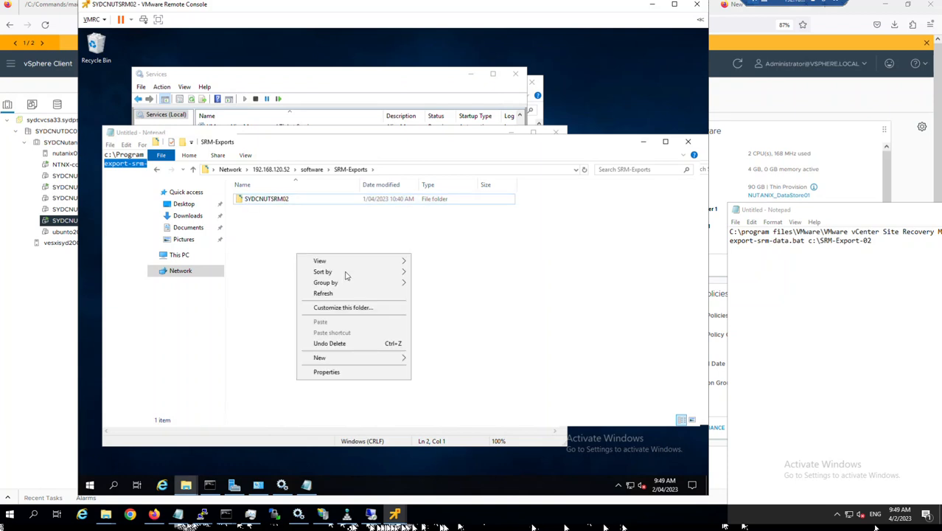
mouse_move(358, 359)
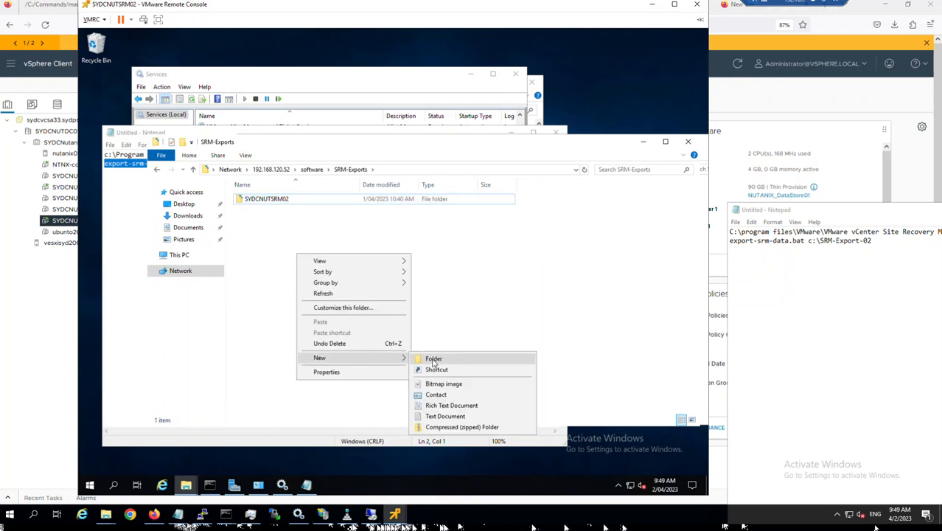
click(435, 357)
text(SYDCNUTSRM02)
text(_020423)
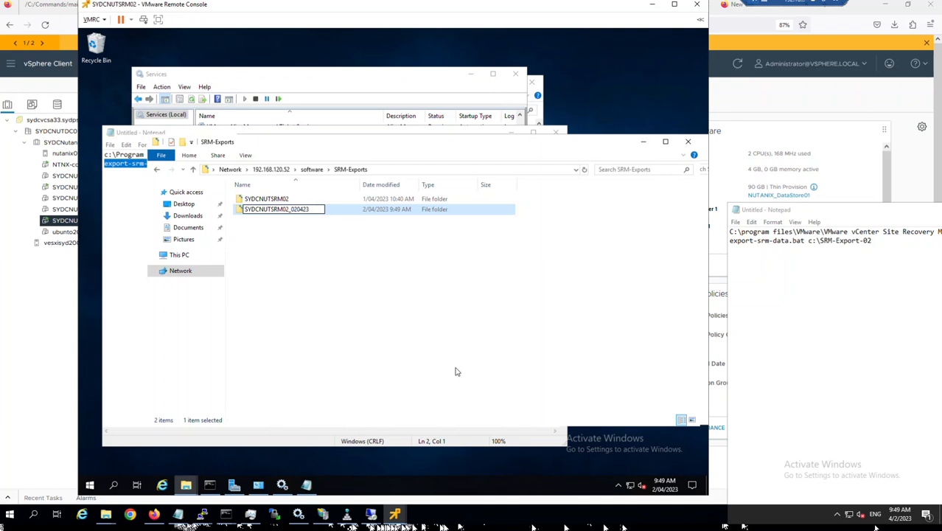
text(_A)
key(Return)
key(Return)
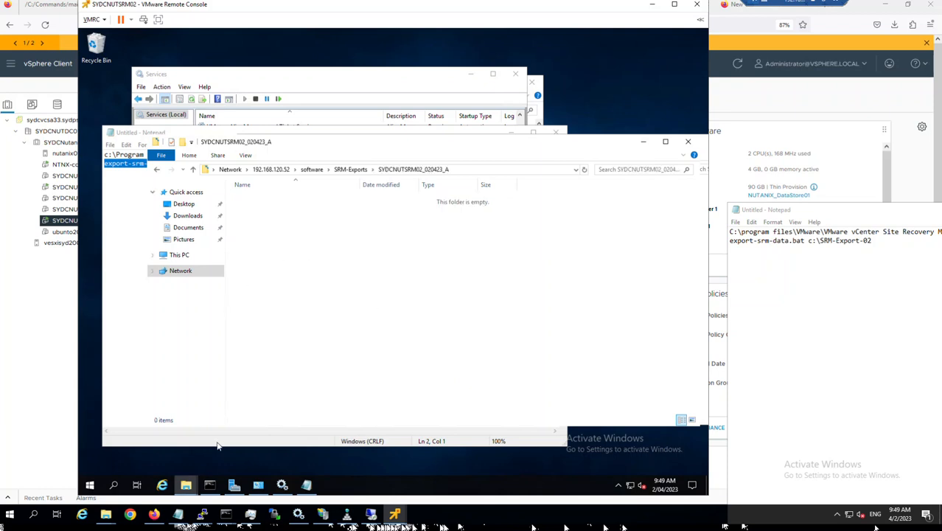
Copy the SRM-Export-02 folder from the C: drive into the SYDCNUTSRM02_020423_A folder on the share
mouse_move(189, 484)
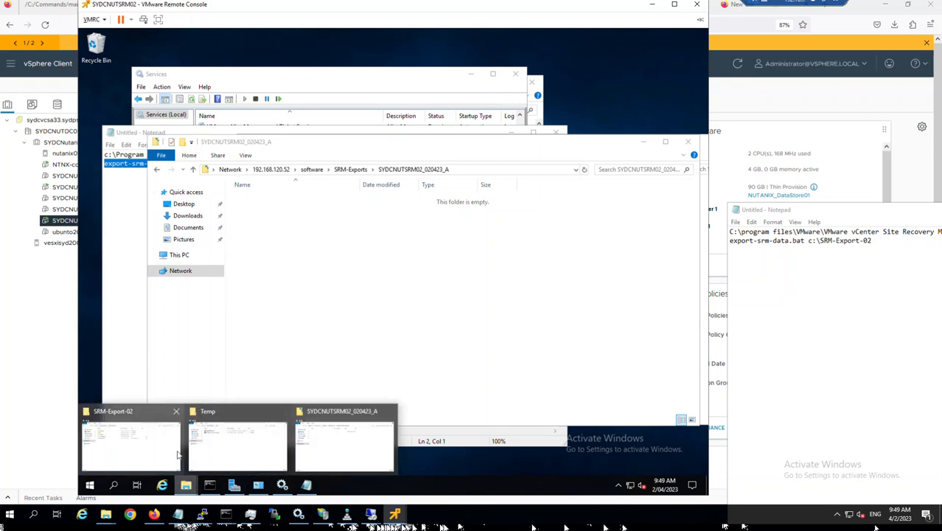
click(136, 446)
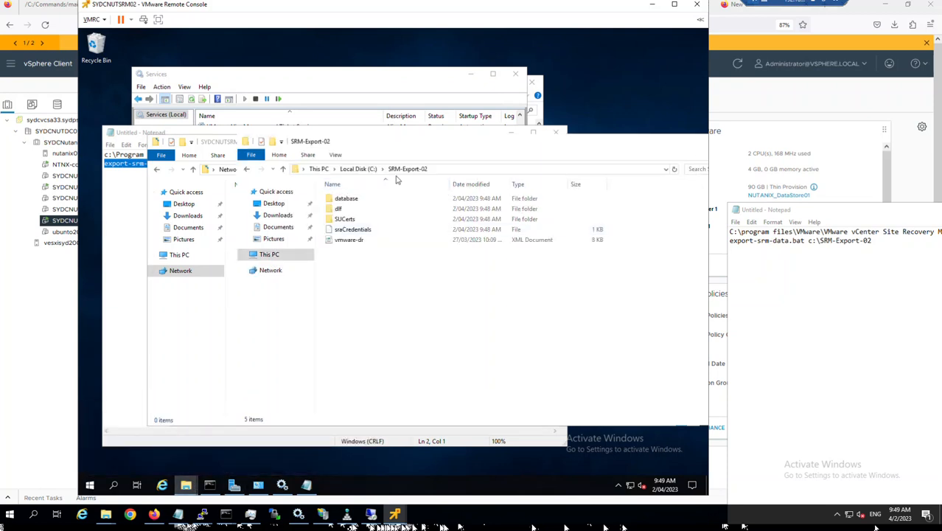
click(359, 169)
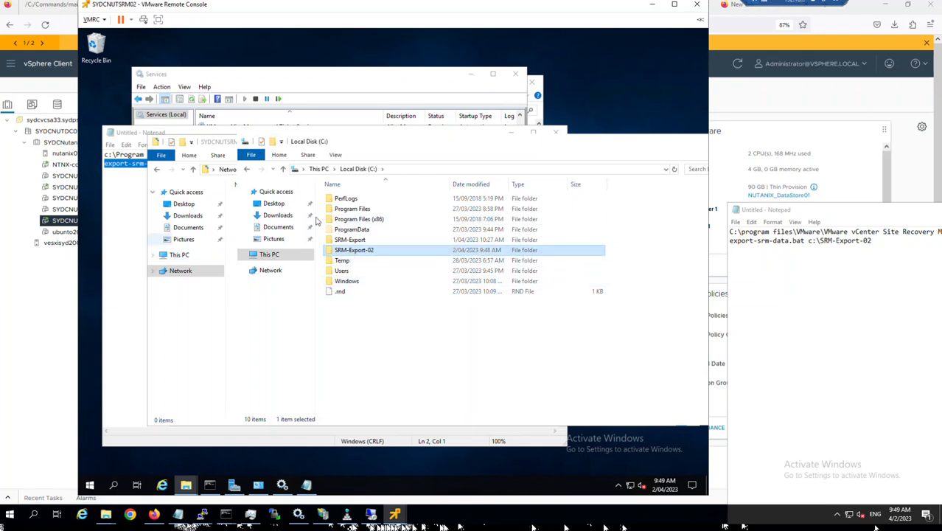
drag(322, 132, 460, 210)
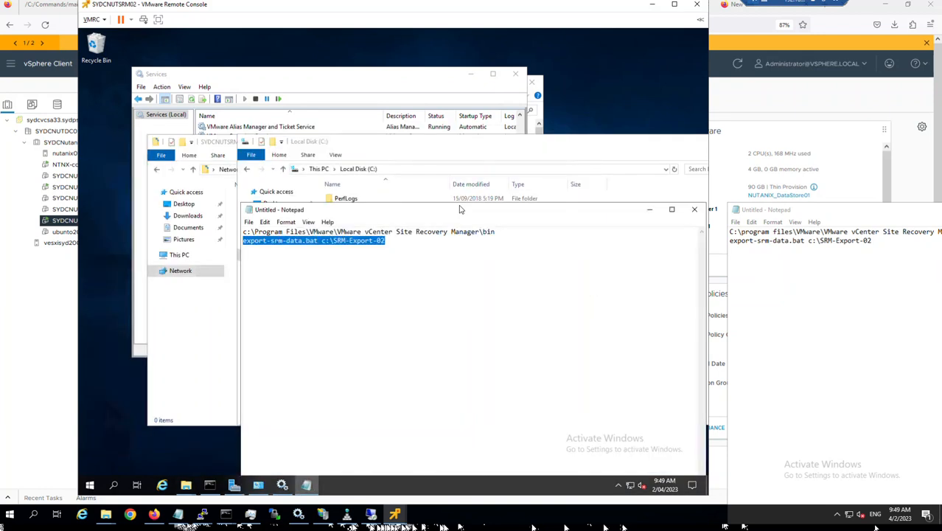
click(221, 143)
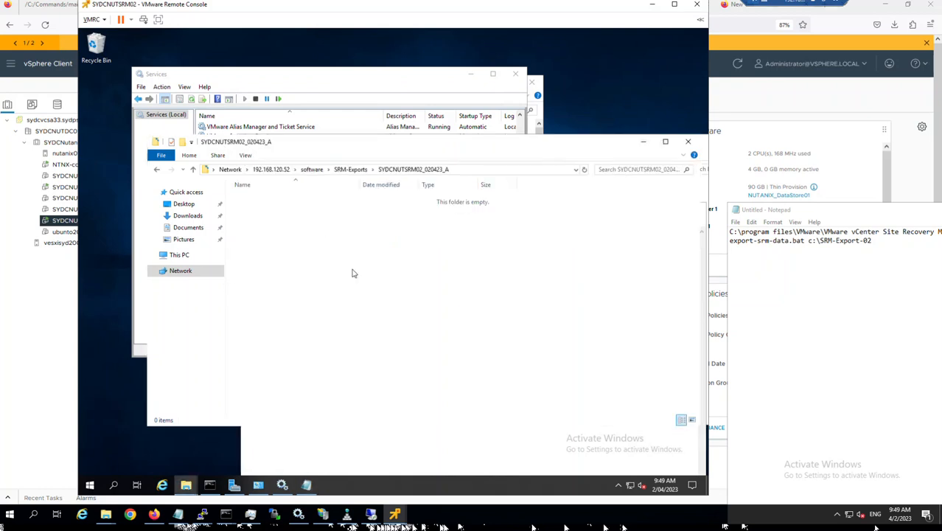
key(ctrl+v)
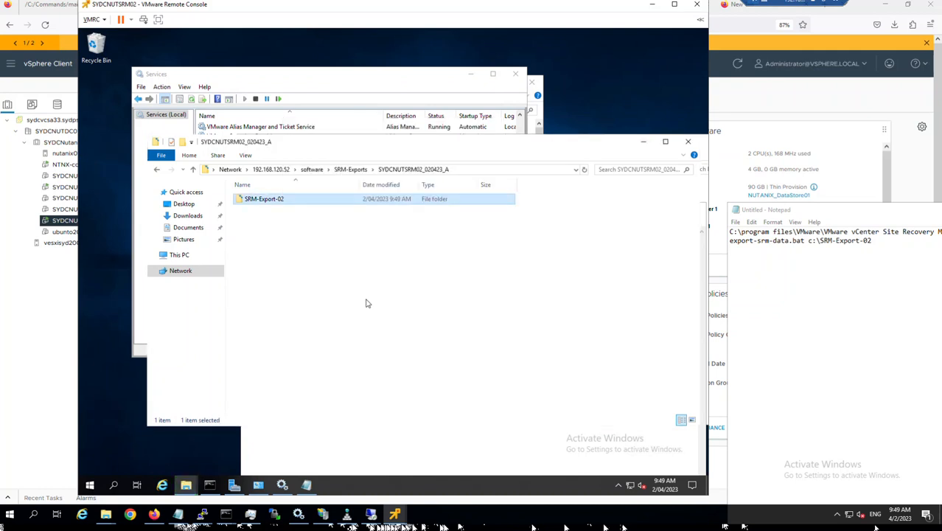
Try to shut down the SYDCNUTSRM02 server with the reason Other (Unplanned)
click(97, 367)
right_click(91, 485)
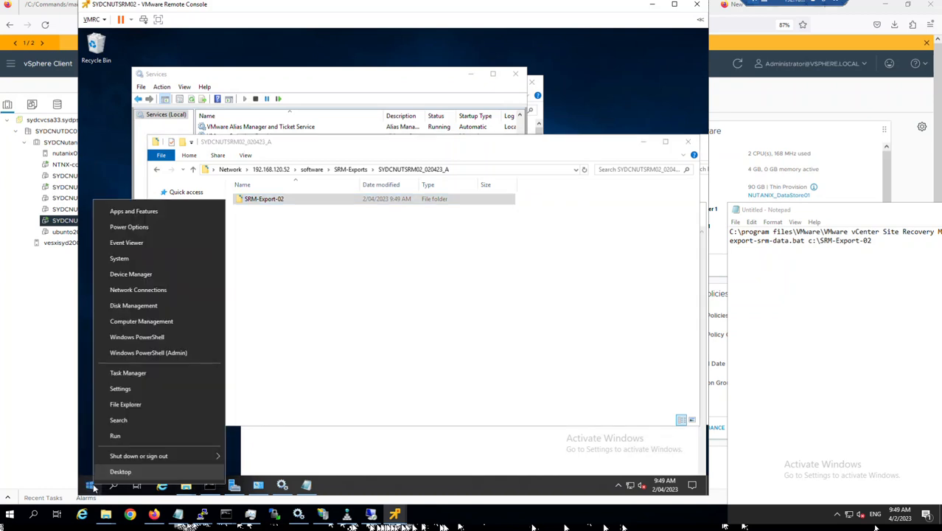
mouse_move(200, 457)
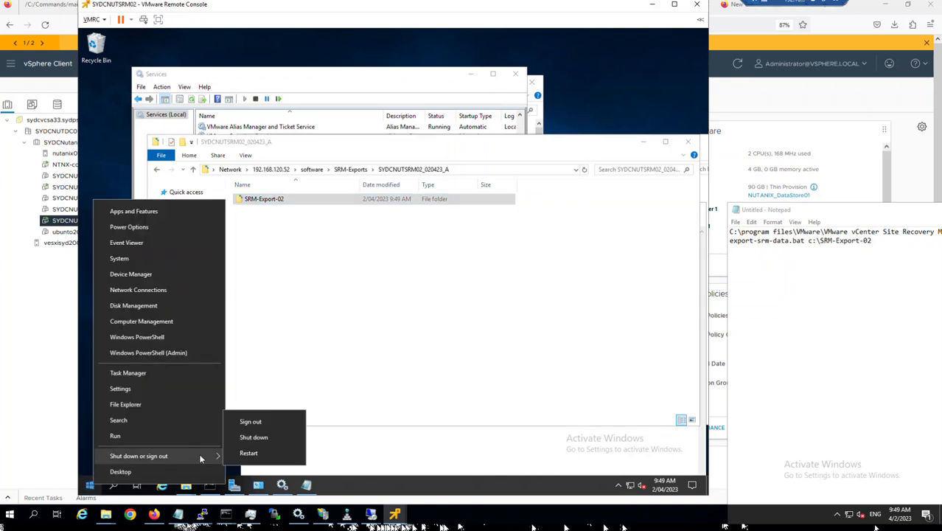
click(258, 438)
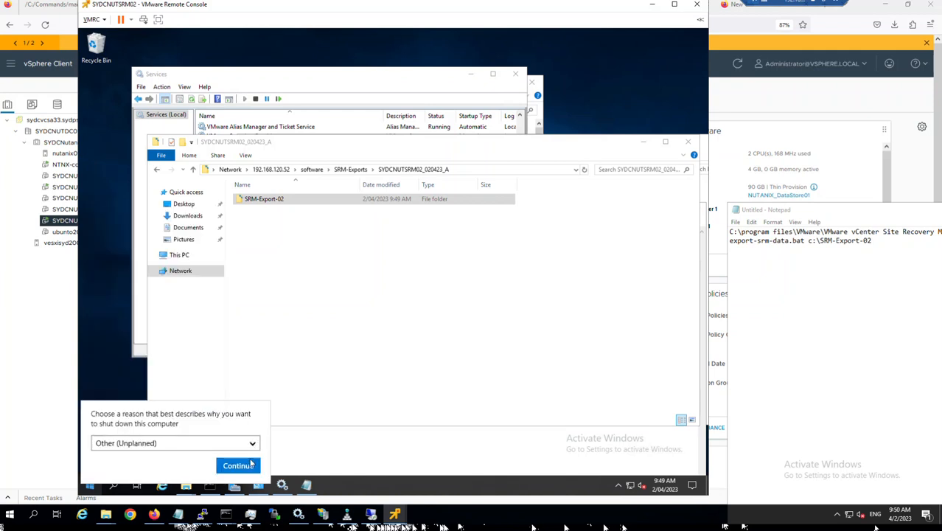
click(249, 464)
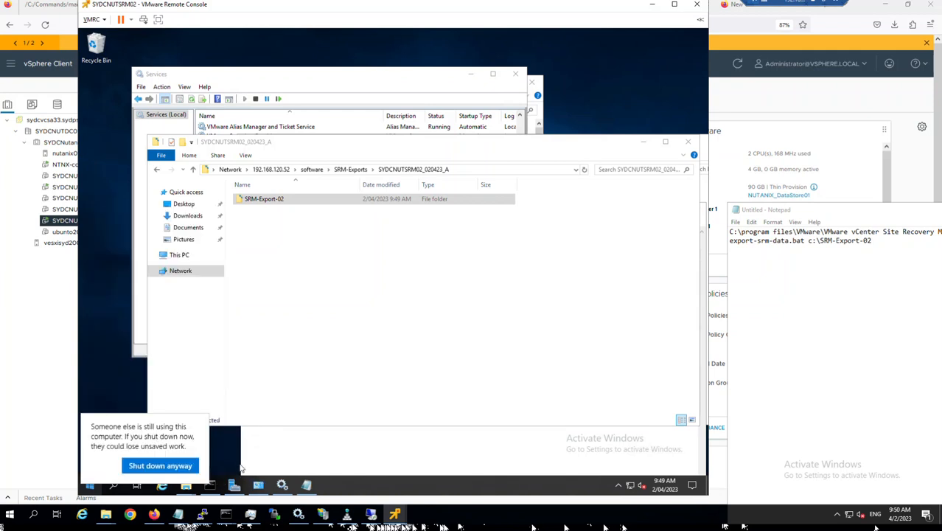
click(195, 471)
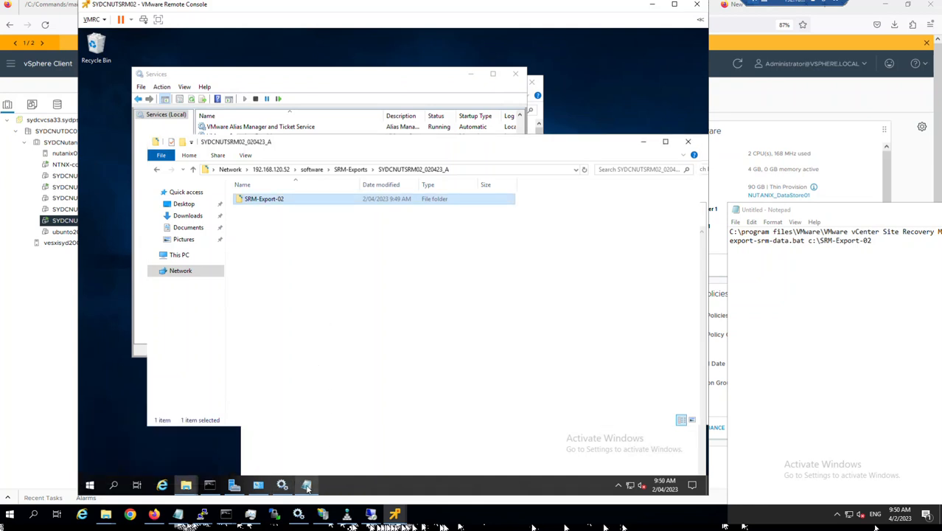
Save the server's Notepad commands as 1.txt in the Documents folder and close Notepad
mouse_move(307, 486)
click(326, 420)
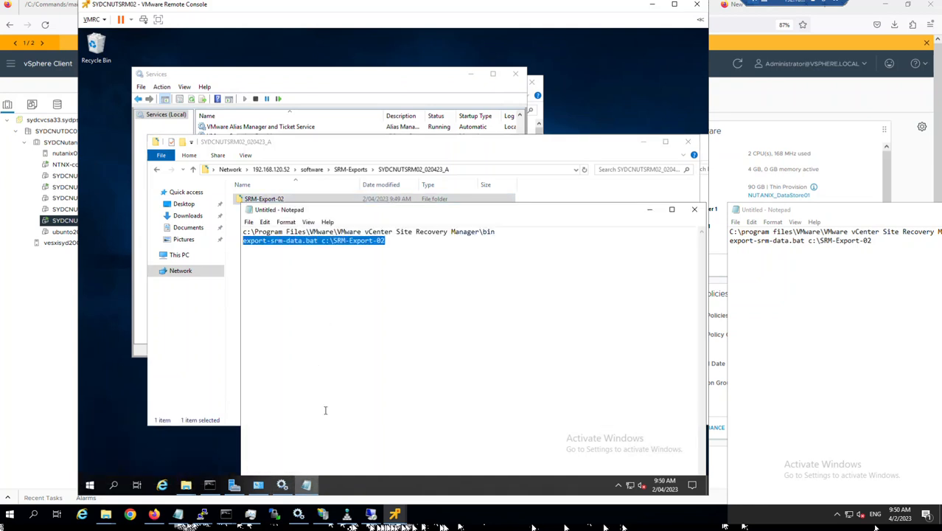
click(249, 222)
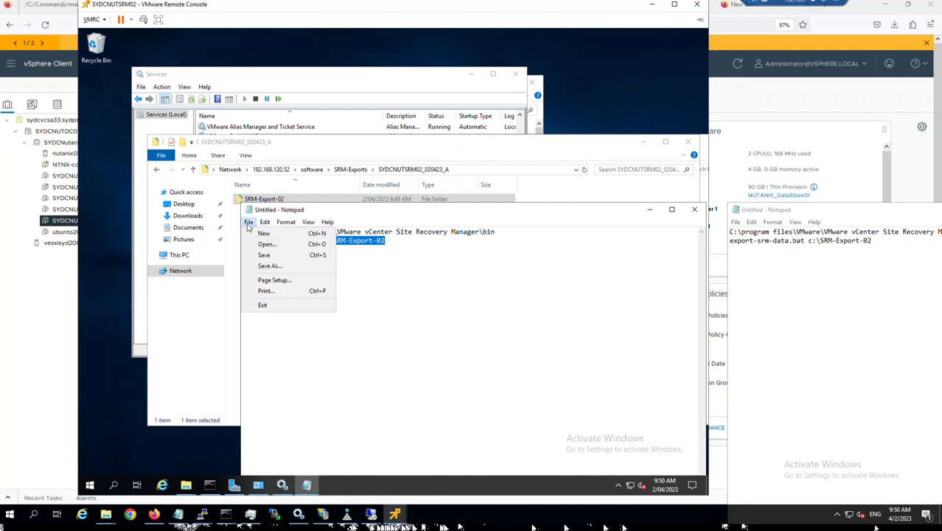
click(273, 269)
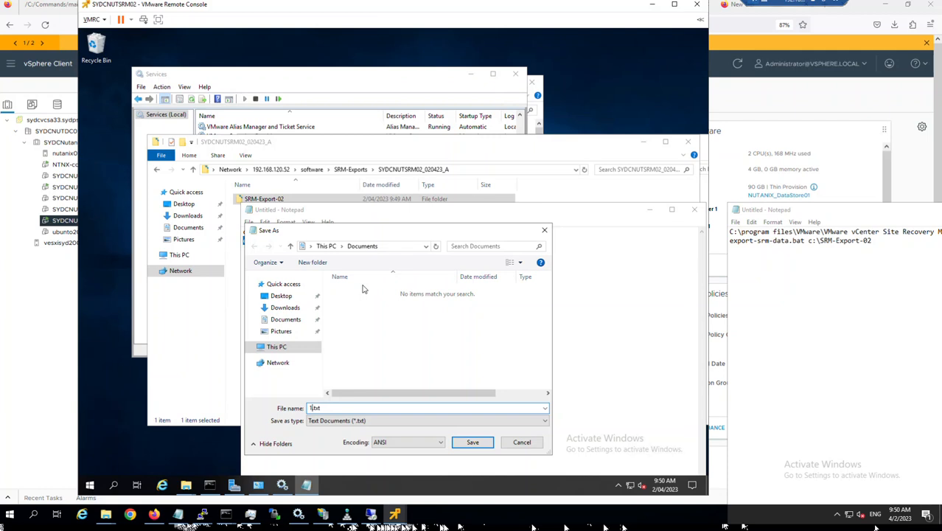
key(Escape)
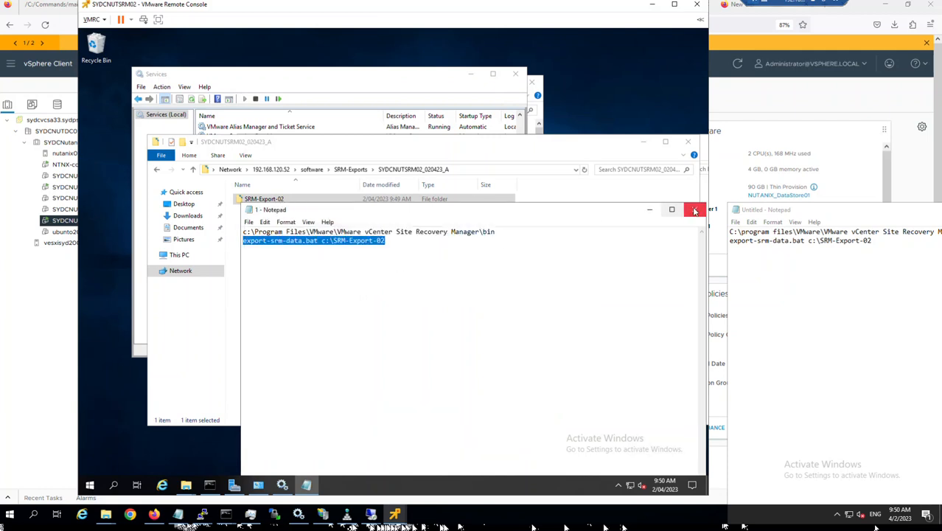
click(695, 210)
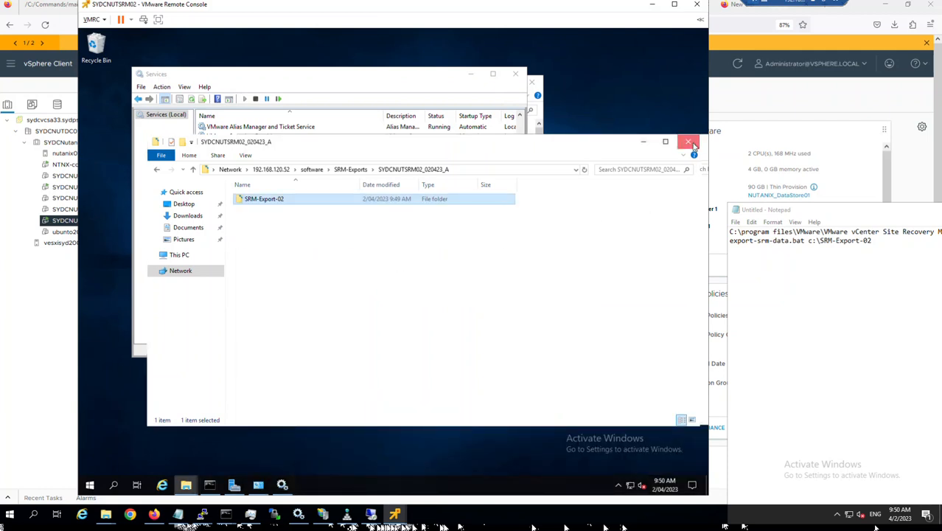
Close the remaining File Explorer, Command Prompt and Services windows on SYDCNUTSRM02
click(692, 146)
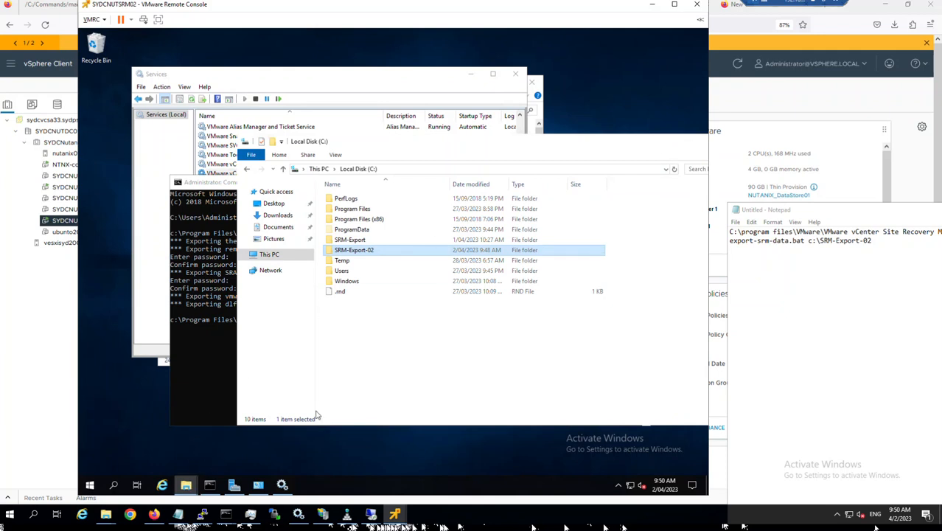
drag(652, 144, 551, 135)
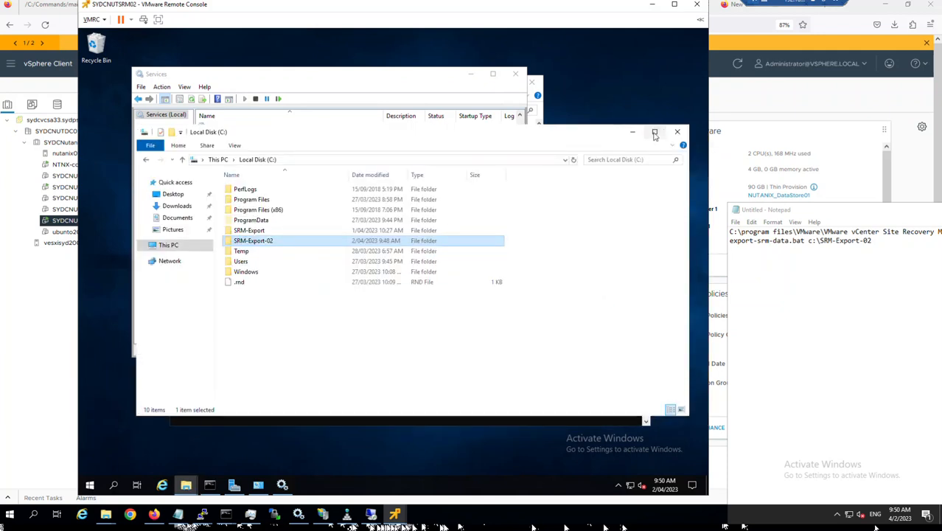
click(678, 134)
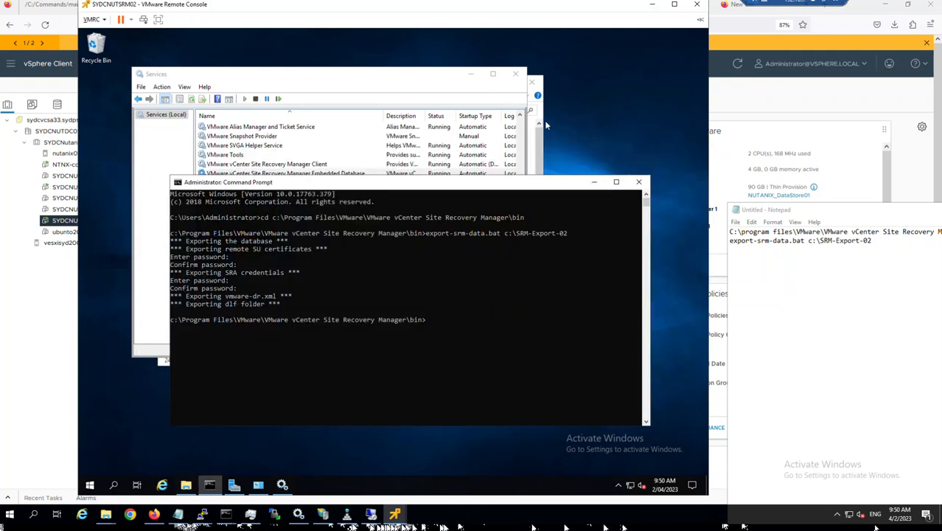
click(639, 182)
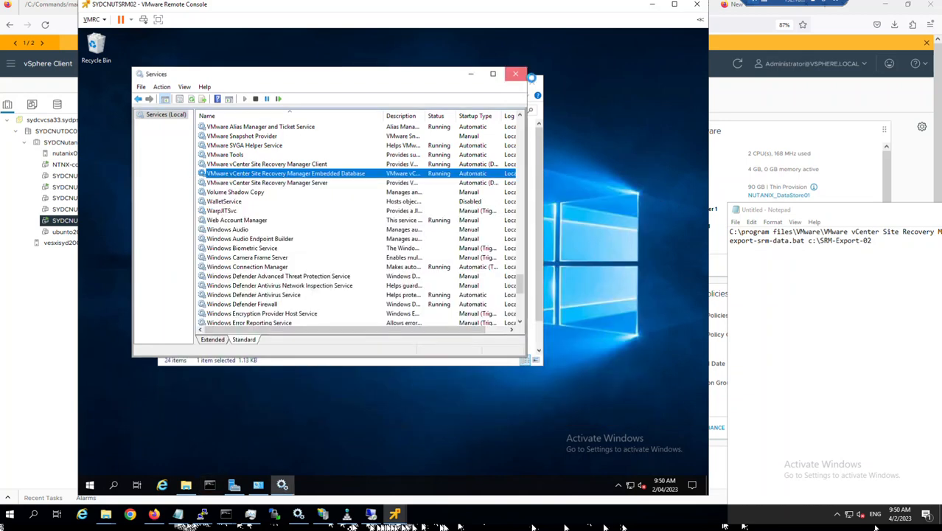
click(525, 73)
click(533, 83)
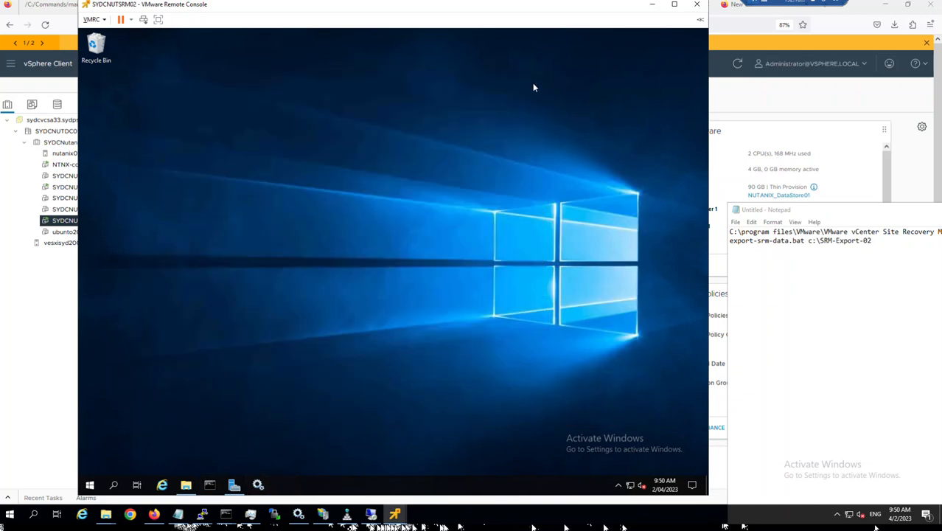
Shut down the SYDCNUTSRM02 server with the reason Other (Unplanned)
right_click(89, 486)
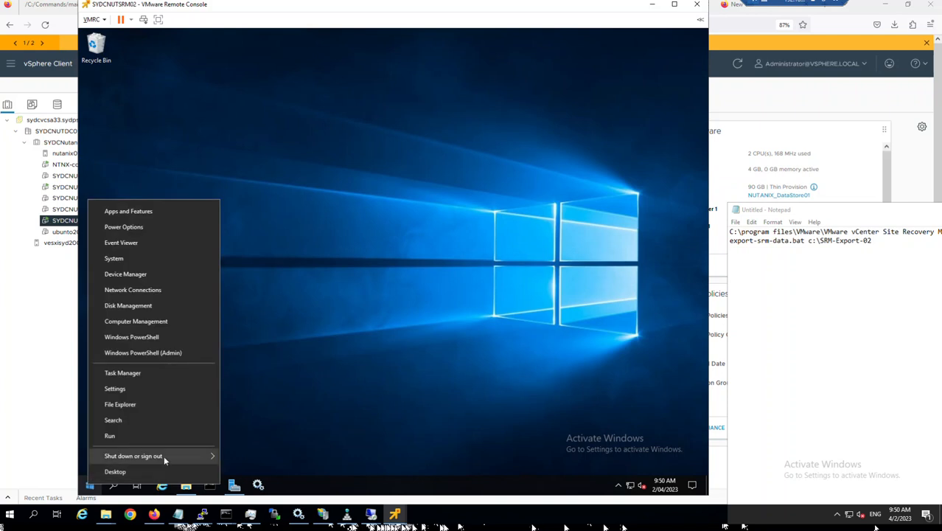
mouse_move(168, 461)
click(243, 437)
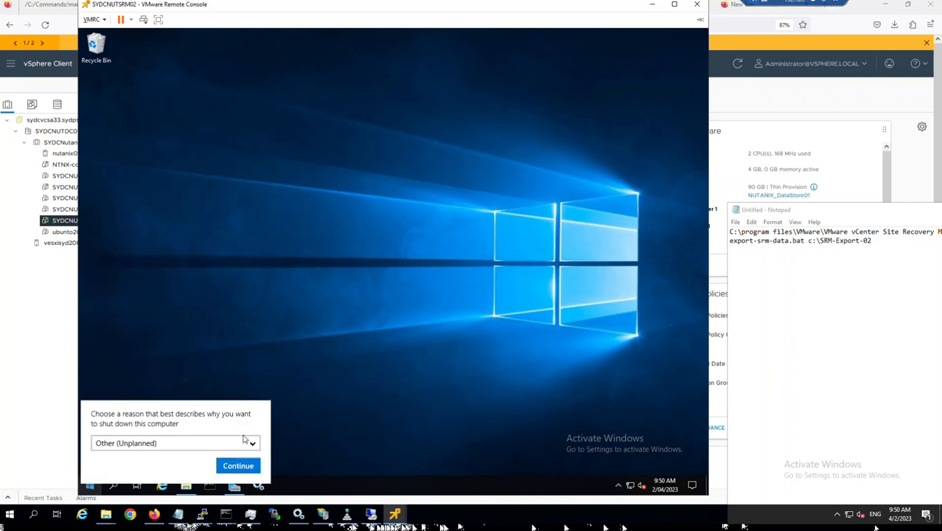
click(238, 466)
click(172, 468)
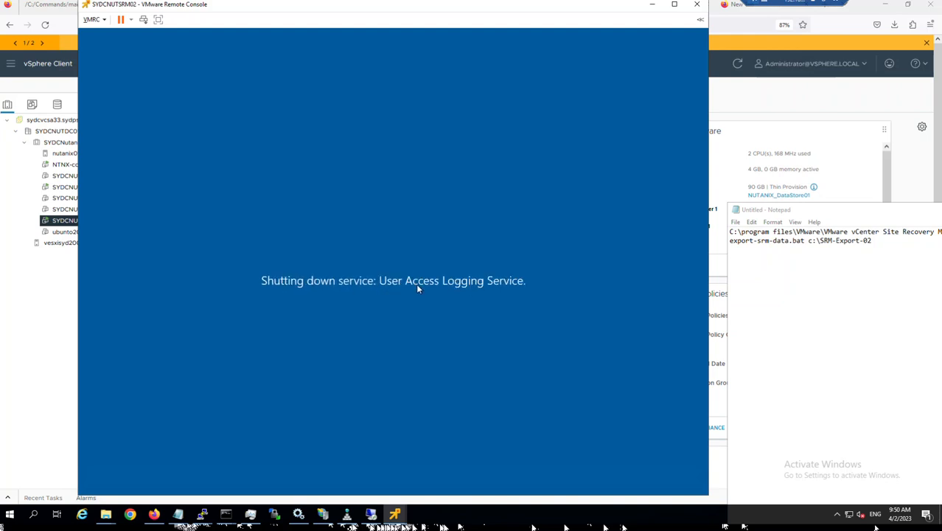
Switch to the CANCNUTSRM02 remote console and sign in as Administrator with the account password
mouse_move(396, 514)
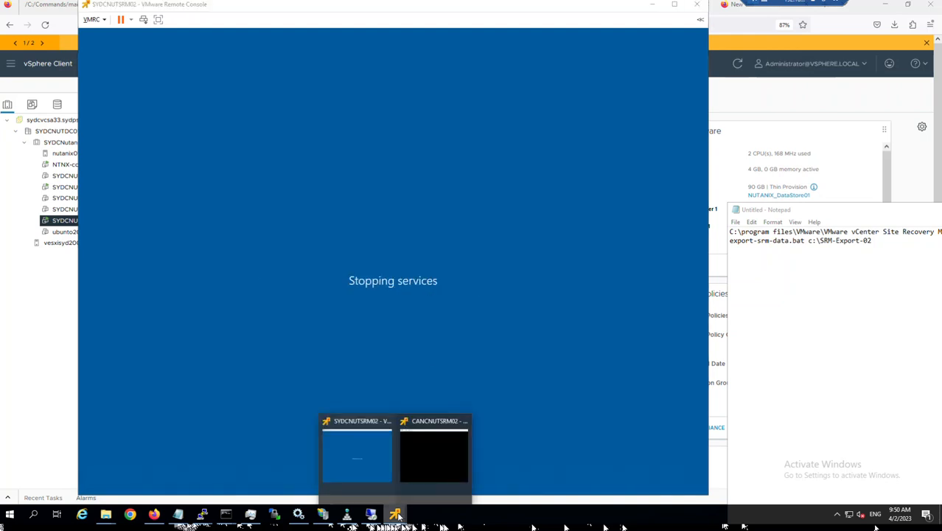
click(444, 460)
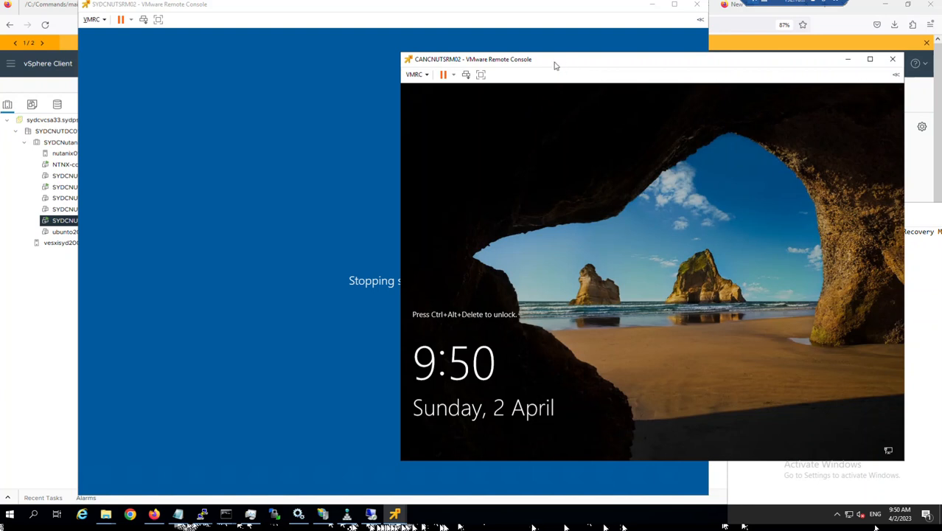
drag(558, 61, 524, 48)
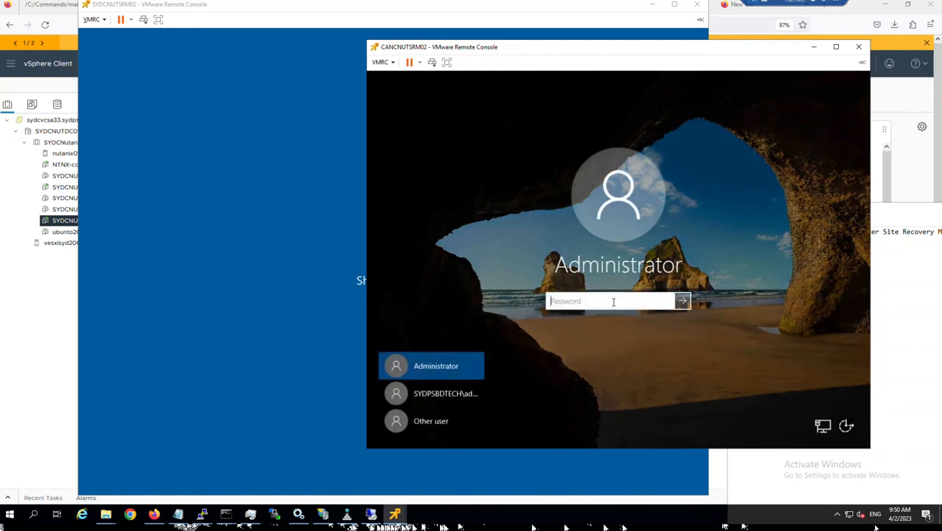
text(••••••••••)
key(Return)
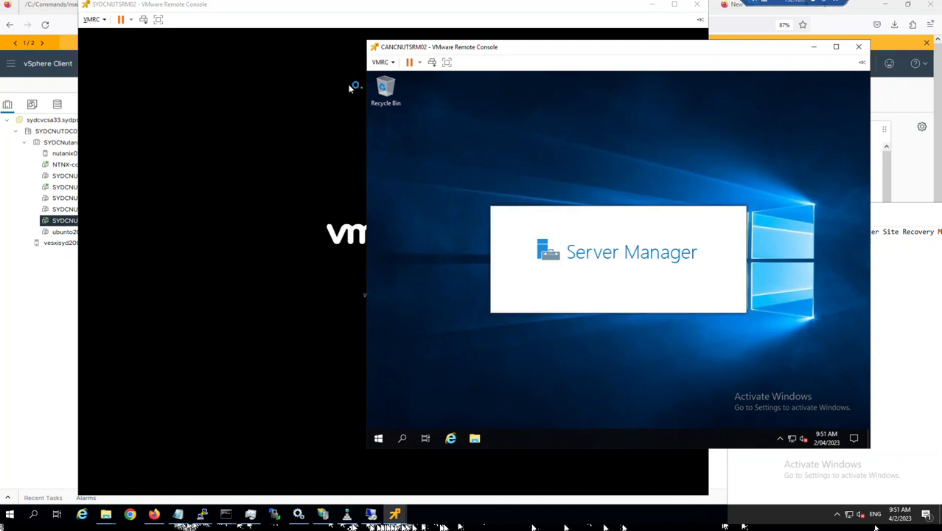
Close the SYDCNUTSRM02 remote console window and the Server Manager window on CANCNUTSRM02
click(295, 17)
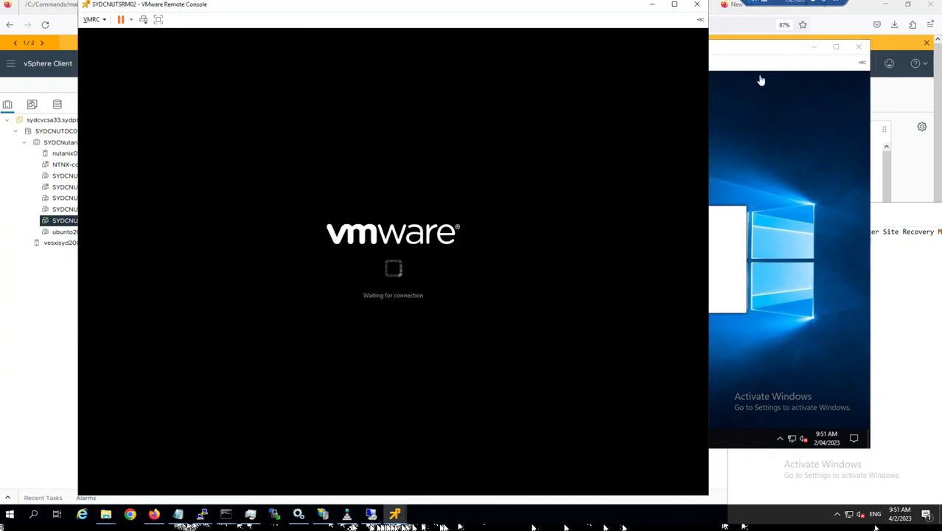
click(697, 7)
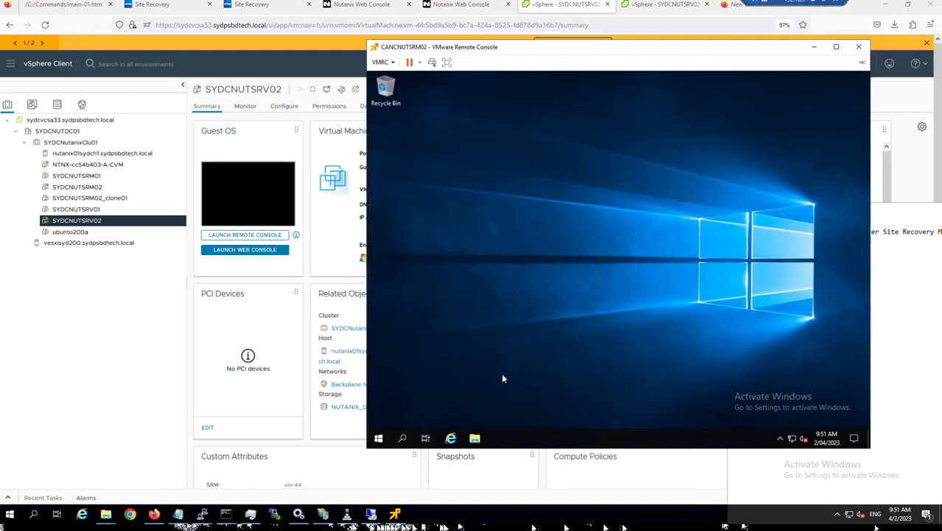
click(858, 75)
Find and open Command Prompt on CANCNUTSRM02 by searching for cmd
click(402, 439)
text(c)
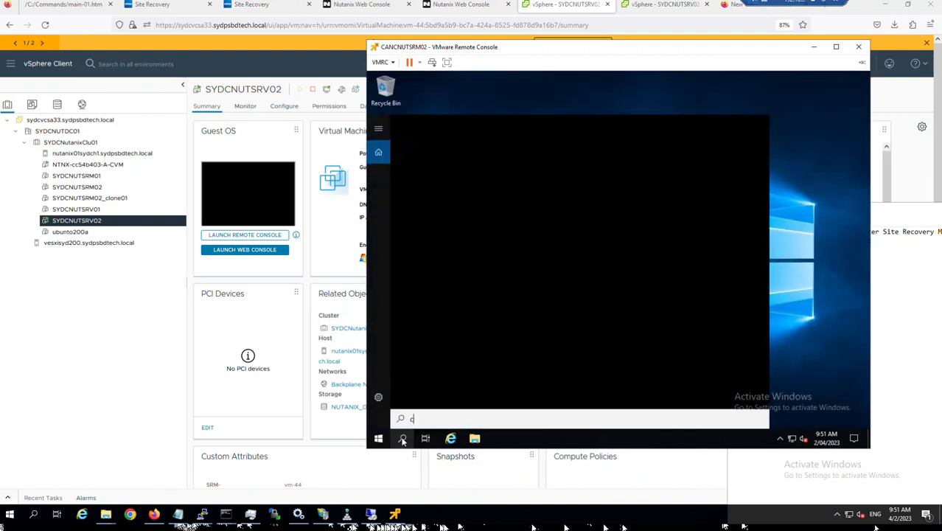
text(md)
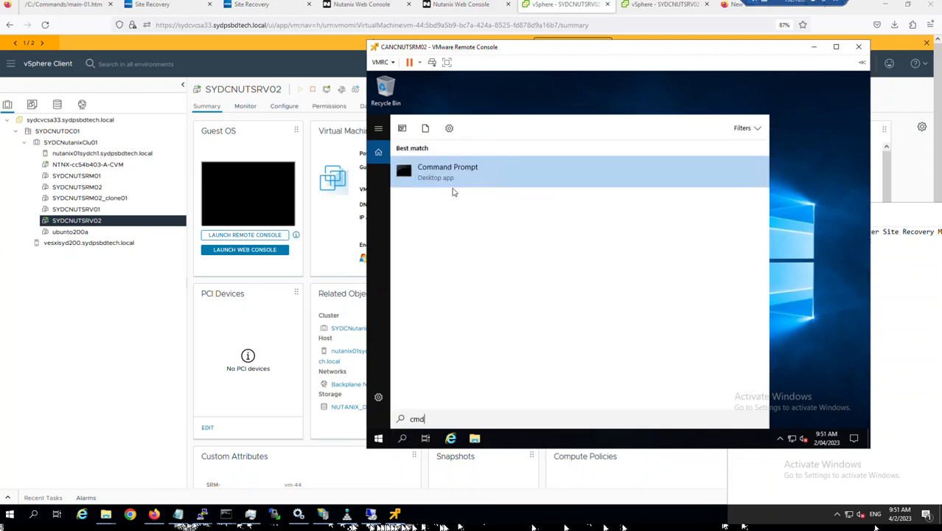
key(Return)
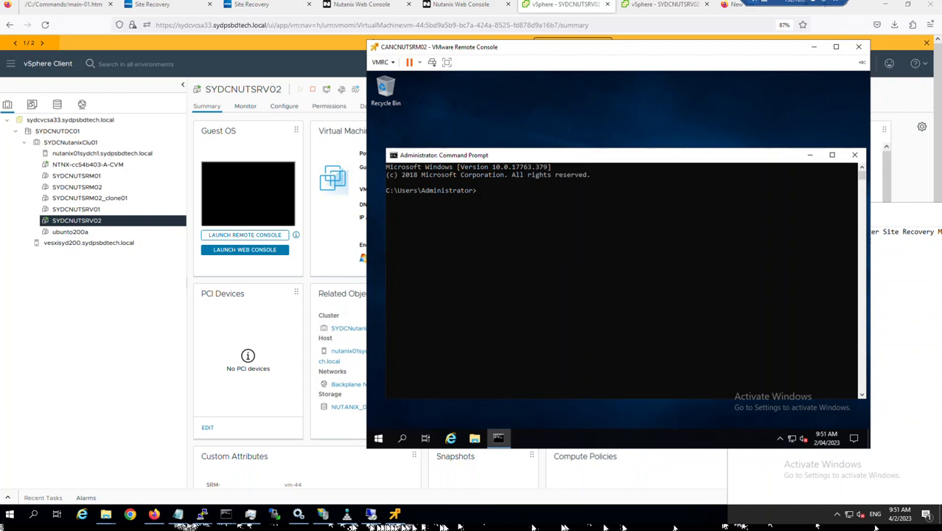
Change the Command Prompt directory to C:\Program Files\VMware\VMware vCenter Site Recovery Manager\bin
text(cd \)
key(Return)
text(cd pro)
key(Tab)
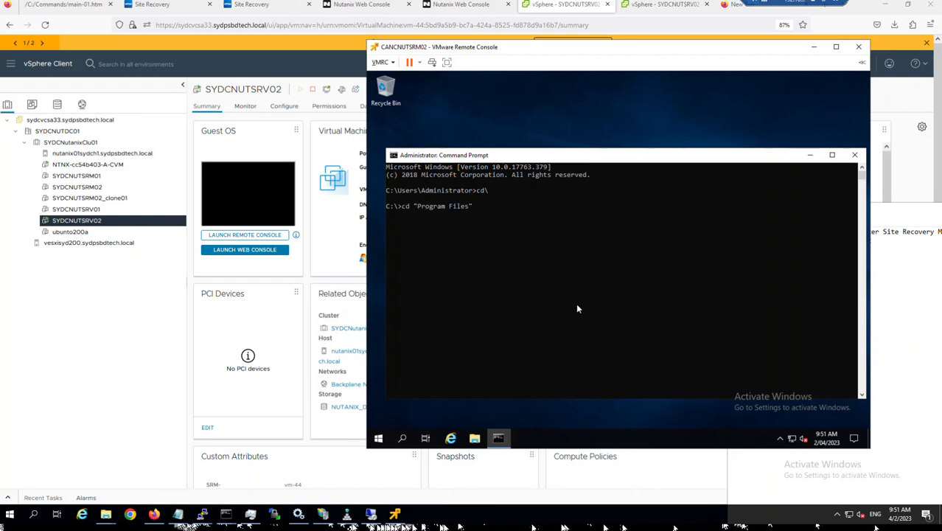
text(\v)
key(Tab)
text(\vm)
key(Tab)
key(BackSpace)
key(BackSpace)
key(BackSpace)
key(BackSpace)
key(BackSpace)
key(BackSpace)
key(BackSpace)
text(sit)
key(BackSpace)
key(BackSpace)
key(BackSpace)
text(Sit)
key(BackSpace)
key(BackSpace)
key(BackSpace)
key(BackSpace)
key(BackSpace)
key(BackSpace)
key(BackSpace)
key(BackSpace)
key(BackSpace)
key(BackSpace)
key(Tab)
key(Tab)
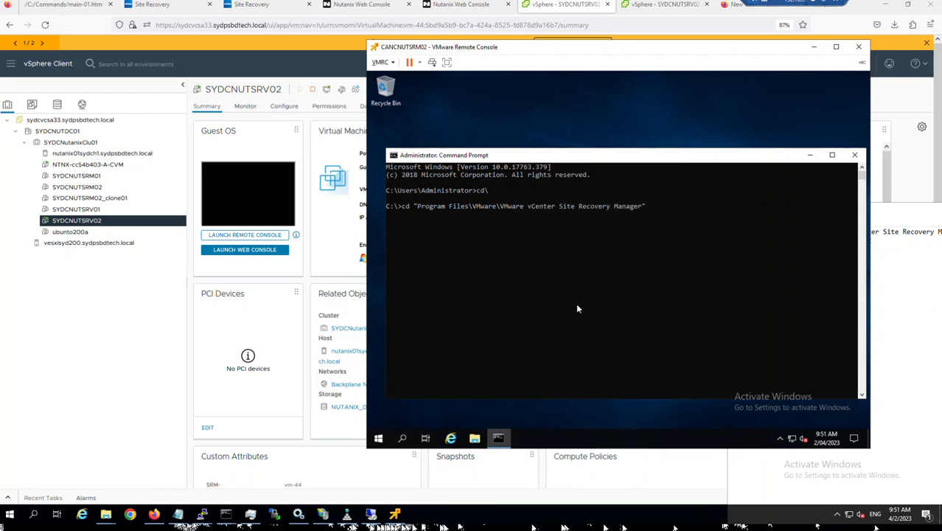
text(i)
key(Tab)
key(Return)
key(Return)
key(Return)
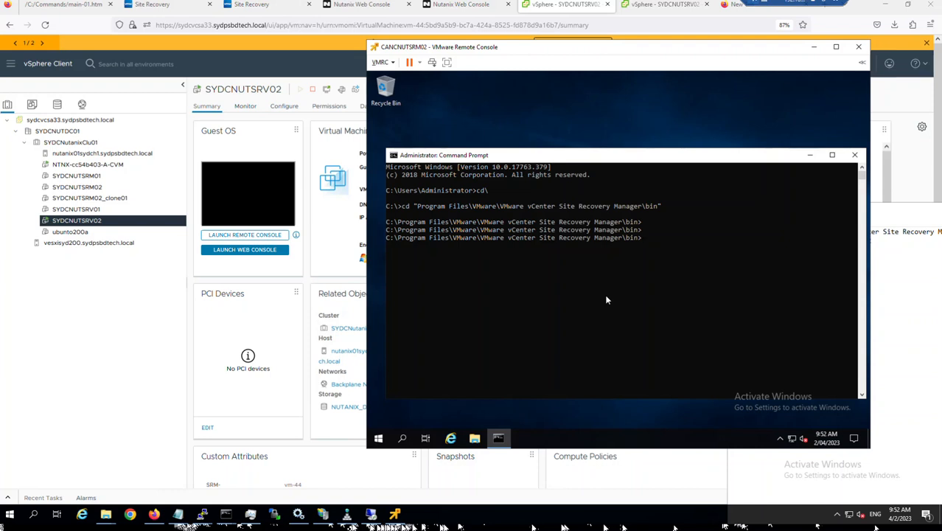
Enter export-srm-data.bat at the prompt without running it
text(expor)
key(Tab)
key(Tab)
Open the C: drive in File Explorer and arrange its window above the Command Prompt window
click(474, 438)
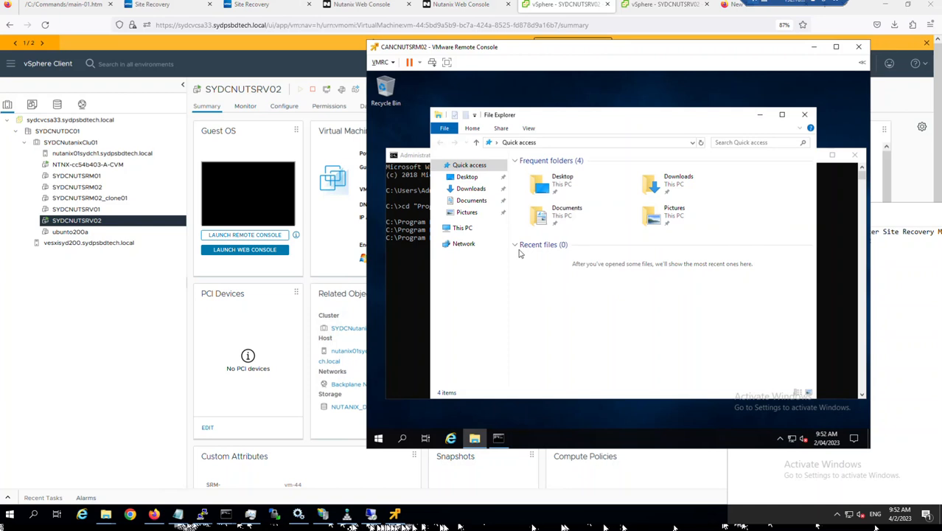
click(454, 231)
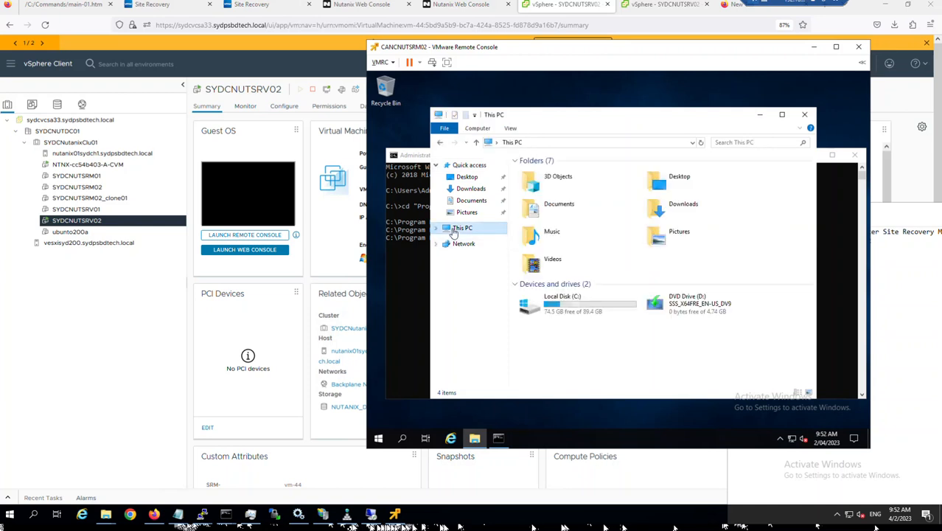
double_click(568, 302)
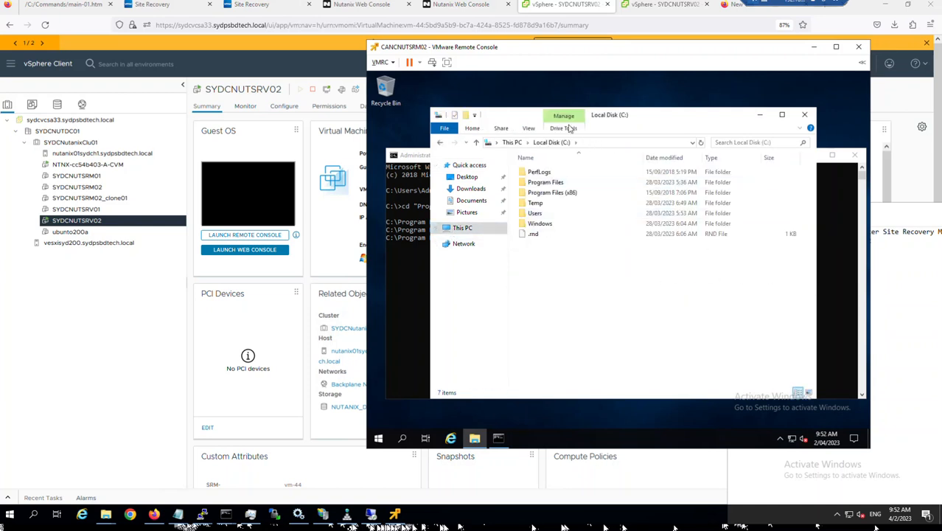
drag(624, 122, 603, 93)
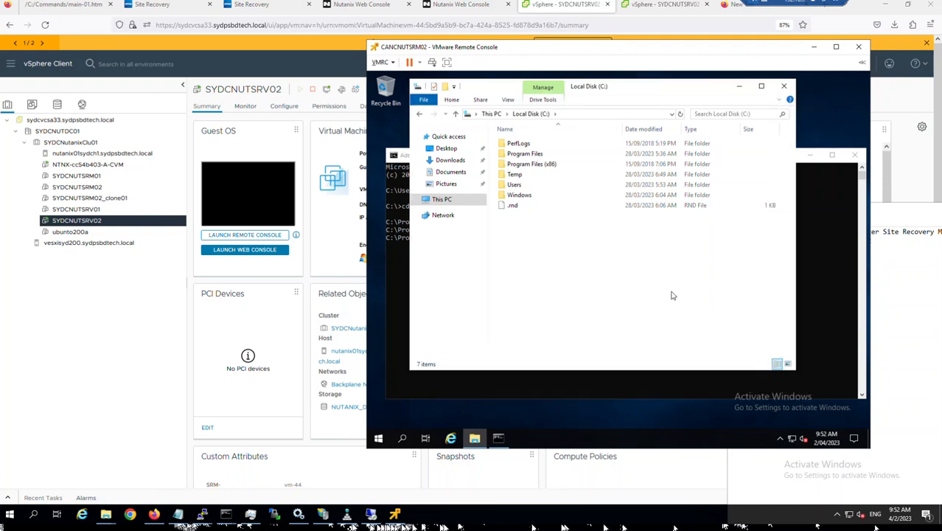
click(661, 387)
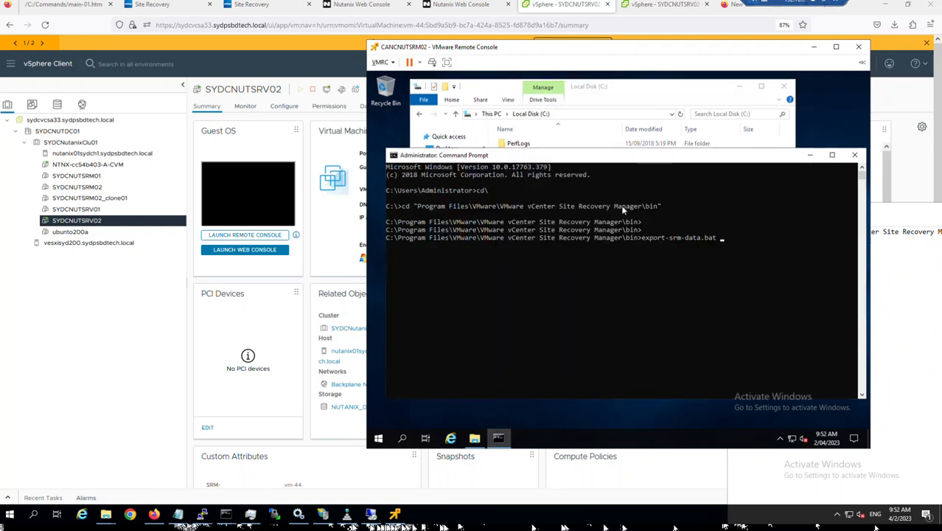
drag(604, 163, 616, 218)
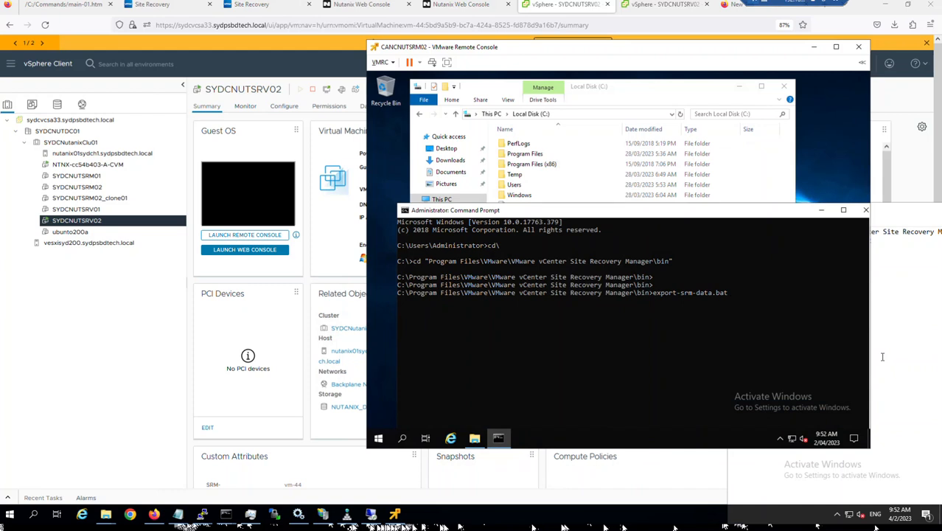
Complete the export-srm-data.bat command with the destination C:\SRM-Export-02 and run it
click(796, 341)
text(C:\SRM-)
text(Ep)
text(port=)
key(BackSpace)
text(-02)
key(Return)
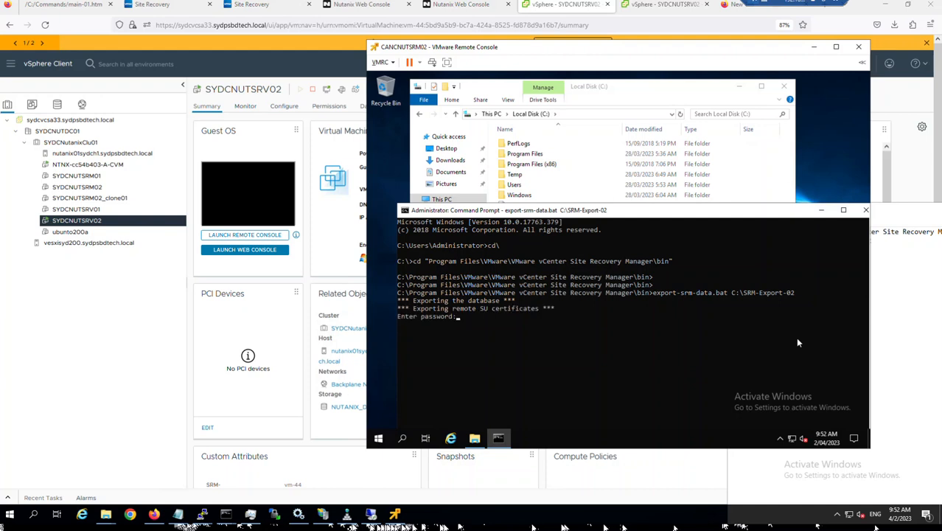
Enter and confirm the export password for the remote SU certificates and for the SRA credentials
key(Return)
key(Return)
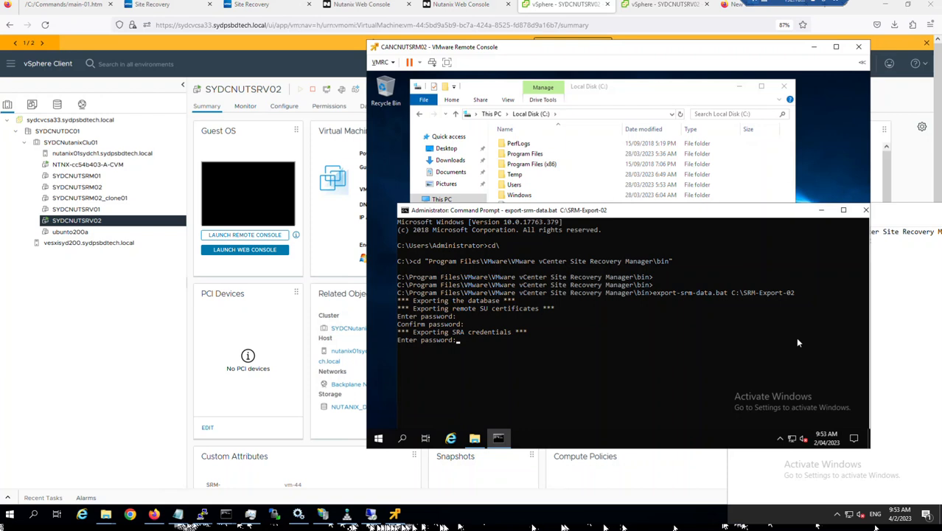
key(Return)
key(Return)
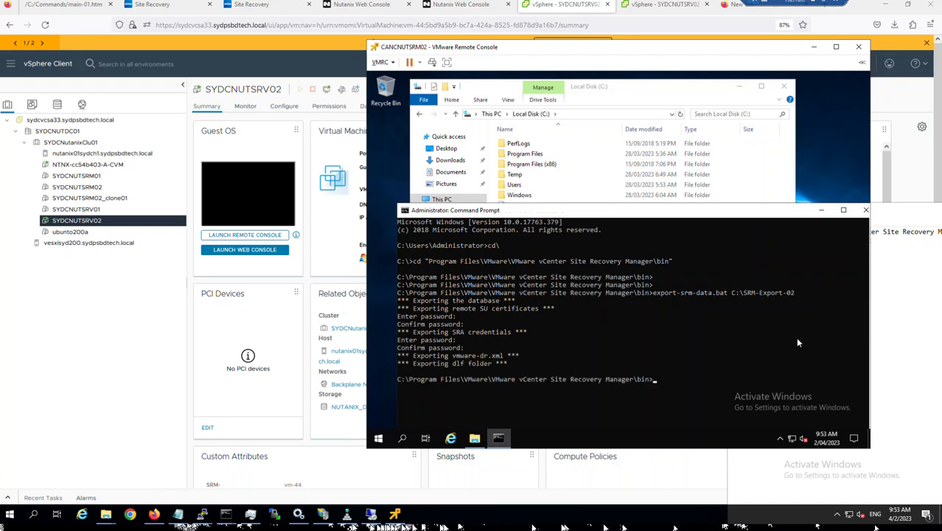
Check the contents of the SRM-Export-02 folder on the C: drive and return to the drive's root
click(635, 96)
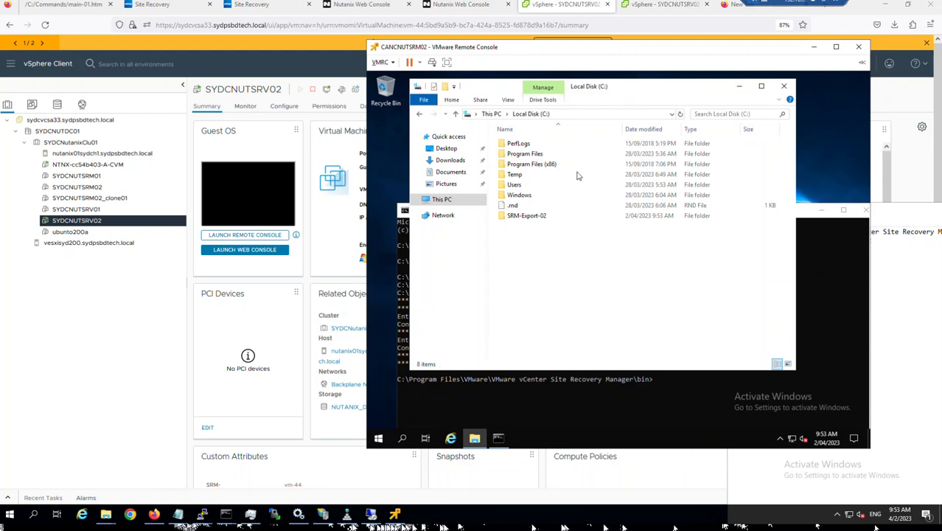
double_click(532, 216)
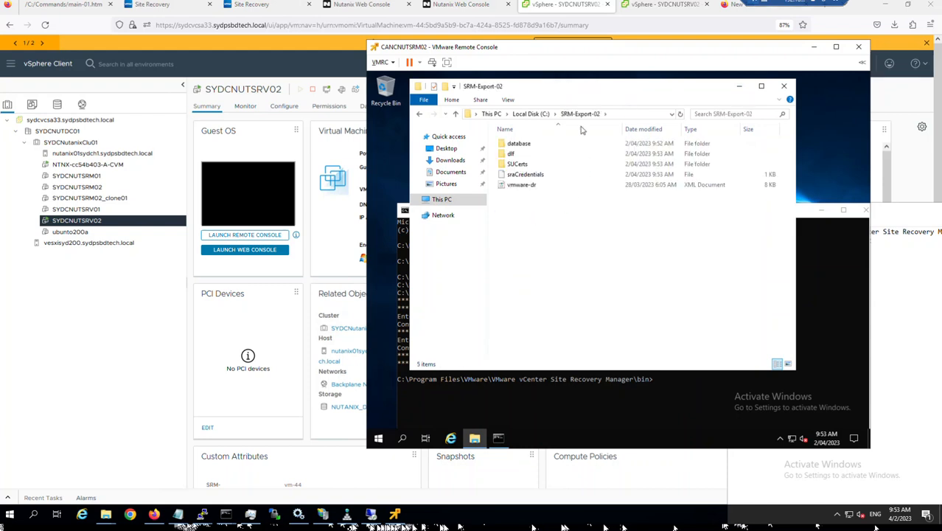
click(535, 118)
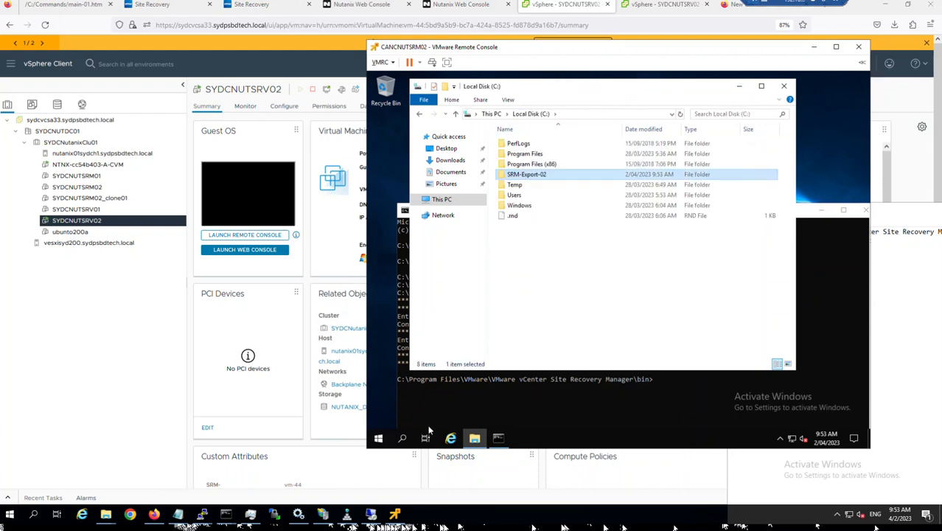
Open the network share \\192.168.120.52, go to software\SRM-Exports and reposition its window
click(379, 439)
right_click(378, 438)
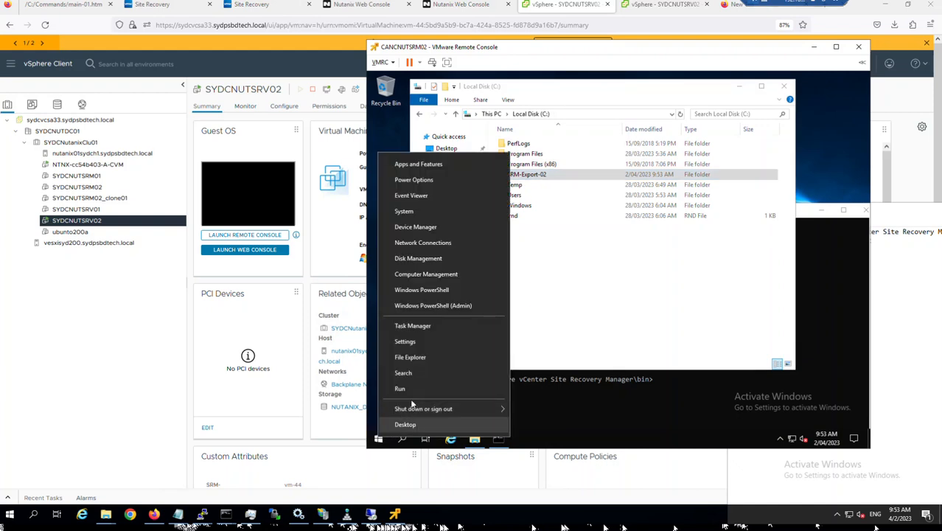
click(410, 387)
text(\)
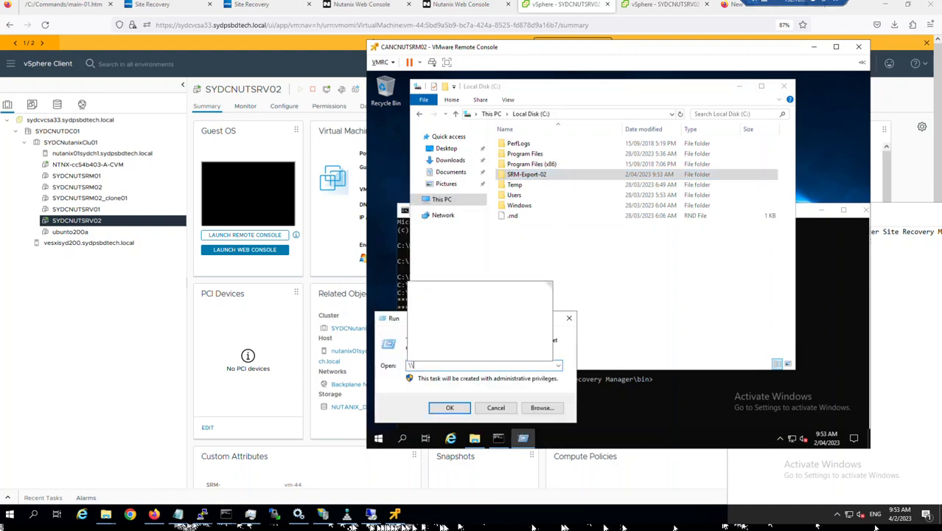
text(192.168)
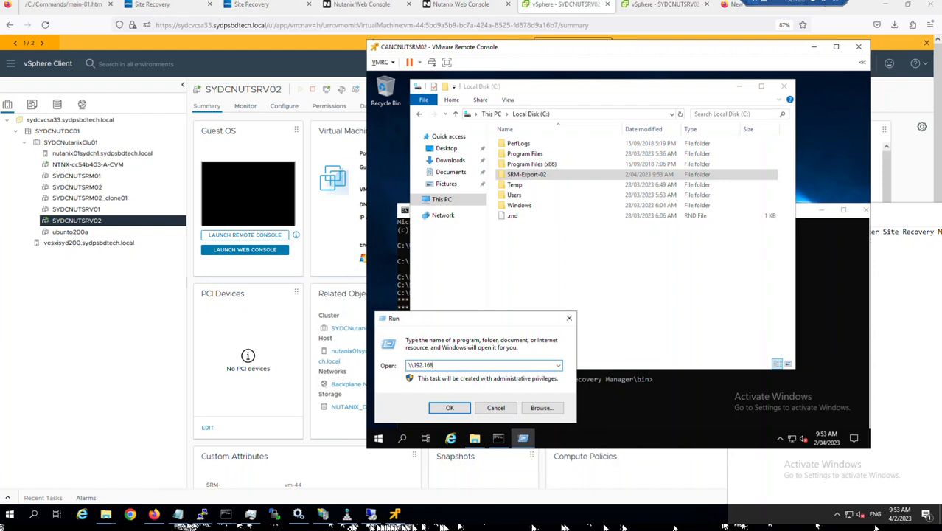
text(.120.52)
key(Return)
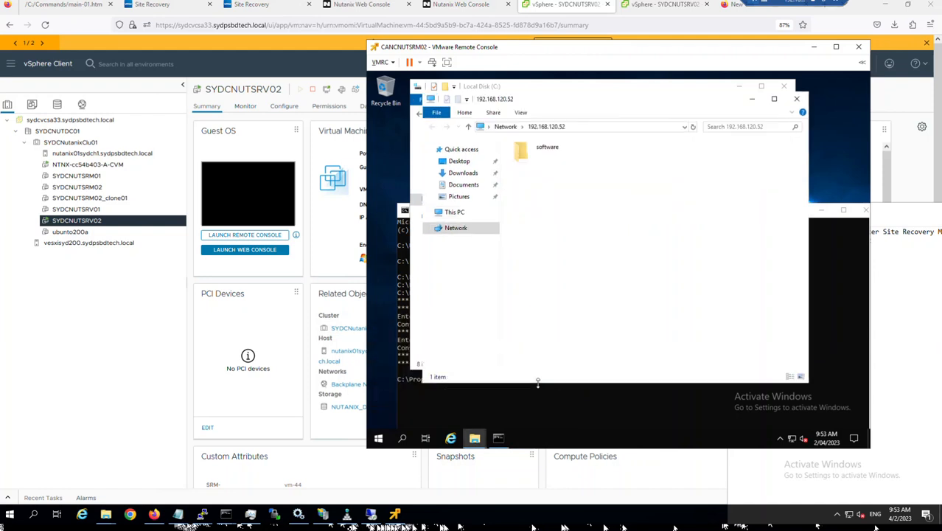
double_click(529, 153)
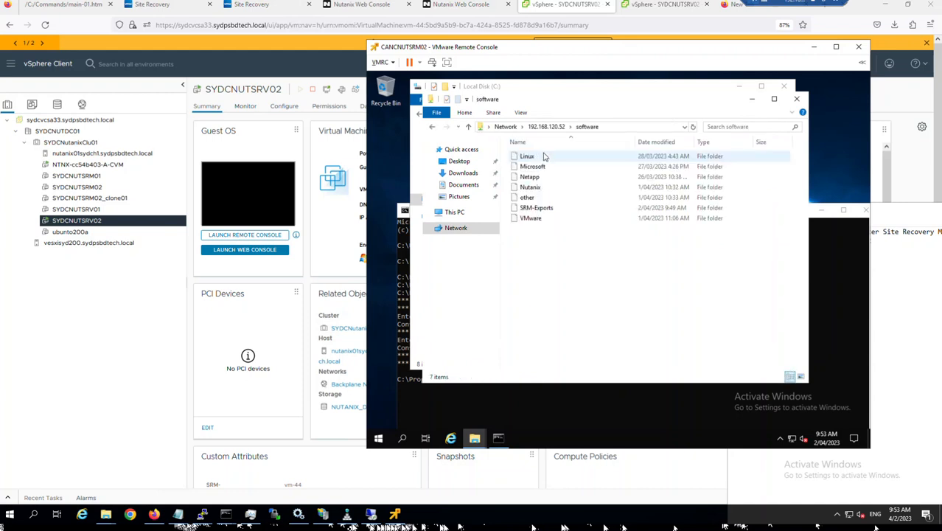
double_click(537, 207)
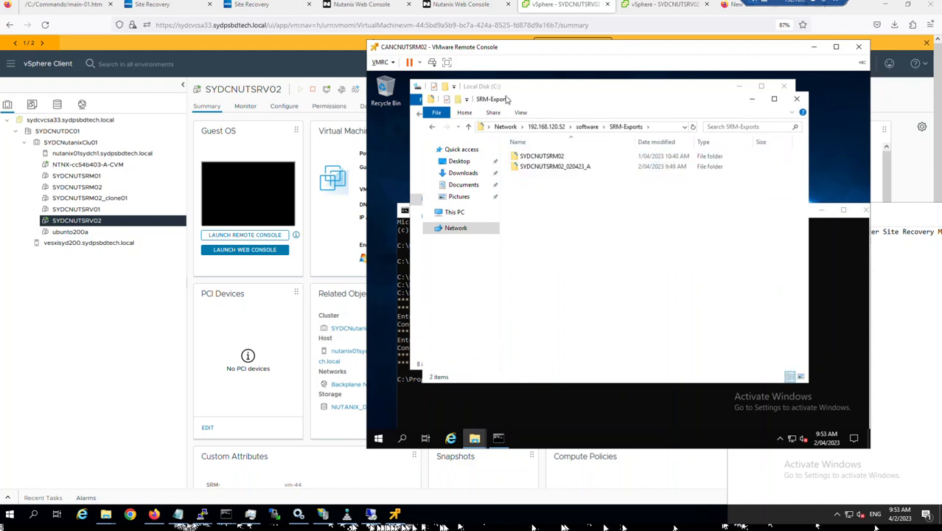
drag(558, 99, 558, 88)
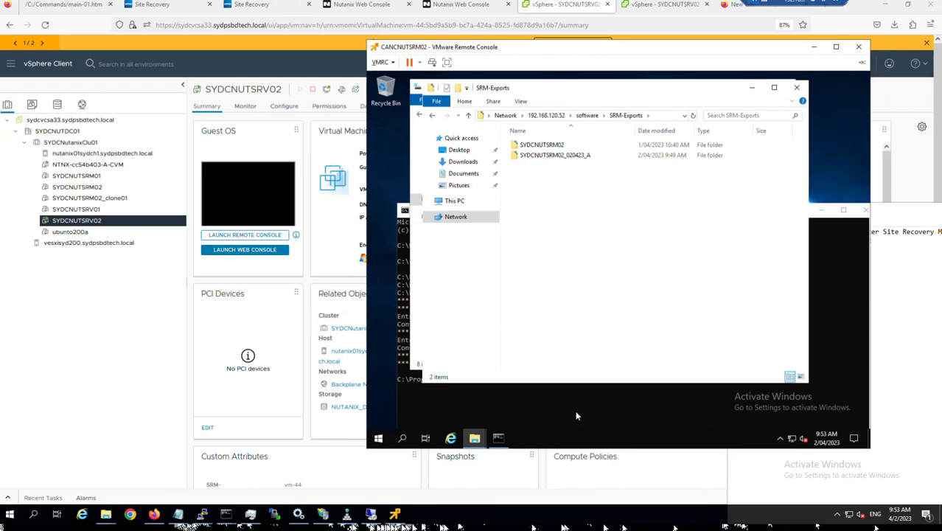
Check the server's name in Command Prompt with the hostname command
click(577, 413)
text(hostnane)
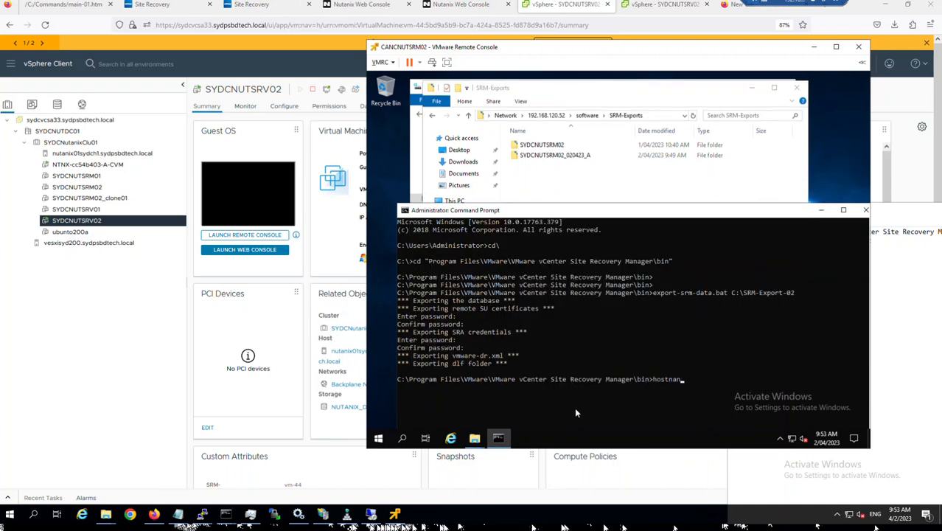
key(BackSpace)
key(BackSpace)
text(me)
key(Return)
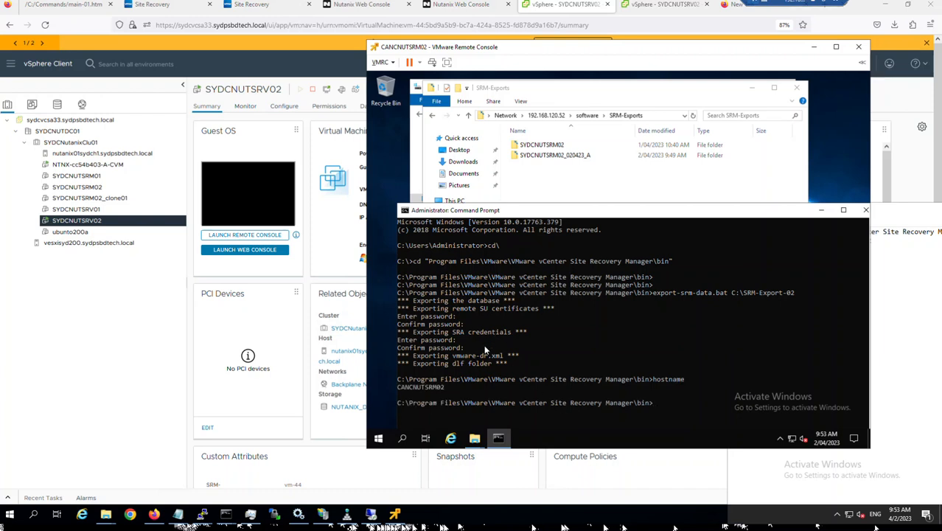
Create a folder named CANCNUTSRM02_020423_A in the SRM-Exports share
click(529, 145)
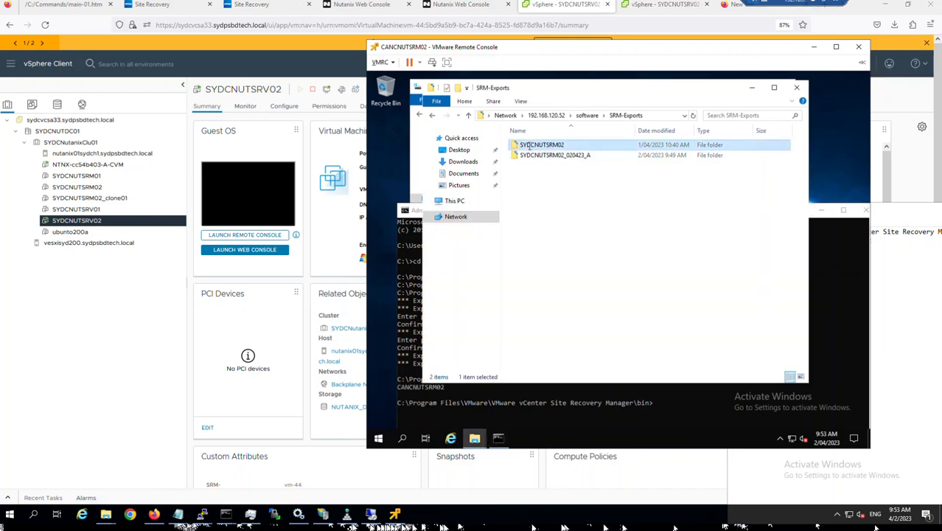
right_click(544, 199)
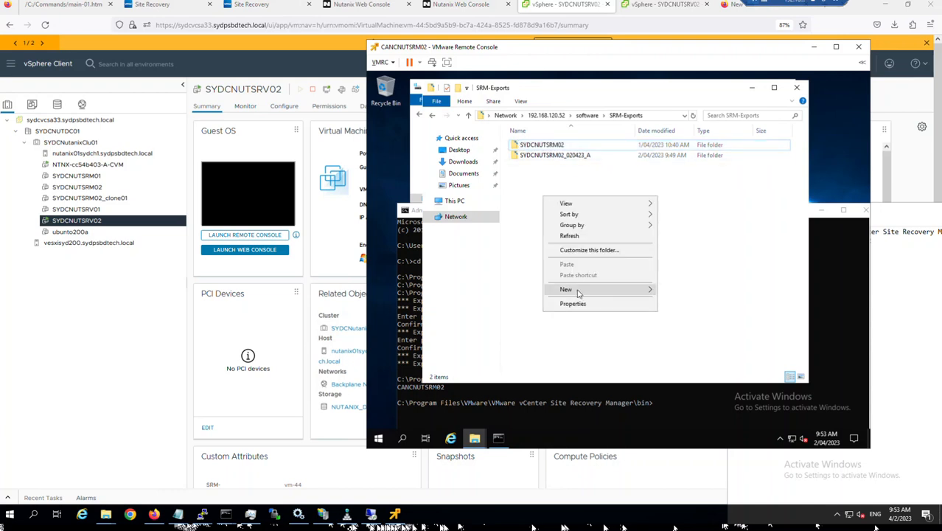
mouse_move(579, 291)
click(672, 290)
text(SYDCNUTSRM02)
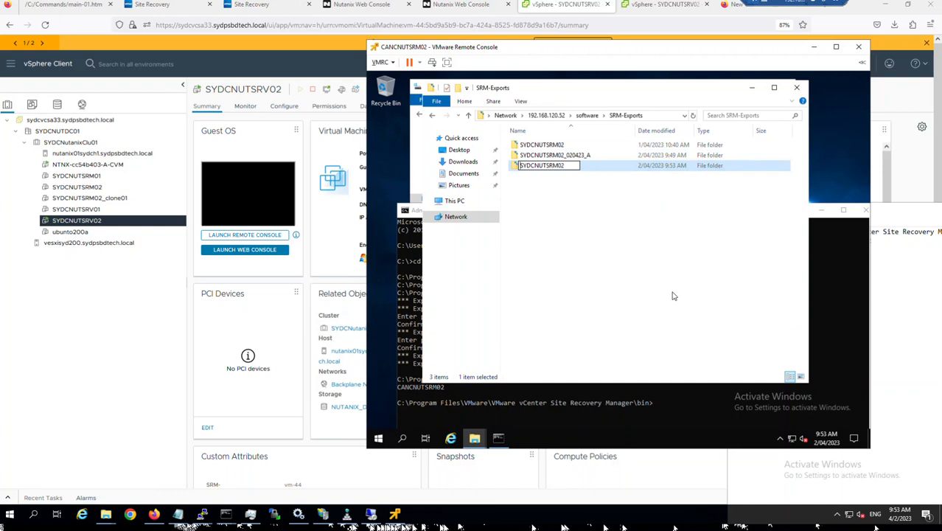
text(CAN)
text(C)
key(Delete)
key(Delete)
key(Delete)
key(Delete)
text(_020423_)
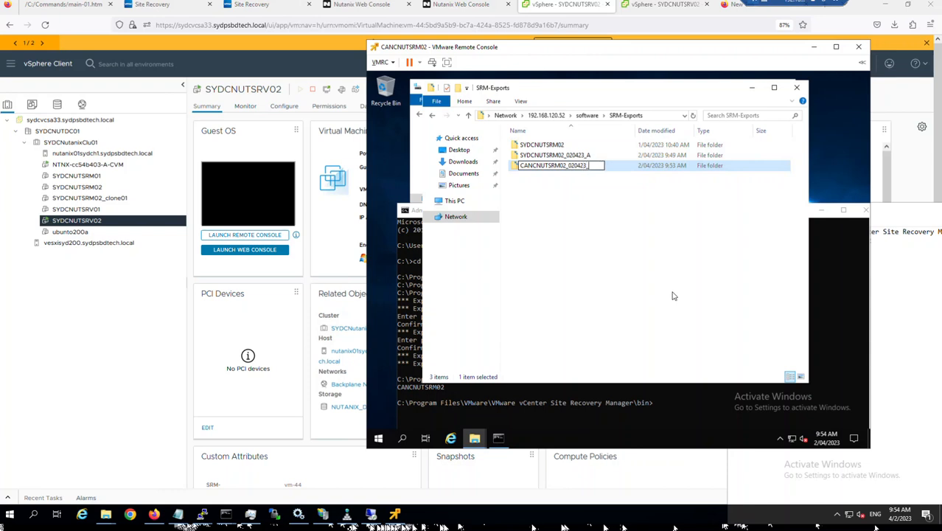
text(A)
key(Return)
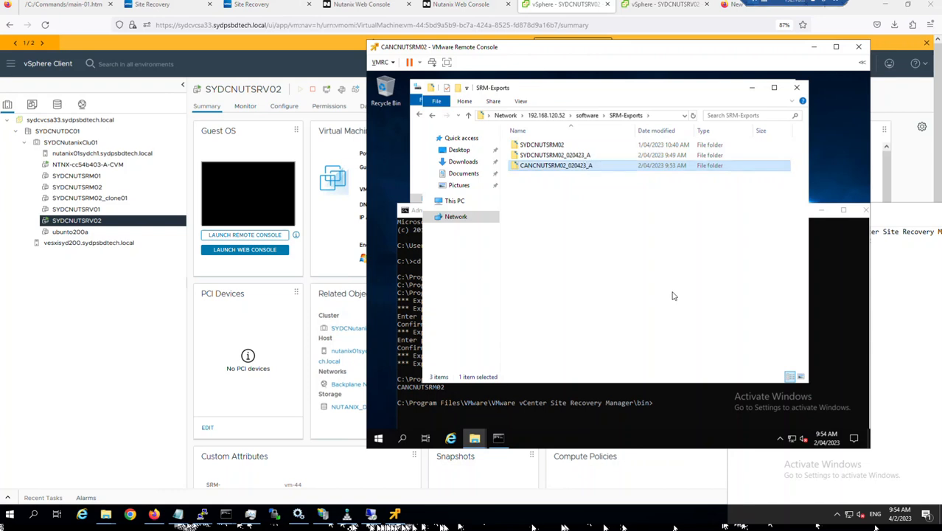
Copy the SRM-Export-02 folder from the C: drive into the CANCNUTSRM02_020423_A folder on the SRM-Exports share
key(Return)
click(476, 440)
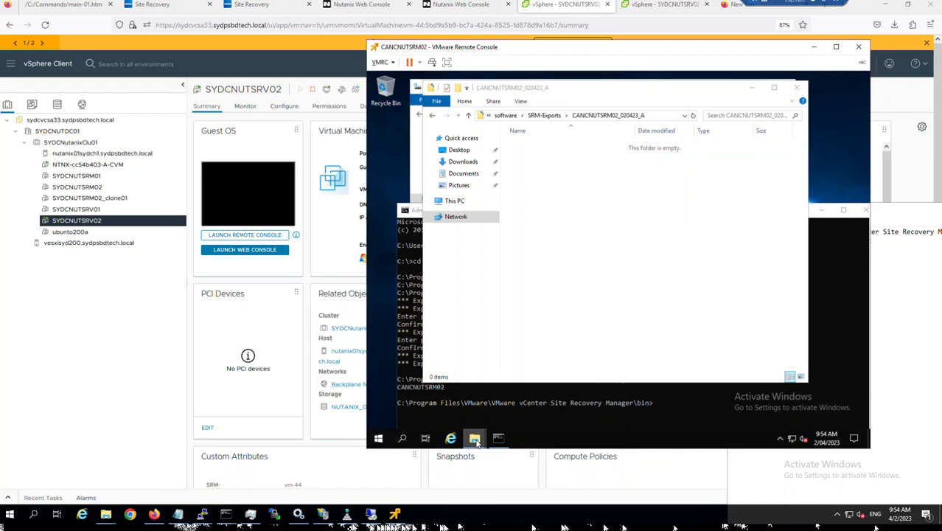
click(426, 410)
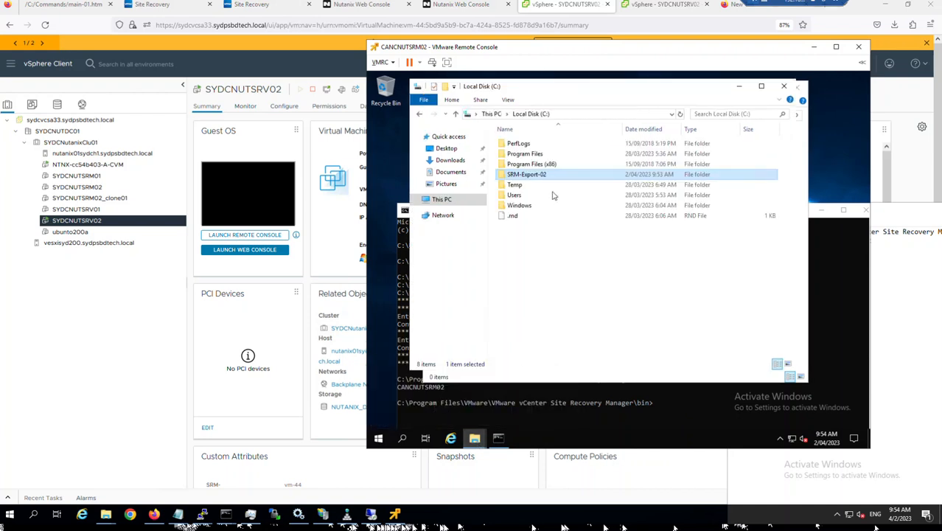
right_click(530, 176)
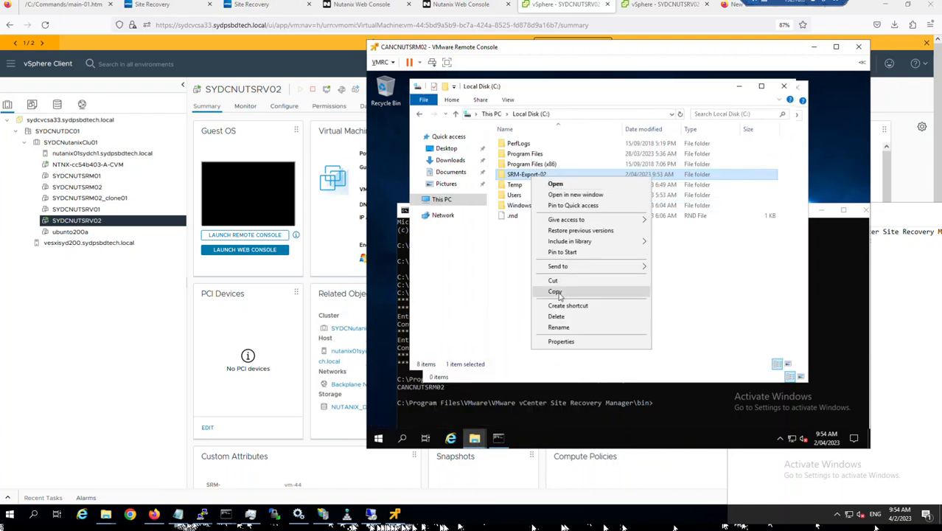
click(558, 292)
click(739, 86)
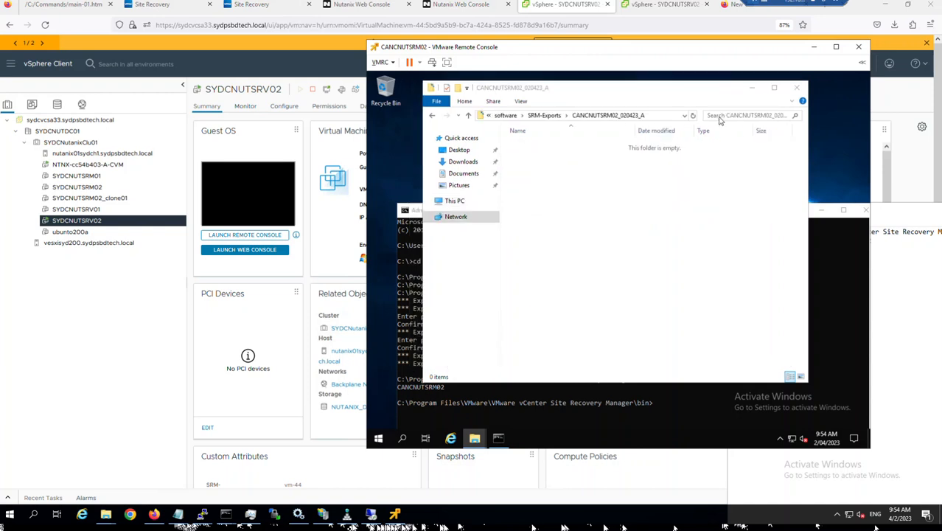
right_click(601, 250)
click(625, 315)
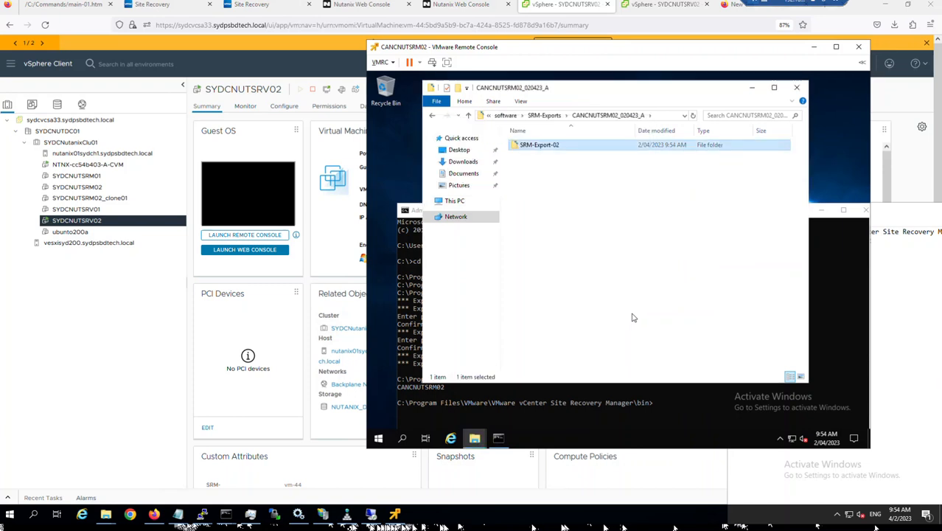
Open the Services console from the Windows Administrative Tools on the remote server
click(378, 439)
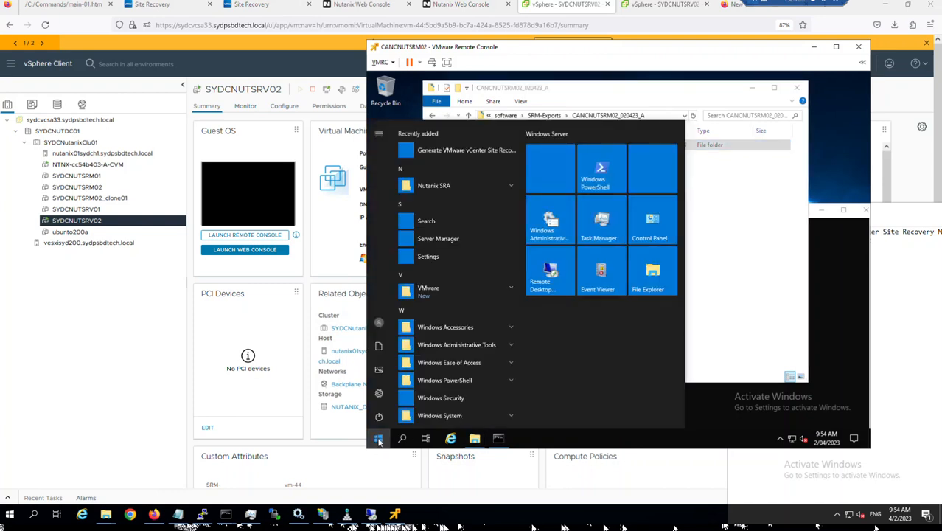
click(546, 220)
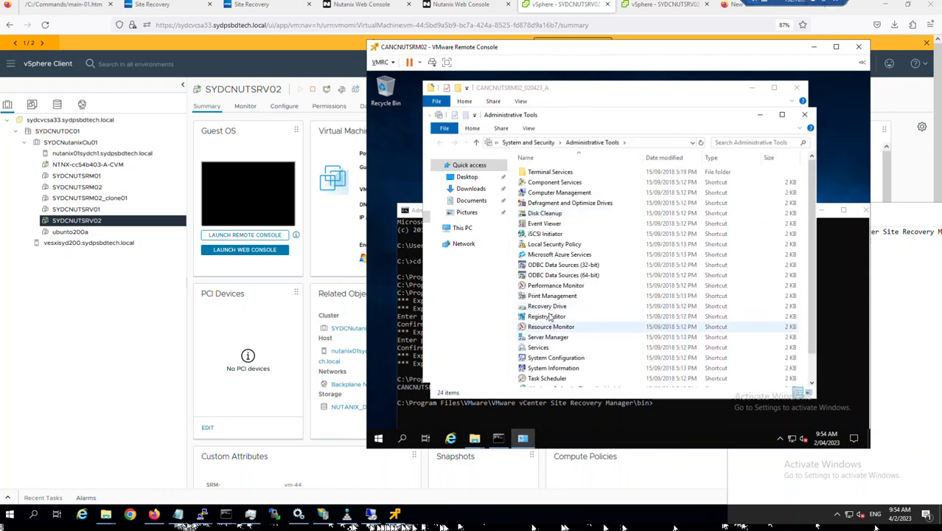
scroll(565, 339, down, 1)
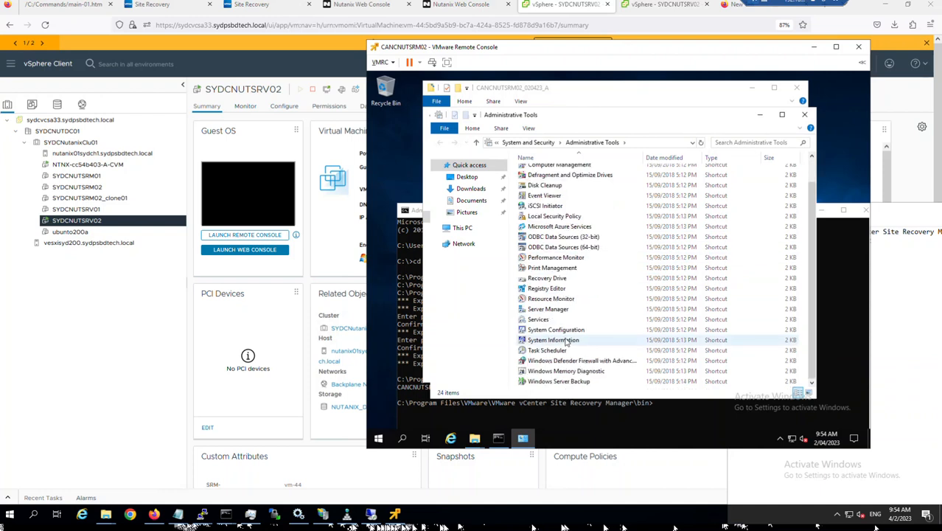
drag(557, 319, 551, 439)
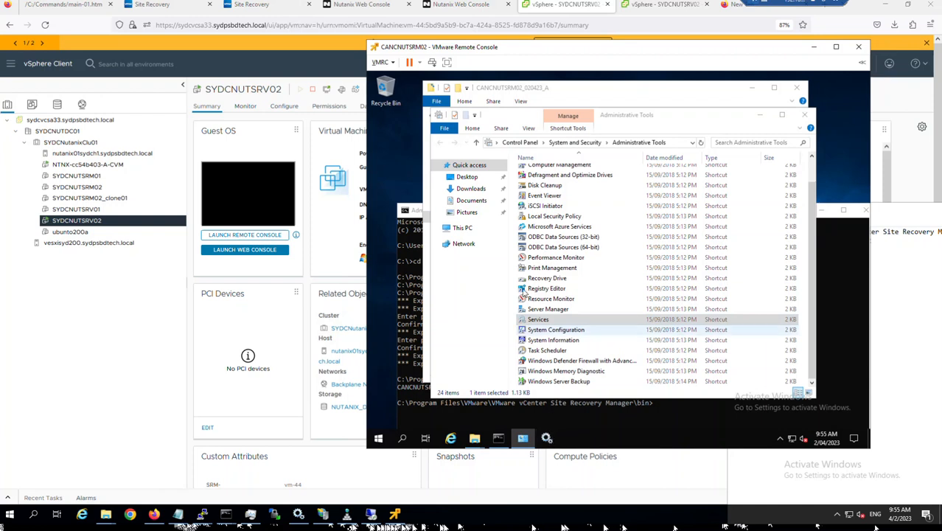
key(Return)
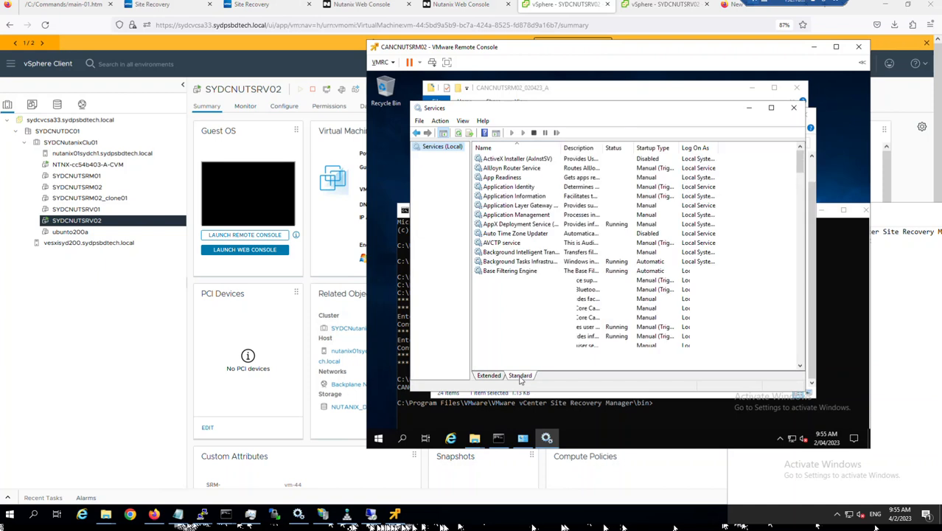
Widen the service name column and stop the VMware vCenter Site Recovery Manager Server service
click(506, 226)
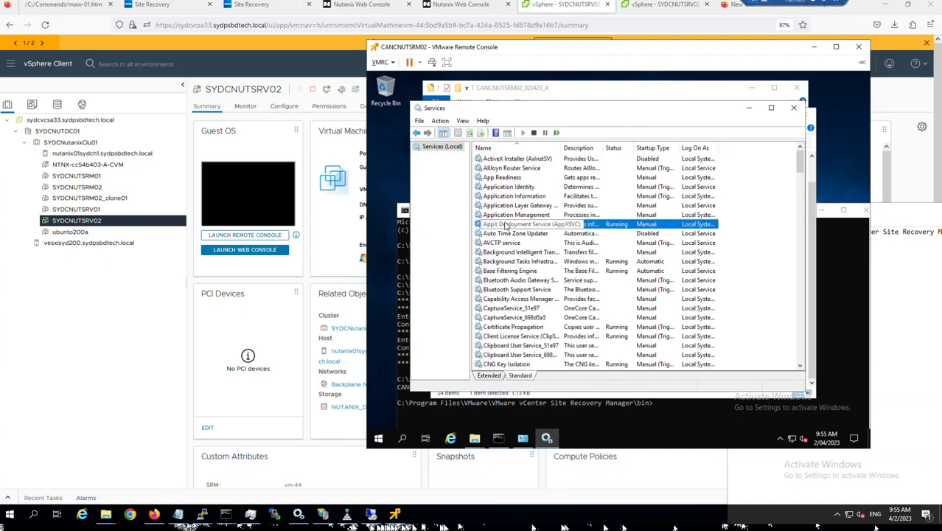
key(s)
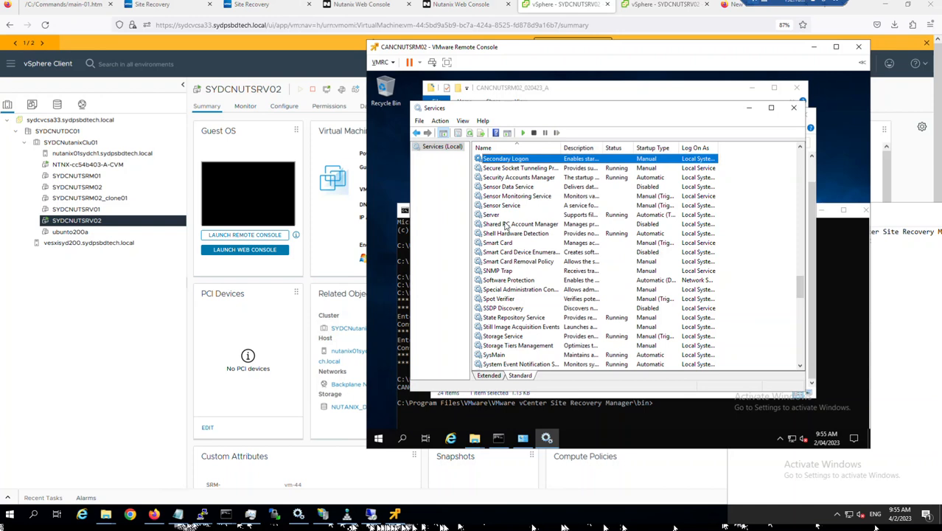
key(v)
key(m)
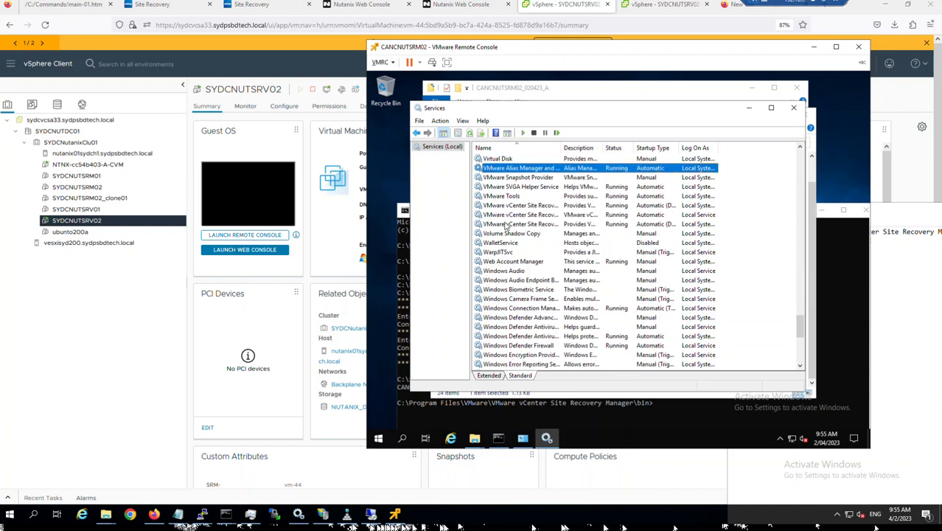
key(Down)
key(Down)
key(Down)
scroll(506, 227, up, 1)
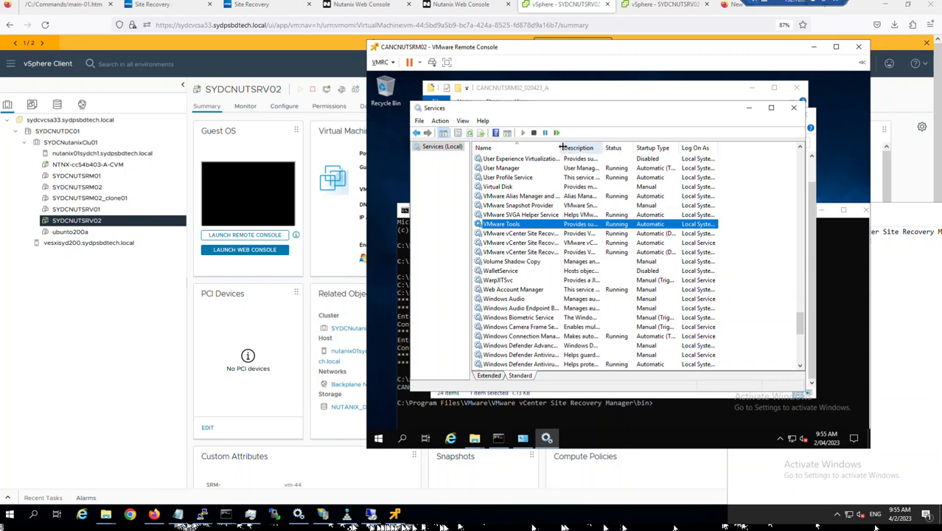
drag(604, 147, 619, 147)
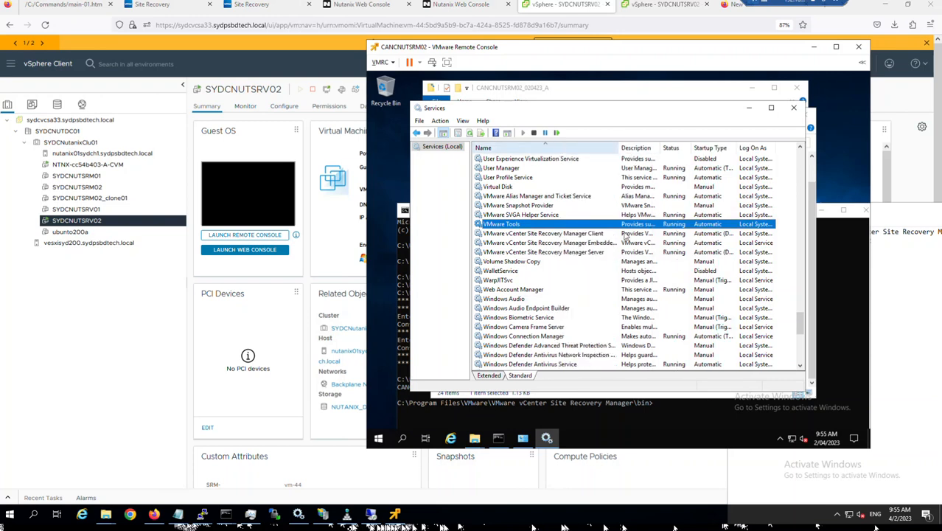
click(579, 252)
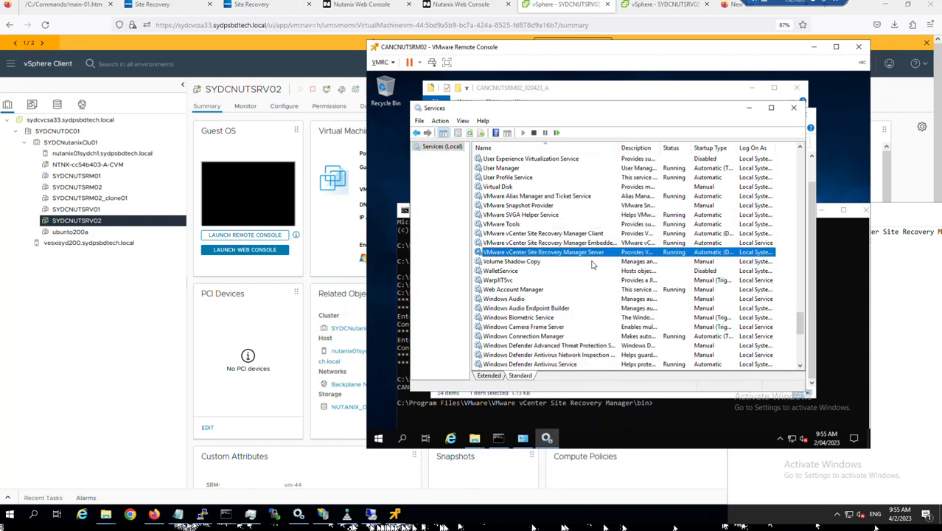
right_click(593, 254)
click(616, 269)
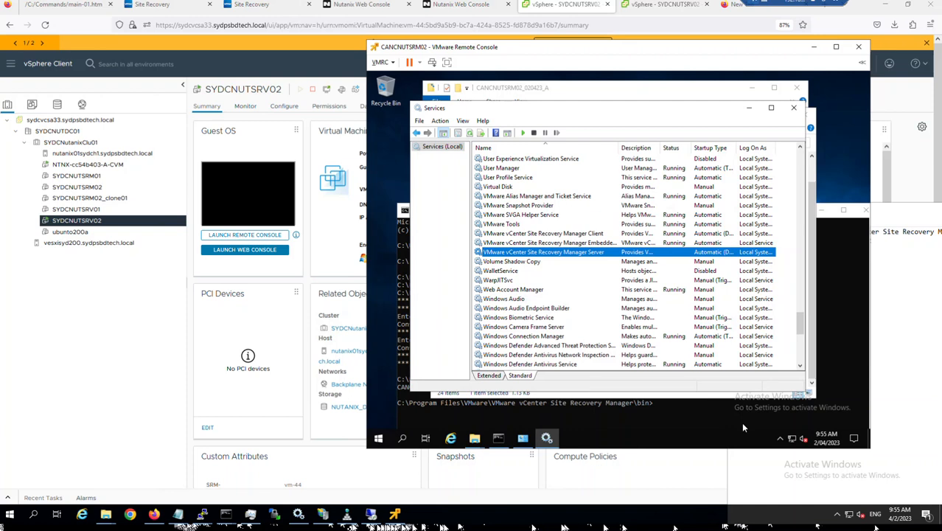
Rename the copied SRM-Export-02 folder in CANCNUTSRM02_020423_A on the share as SRM-Export-02_OLD
click(475, 440)
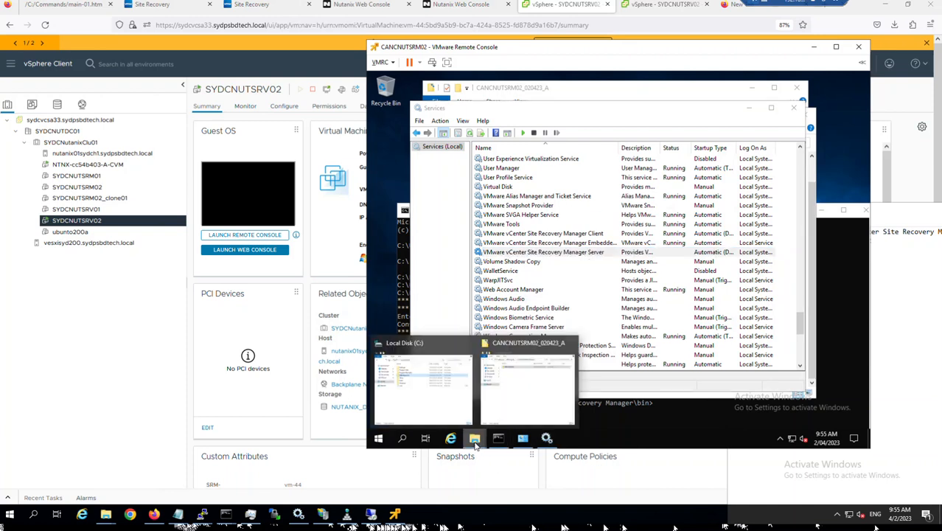
click(540, 391)
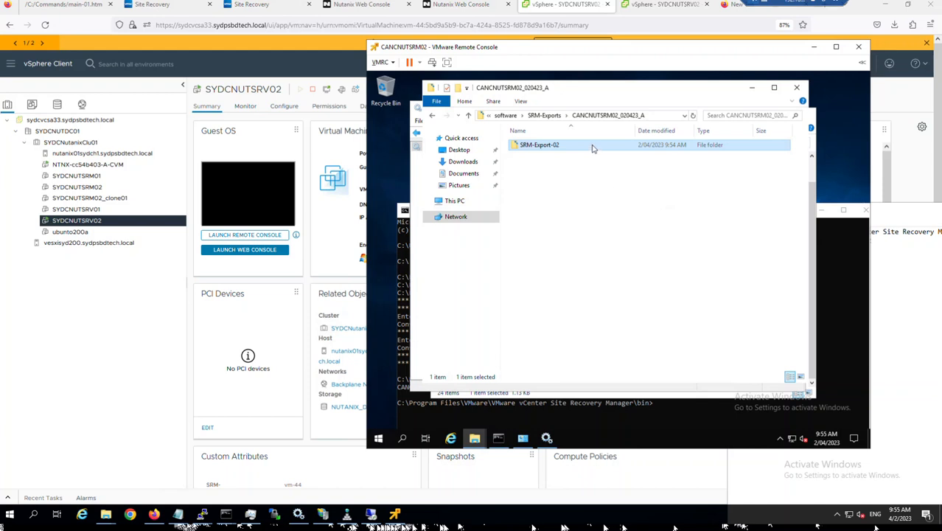
key(F2)
key(End)
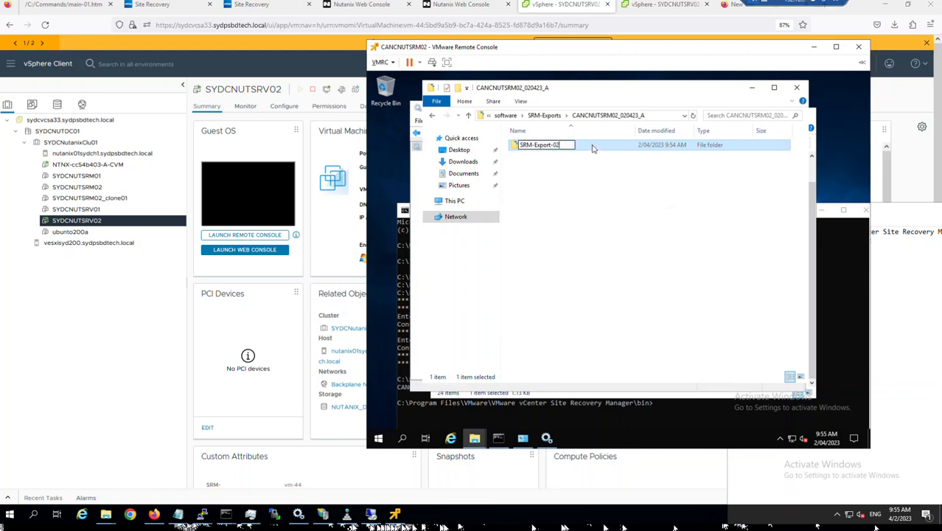
text(_)
text(JLD)
key(BackSpace)
key(BackSpace)
key(BackSpace)
text(OLD)
click(405, 378)
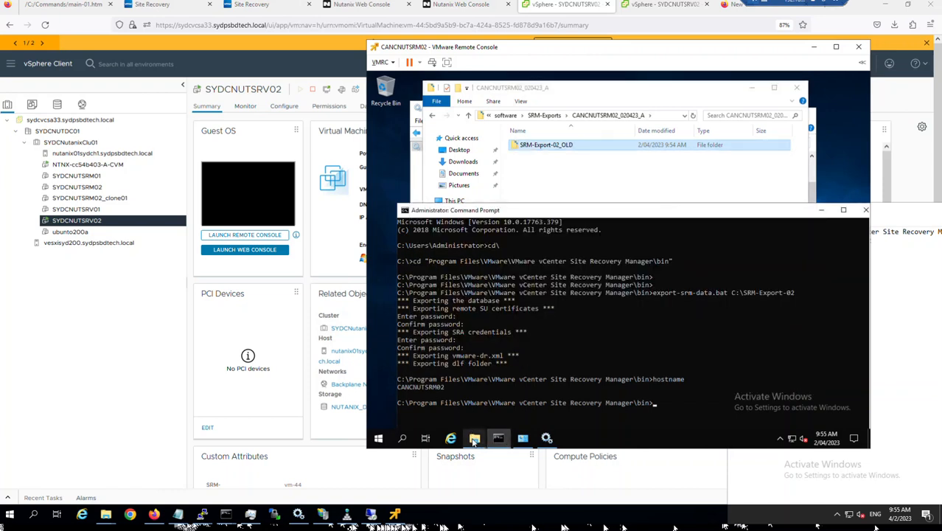
Rename the SRM-Export-02 folder on the local C: drive as SRM-Export-02_OLD
mouse_move(474, 439)
click(442, 406)
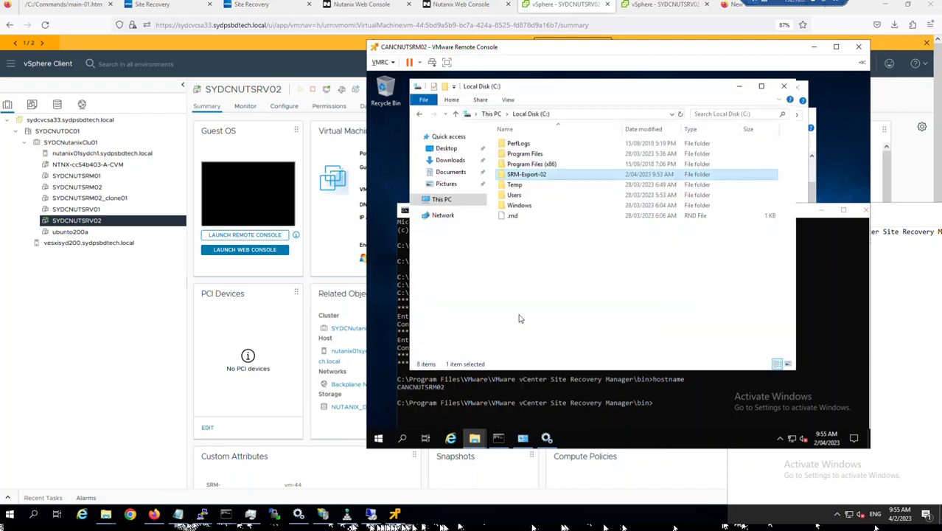
click(540, 179)
click(541, 174)
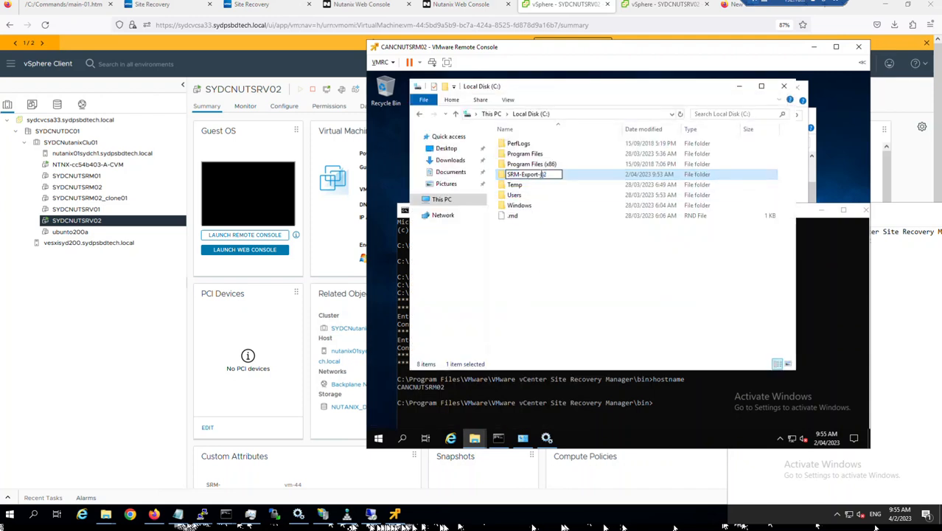
key(End)
text(_OLD)
key(Return)
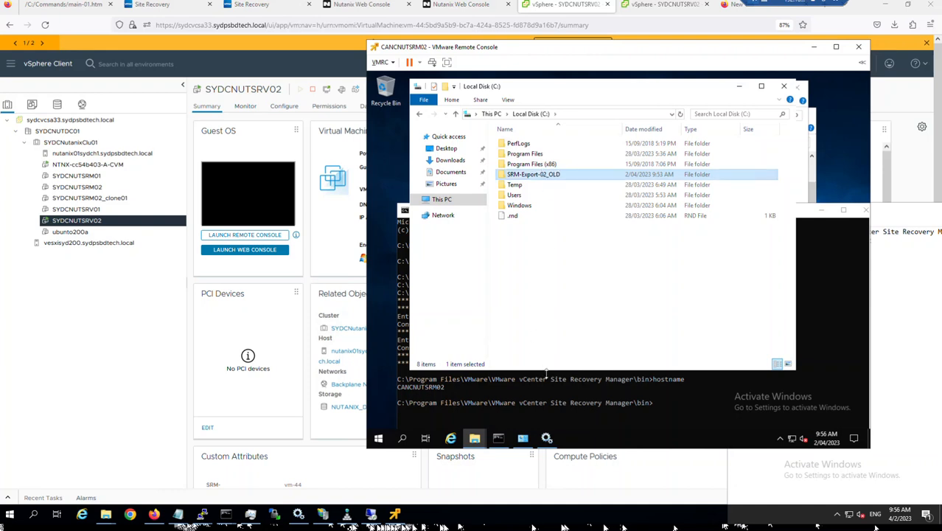
Run export-srm-data.bat C:\SRM-Export-02 again in Command Prompt and reposition its window
click(547, 394)
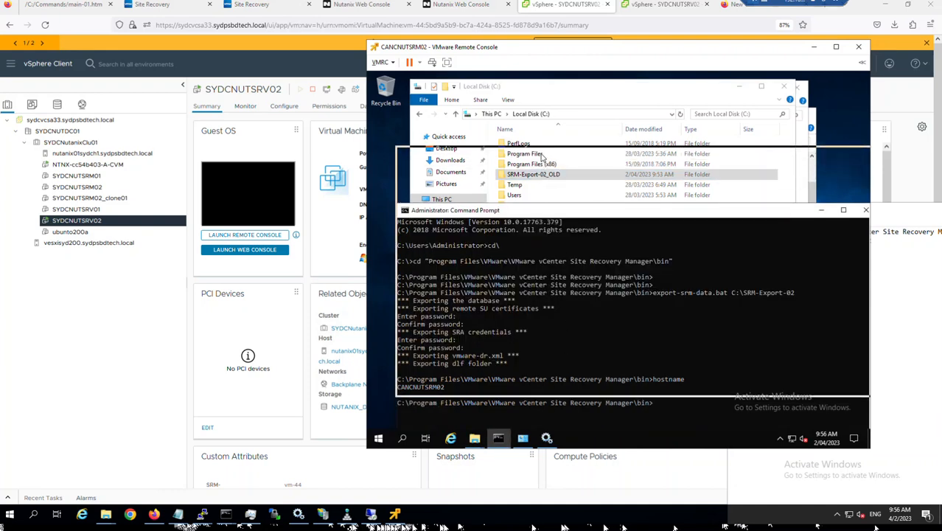
drag(543, 210, 542, 155)
key(Return)
key(Return)
key(Up)
key(Up)
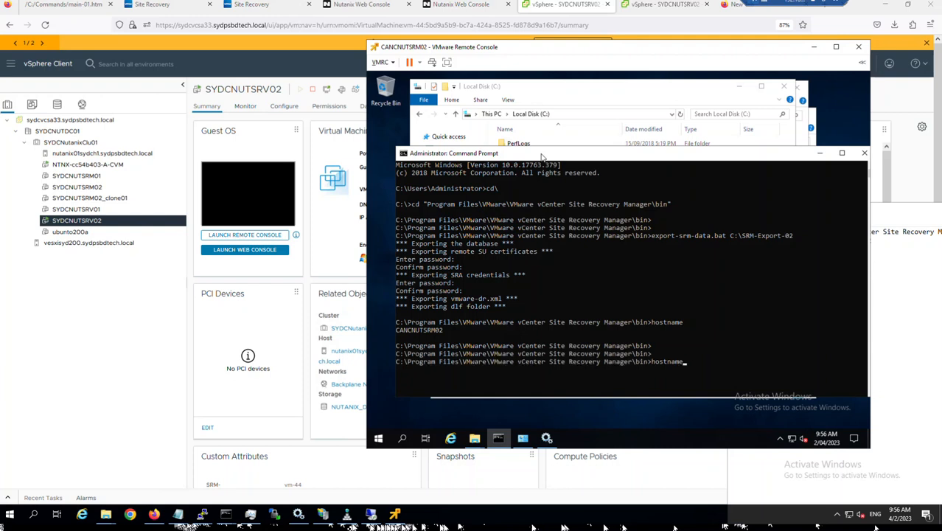
key(Return)
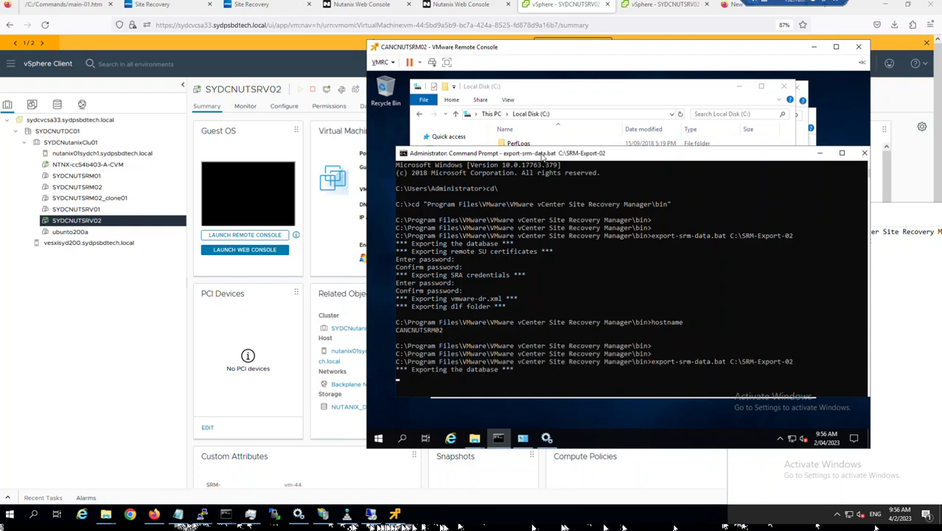
drag(542, 155, 547, 92)
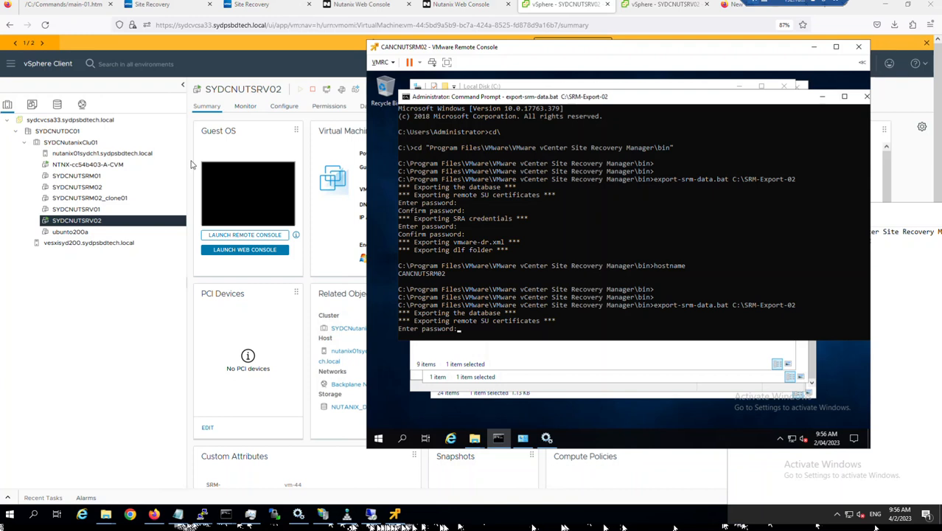
Enter and confirm the export password at the prompts for the remote SU certificates
scroll(495, 215, down, 2)
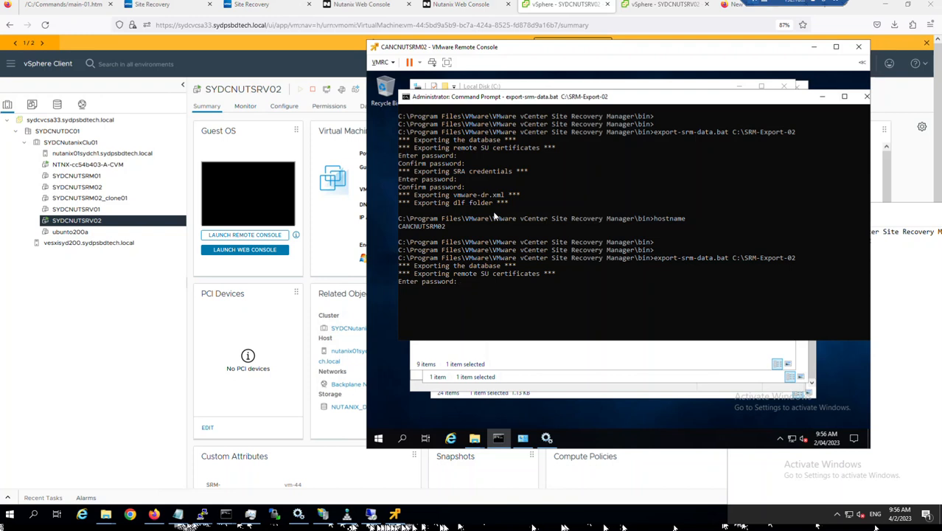
key(Return)
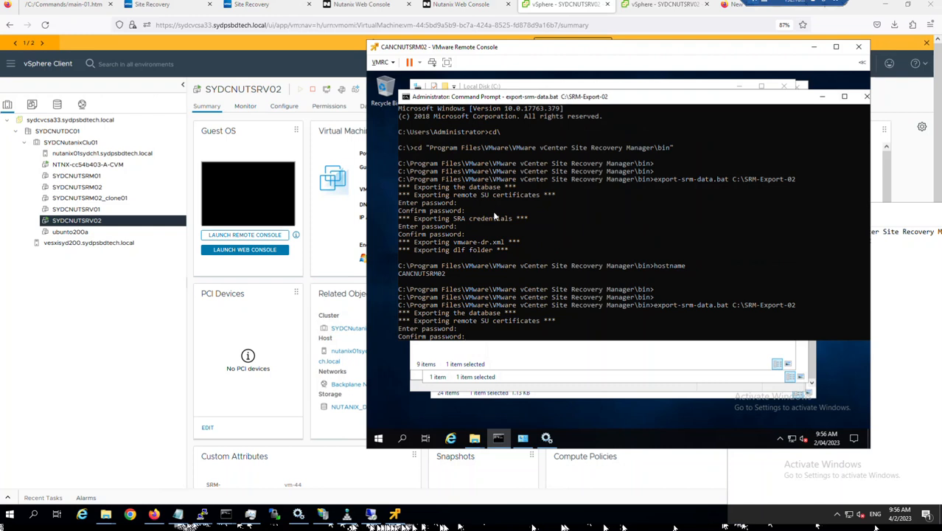
key(Return)
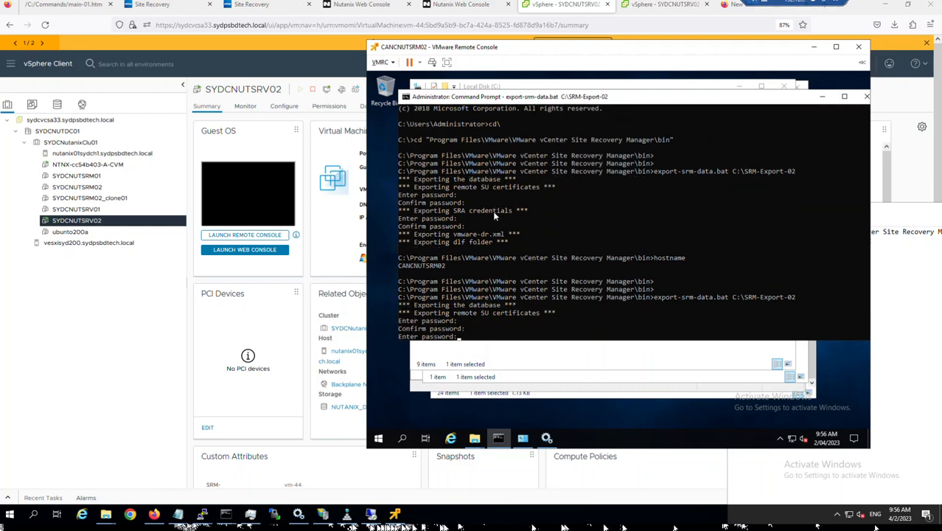
key(Return)
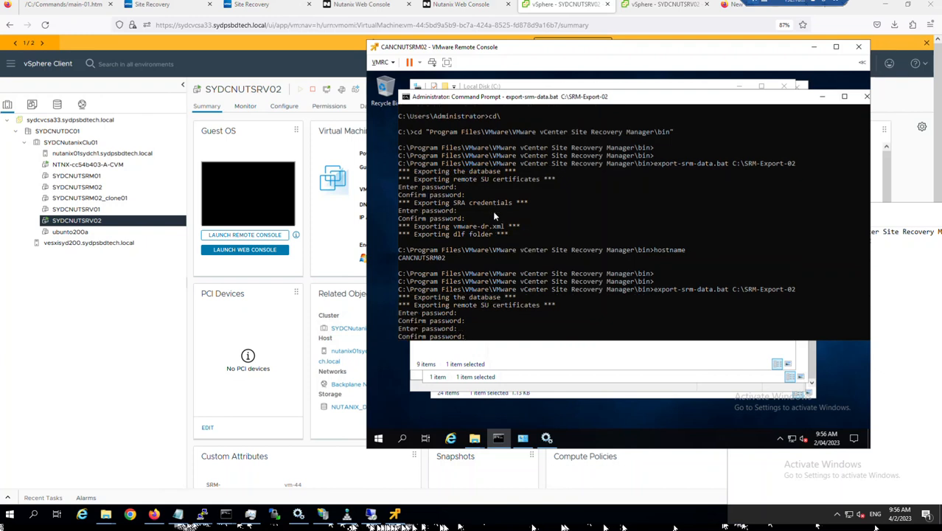
key(Return)
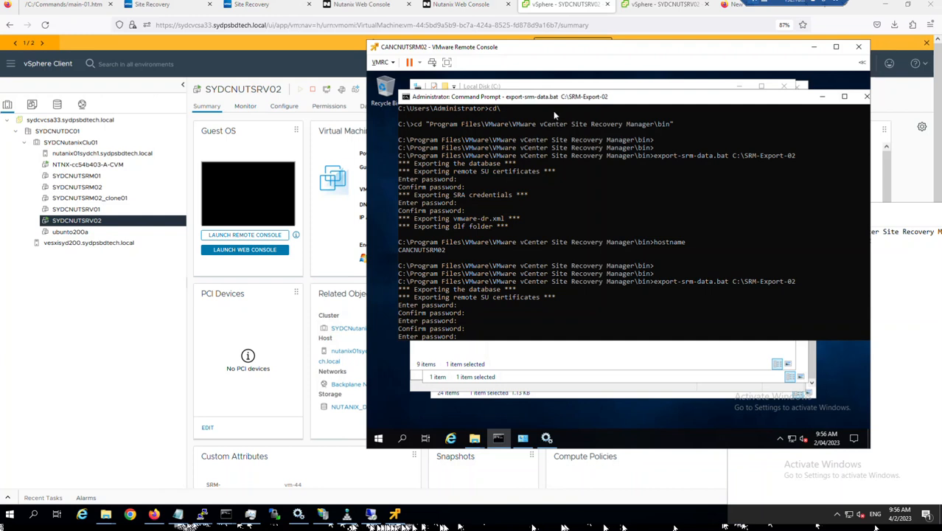
Copy the Site Recovery Manager bin path from the console and paste it into Notepad launched from a second Command Prompt
drag(536, 107, 524, 107)
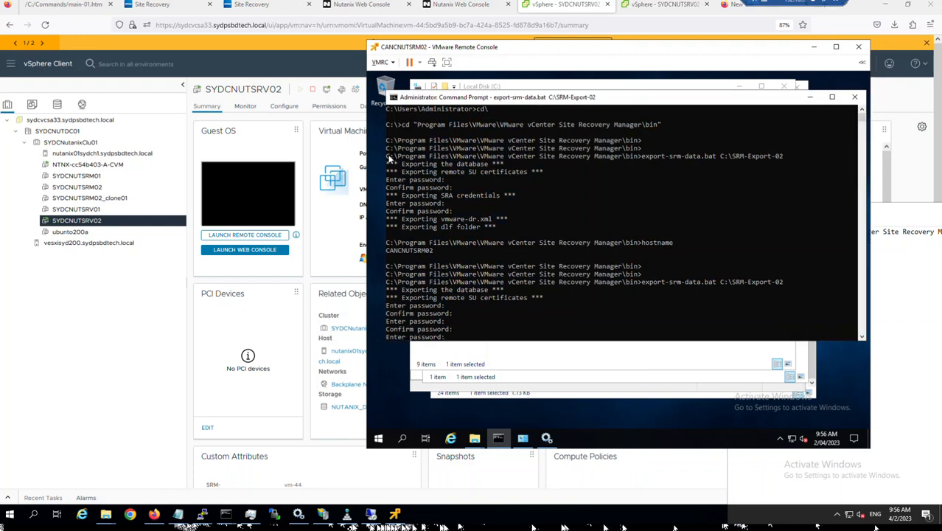
drag(388, 157, 634, 159)
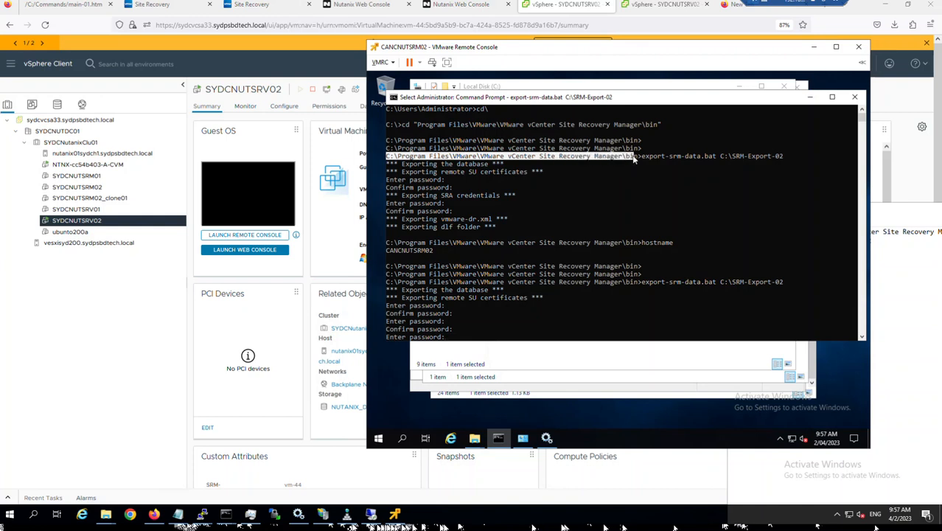
right_click(635, 159)
right_click(498, 438)
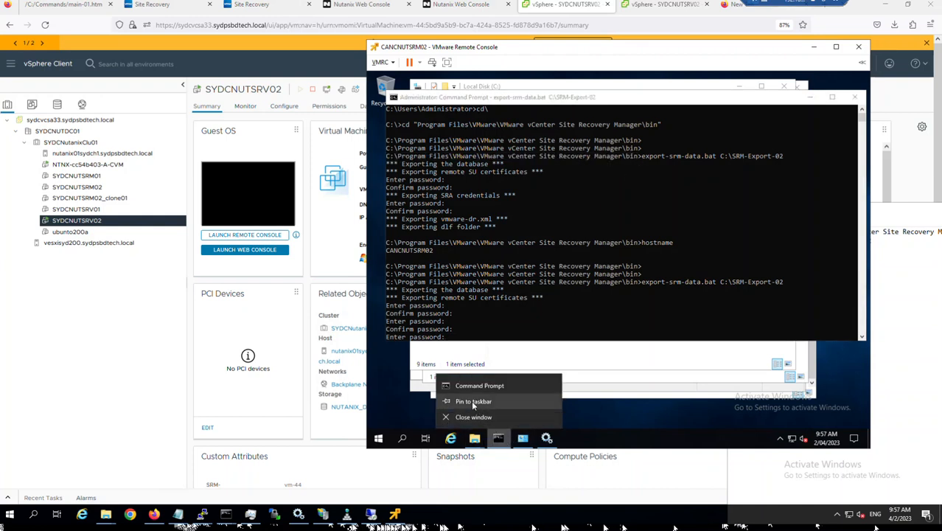
click(471, 385)
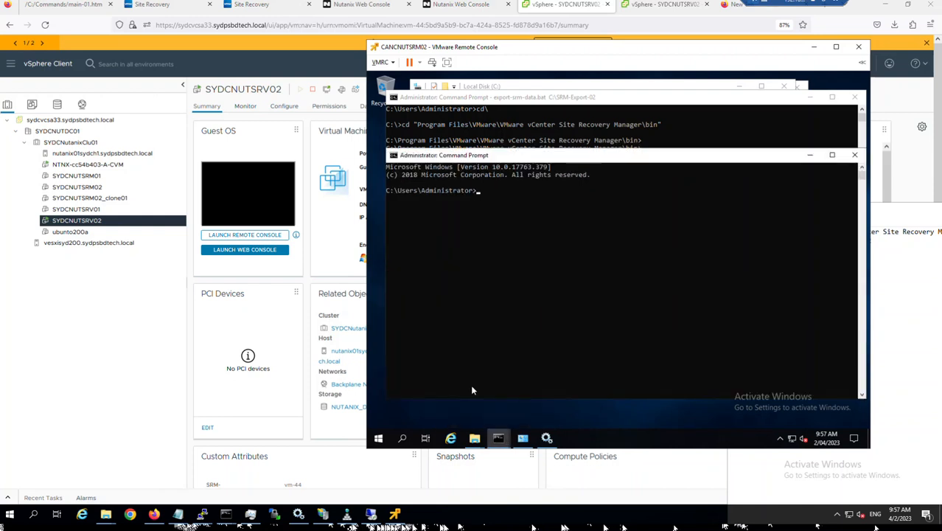
text(notepad)
key(Return)
text(C:\Program Files\VMware\VMware vCenter Site Recovery Manager\bin)
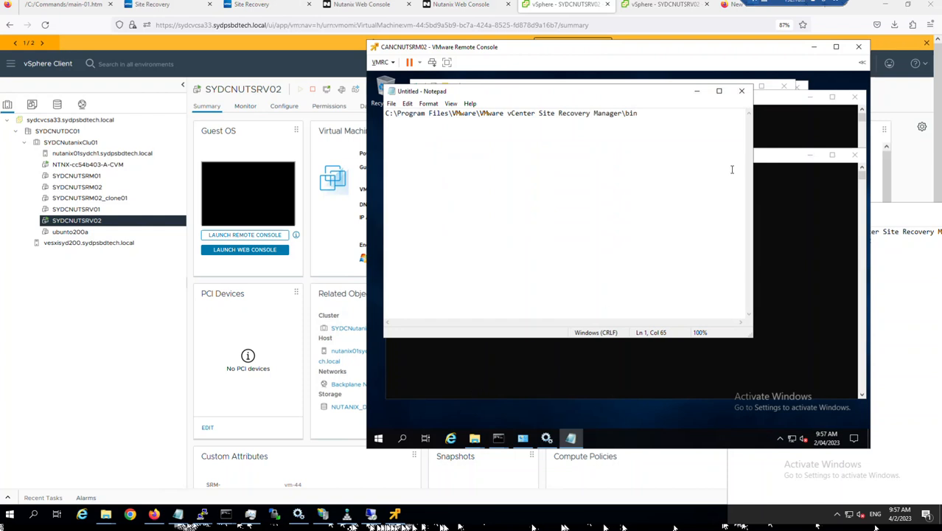
Copy the command export-srm-data.bat C:\SRM-Export-02 onto the second line in Notepad and close the Command Prompt holding the unfinished export
click(773, 141)
drag(641, 156, 783, 162)
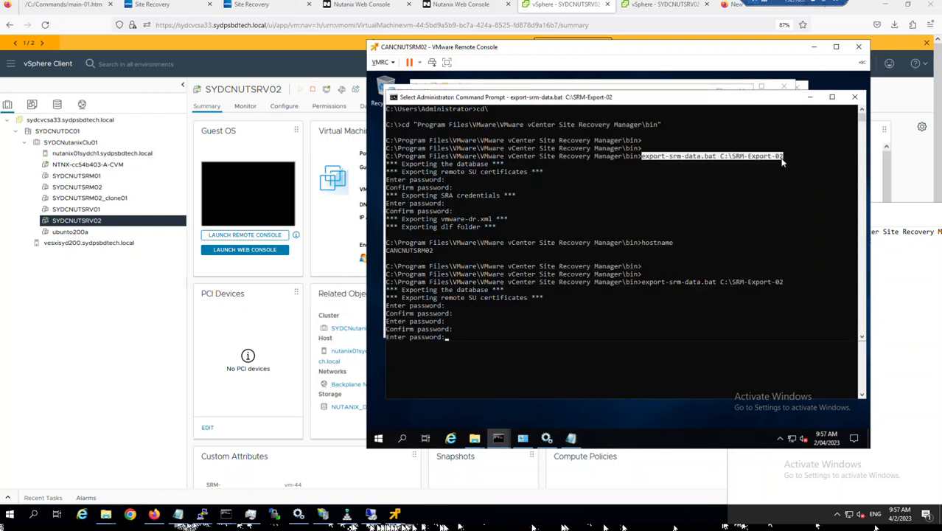
key(ctrl+c)
click(570, 437)
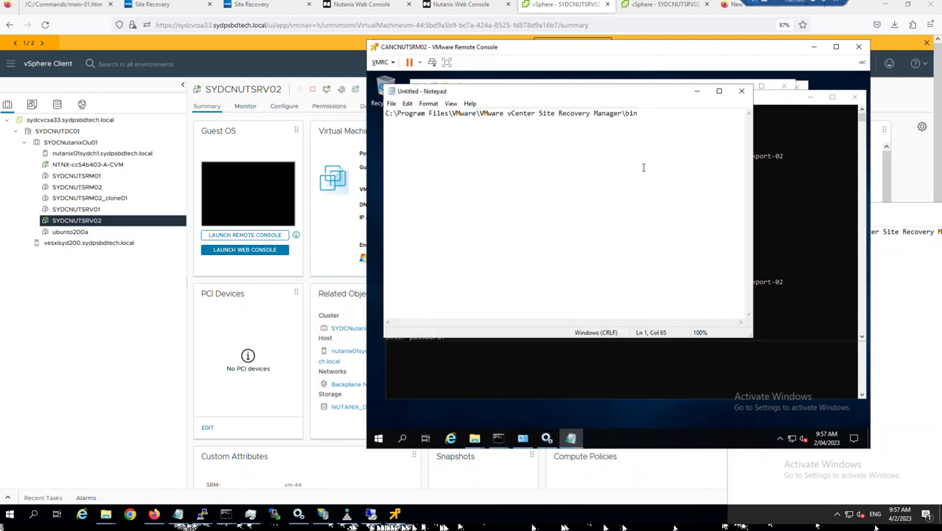
key(Return)
key(ctrl+v)
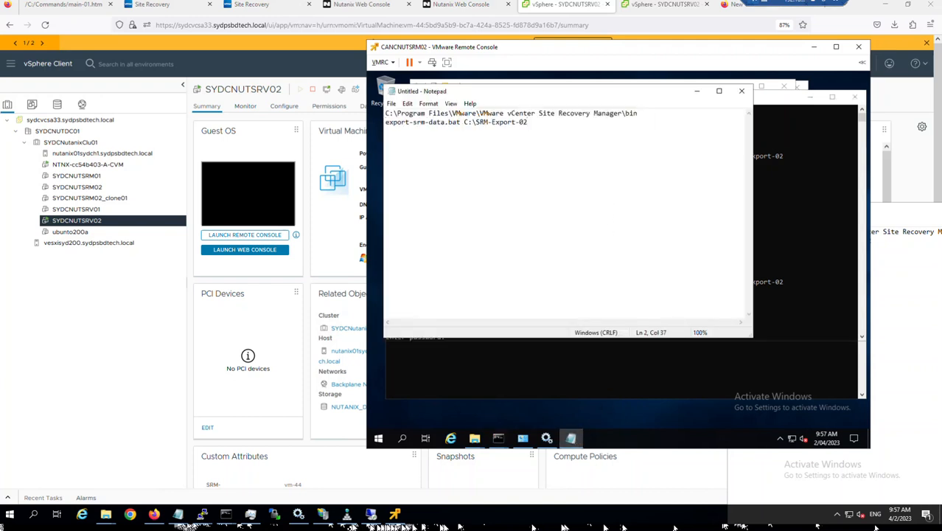
click(791, 179)
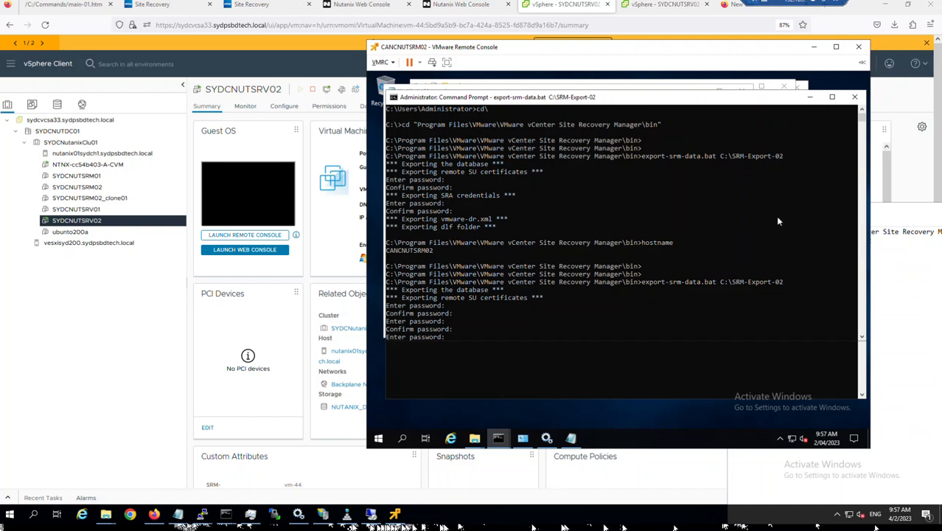
click(855, 97)
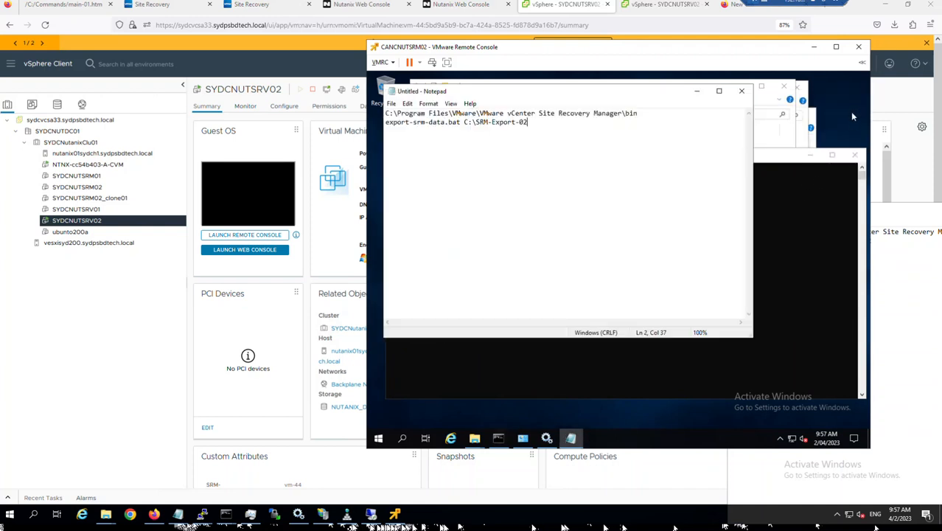
Change the remaining Command Prompt's directory to C:\Program Files\VMware\VMware vCenter Site Recovery Manager\bin with the path copied from Notepad
click(778, 285)
text(cd)
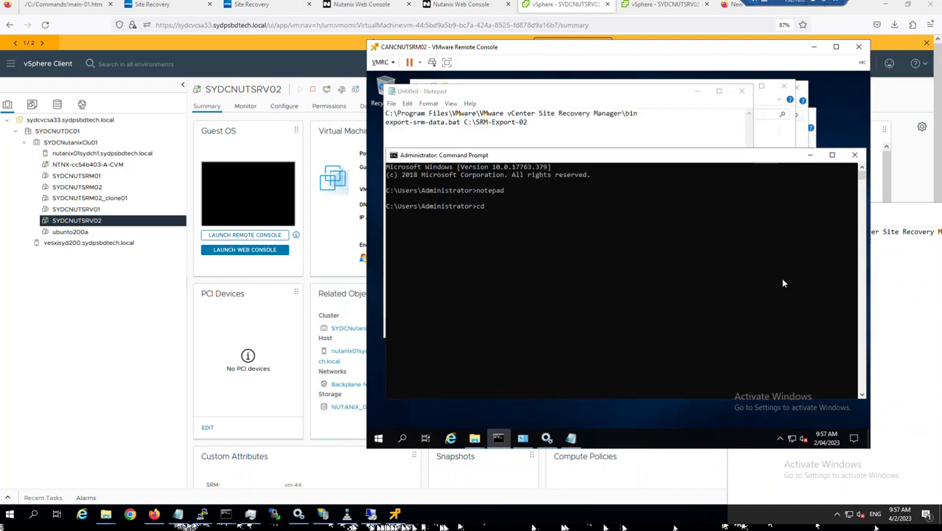
key(BackSpace)
key(BackSpace)
drag(654, 116, 379, 109)
key(ctrl+c)
click(480, 372)
key(ctrl+v)
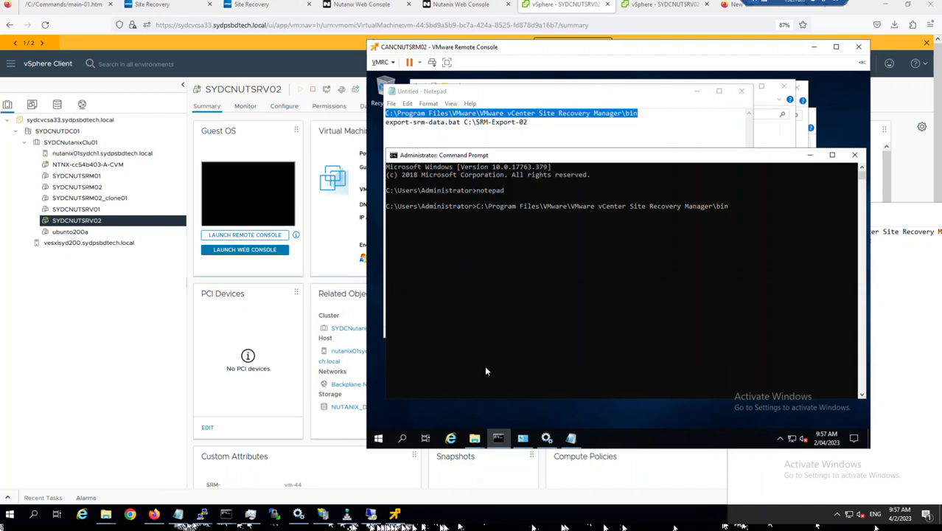
key(Return)
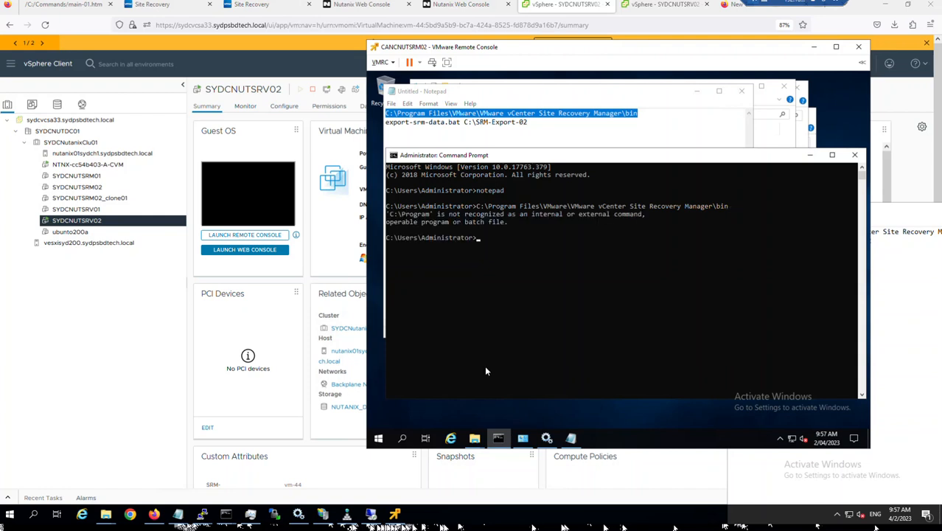
text(cd)
key(ctrl+v)
key(Return)
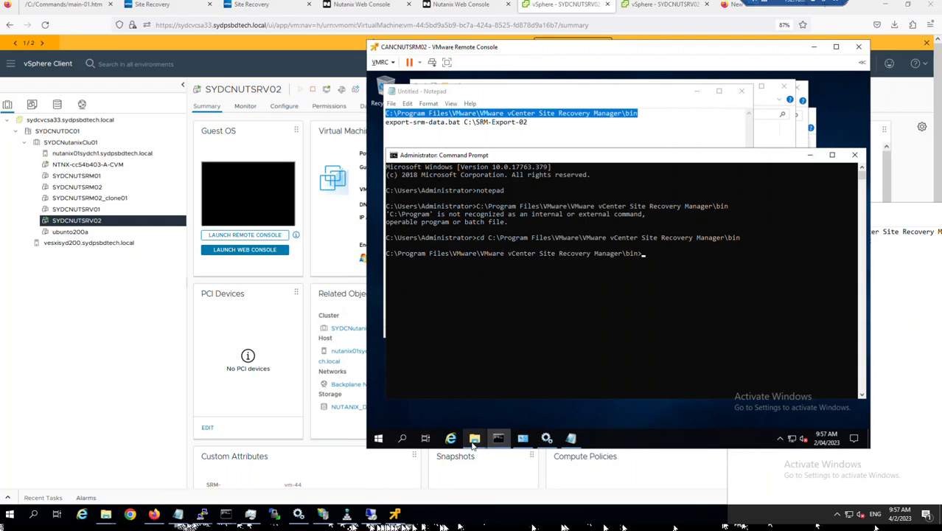
Inspect the incomplete SRM-Export-02 folder on the local C: drive and delete it
mouse_move(474, 445)
click(426, 403)
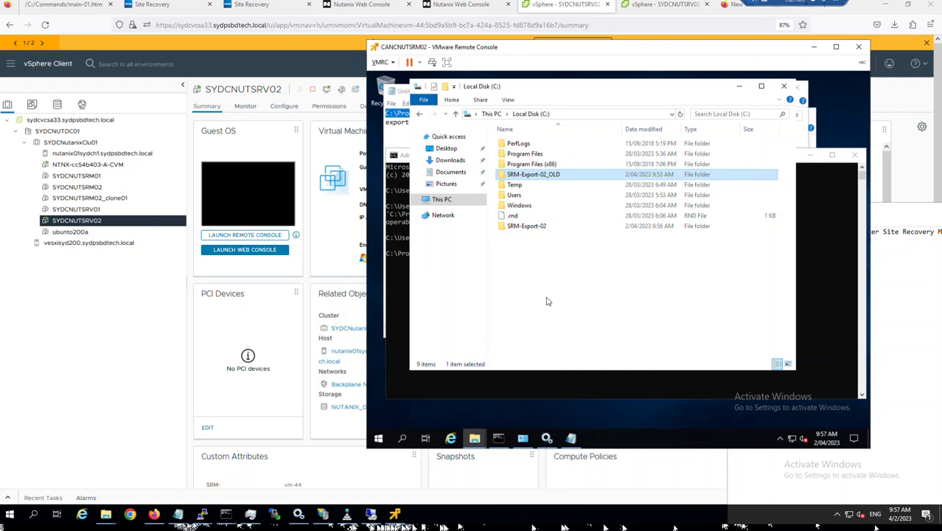
double_click(531, 227)
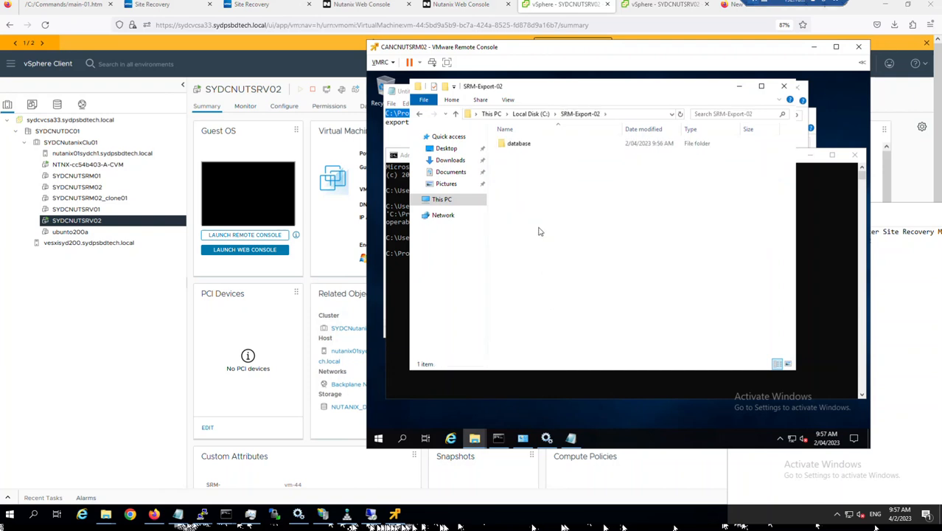
click(530, 114)
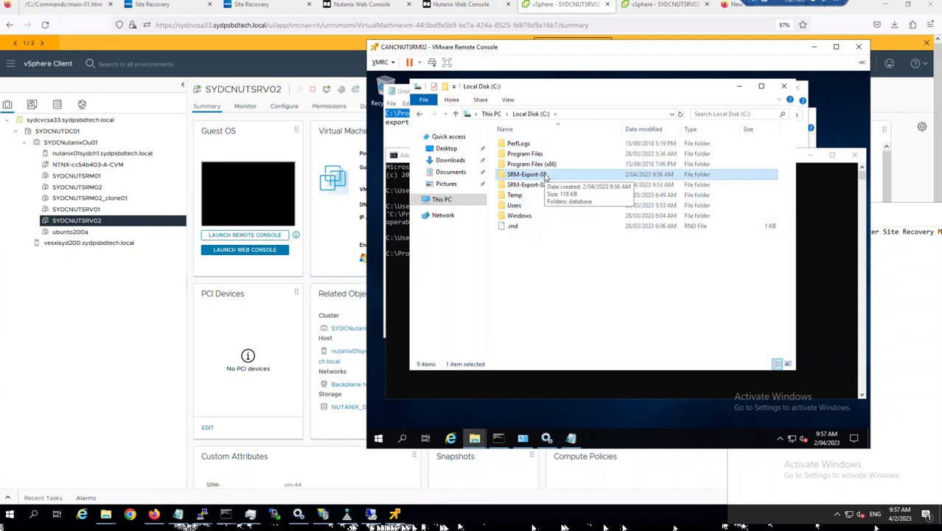
key(Delete)
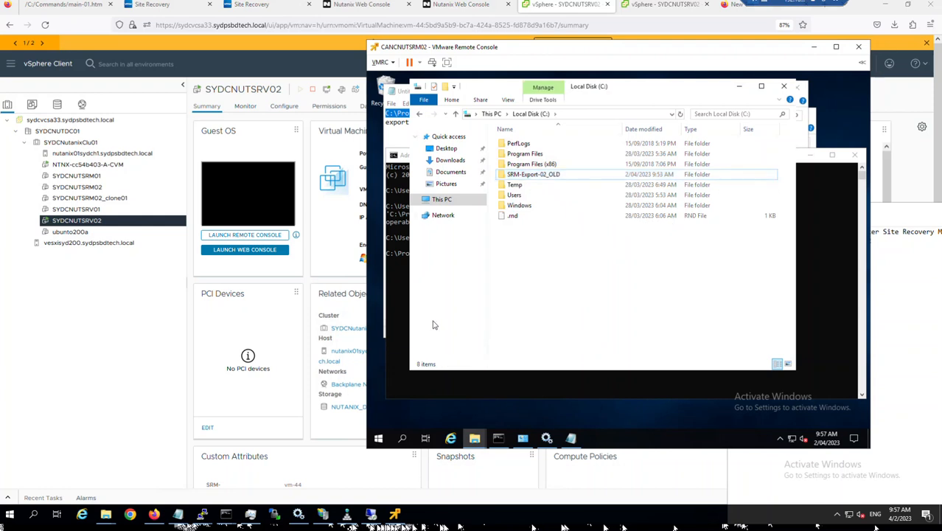
Run export-srm-data.bat C:\SRM-Export-02 in Command Prompt using the command saved in Notepad
click(398, 123)
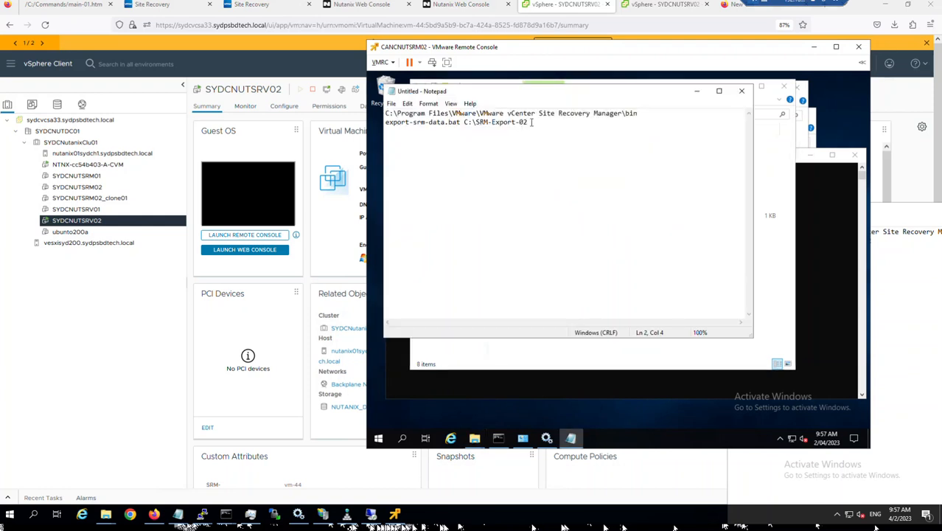
drag(528, 122, 380, 123)
click(445, 382)
right_click(494, 357)
key(Return)
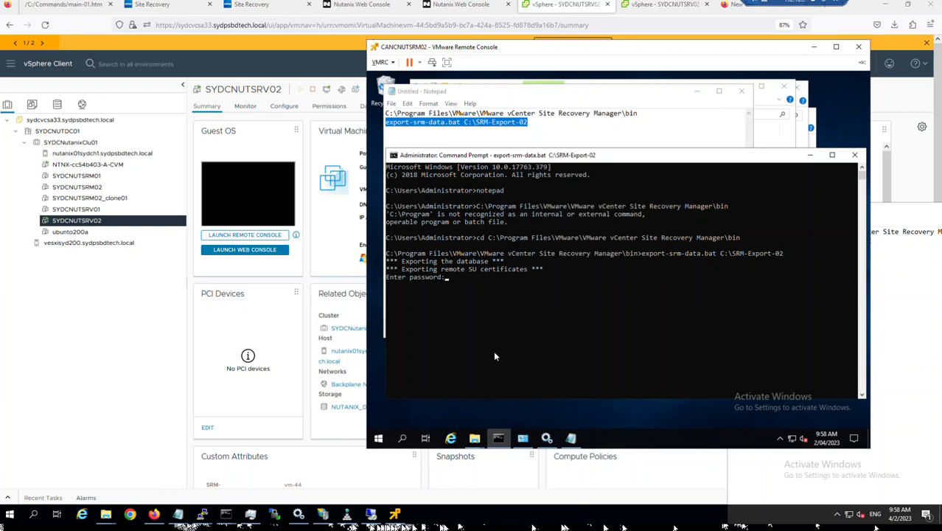
Enter and confirm the export passwords for the remote SU certificates and the SRA credentials
key(Return)
key(Return)
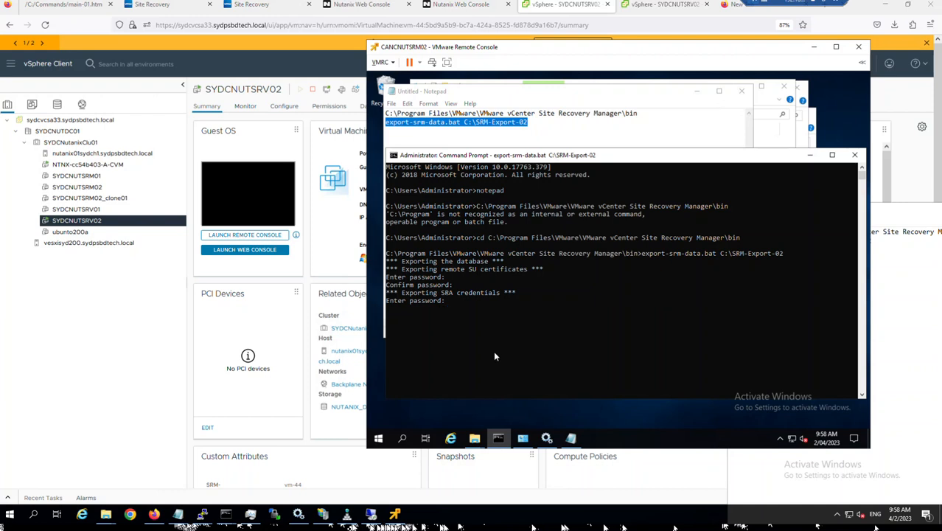
key(Return)
key(Return)
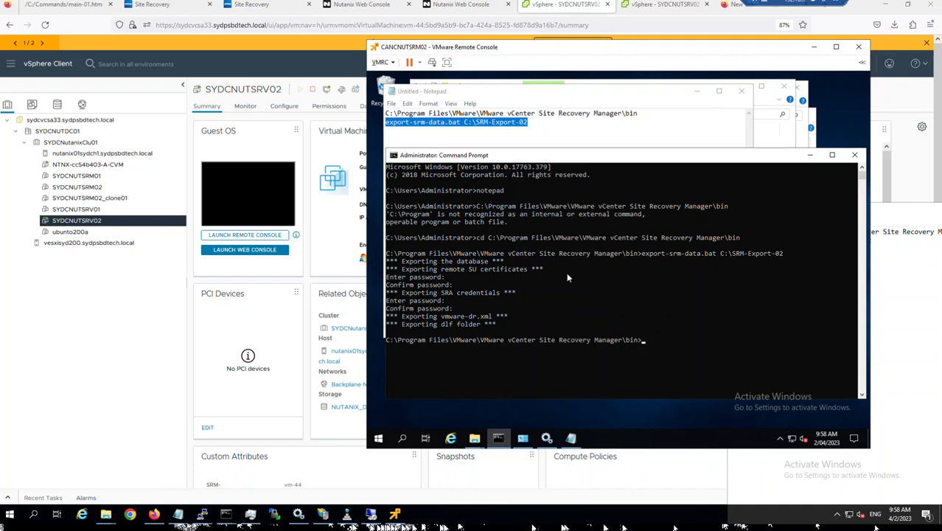
Check the contents of the newly exported SRM-Export-02 folder and return to the local C: drive
click(474, 437)
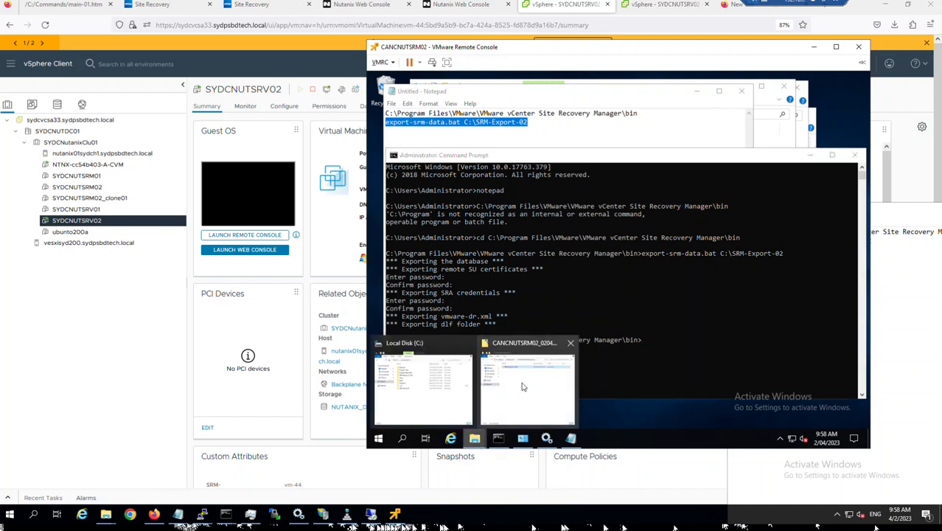
click(423, 401)
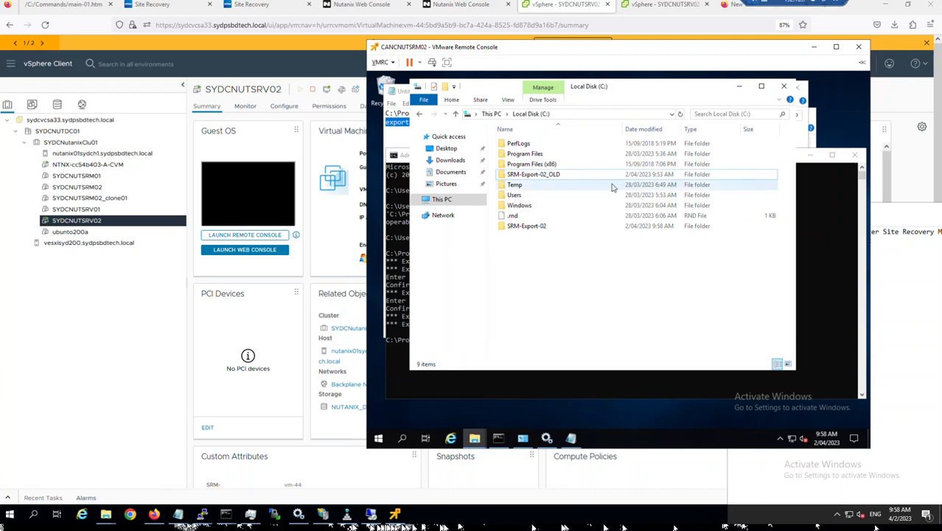
click(534, 227)
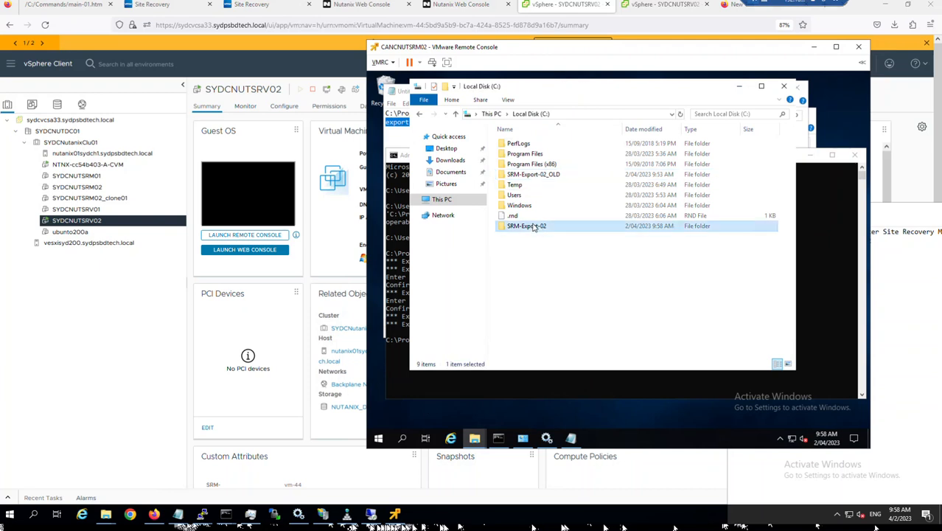
double_click(533, 227)
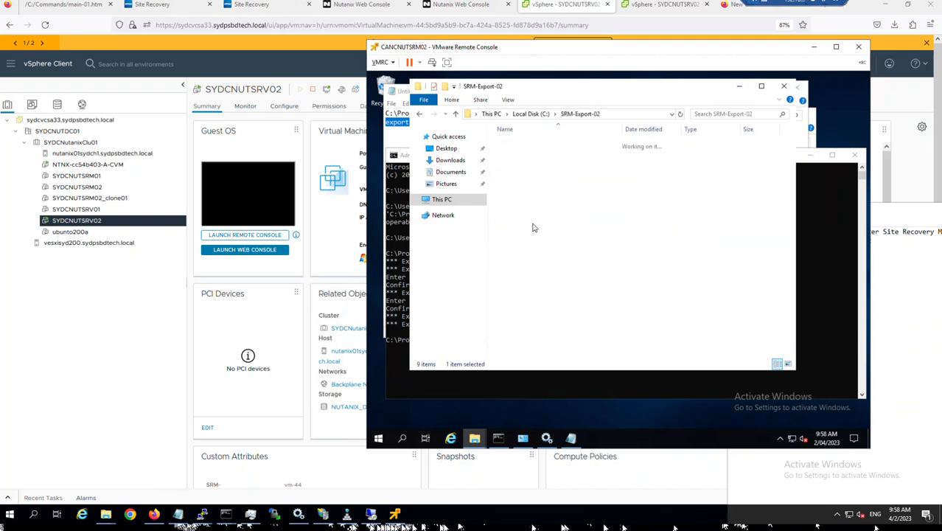
click(538, 114)
Rename the CANCNUTSRM02_020423_A folder in SRM-Exports on the share as CANCNUTSRM02_020423_A_OLD
mouse_move(474, 437)
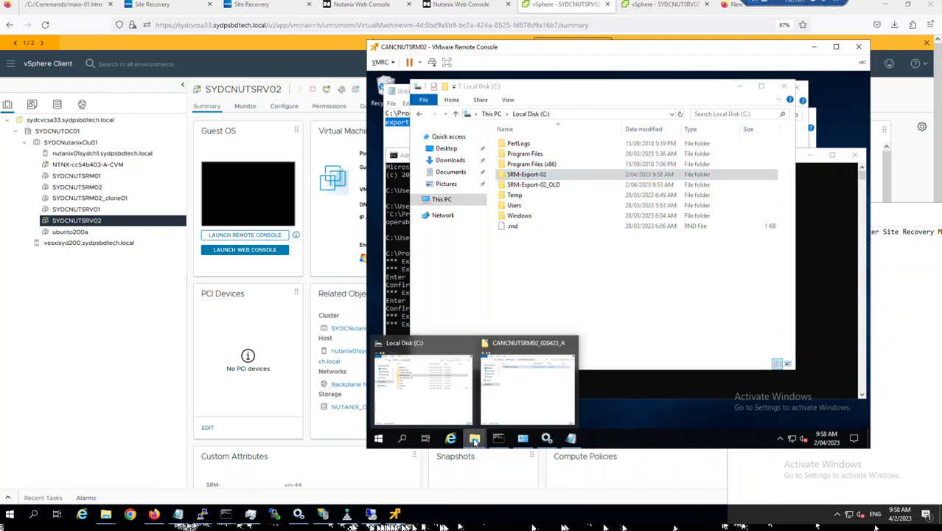
click(559, 398)
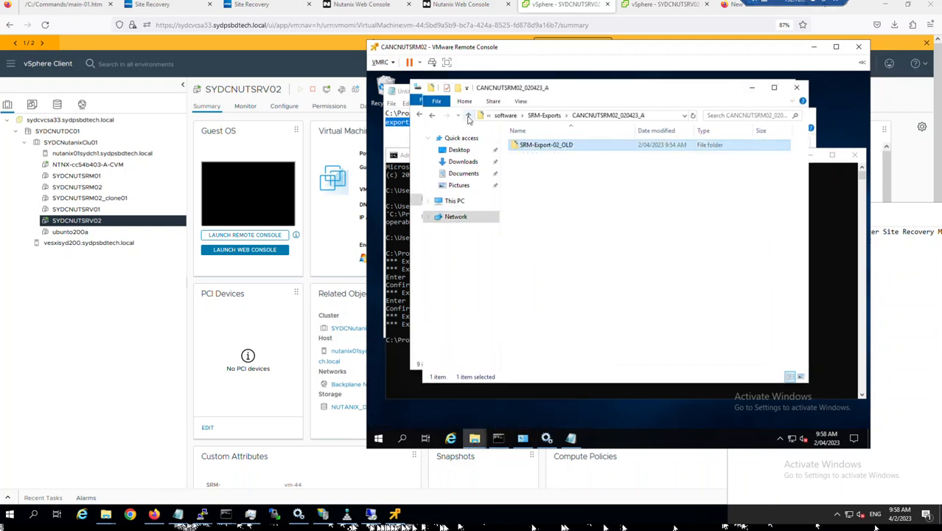
click(469, 116)
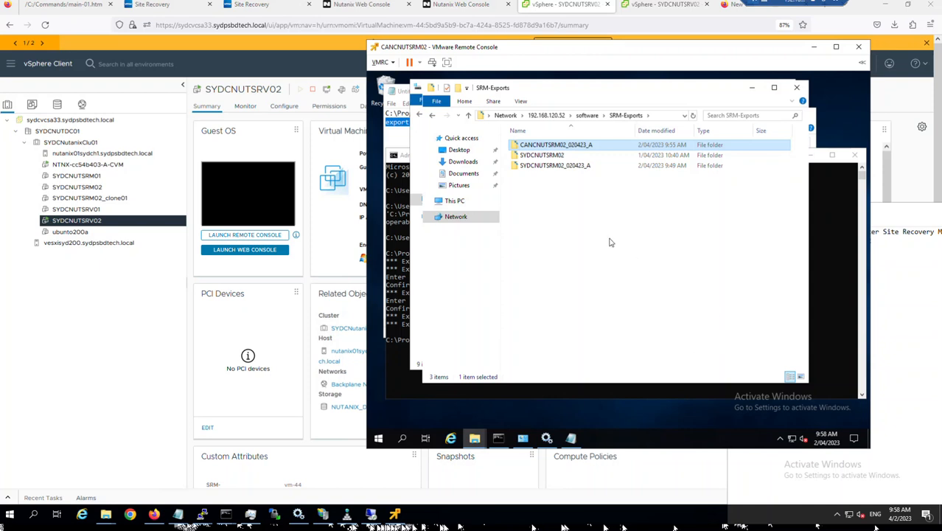
click(568, 146)
click(568, 145)
text(_OLD)
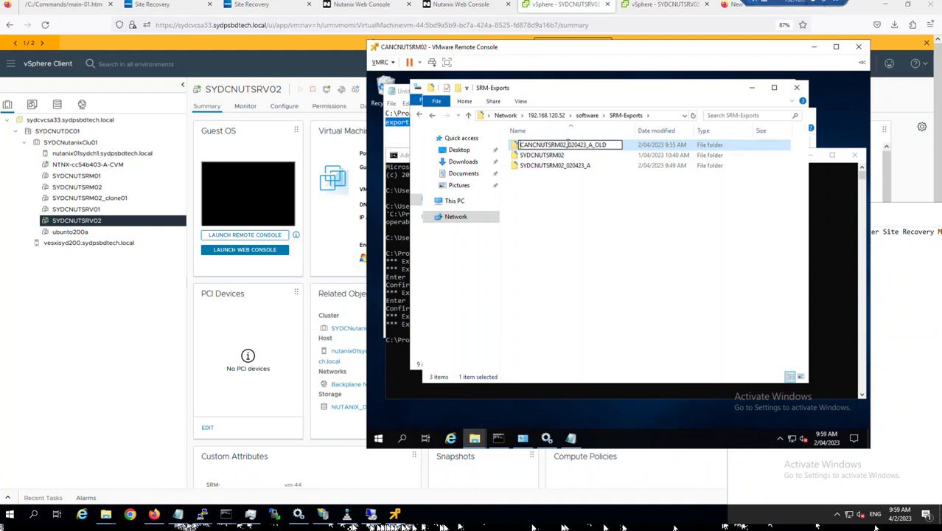
Create a new folder named CANCNUTSRM02_020423_A in SRM-Exports, reusing the name copied from the old folder, and open it
key(shift+Right)
key(shift+Right)
key(shift+Right)
key(shift+Right)
key(shift+Right)
key(shift+Right)
key(shift+Right)
key(shift+Right)
key(shift+Right)
key(shift+Right)
key(shift+Right)
key(shift+Right)
key(shift+Right)
key(shift+Right)
key(shift+Right)
key(shift+Right)
key(shift+Right)
key(shift+Right)
key(shift+Right)
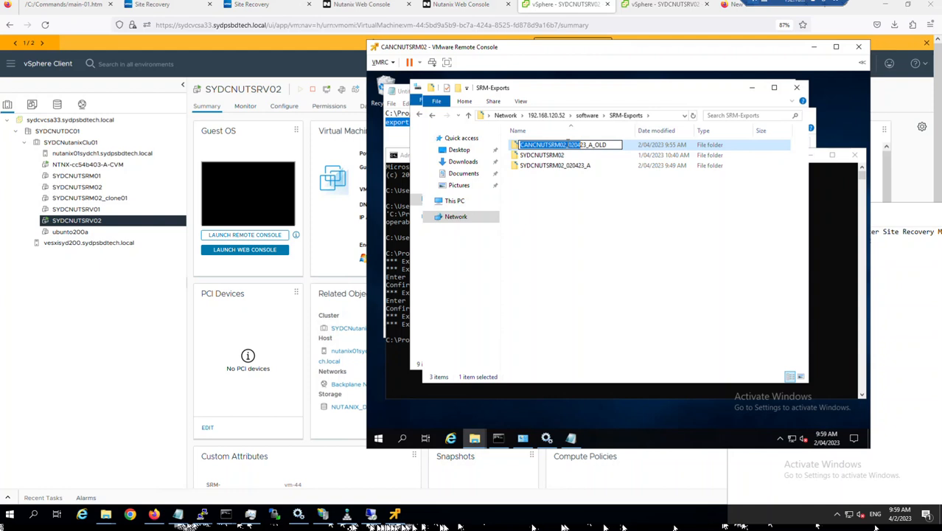
key(shift+Right)
key(shift+Right)
key(ctrl+c)
click(570, 227)
right_click(570, 227)
mouse_move(617, 332)
click(700, 332)
key(ctrl+v)
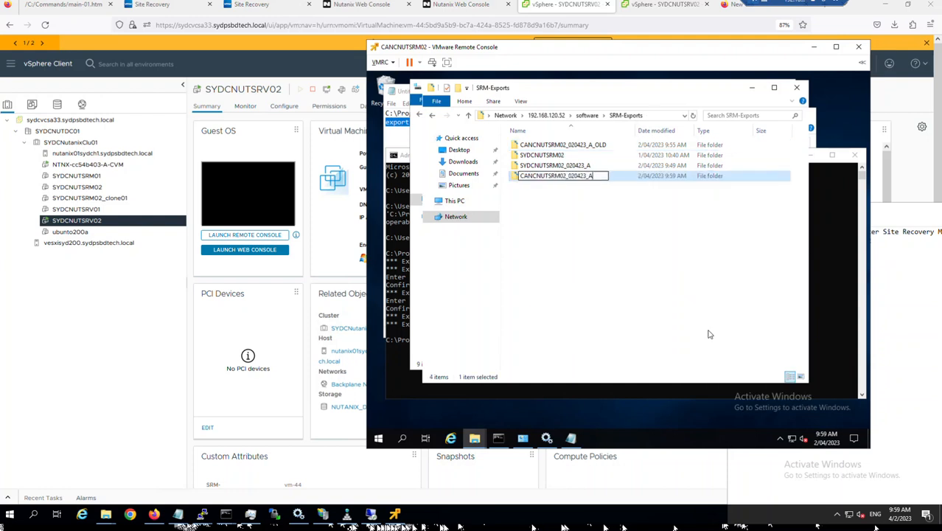
key(Return)
key(Return)
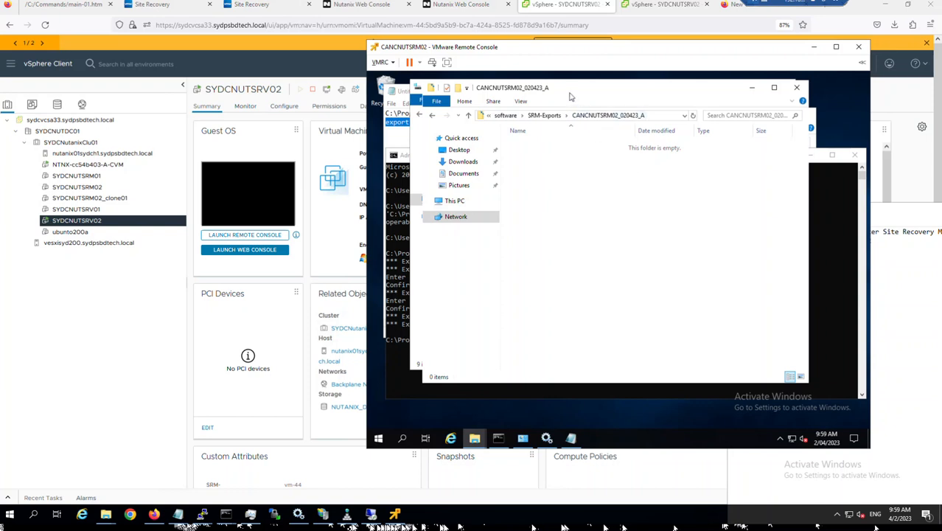
Copy the SRM-Export-02 folder from the local C: drive into the empty CANCNUTSRM02_020423_A folder on the share and open the copy
drag(567, 88, 670, 182)
click(510, 286)
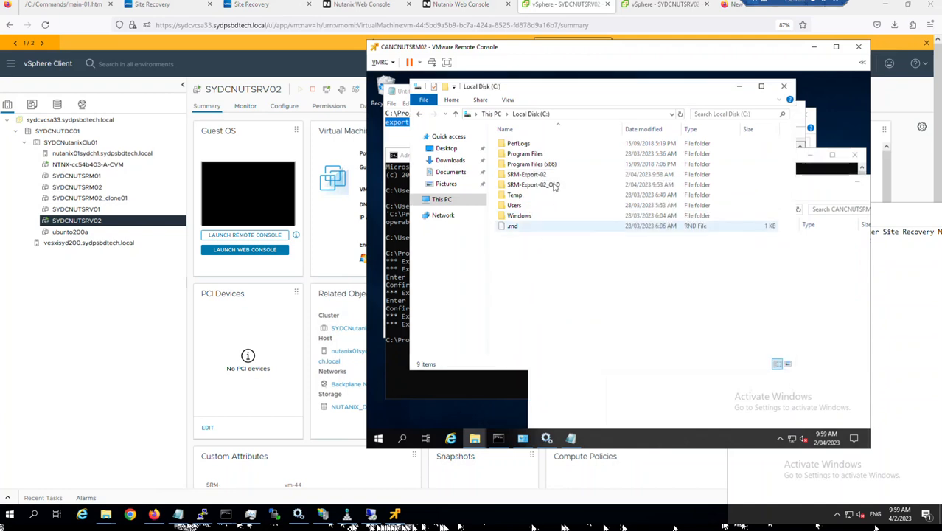
click(544, 175)
click(826, 300)
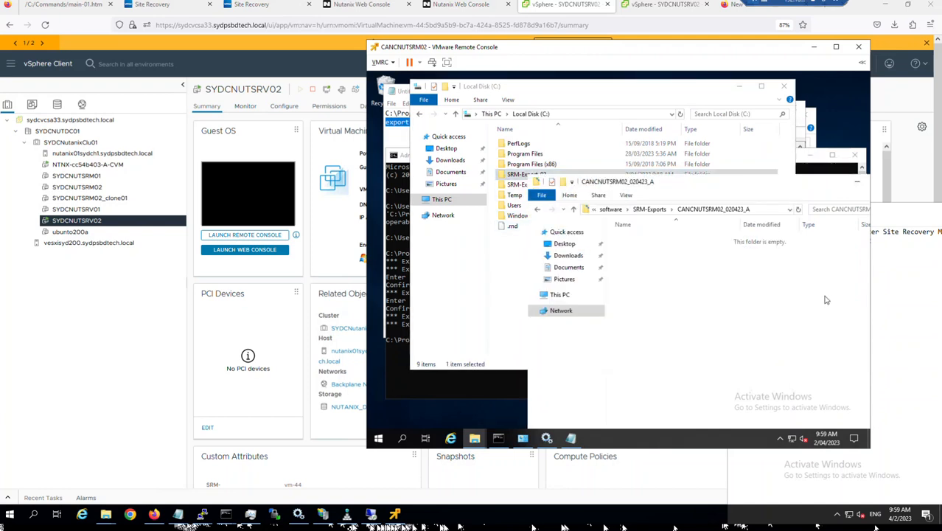
key(ctrl+v)
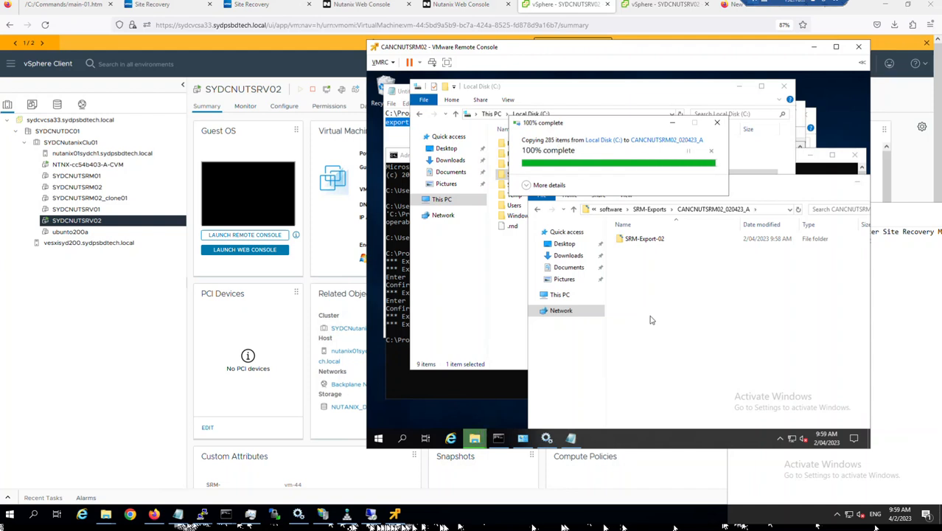
double_click(644, 240)
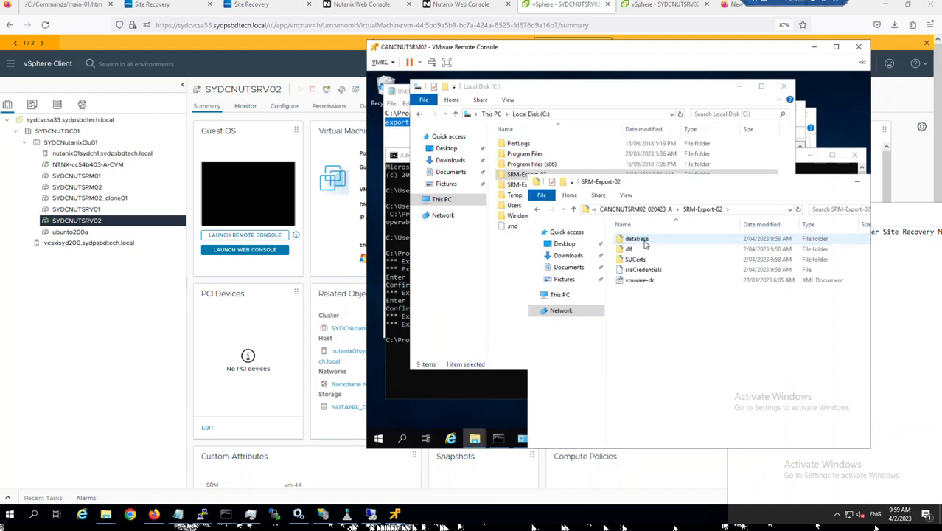
Shut down the CANCNUTSRM02 Windows server, overriding the warning about other signed-in users
click(384, 442)
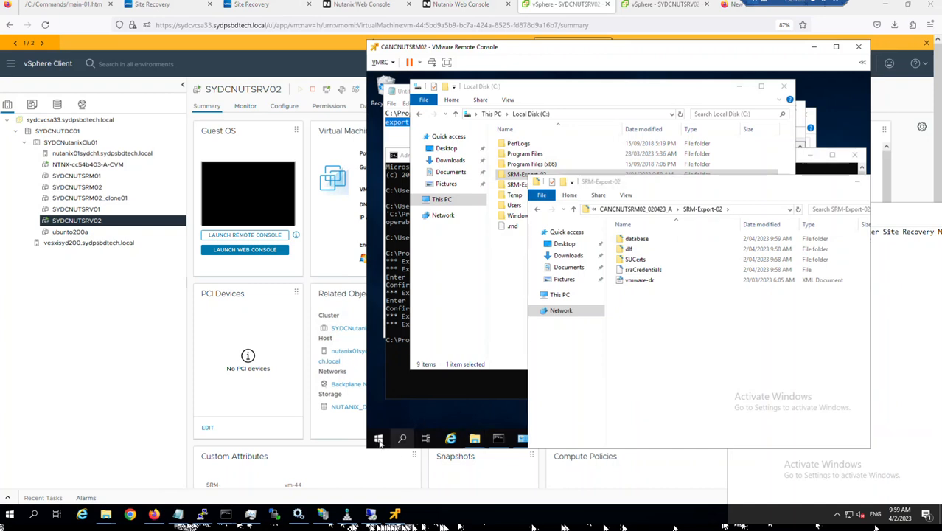
right_click(378, 439)
mouse_move(469, 410)
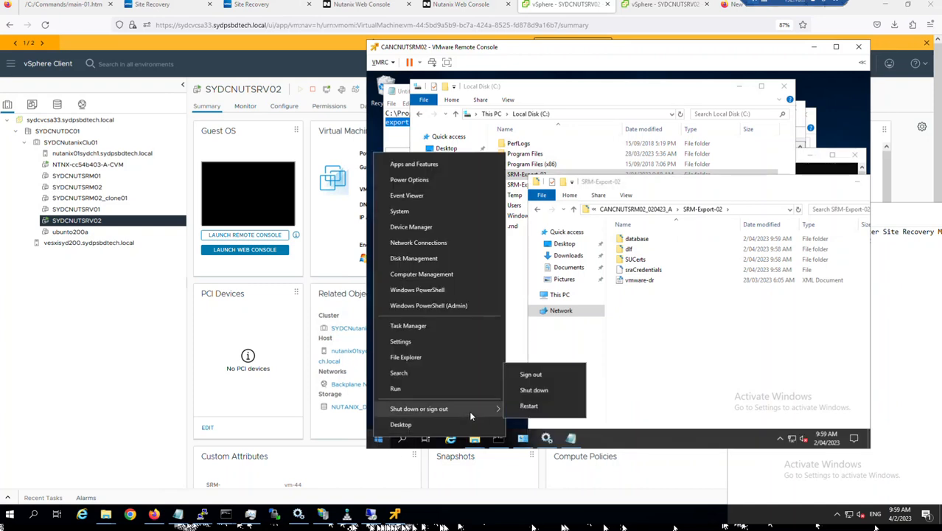
click(564, 392)
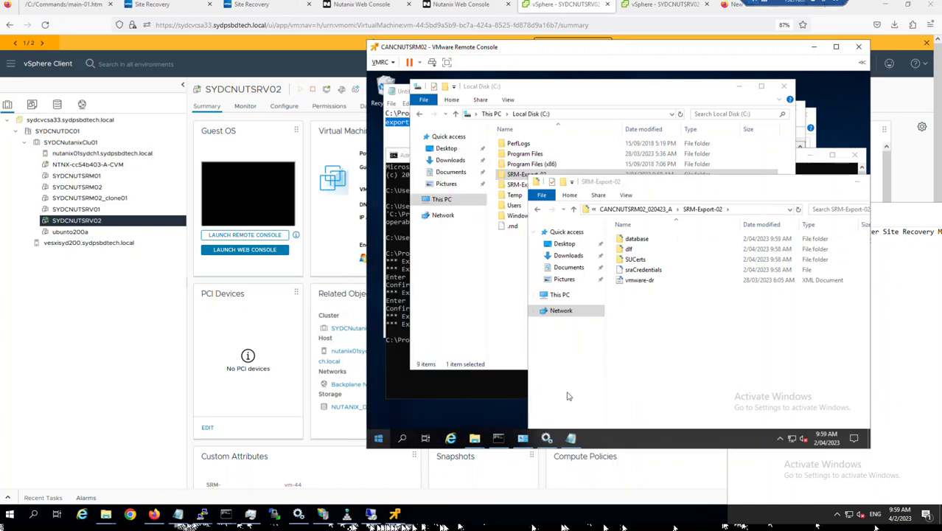
click(527, 420)
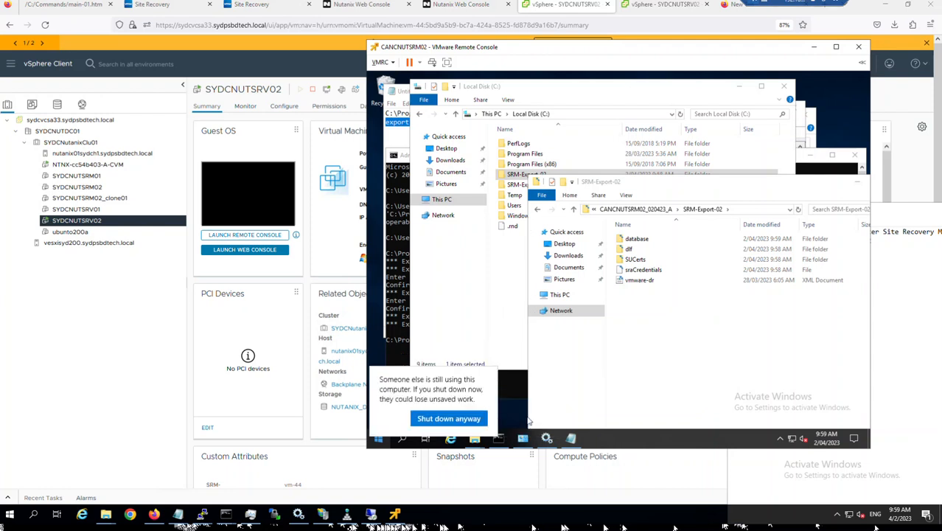
click(453, 419)
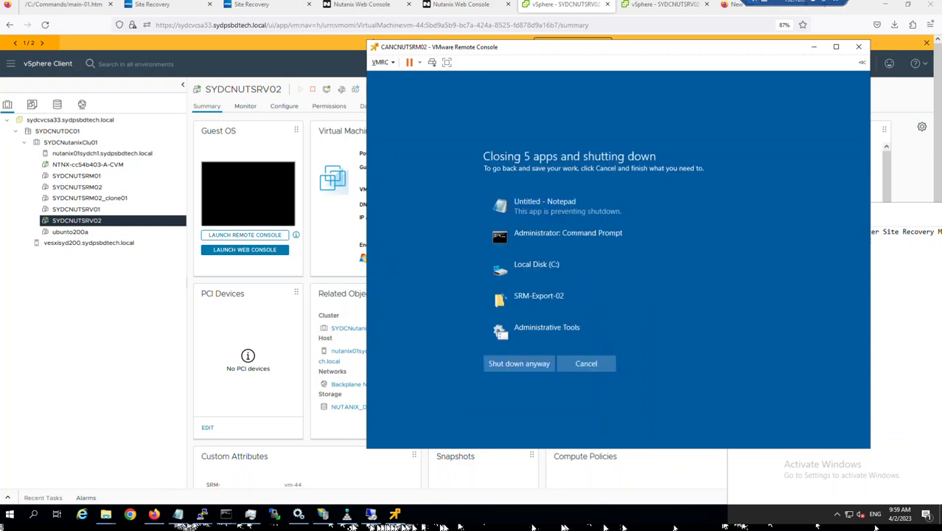
Switch to OneNote, highlight "How to export the Windows SRM configuration" in green on its page, and select the "Deploy the SRM 8.3 photon appliance" line
key(alt+Tab)
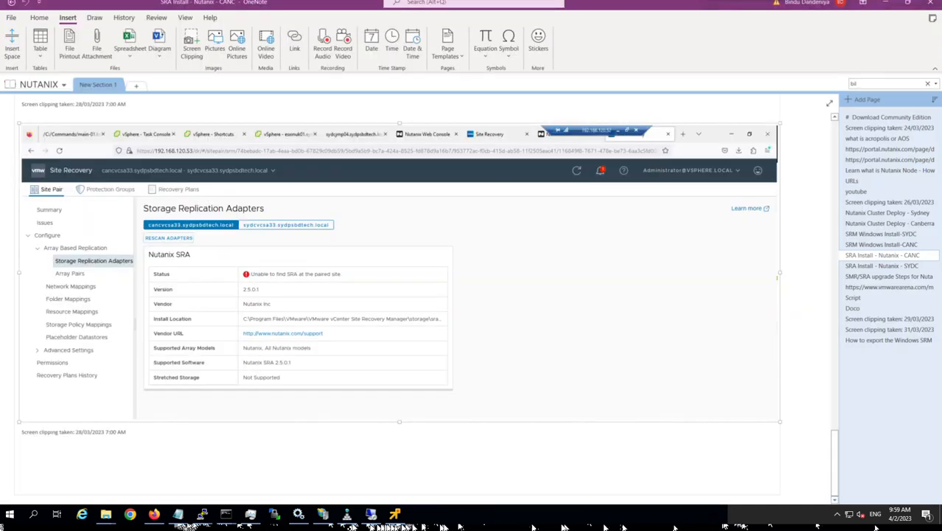
click(895, 340)
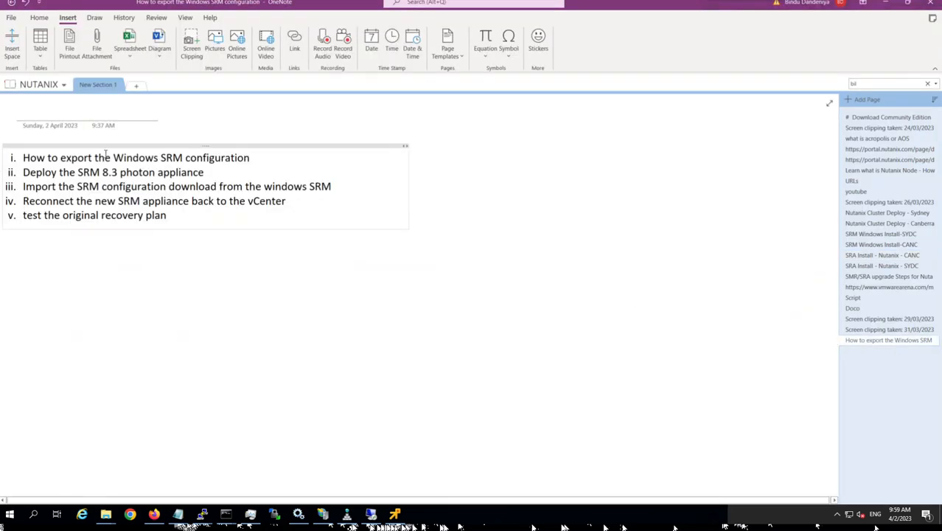
drag(256, 154, 21, 158)
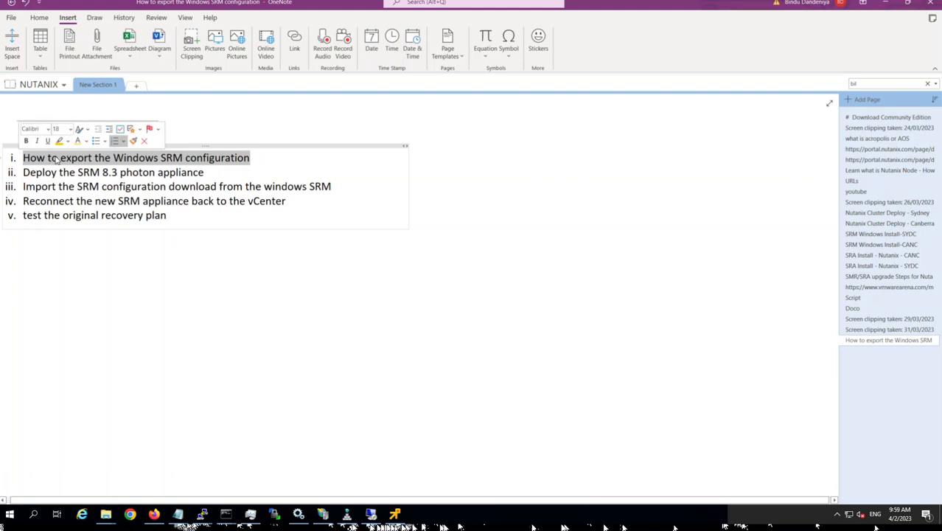
click(67, 141)
click(79, 152)
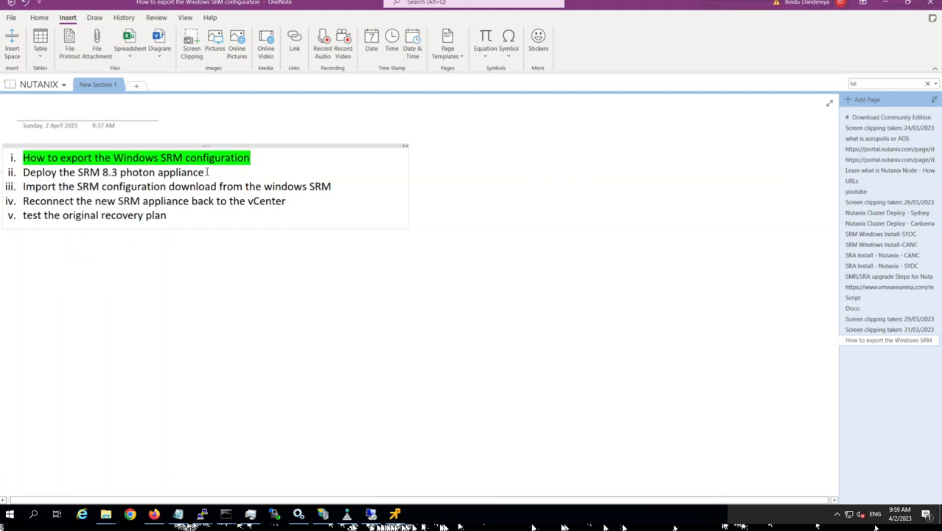
drag(209, 173, 12, 172)
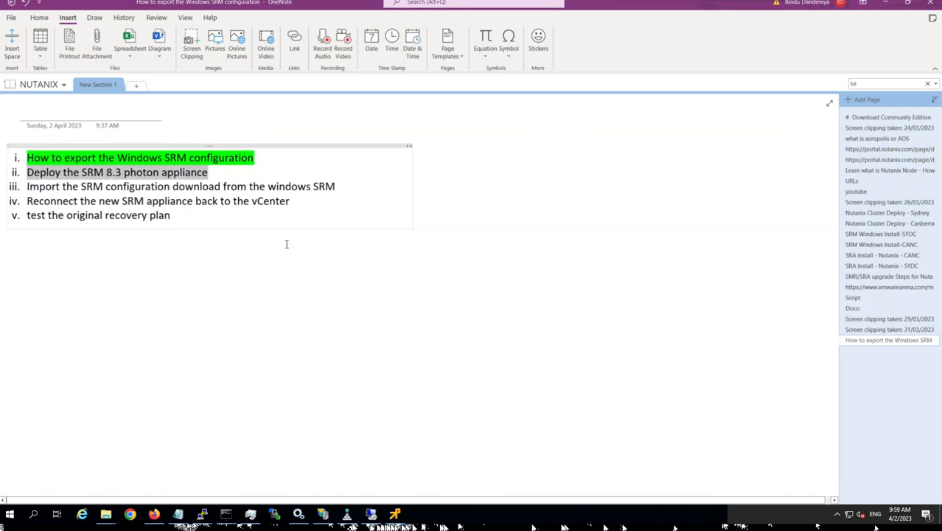